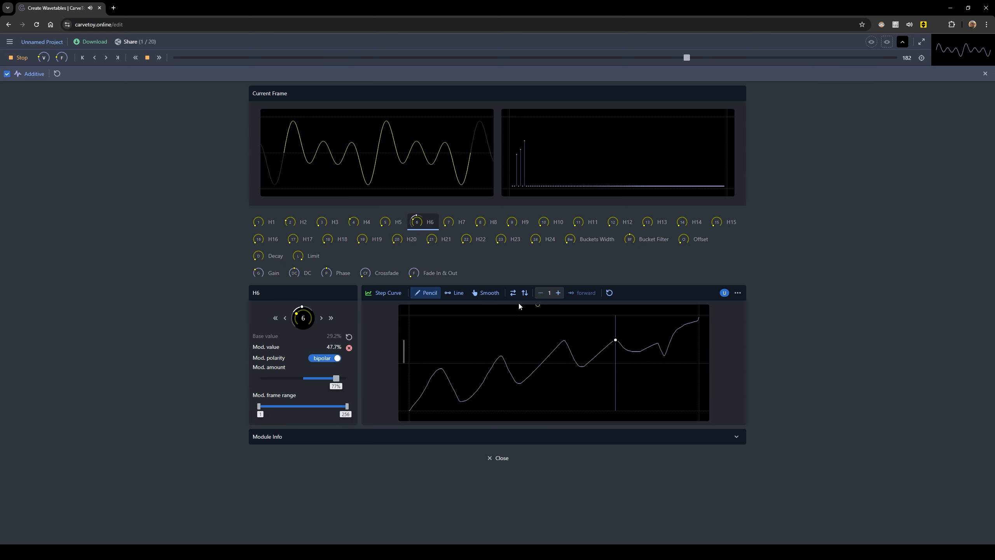
Smooth the H6 modulation curve along its whole length, and reset the curve to its default line
click(486, 294)
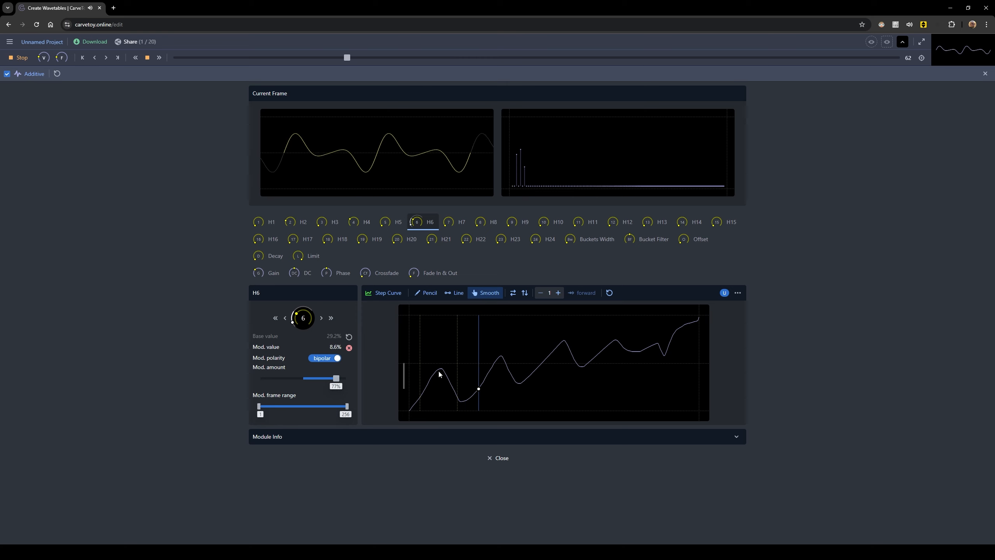
mouse_move(423, 380)
mouse_down()
mouse_move(455, 390)
mouse_move(509, 385)
mouse_move(561, 367)
mouse_move(682, 355)
mouse_up()
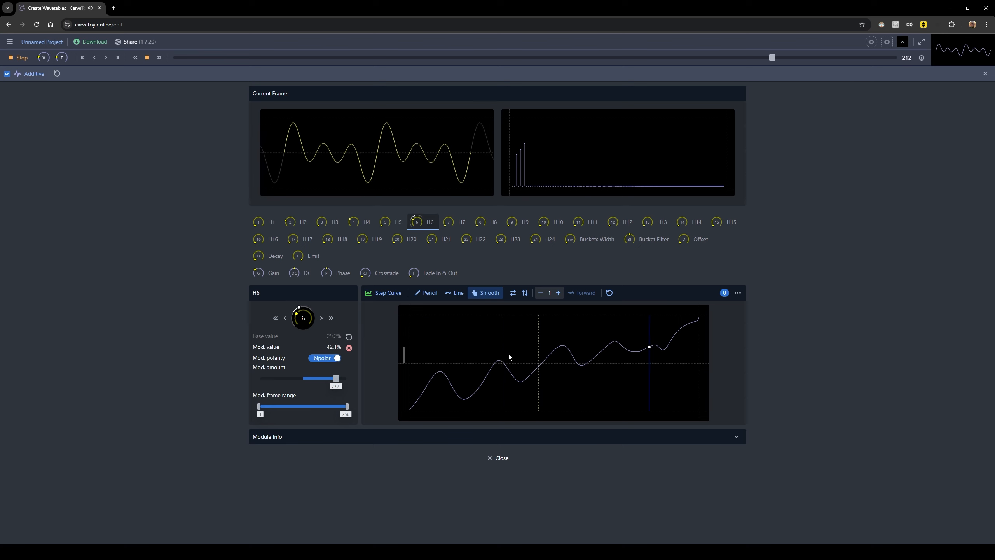
click(609, 294)
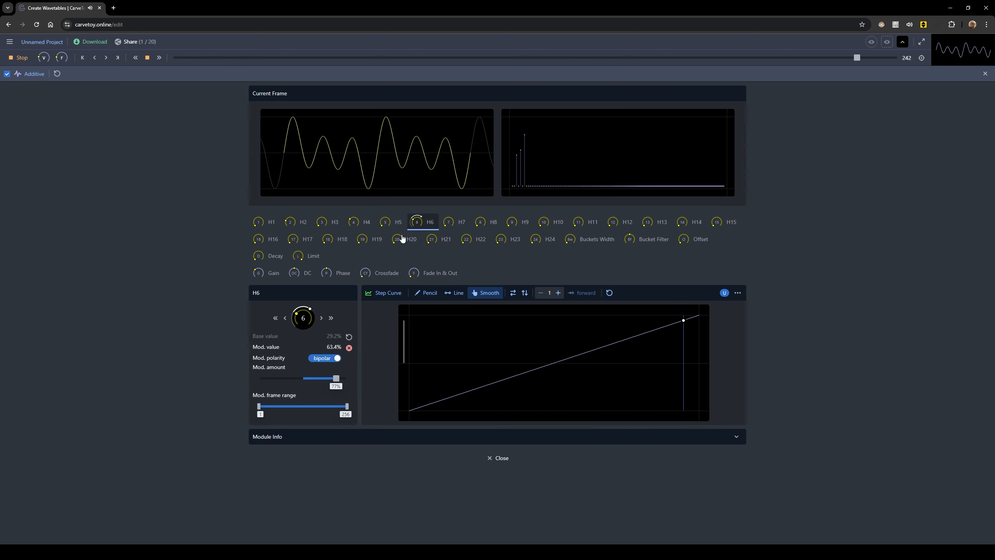
Add a step curve modulation to harmonic H18 with the modulation amount set to 16%
click(326, 240)
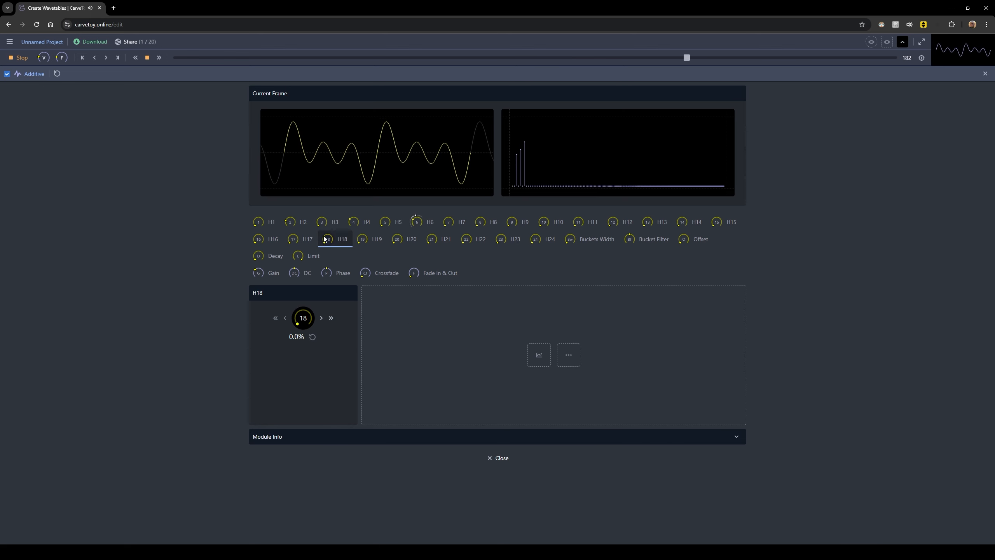
click(534, 361)
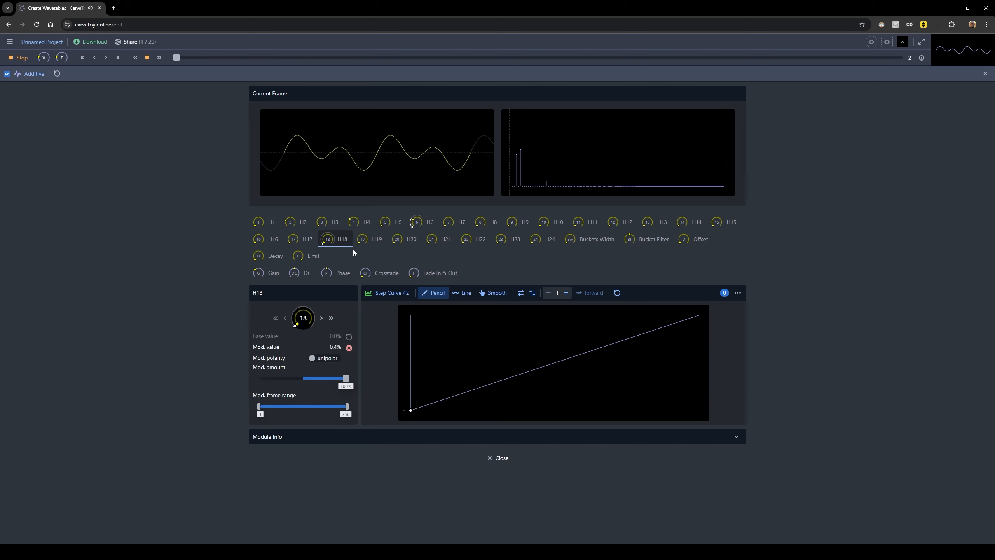
drag(346, 379, 315, 380)
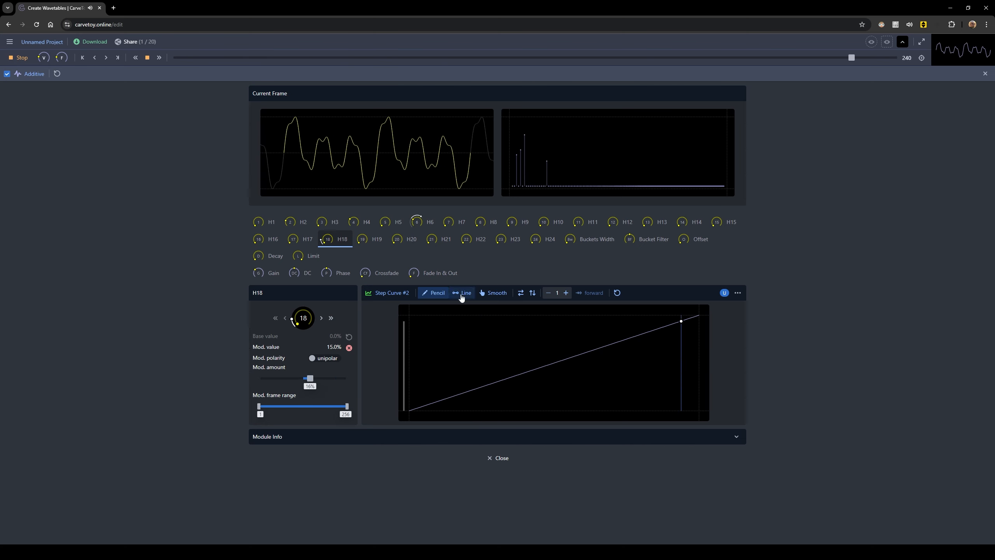
Add a step curve modulation to harmonic H2 and draw a jagged rising shape from straight lines across it
click(291, 222)
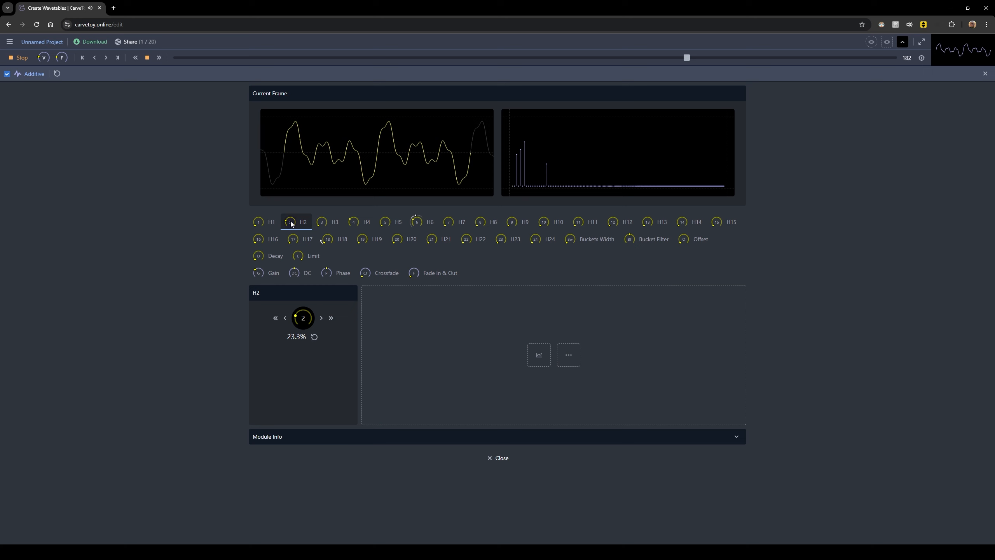
click(539, 357)
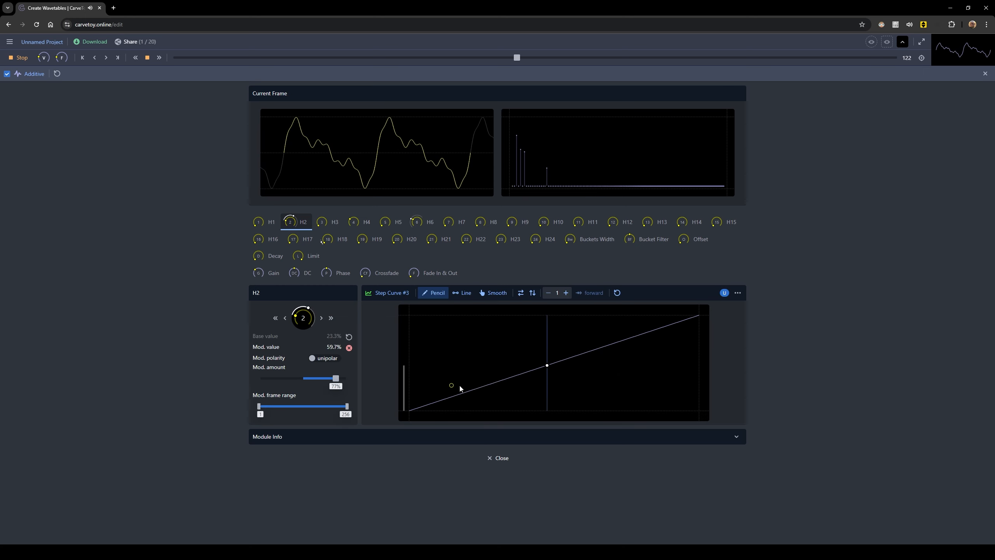
click(461, 295)
drag(420, 402, 472, 352)
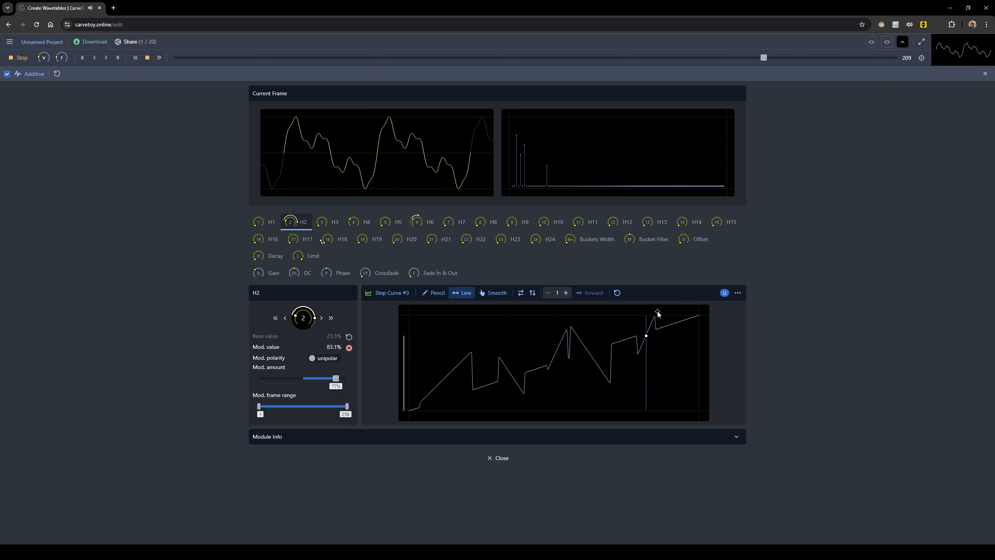
drag(658, 313, 684, 340)
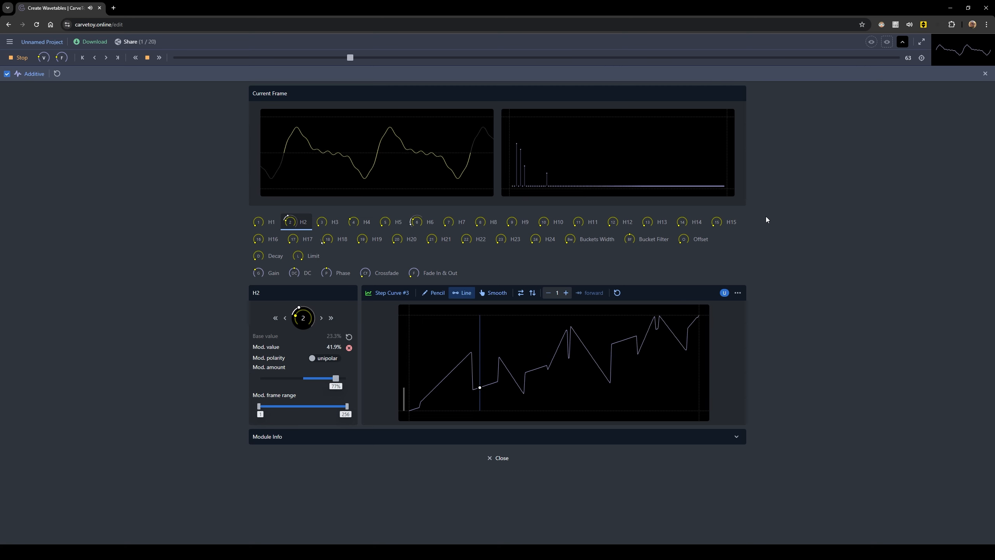
click(985, 73)
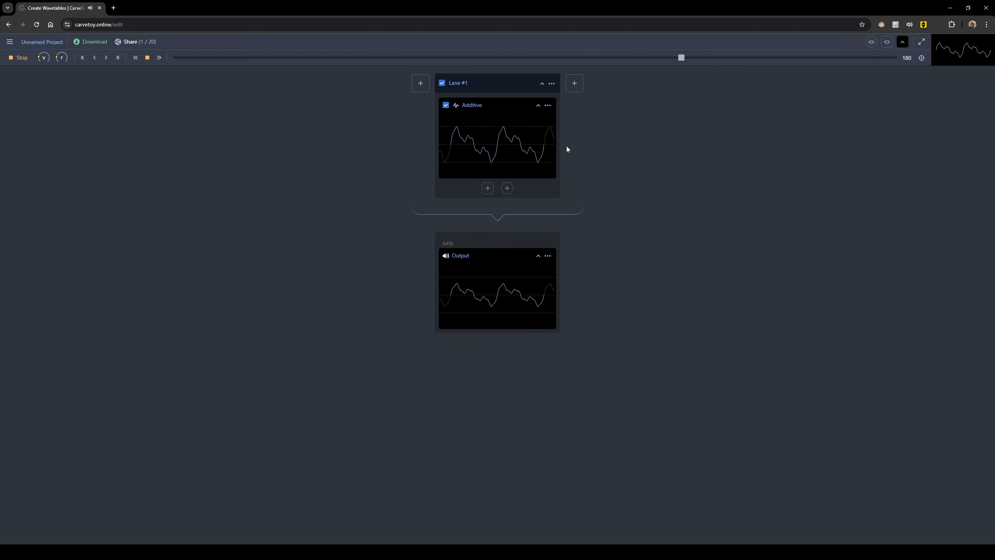
Reset the H2 modulation curve of the Additive generator to its default line
mouse_move(500, 143)
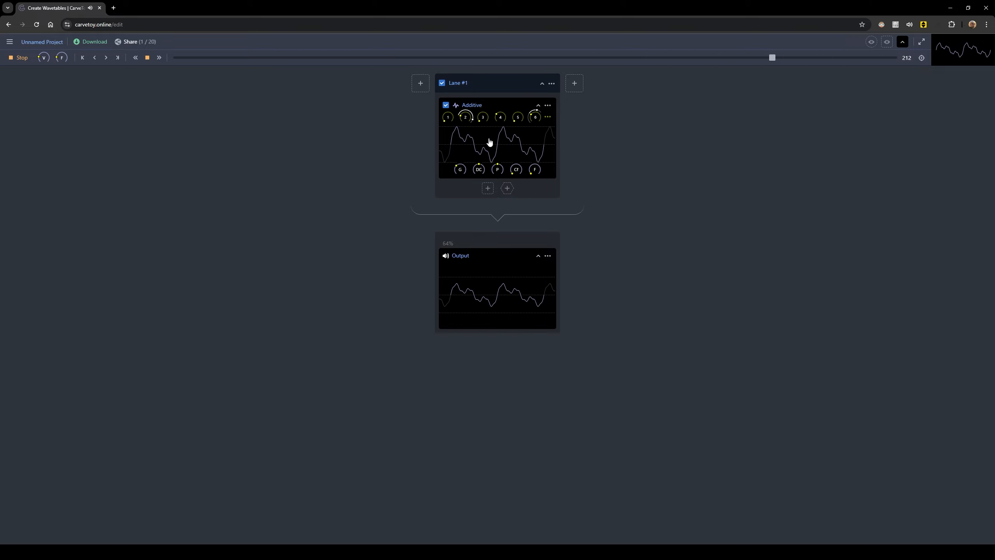
click(466, 117)
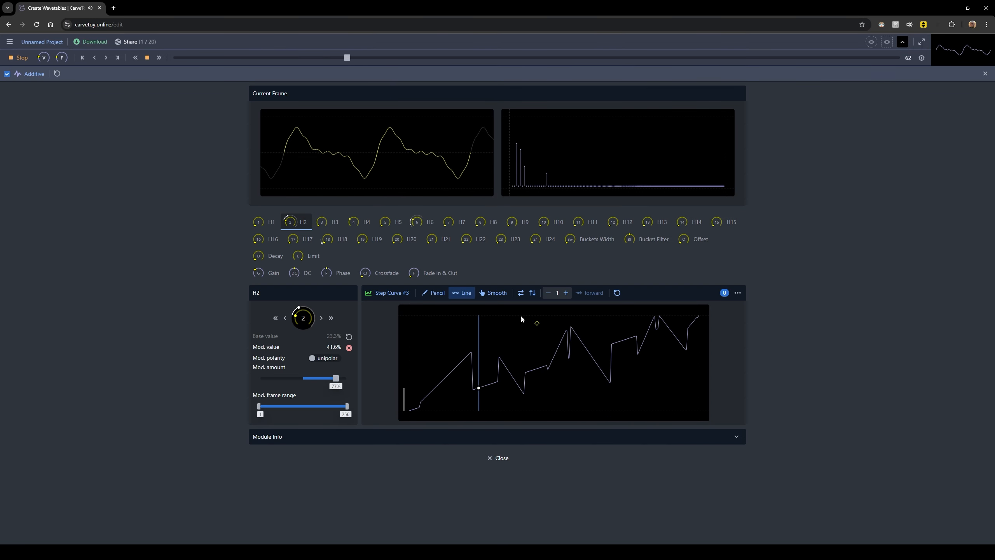
click(617, 293)
click(985, 74)
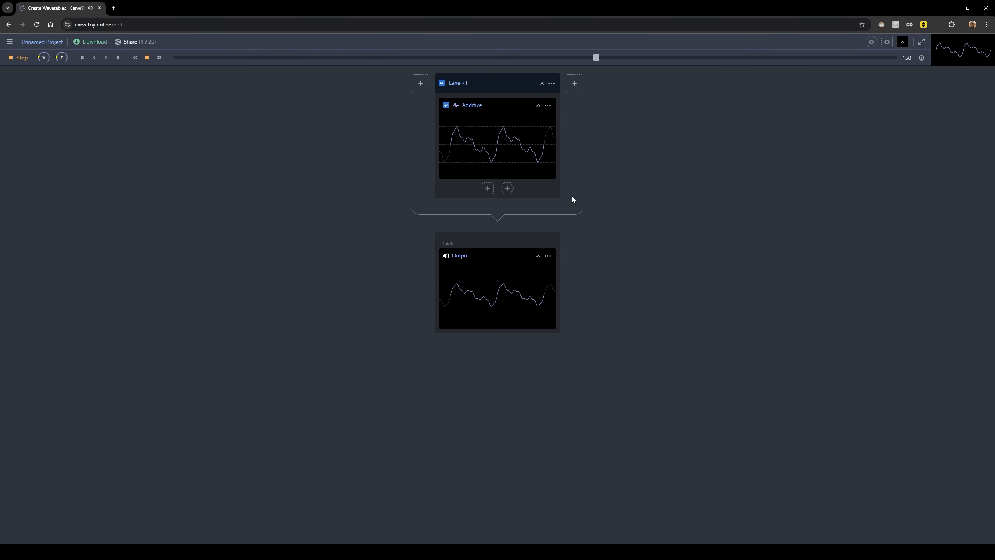
Add a new lane on each side of Lane #1 and insert a Voices generator in Lane #2
click(419, 83)
click(640, 83)
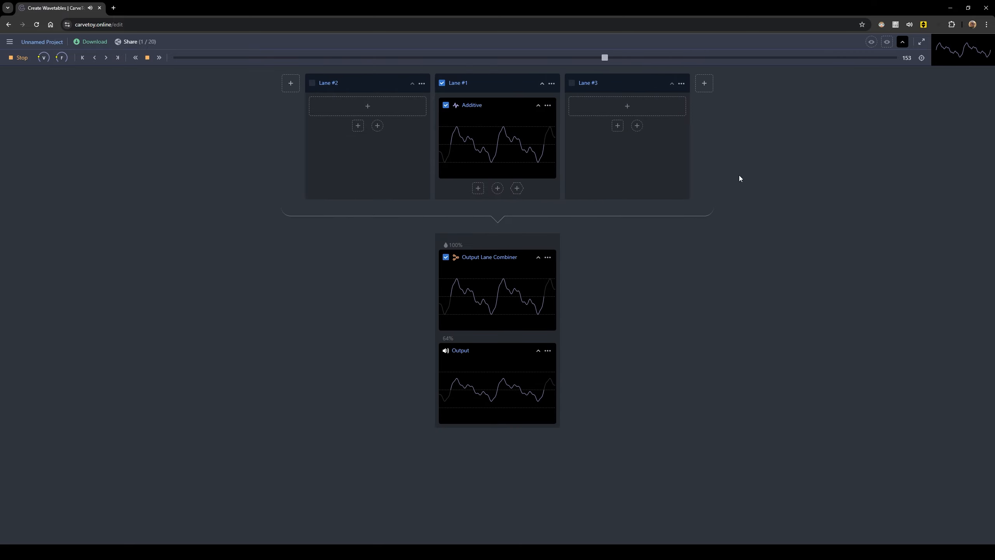
click(353, 105)
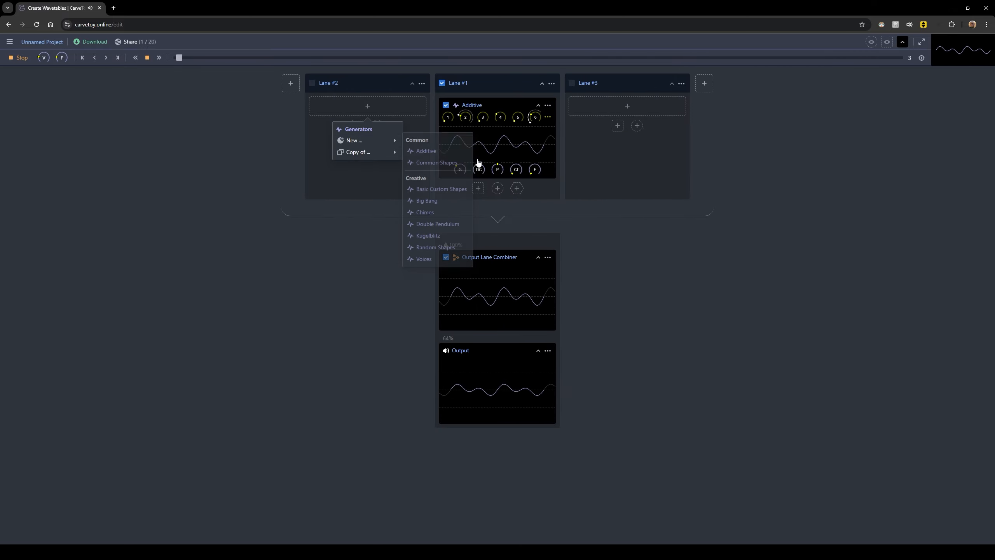
mouse_move(390, 141)
click(426, 259)
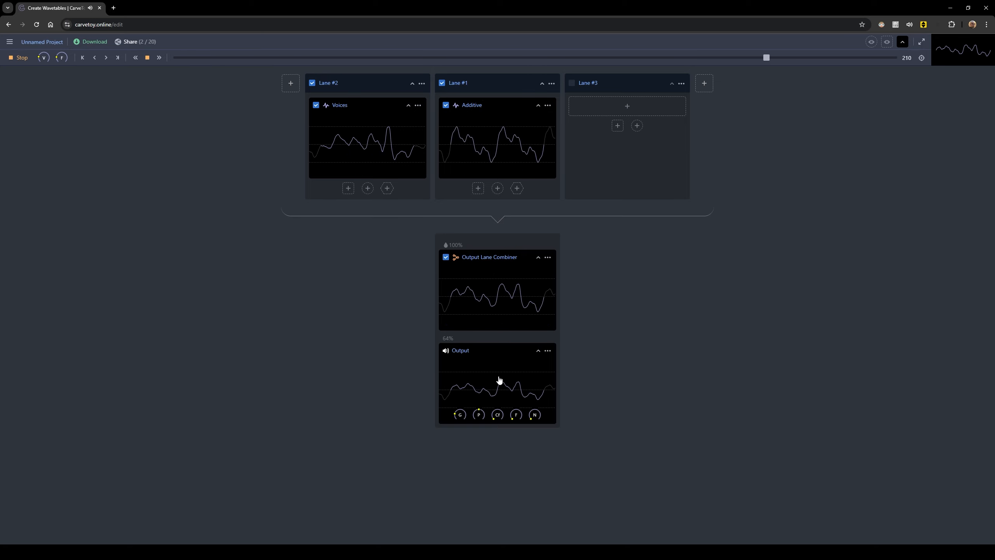
Add a step curve modulation to the Voice parameter of the Voices generator with the modulation amount set to 67%
click(343, 123)
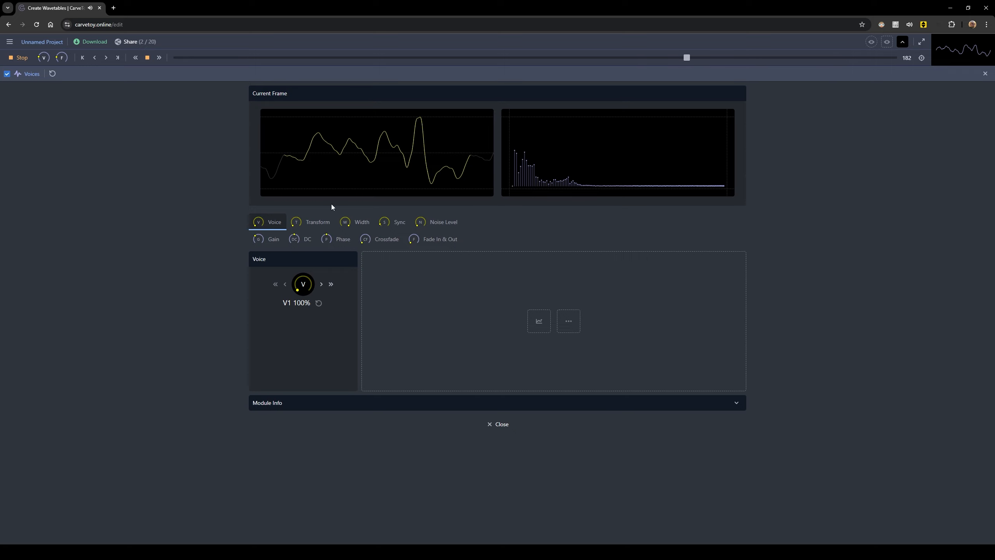
click(539, 323)
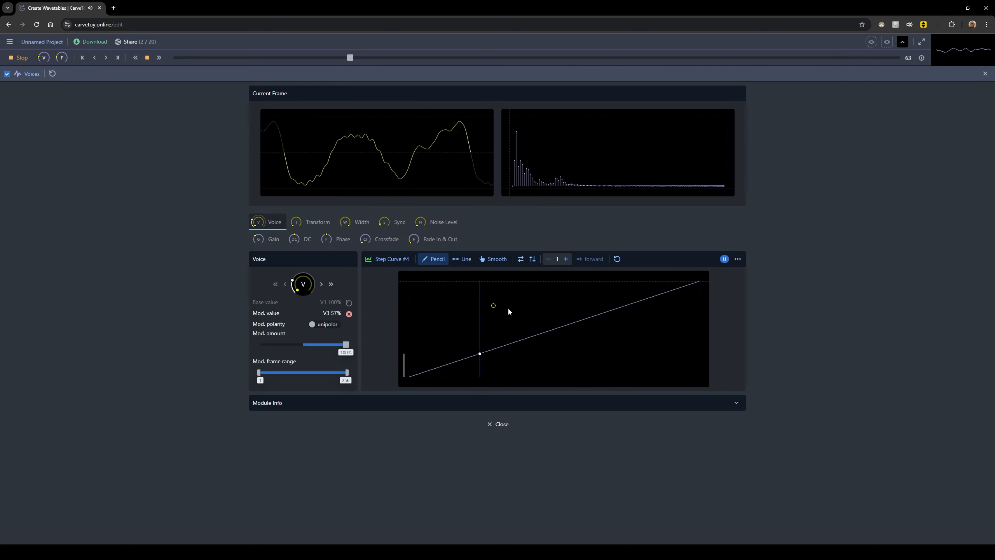
drag(337, 346, 330, 347)
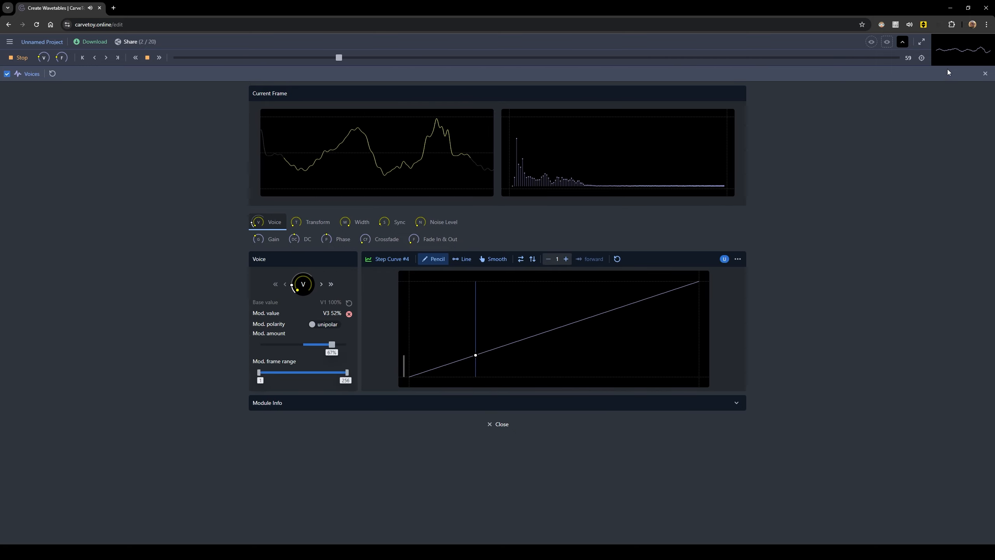
click(985, 75)
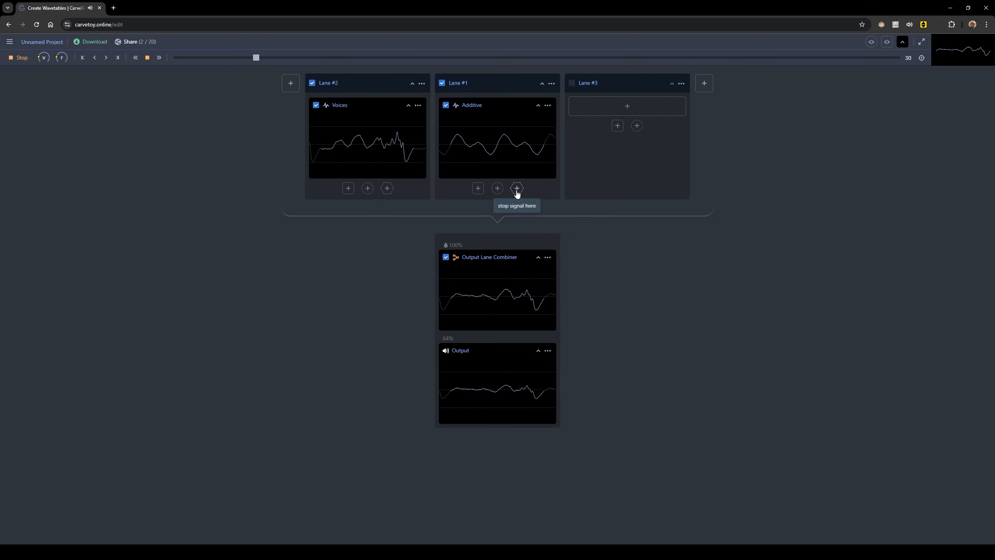
Insert a Magnifier effect below the Additive generator in Lane #1
click(478, 189)
mouse_move(468, 225)
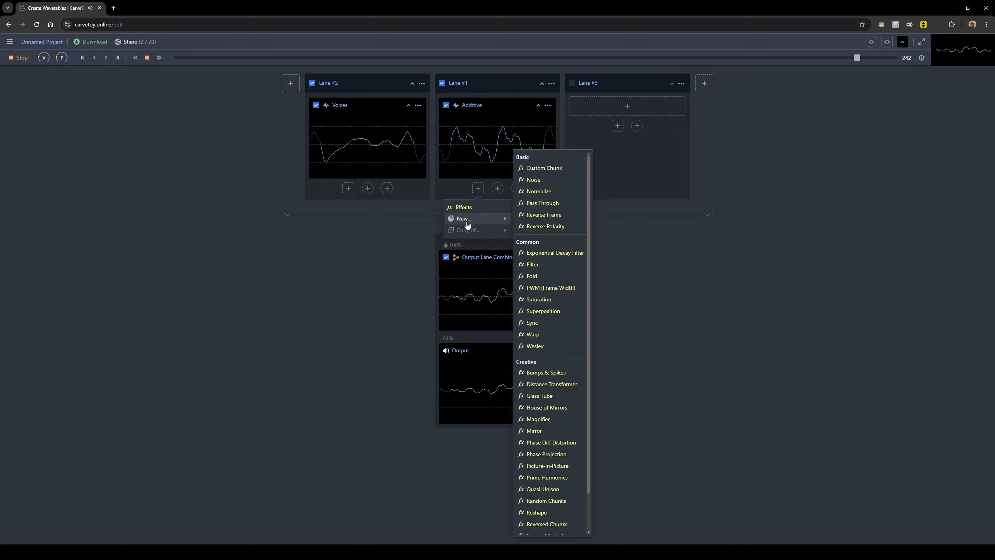
scroll(549, 286, down, 1)
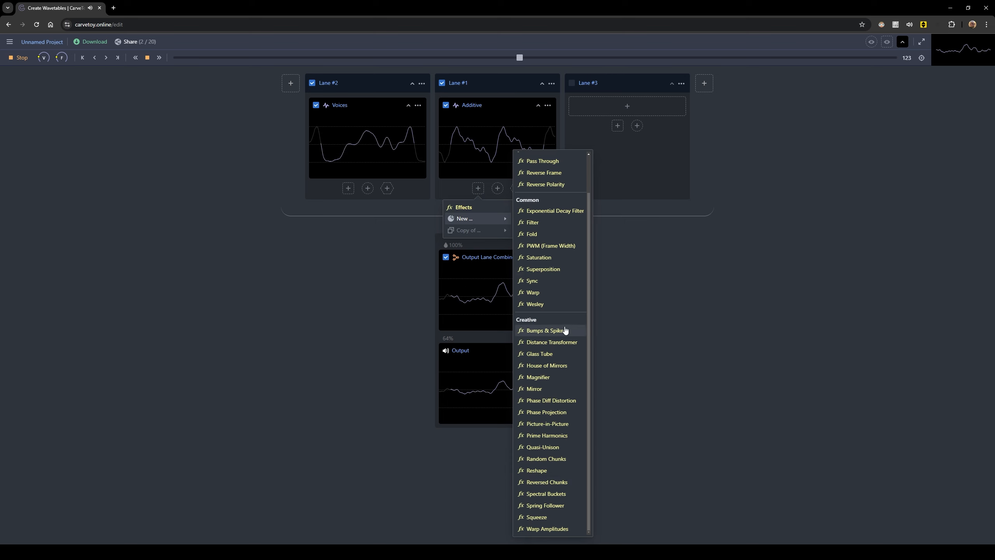
scroll(548, 255, up, 1)
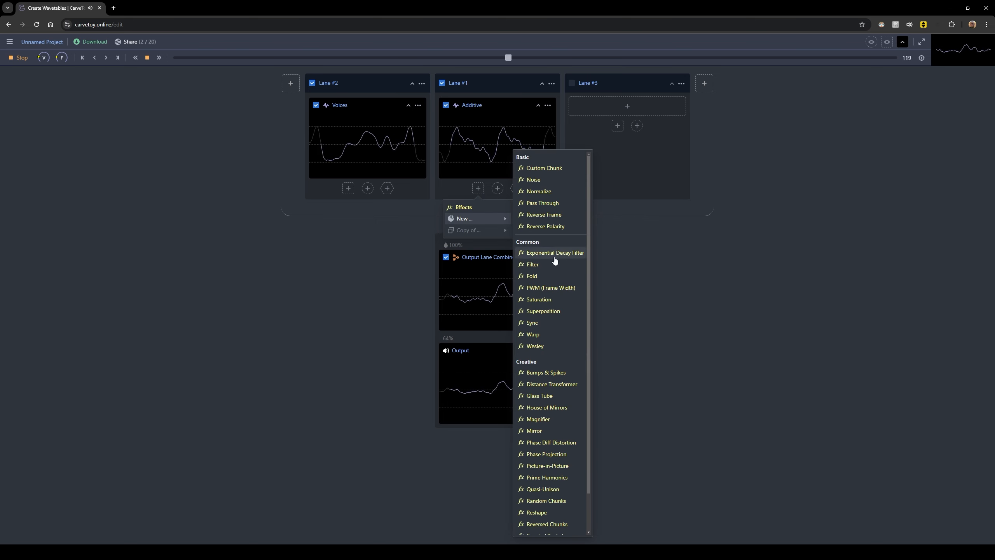
scroll(565, 348, down, 1)
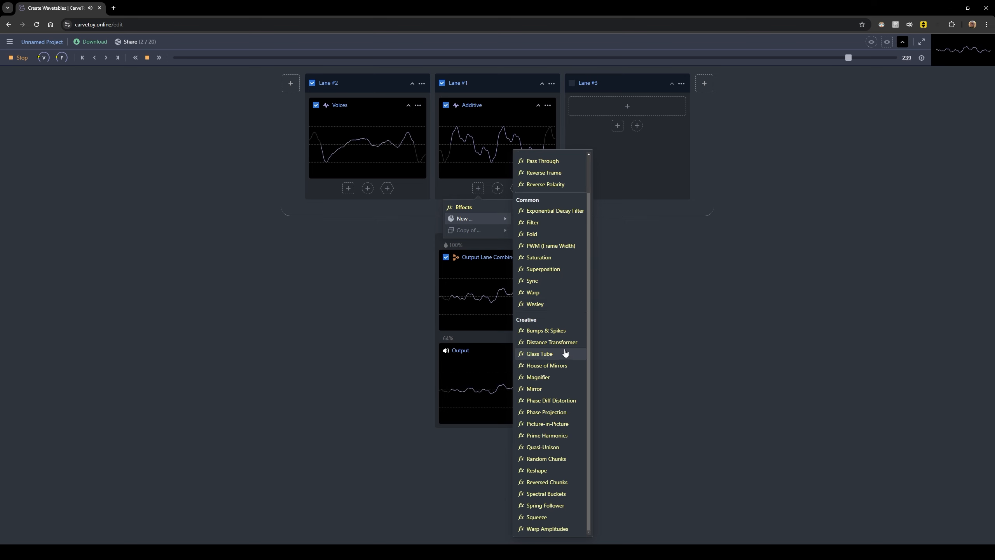
click(571, 380)
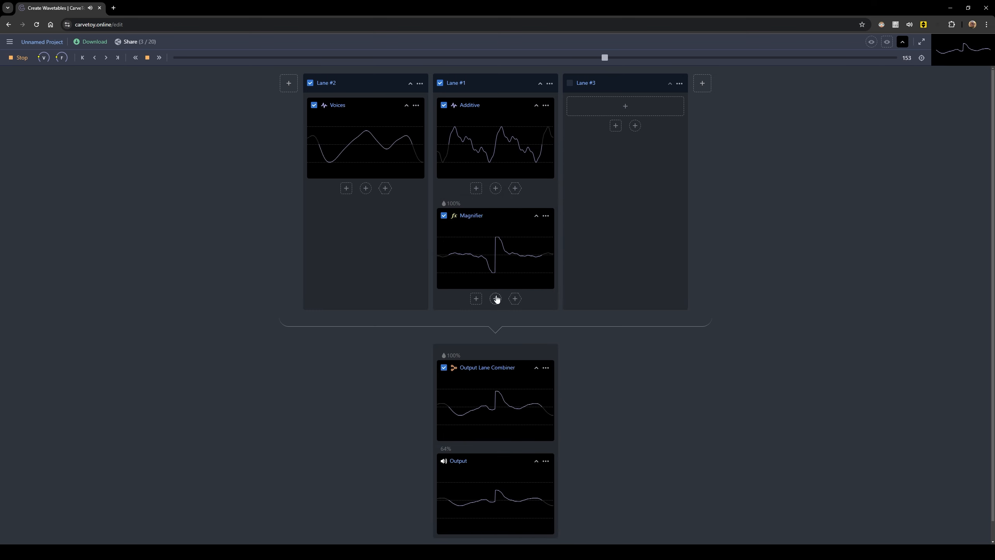
mouse_move(477, 227)
mouse_down()
mouse_move(480, 211)
mouse_move(466, 250)
mouse_move(479, 233)
mouse_up()
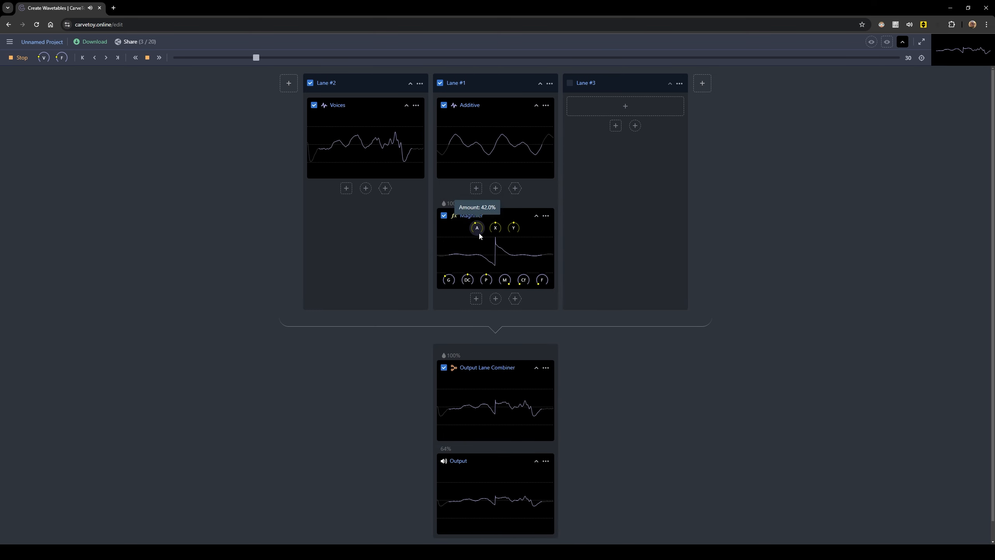
Replace the Magnifier effect in Lane #1 with a new Squeeze effect
click(547, 217)
mouse_move(583, 262)
scroll(668, 372, down, 2)
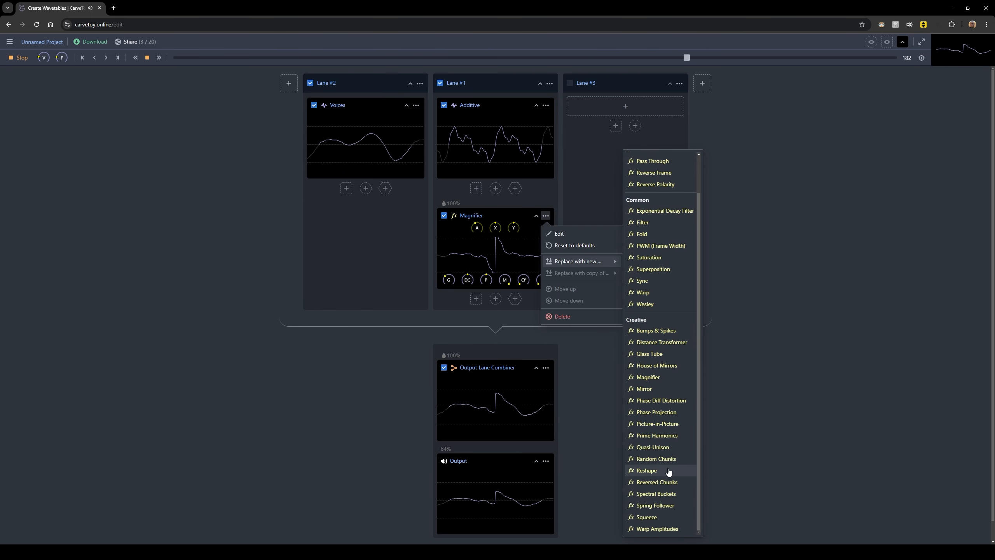
click(653, 516)
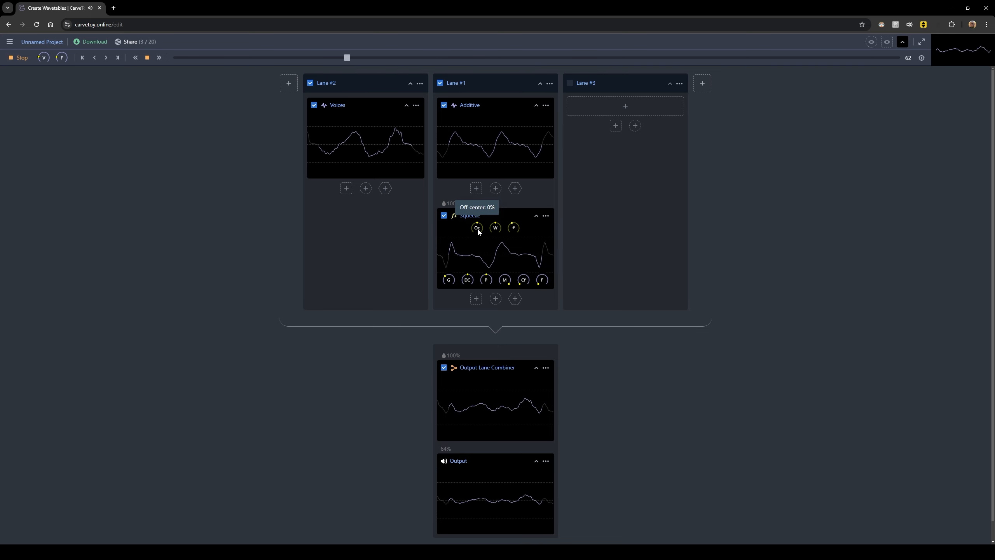
Add a step curve modulation to the Off-center parameter of the Squeeze effect
click(477, 228)
click(557, 320)
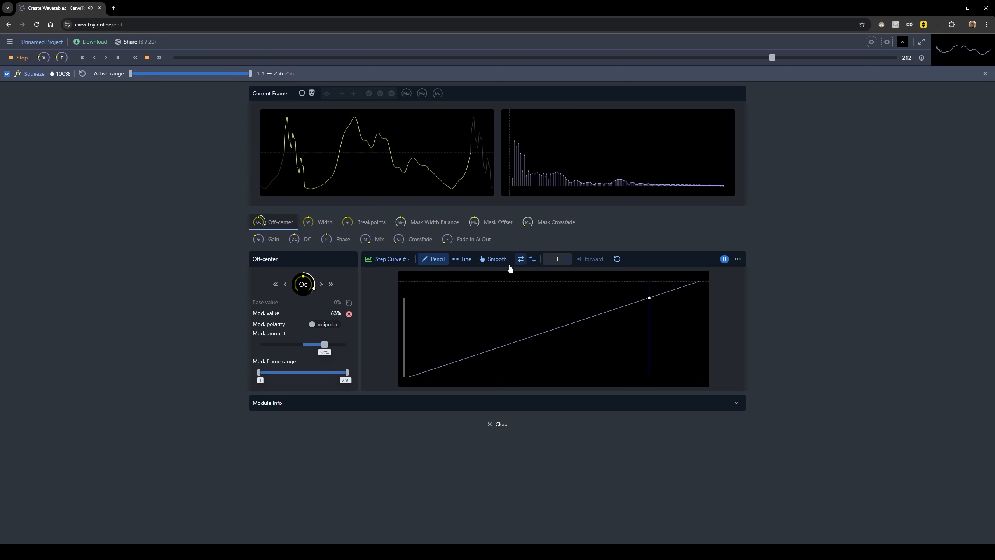
click(986, 73)
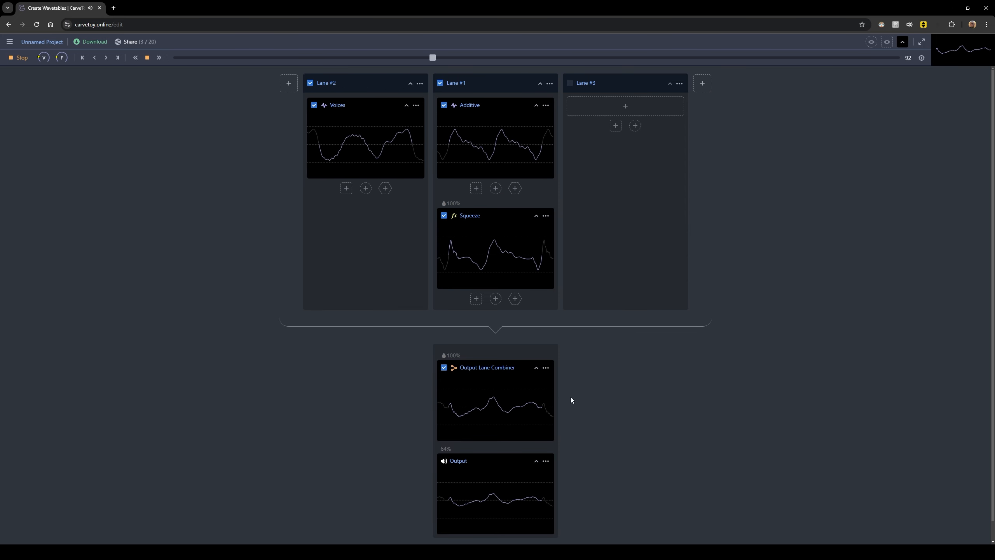
Split the signal after Voices in Lane #2 into a new Fold Modulation combiner below Squeeze in Lane #1
mouse_move(482, 390)
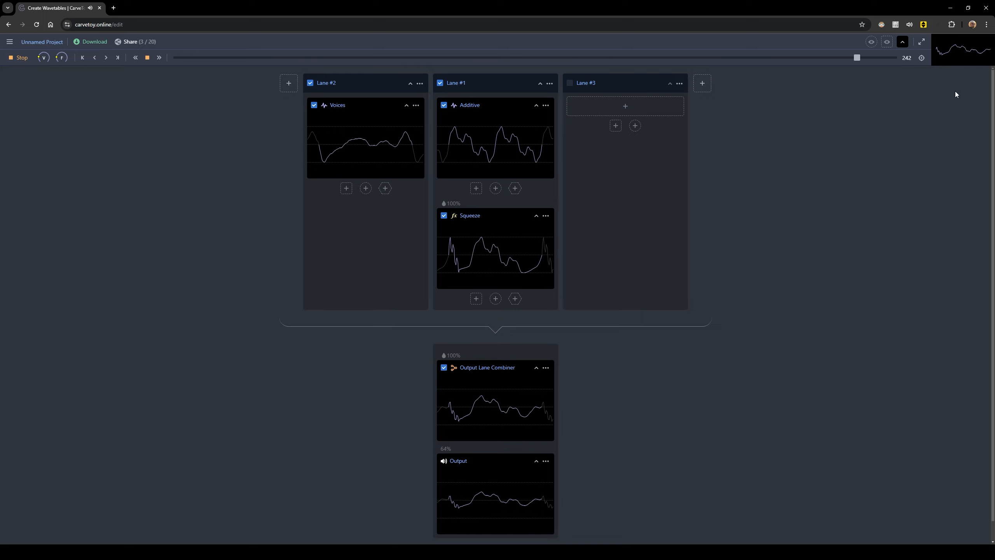
click(366, 189)
click(496, 299)
mouse_move(497, 333)
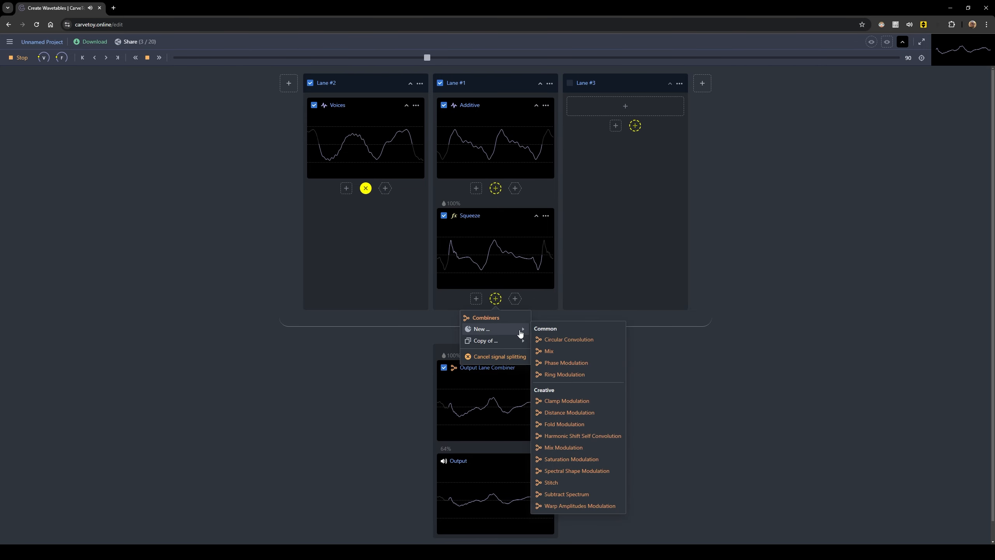
click(563, 424)
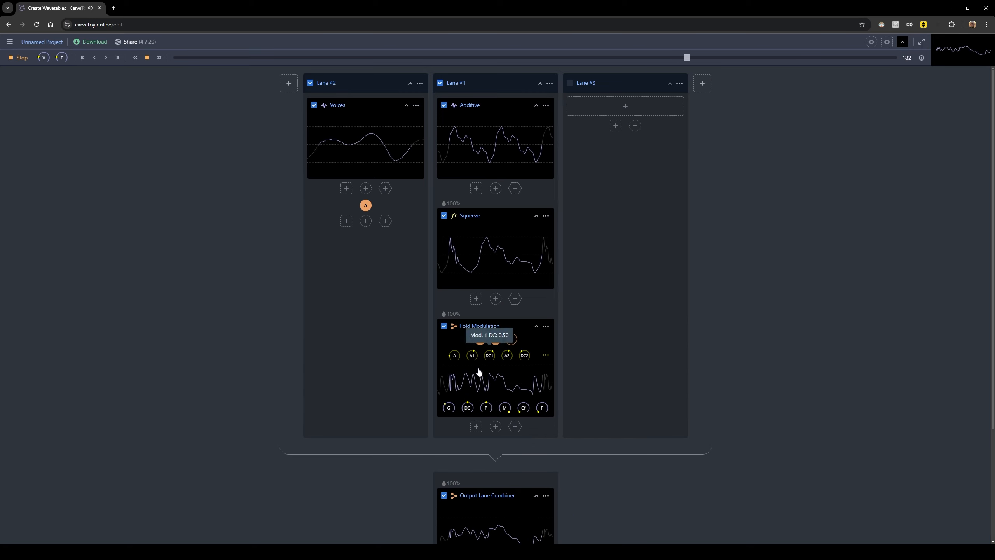
scroll(550, 350, down, 1)
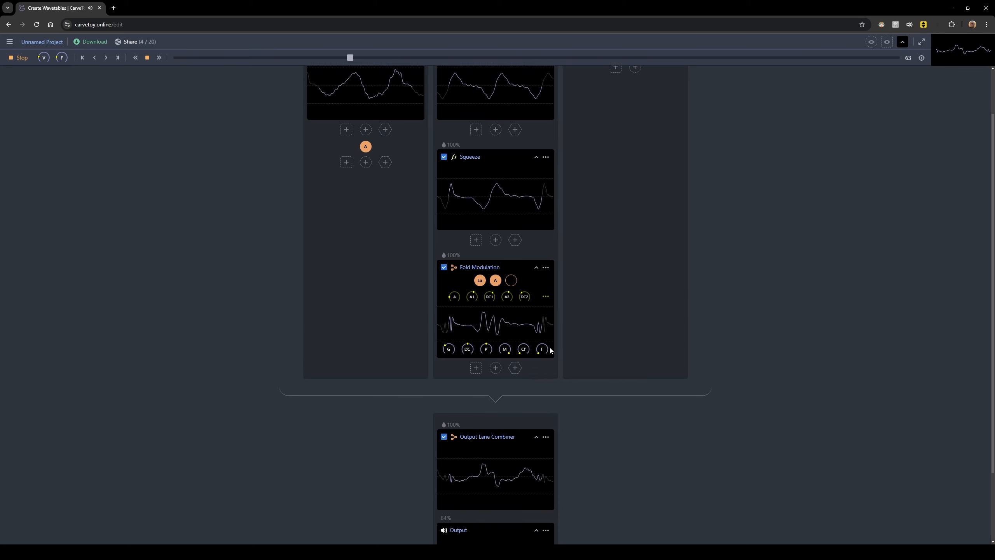
Inspect the Mod. 1 Amount parameter of the Fold Modulation combiner, close its settings and stop playback
scroll(550, 351, down, 1)
click(472, 247)
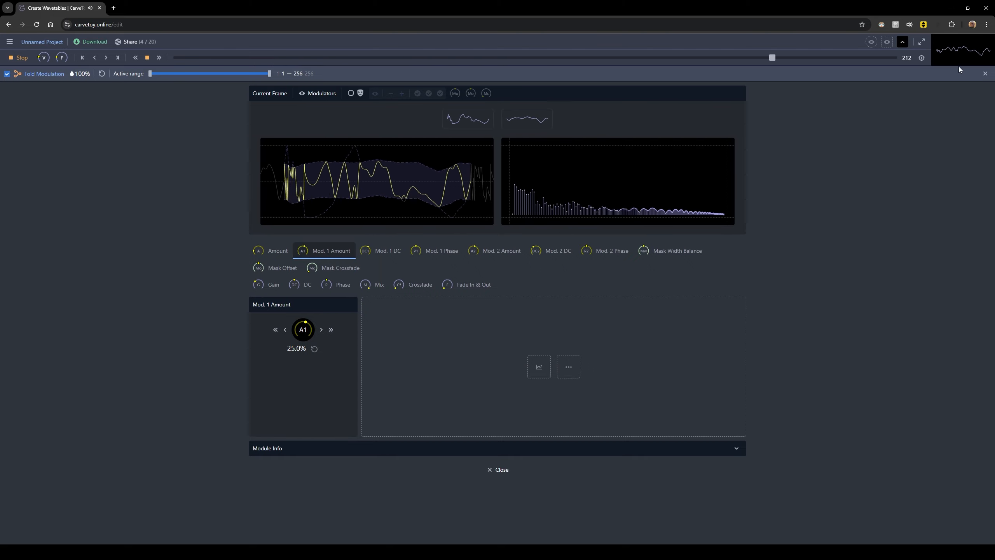
click(985, 74)
scroll(683, 223, down, 1)
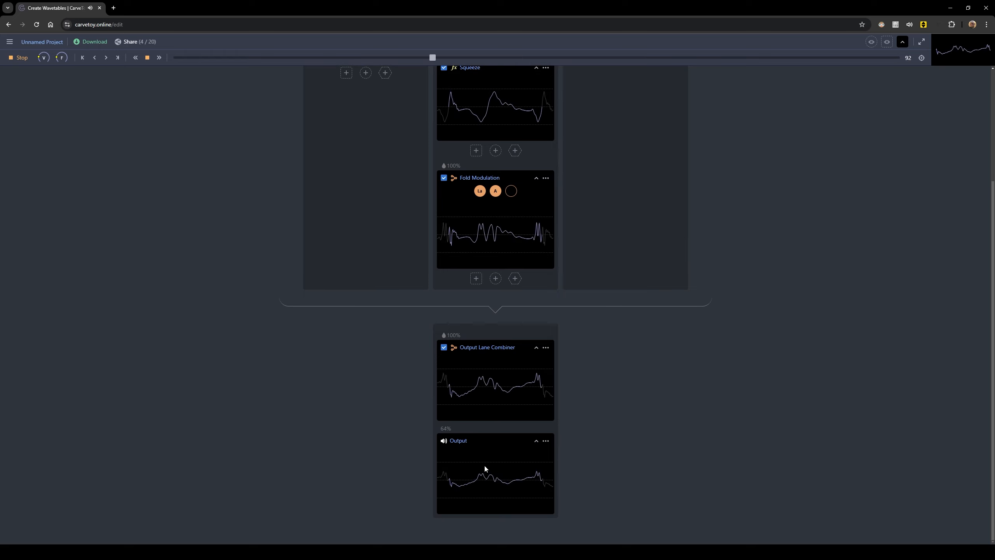
click(22, 62)
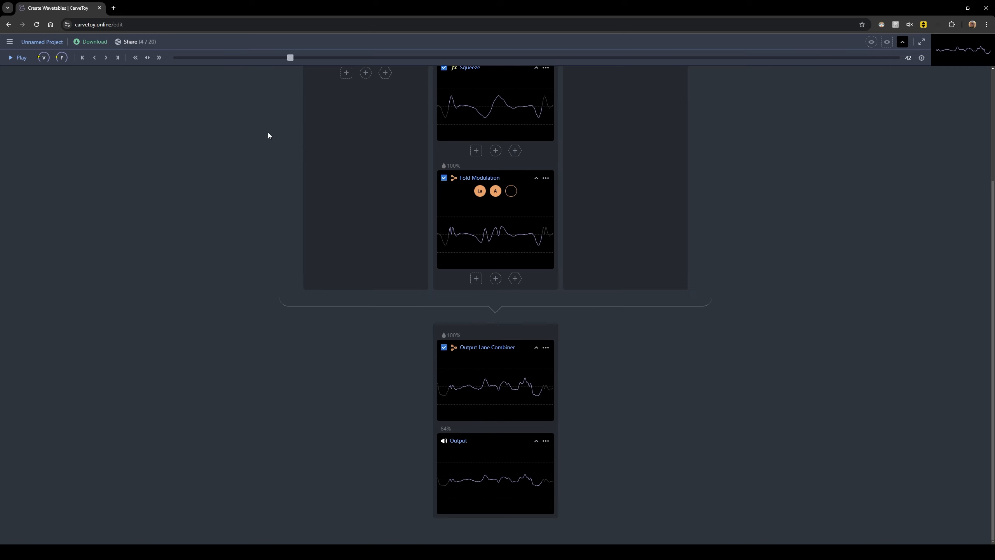
Open the wavetable's download settings and preview the exported frames from the first to about the middle
scroll(268, 135, up, 4)
click(87, 42)
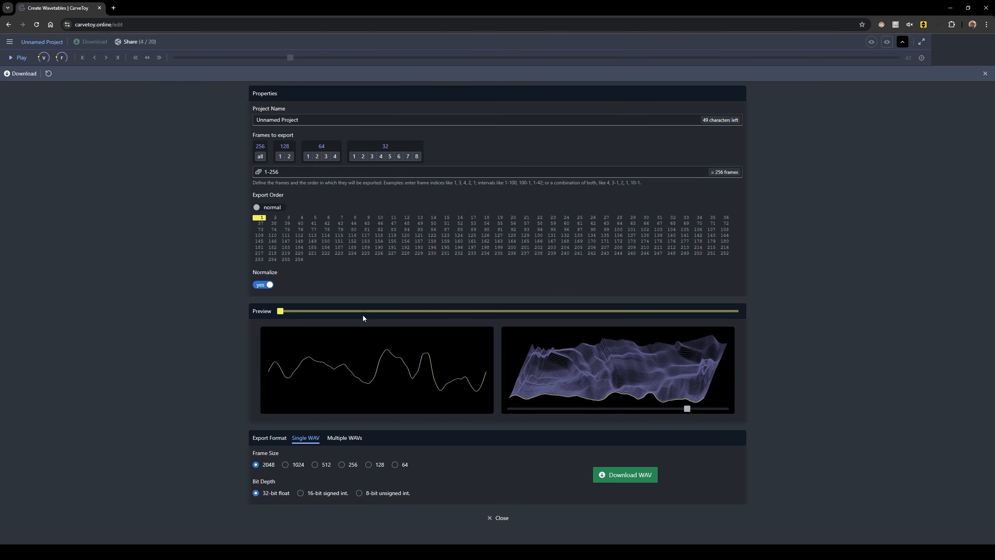
drag(280, 310, 508, 313)
Examine the project's sharing options, including the share type choices, tags, license and terms
click(130, 43)
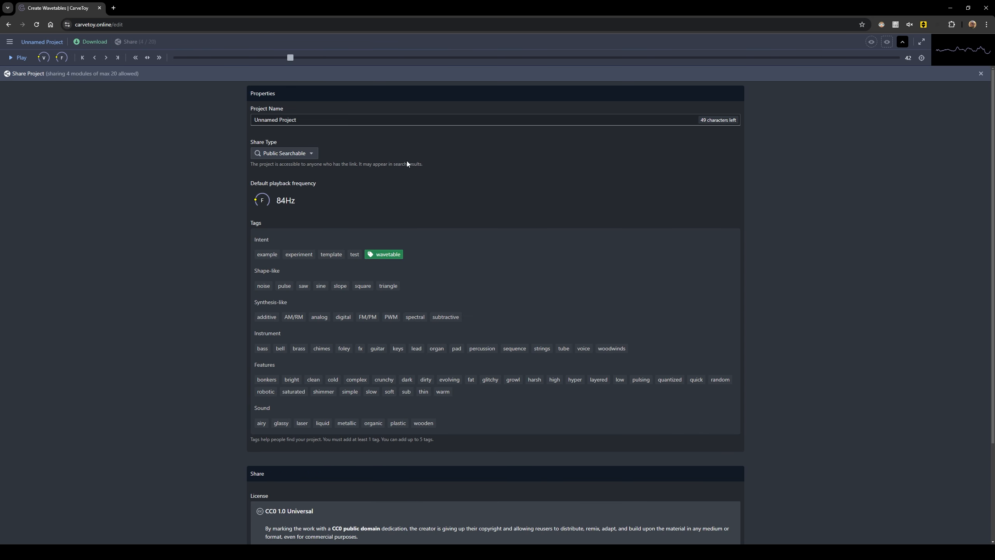
click(312, 154)
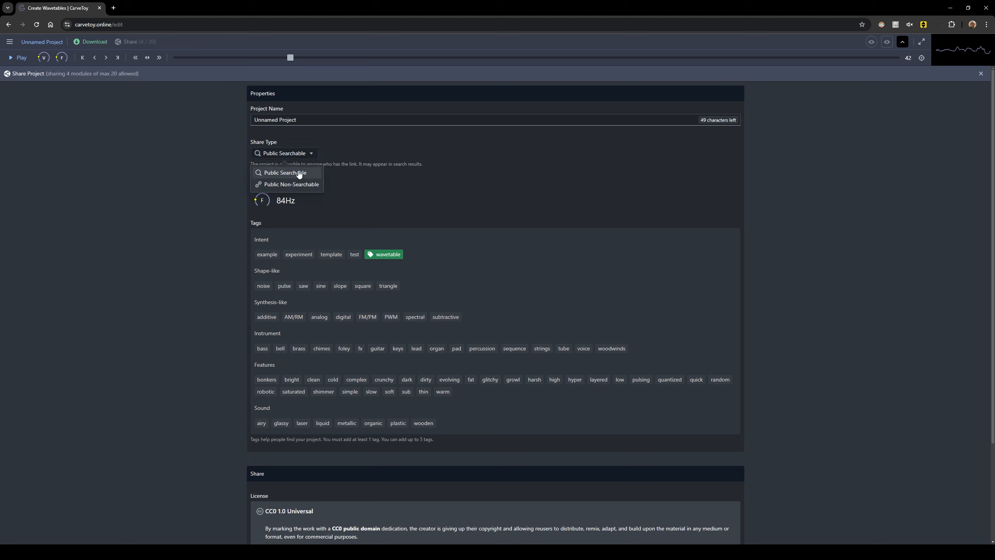
click(439, 160)
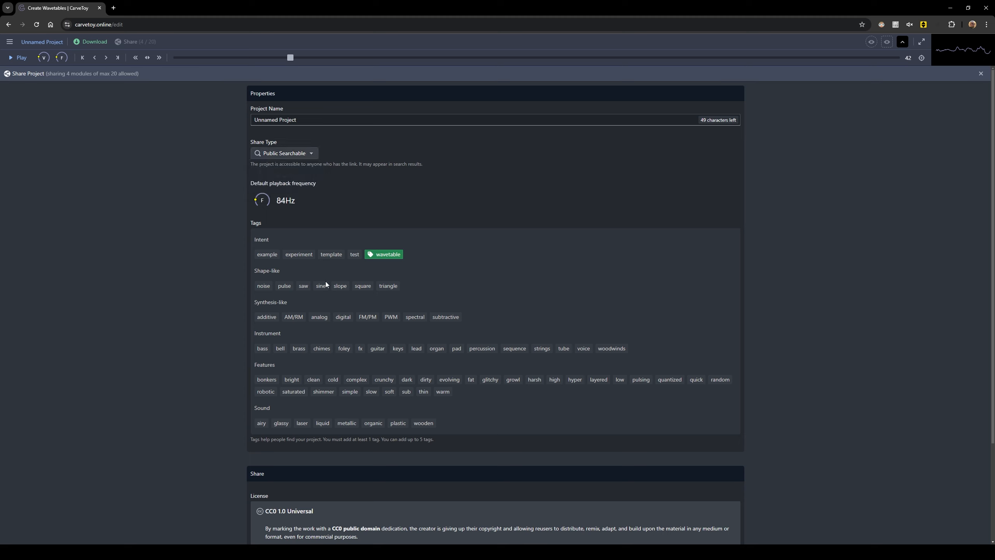
scroll(405, 299, down, 3)
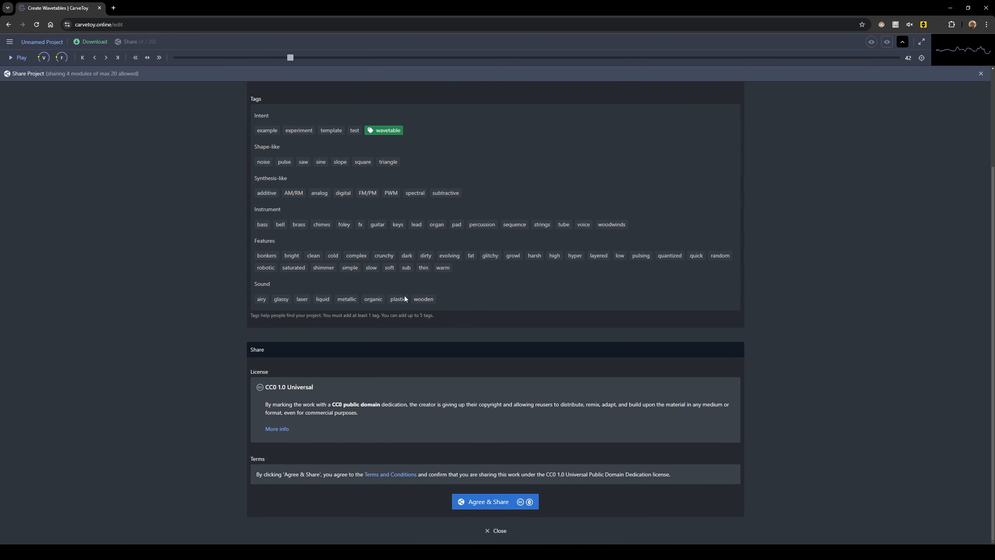
scroll(479, 362, up, 3)
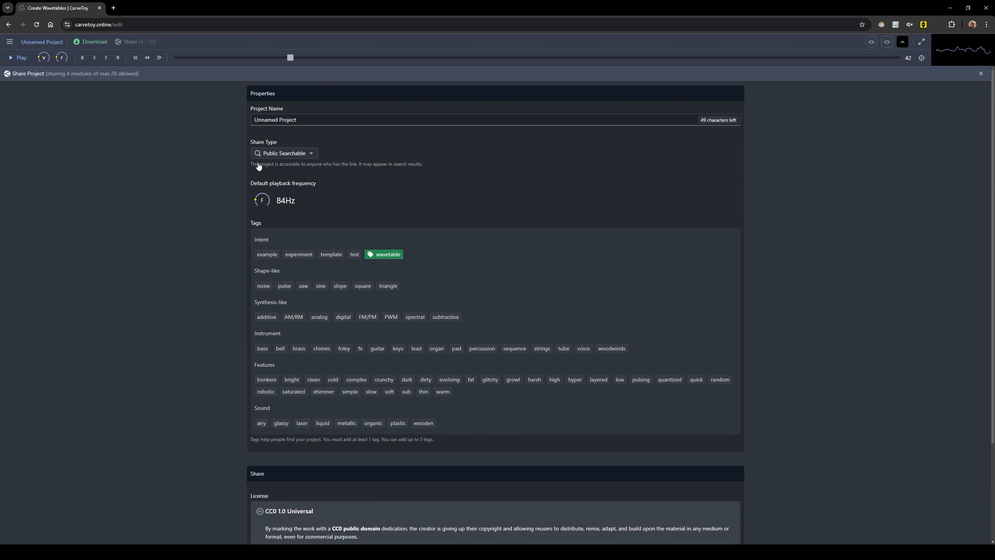
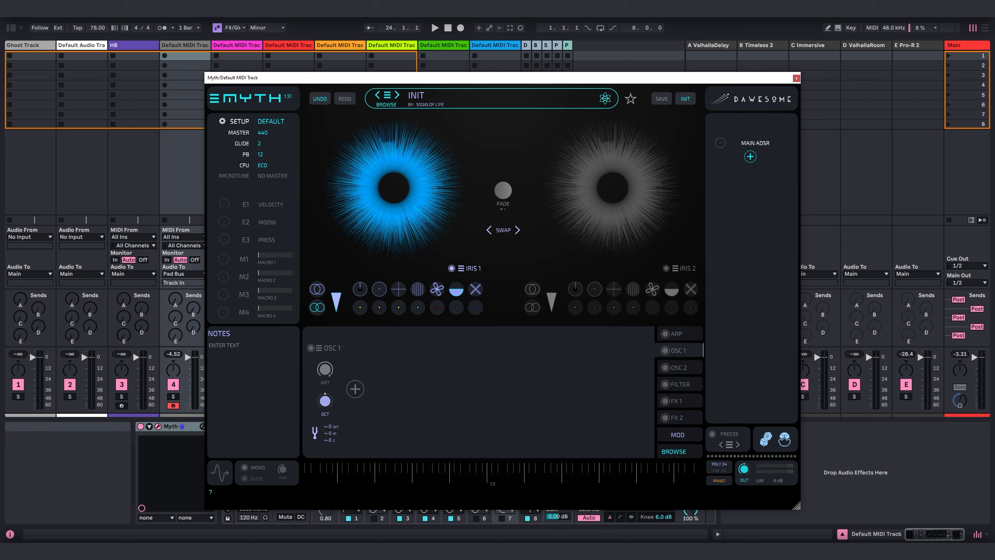
In Ableton Live, re-synthesize S1gns CT Table 25.wav from the CarveToy Tables MAC folder into Iris 1 of the Myth synth
click(11, 28)
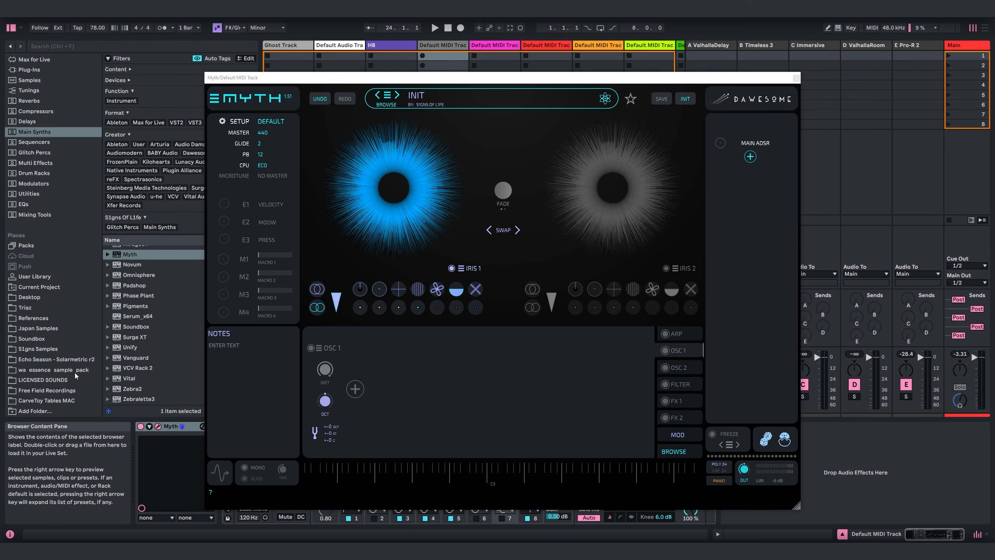
click(42, 397)
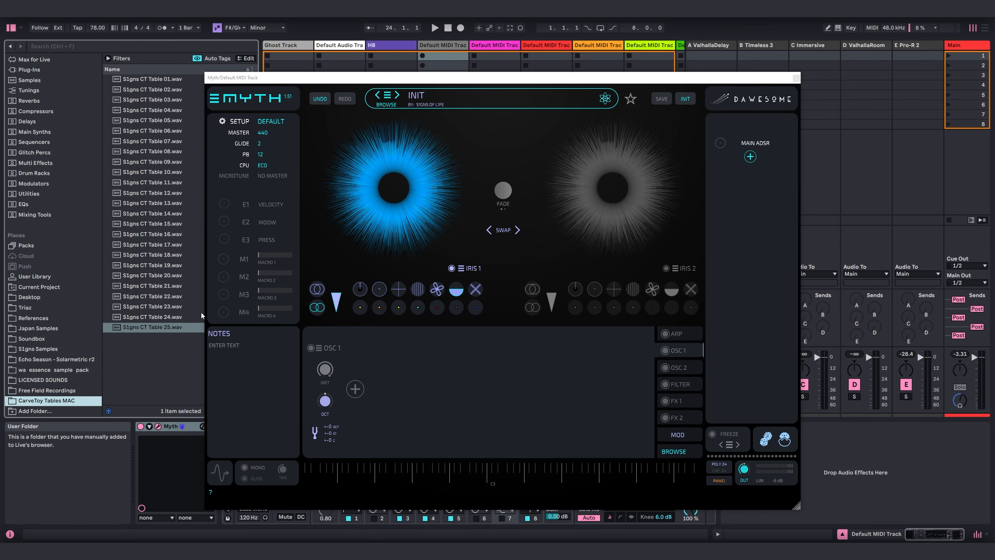
click(152, 326)
drag(449, 300, 456, 189)
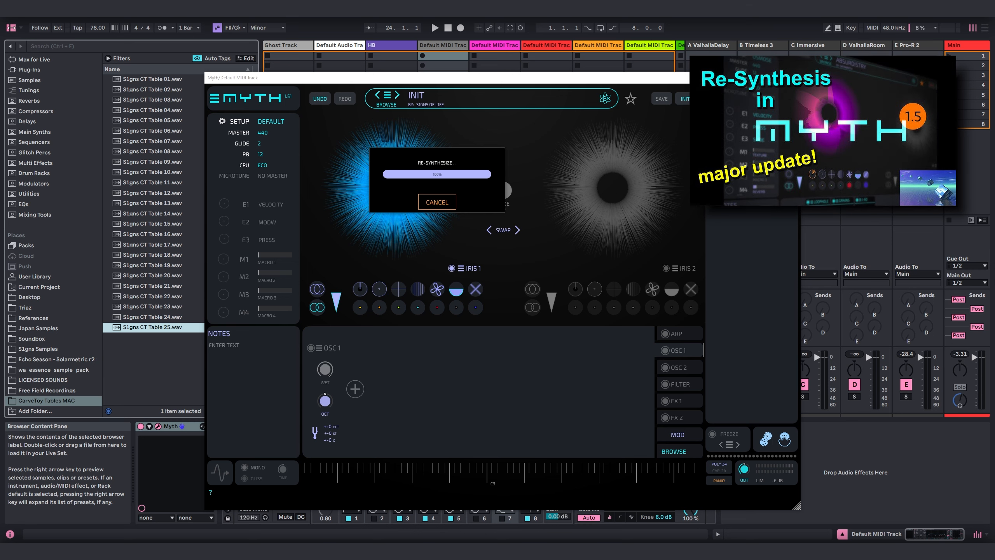
click(11, 28)
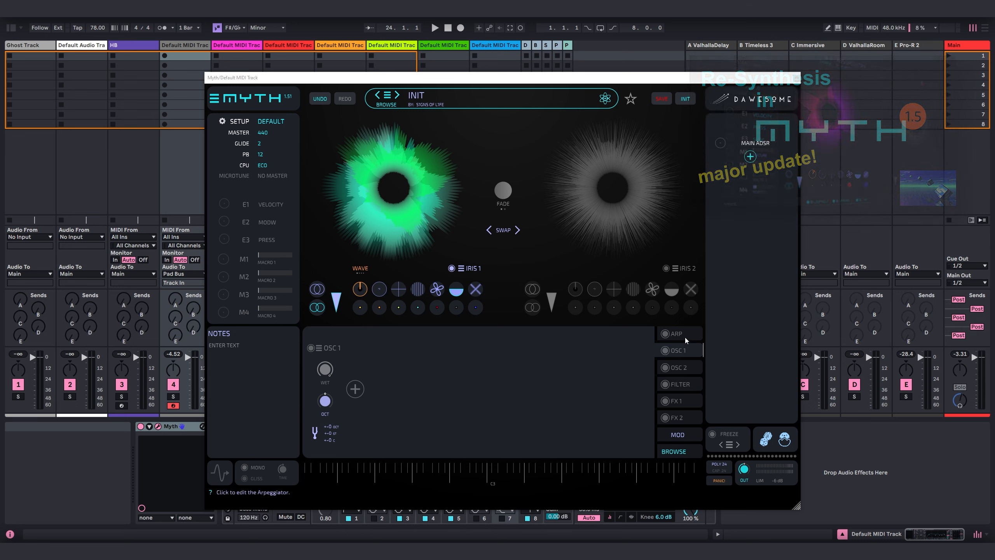
Shape the Main ADSR with about 3.68 s attack, 3.82 s decay and 3.75 s release, curving the decay and release segments
click(768, 144)
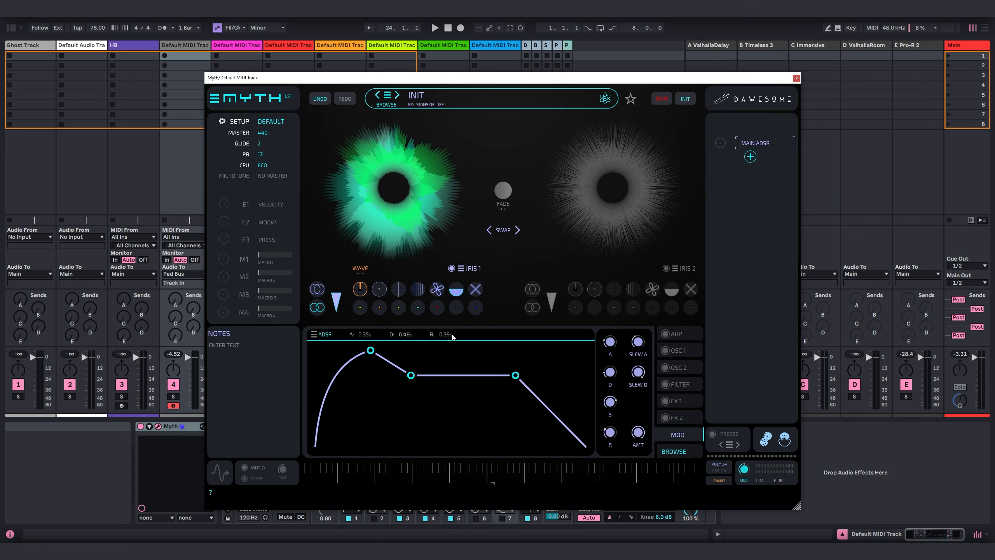
drag(370, 350, 512, 381)
drag(349, 375, 407, 444)
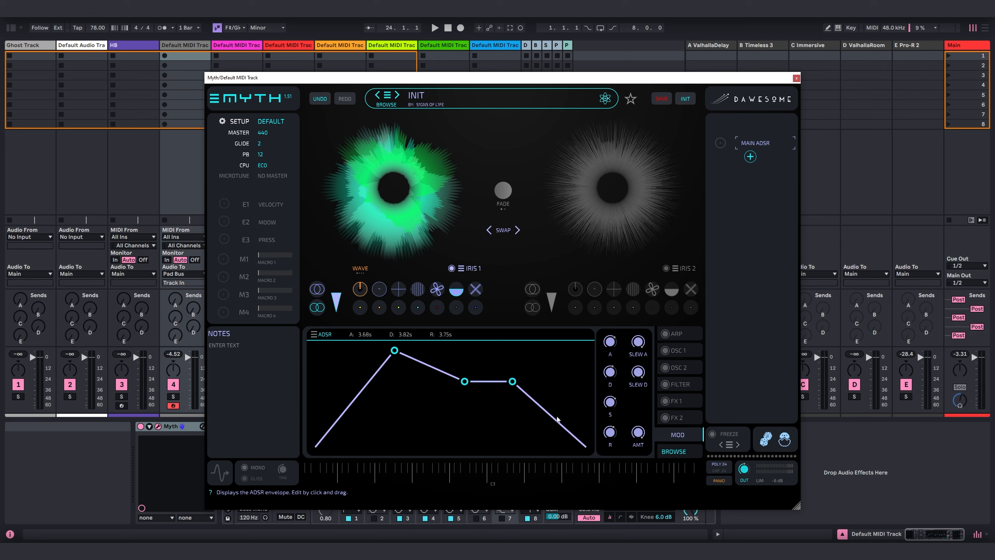
drag(540, 409, 529, 416)
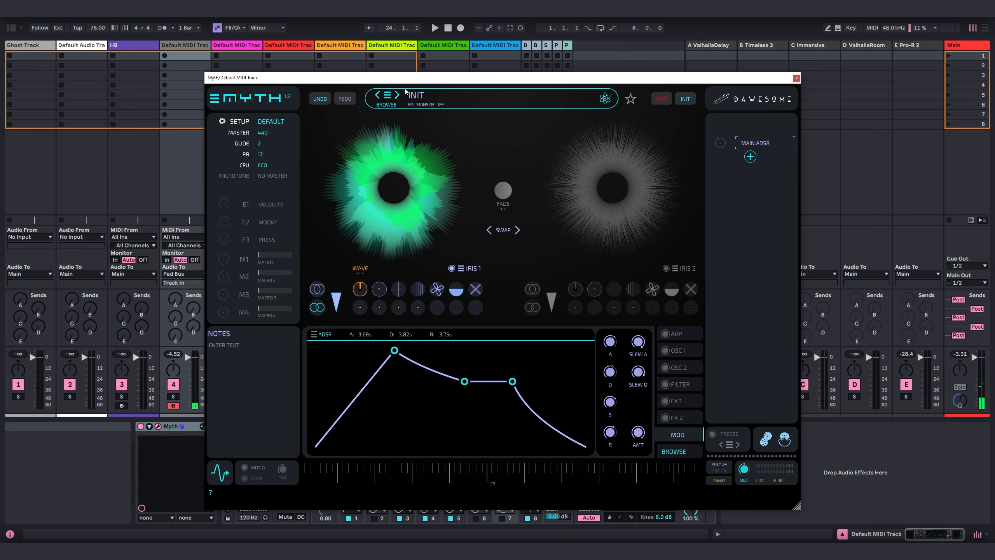
Assign a new LFO to Iris 1's position and add a Perlin block with an increased amount to that LFO
right_click(391, 185)
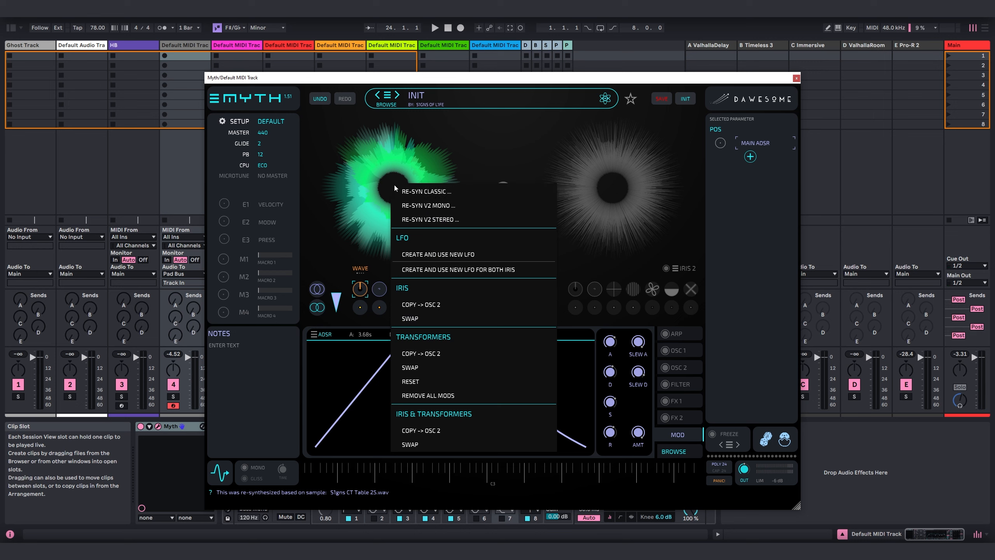
click(418, 254)
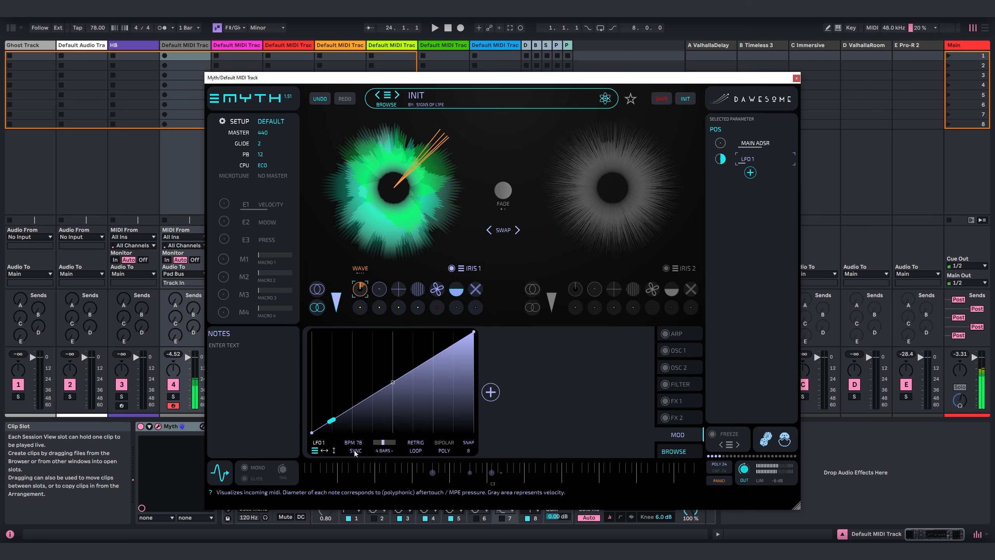
click(494, 397)
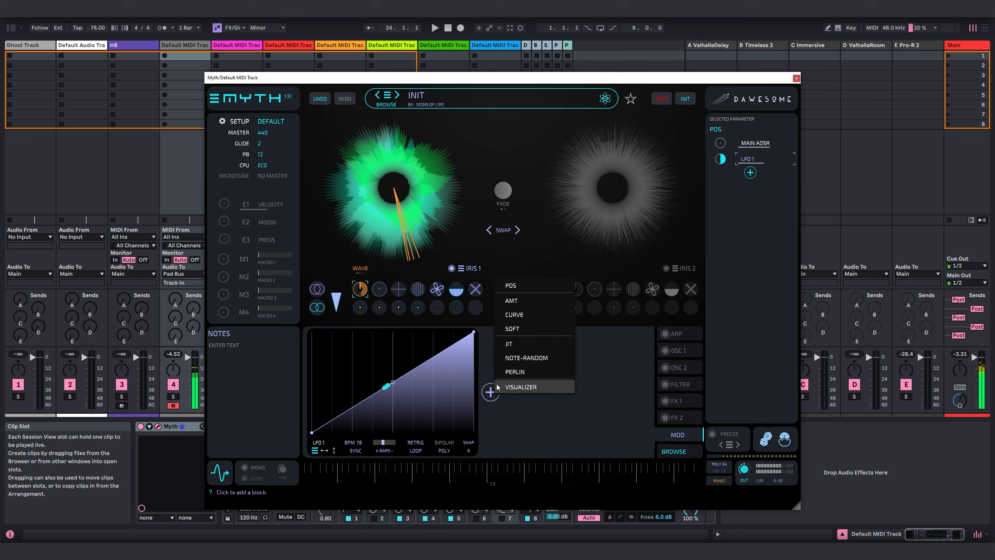
click(510, 373)
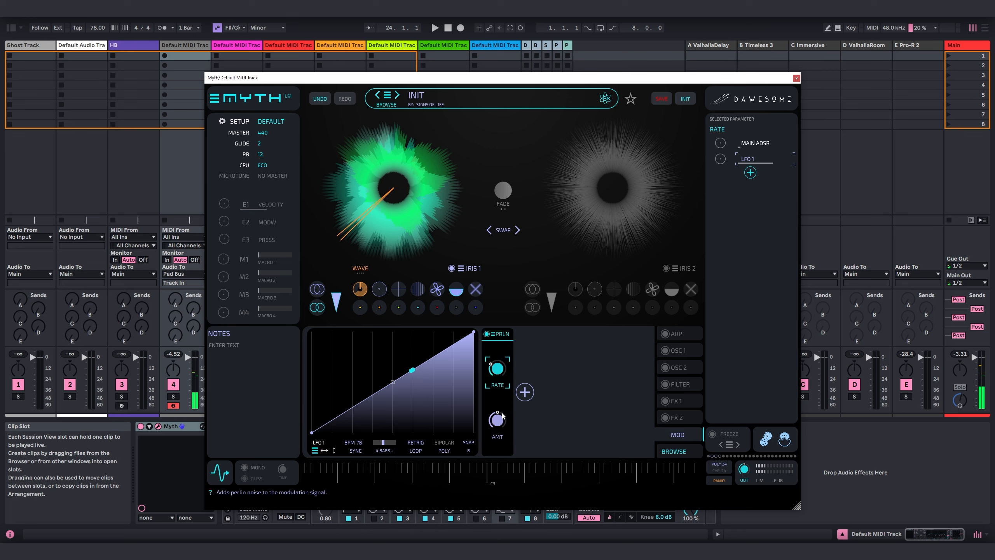
drag(497, 419, 506, 398)
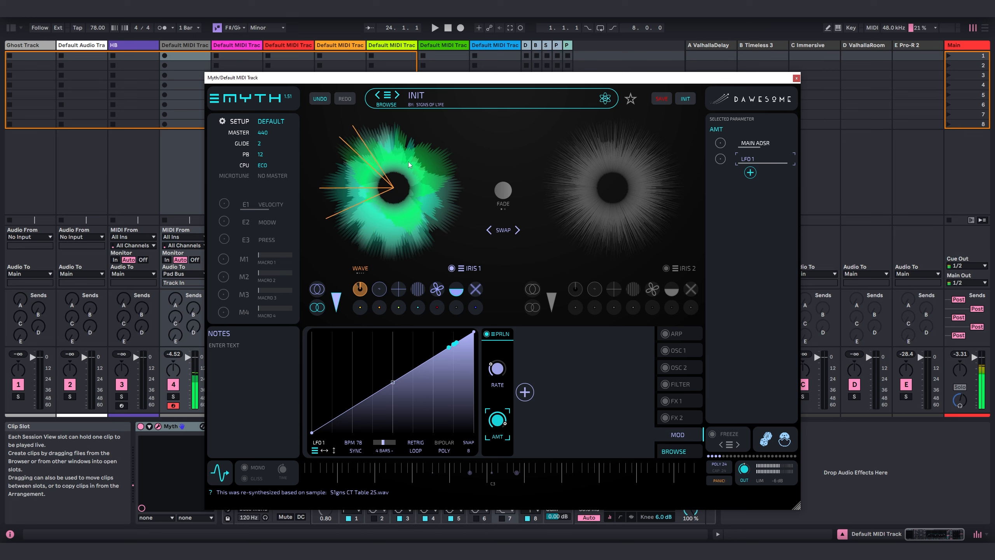
Add a Math modulation source and draw a jagged remapping curve with five intermediate points and a lowered end point
click(749, 173)
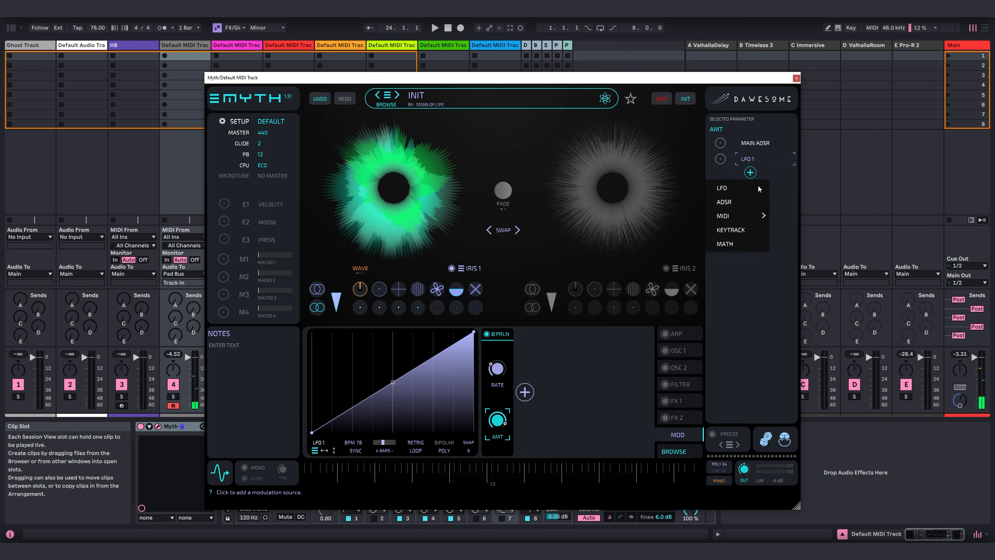
click(750, 245)
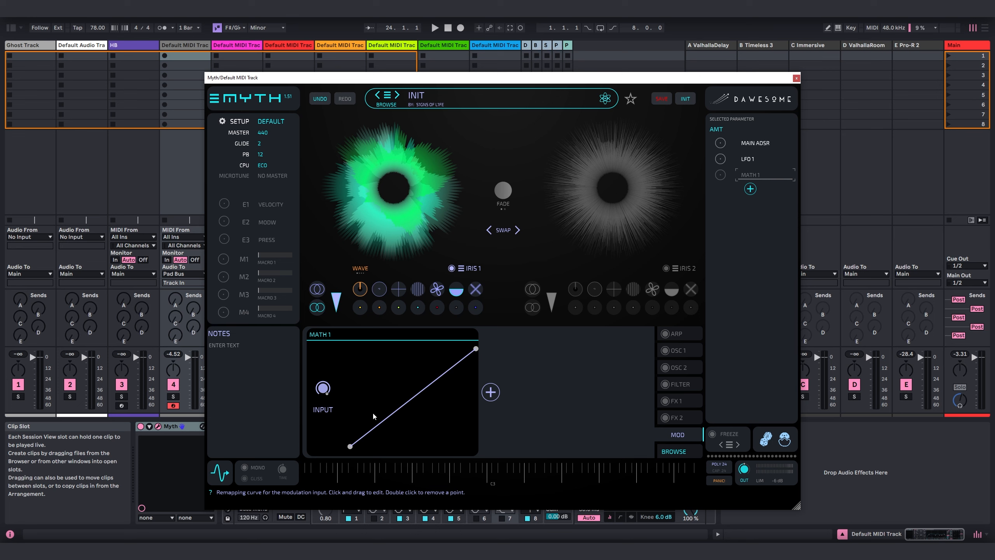
drag(373, 413, 370, 407)
drag(393, 400, 397, 431)
drag(412, 393, 413, 388)
click(437, 380)
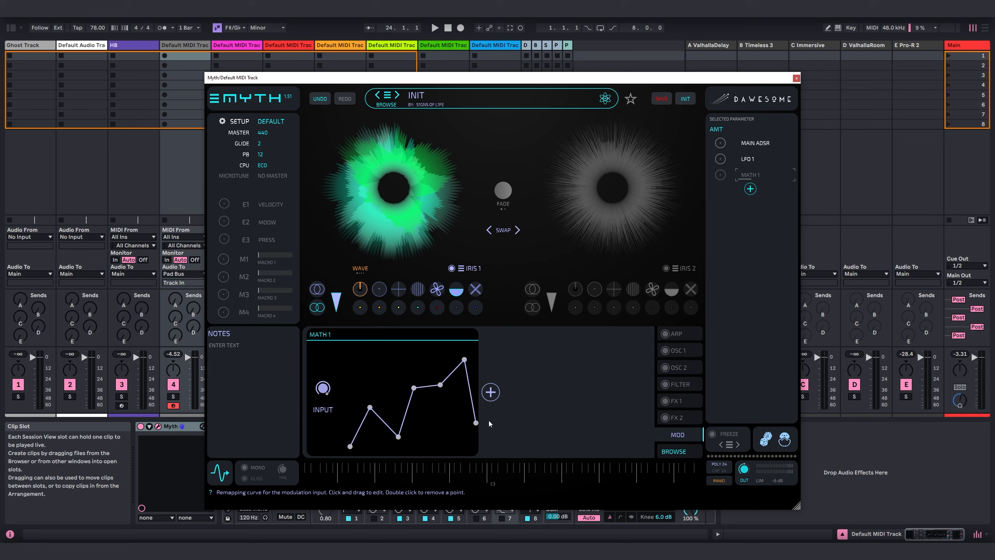
drag(489, 421, 488, 417)
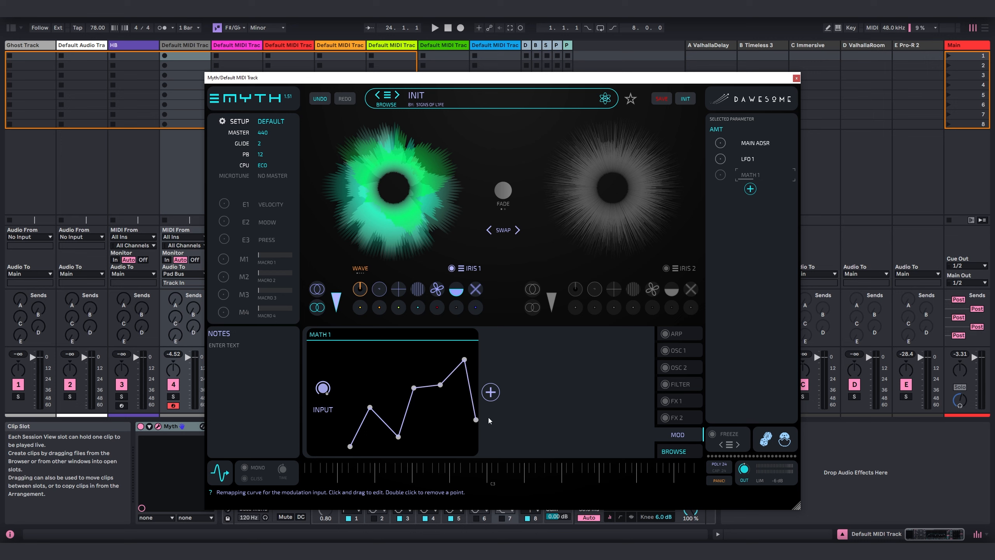
Add a second LFO and assign it to the Math 1 input with about a quarter of the modulation depth
click(749, 190)
click(736, 202)
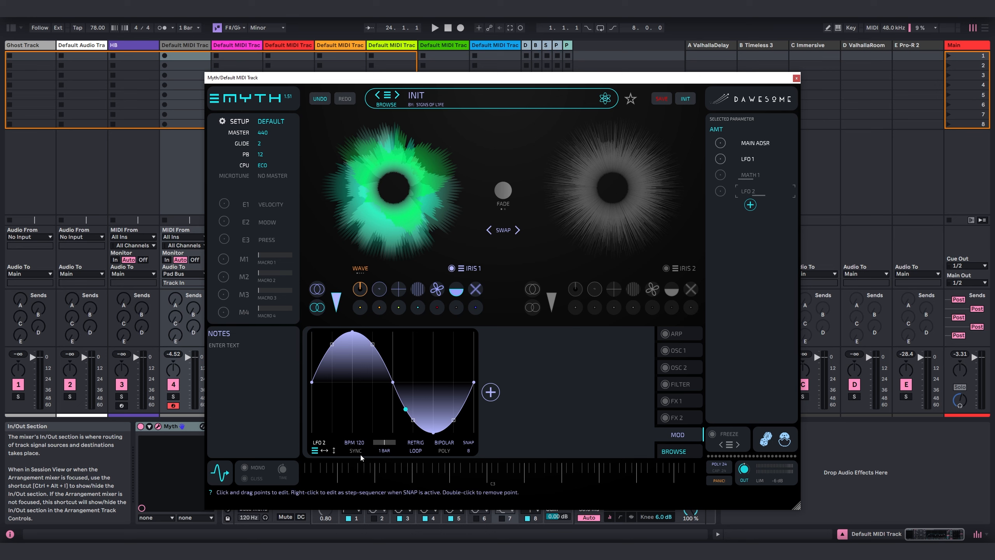
click(748, 176)
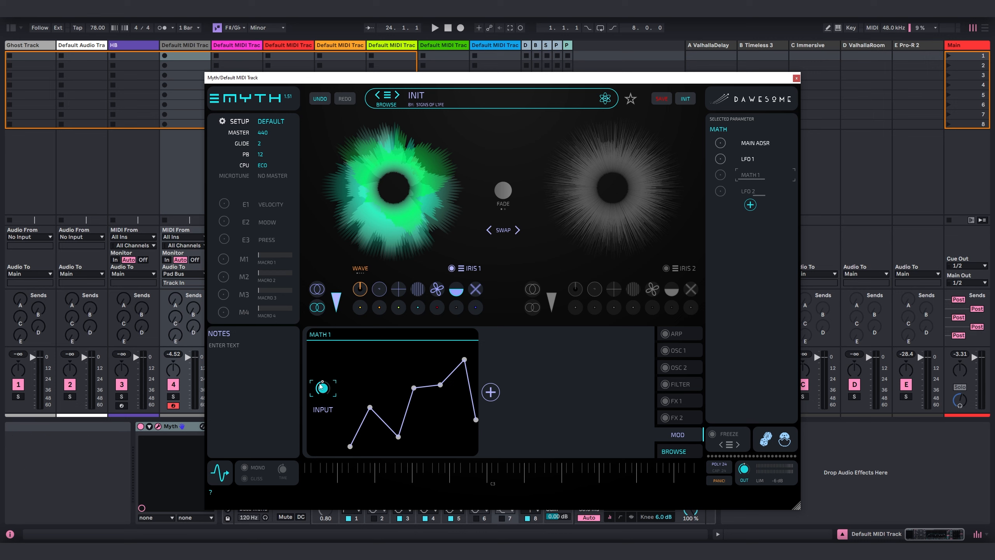
drag(726, 197, 725, 187)
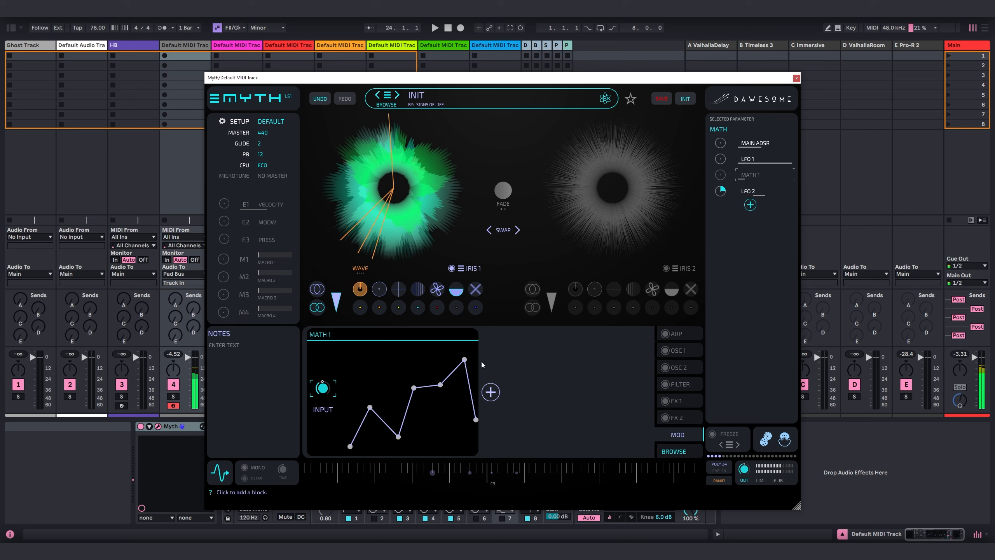
Add a Perlin block to Math 1 and increase its amount
click(493, 394)
click(525, 369)
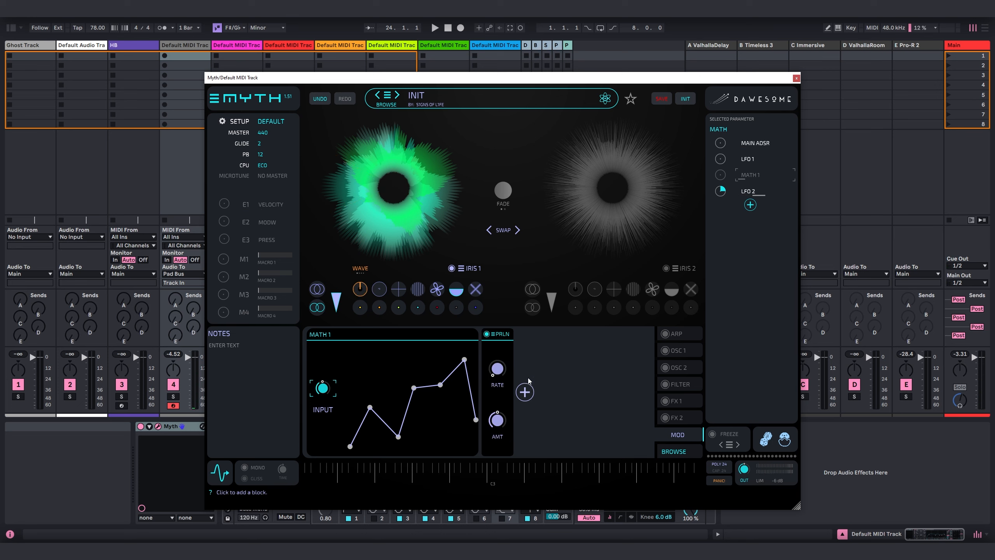
drag(497, 413, 500, 390)
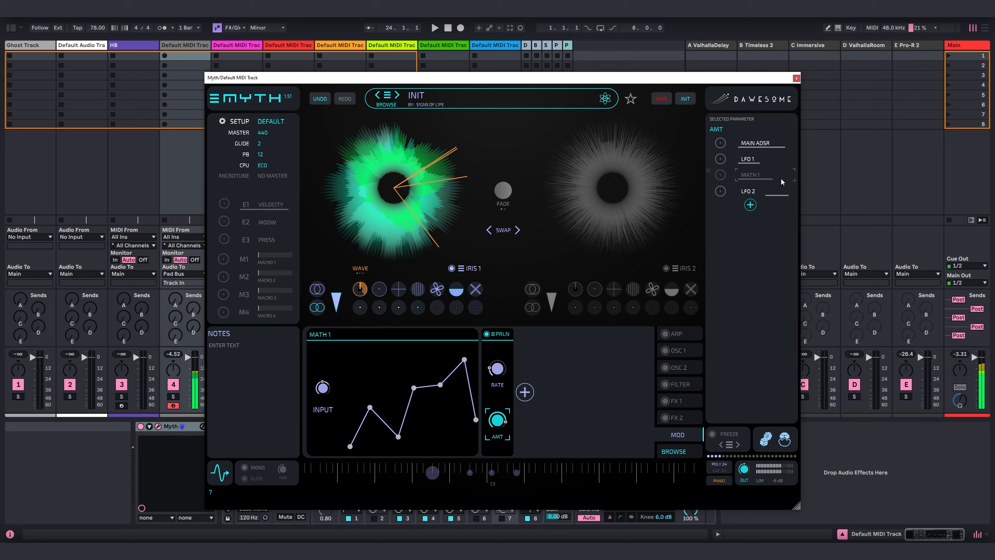
Set the cycle length of LFO 2 to 4 bars
click(756, 192)
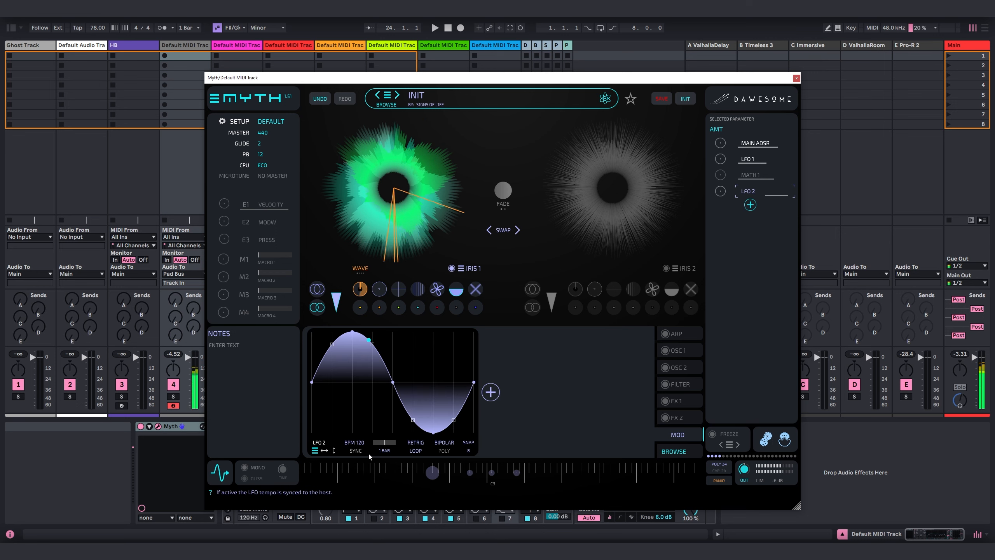
click(386, 451)
click(392, 425)
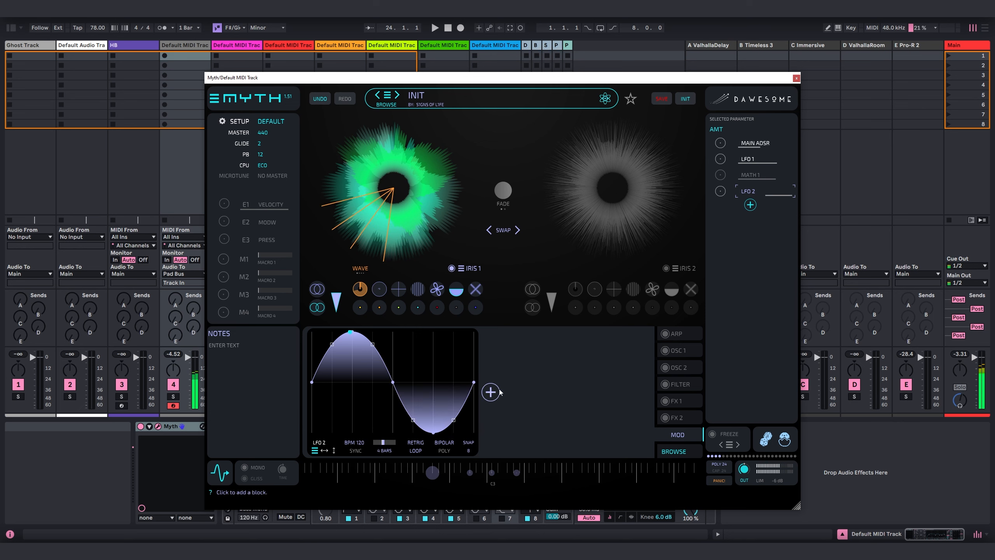
Add a Curve block after the Perlin block in Math 1
click(760, 175)
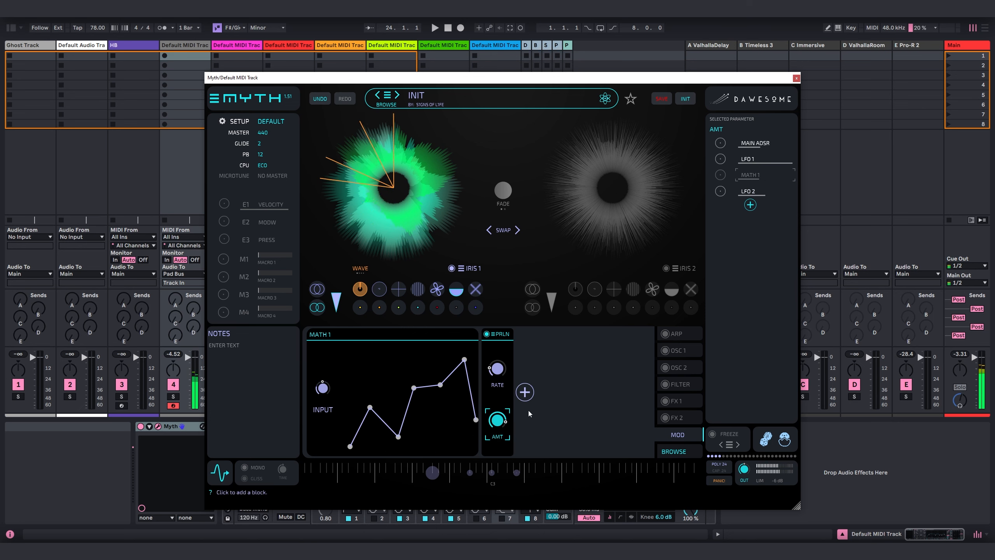
click(525, 392)
click(481, 308)
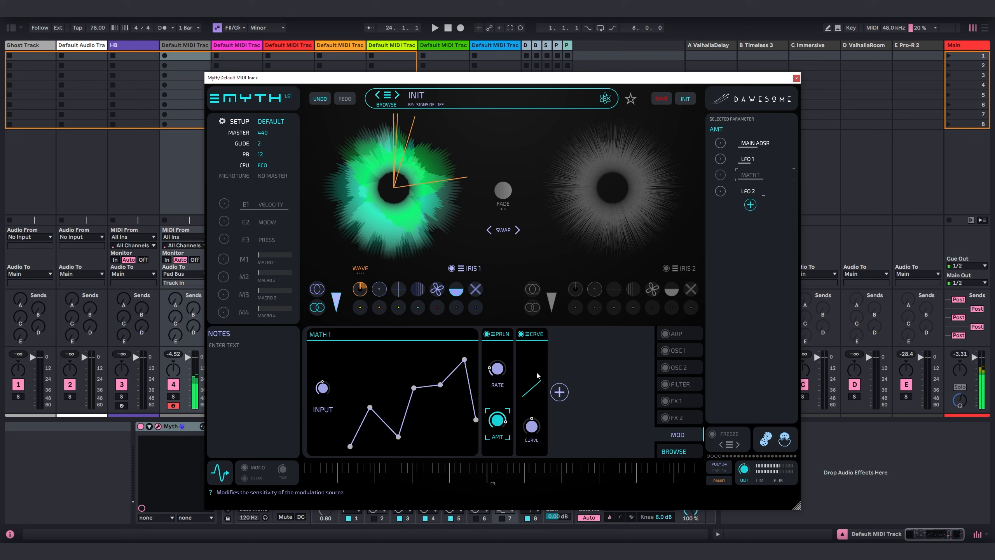
Bend the Curve block in Math 1 and assign Math 1 to Iris 1's FM amount with about a third of the depth
drag(535, 432, 534, 451)
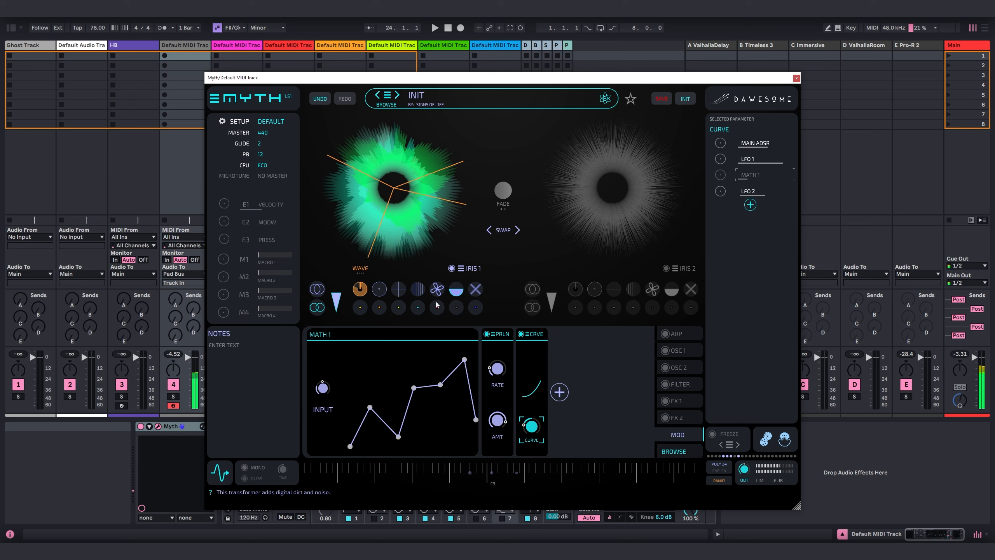
click(380, 291)
drag(724, 177, 728, 163)
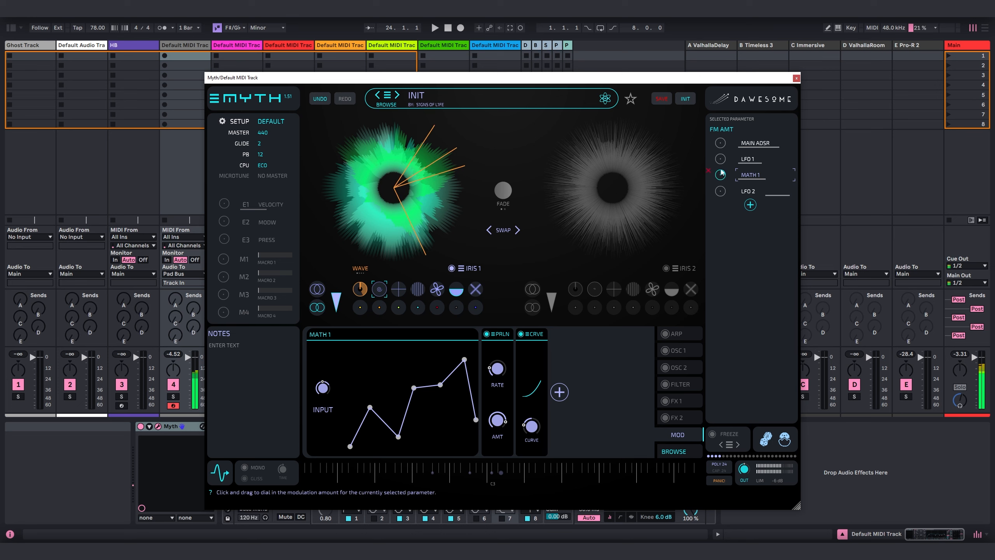
drag(723, 175, 728, 161)
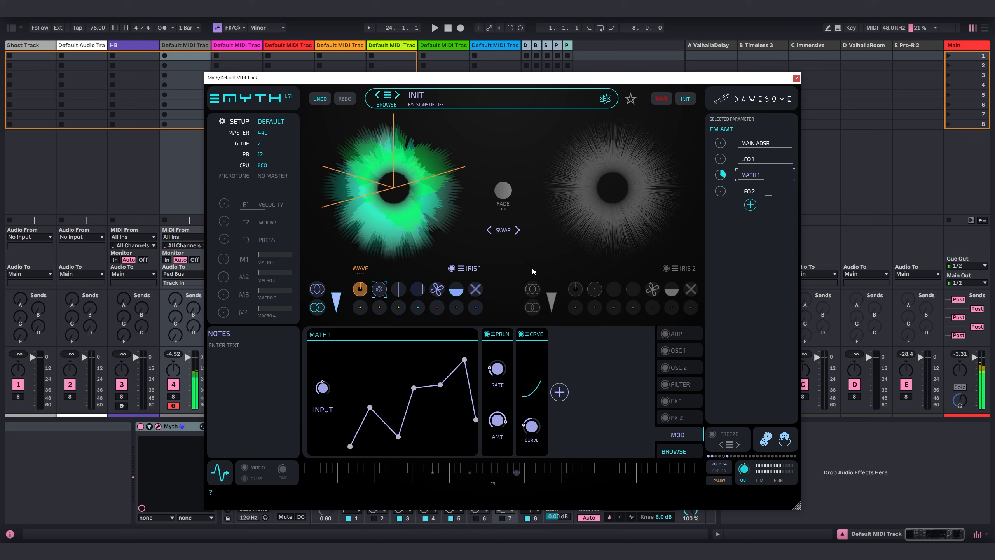
Adjust the Saw, Spread and Pure transformers of Iris 1, turning Saw and Pure up clearly
click(361, 308)
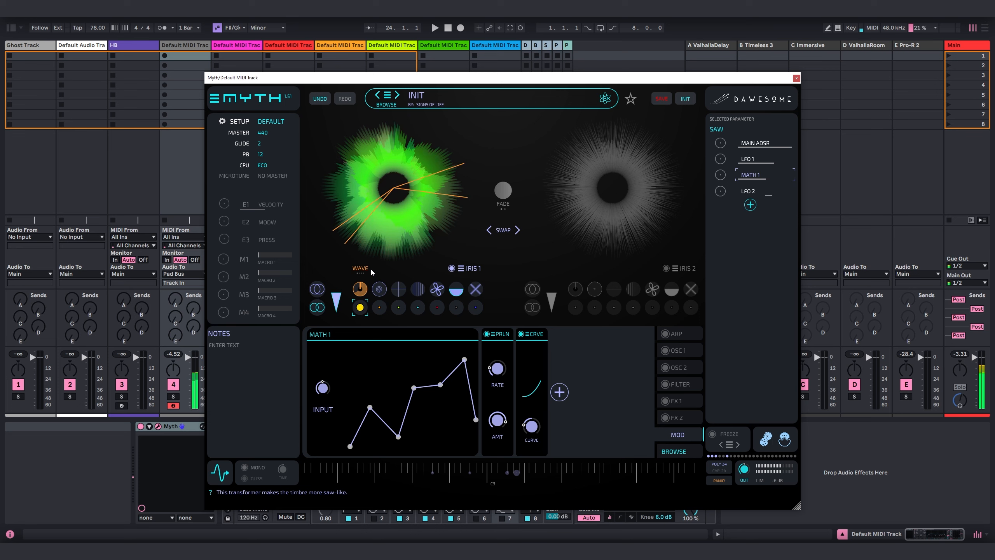
click(318, 289)
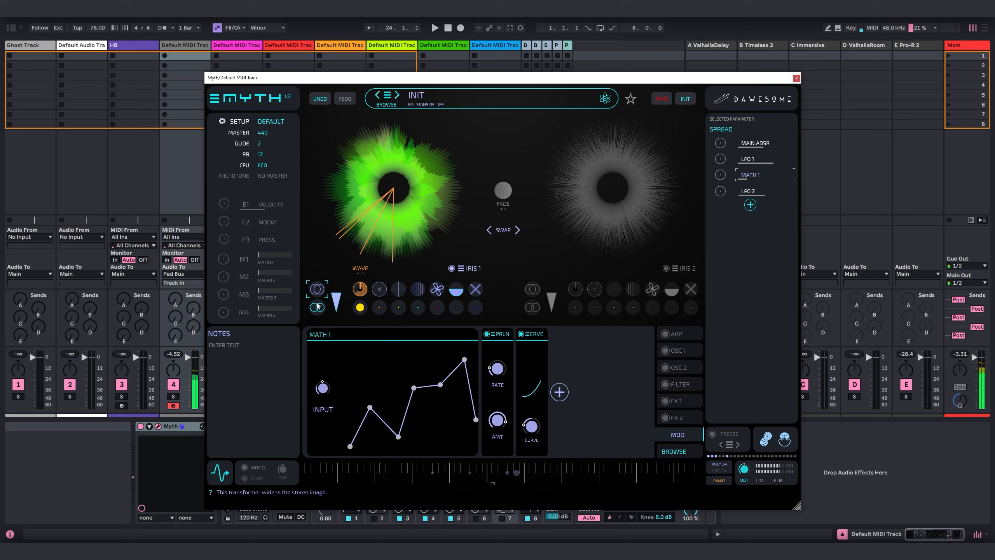
click(476, 308)
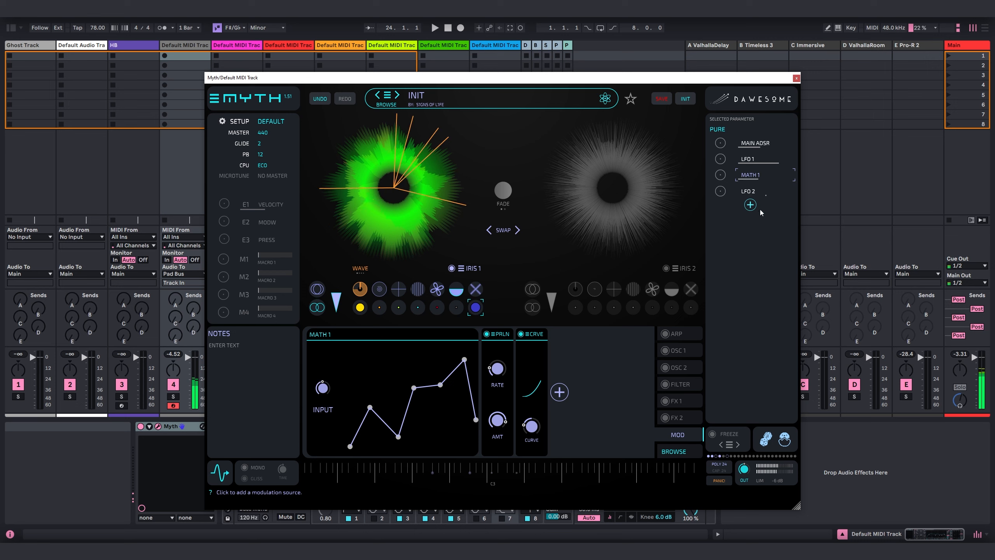
Reshape the second half of the Math 1 curve by moving its highest point and raising its last point
drag(465, 359, 415, 387)
drag(481, 418, 481, 398)
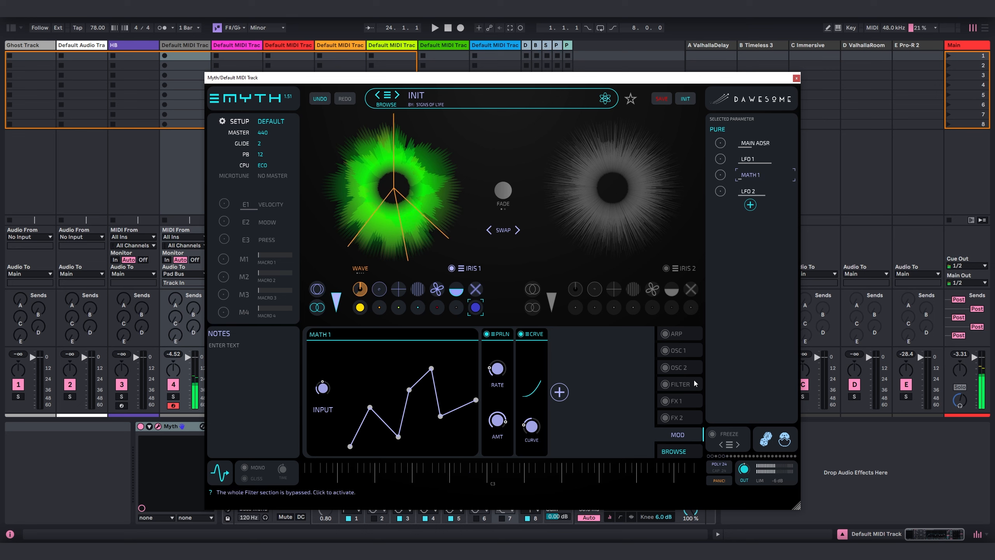
Audition two factory presets in the Filter section, and remove all their modules
click(682, 385)
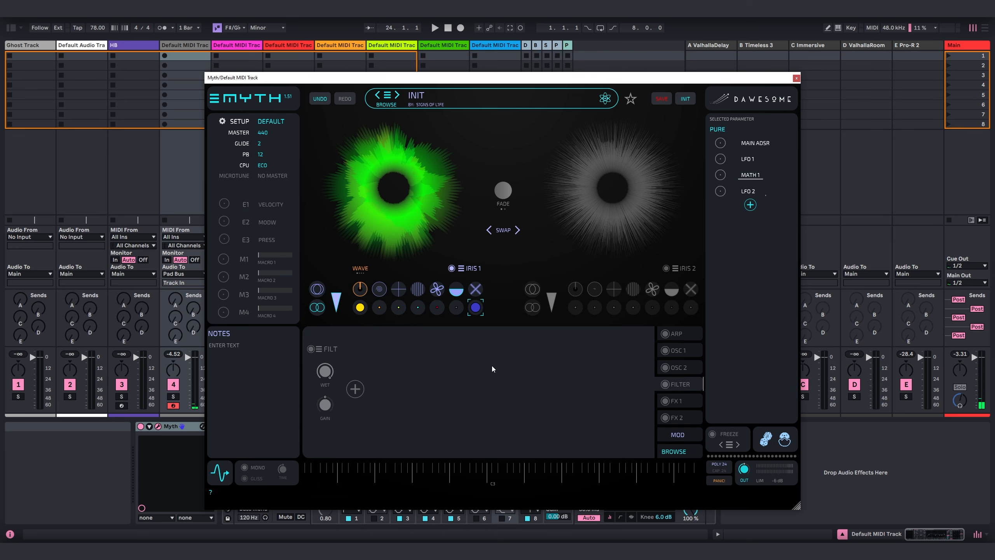
click(319, 349)
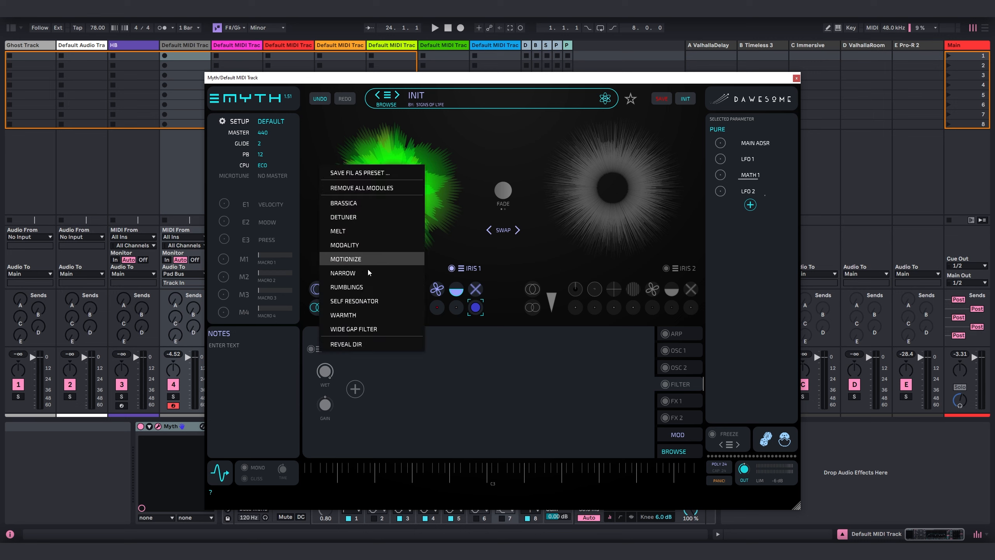
click(370, 298)
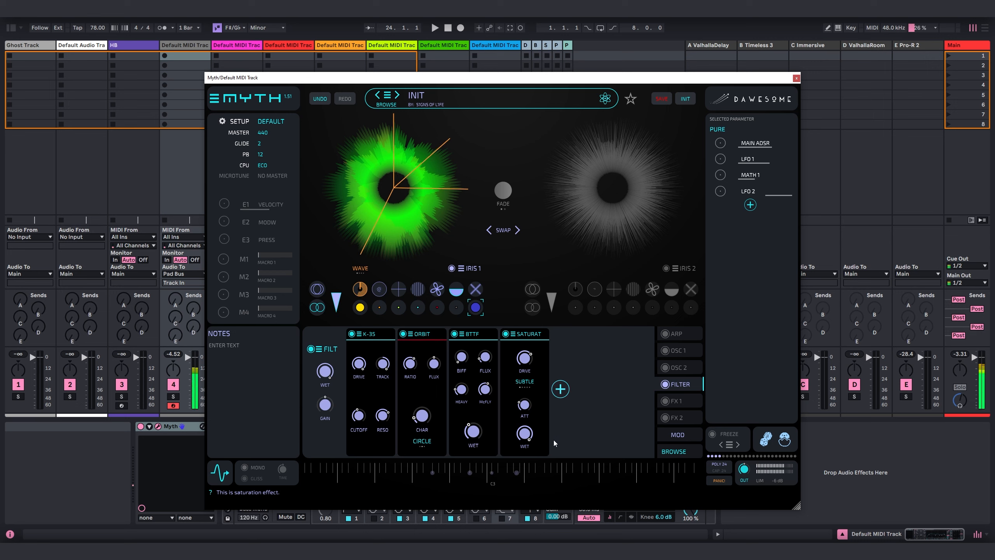
click(524, 433)
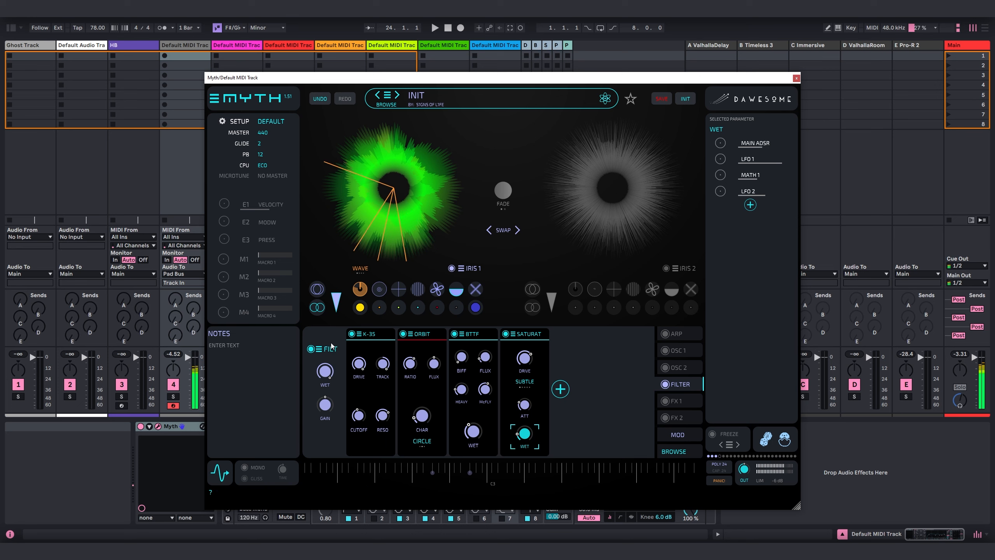
click(318, 348)
click(354, 227)
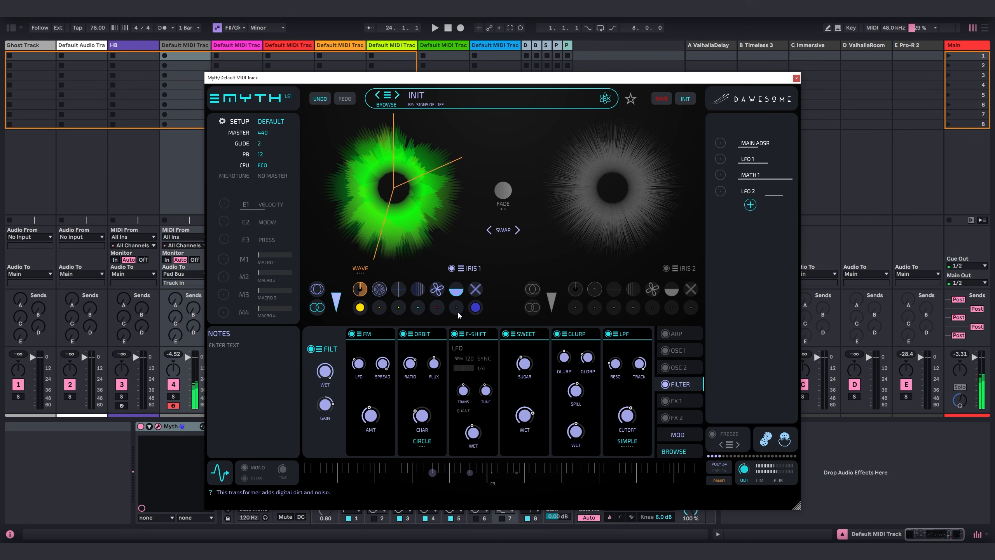
click(318, 349)
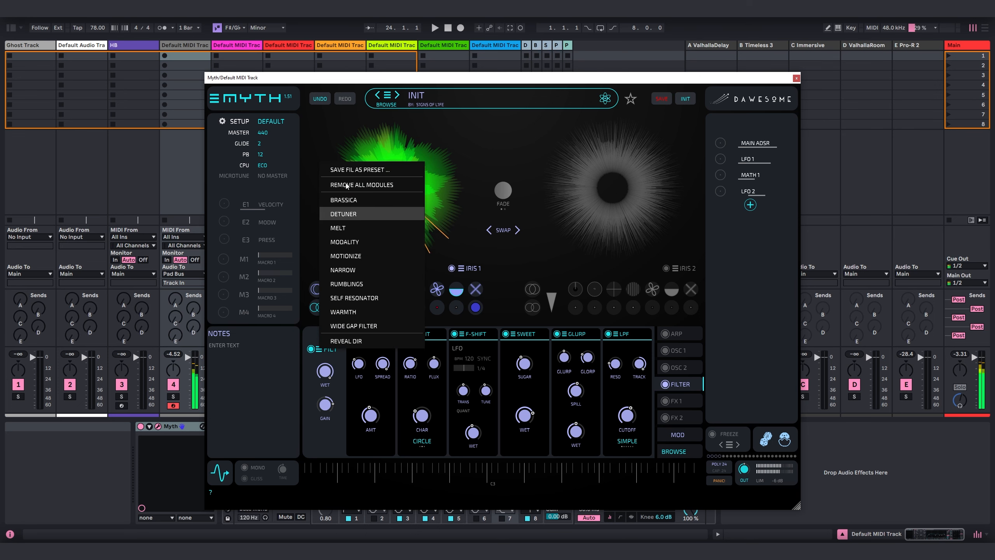
click(353, 151)
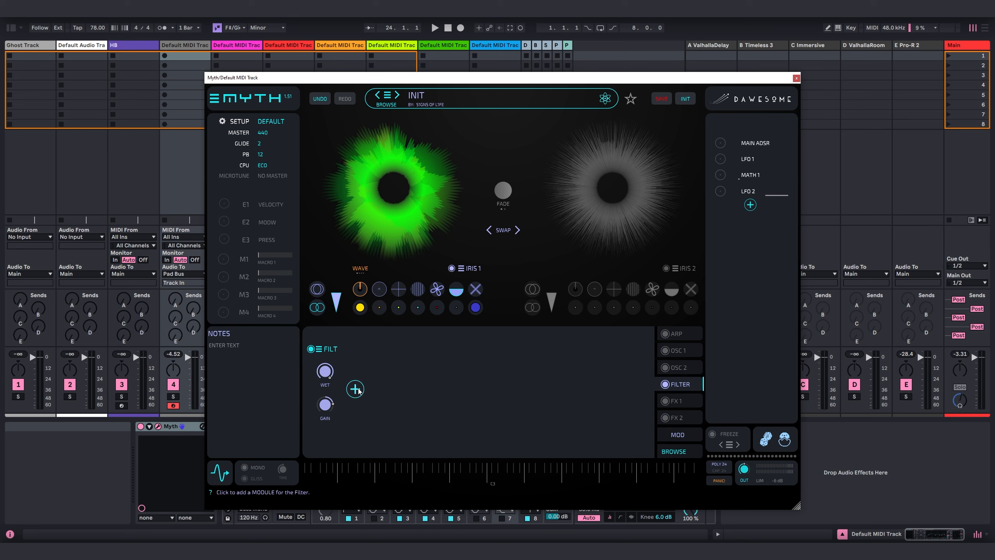
click(680, 402)
click(320, 352)
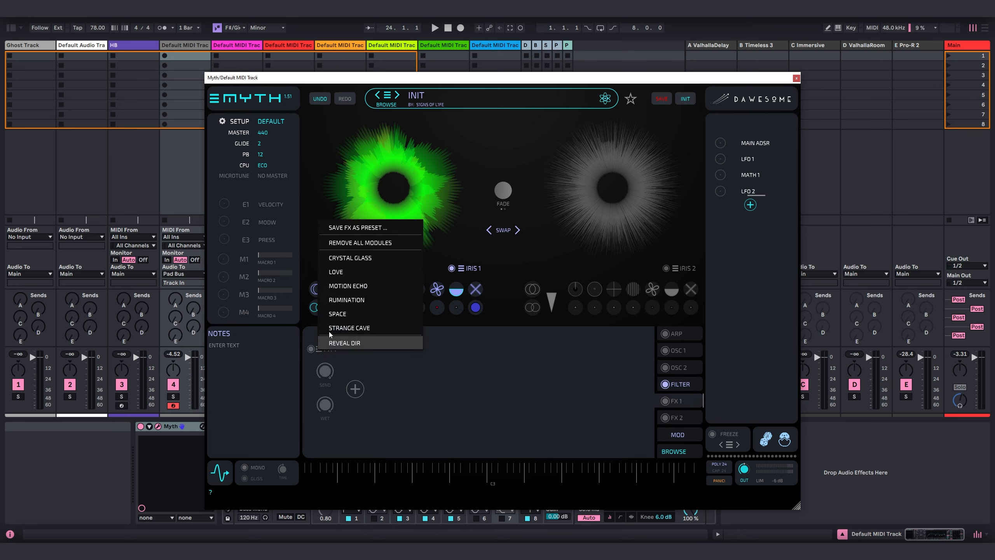
click(464, 378)
click(677, 386)
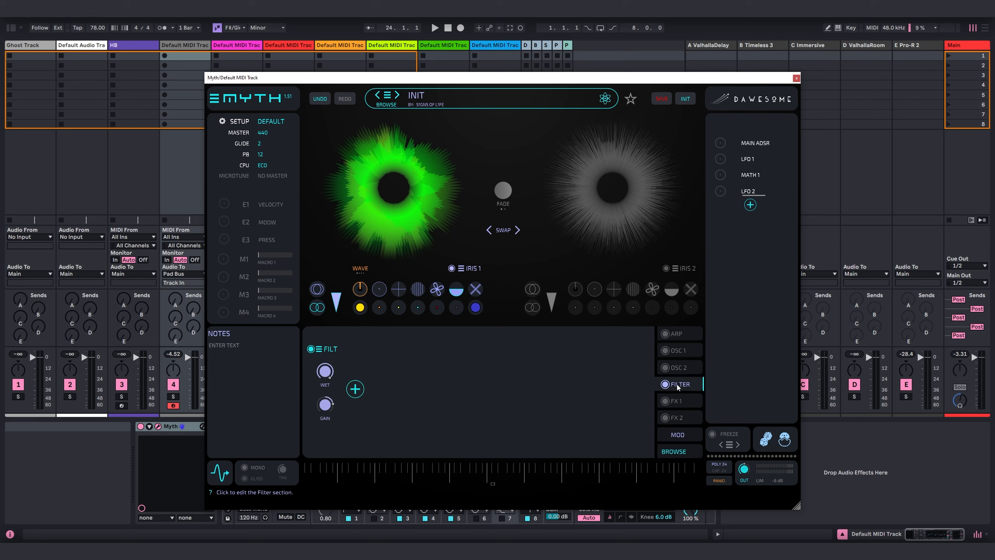
Add an FM module to the filter, raise its amount and adjust its LFO frequency
click(355, 389)
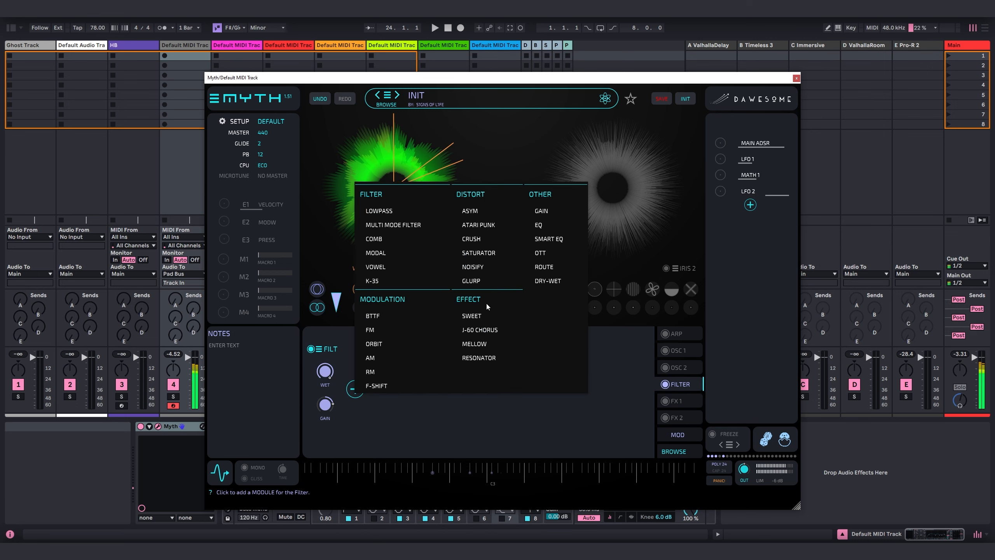
click(384, 329)
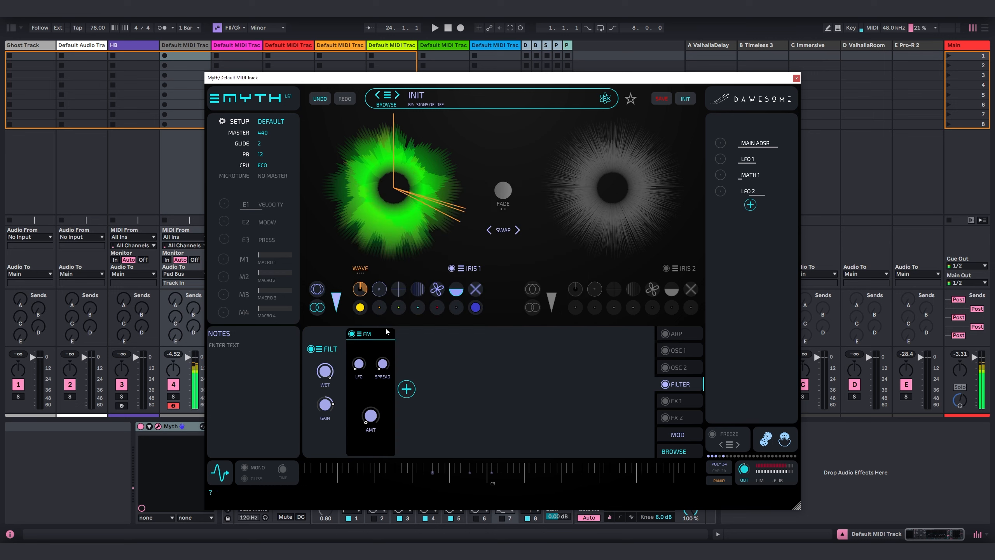
click(369, 416)
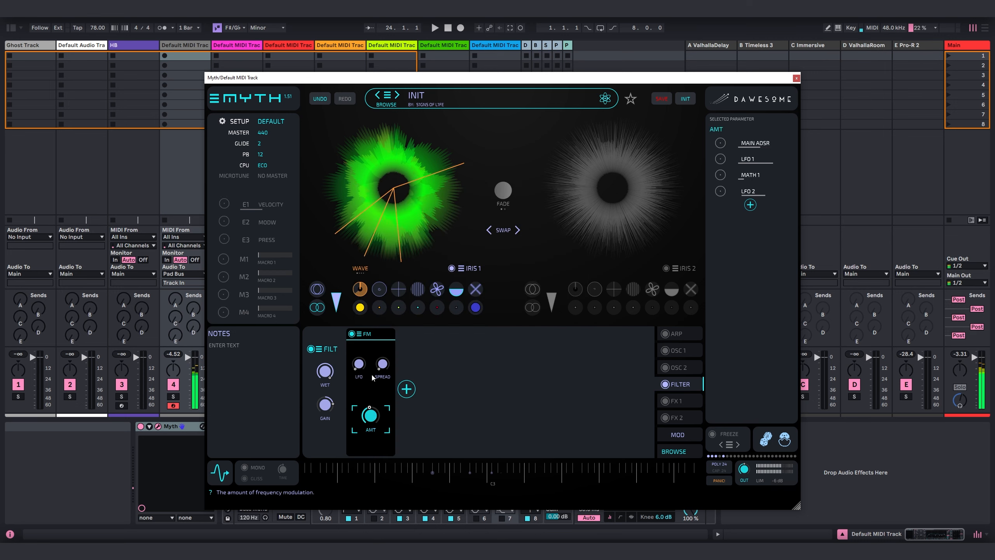
click(359, 364)
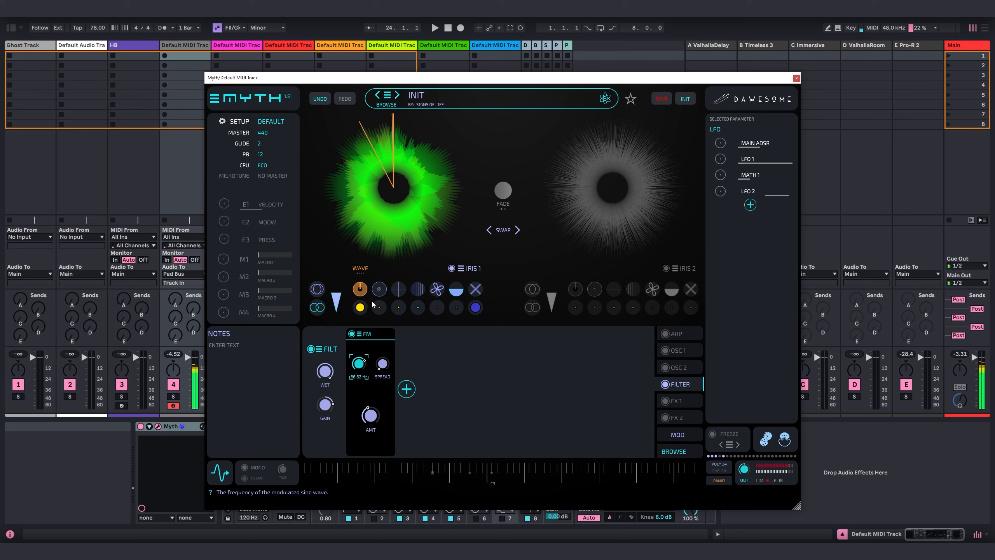
drag(372, 297, 376, 296)
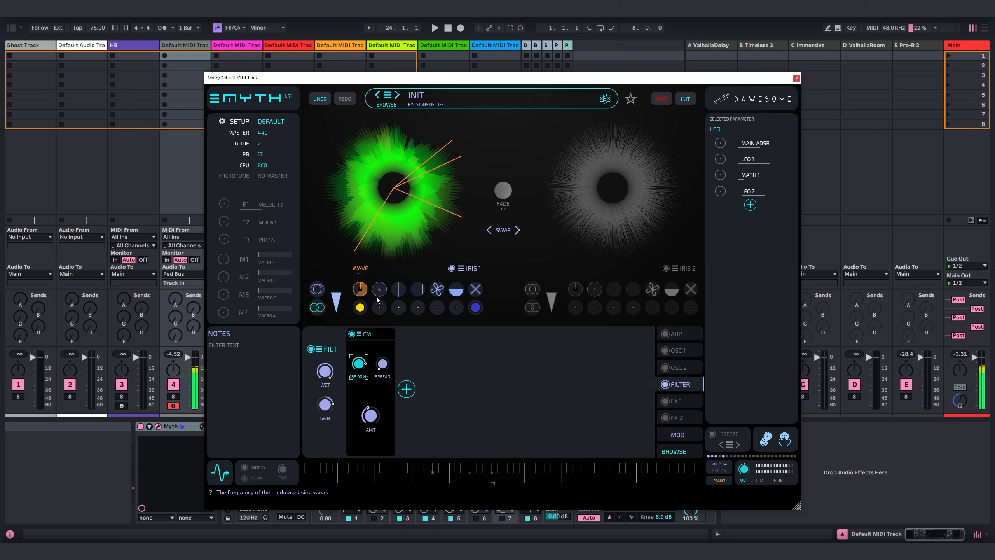
Adjust the FM module's spread and amount, and modulate the amount lightly with Math 1
click(371, 412)
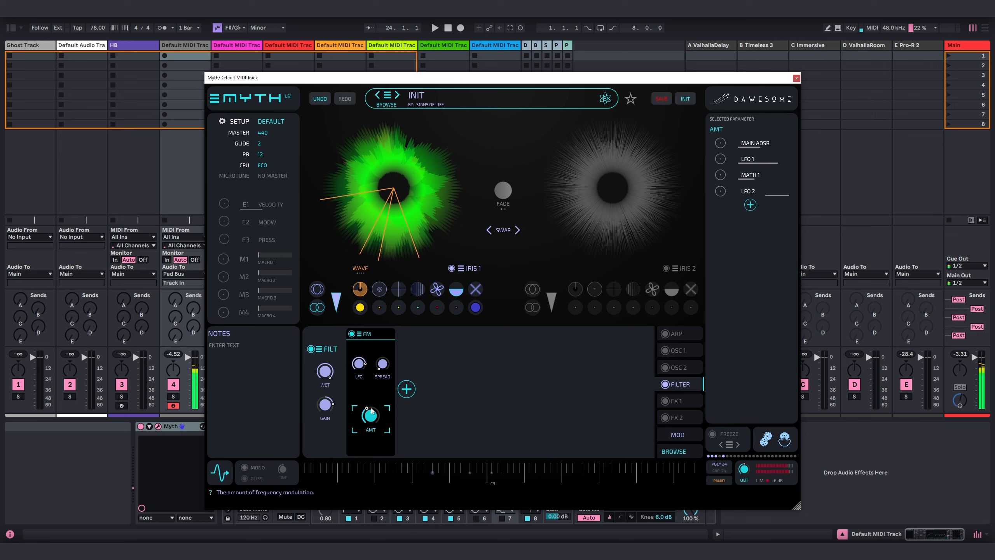
click(383, 362)
click(373, 426)
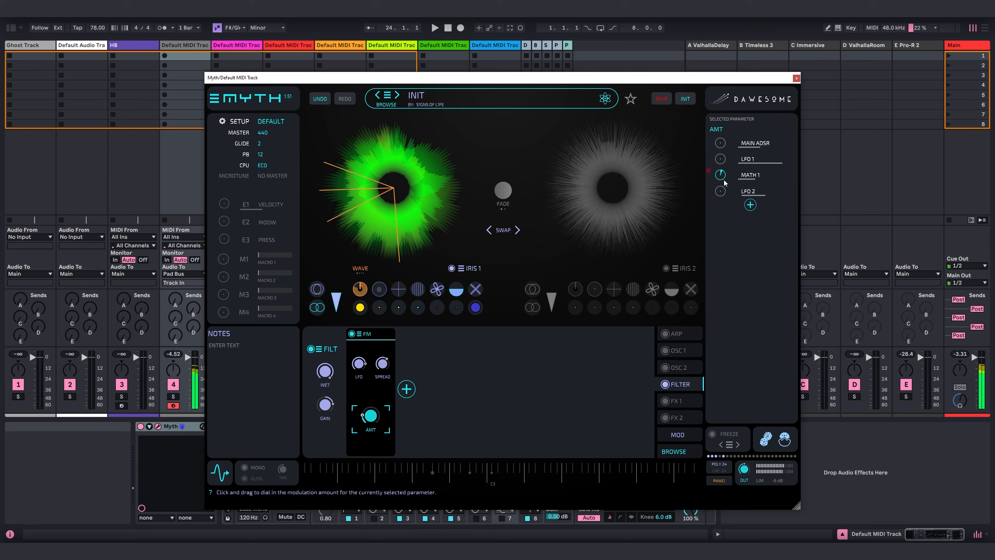
Add a Sweet module after the FM module in the filter and adjust its wet level
click(411, 394)
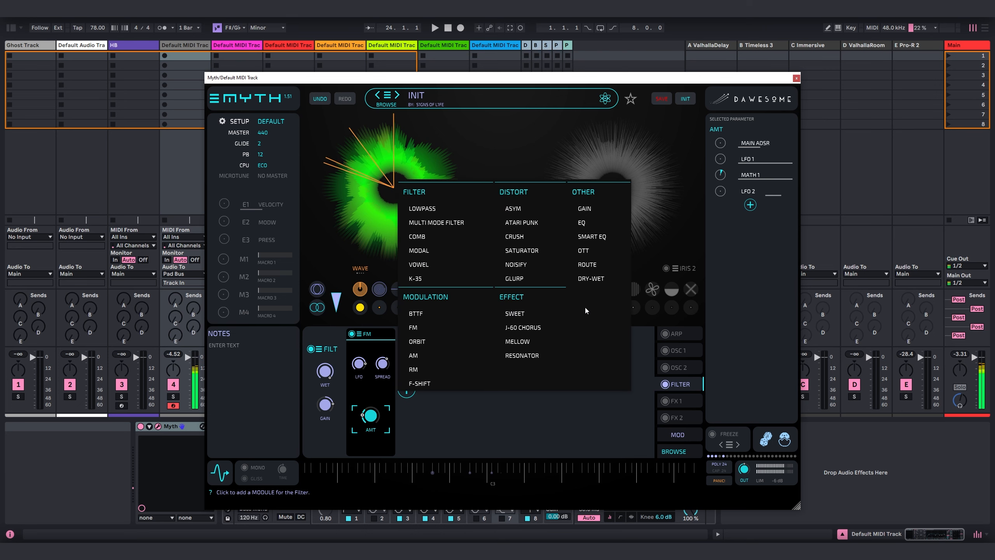
click(520, 317)
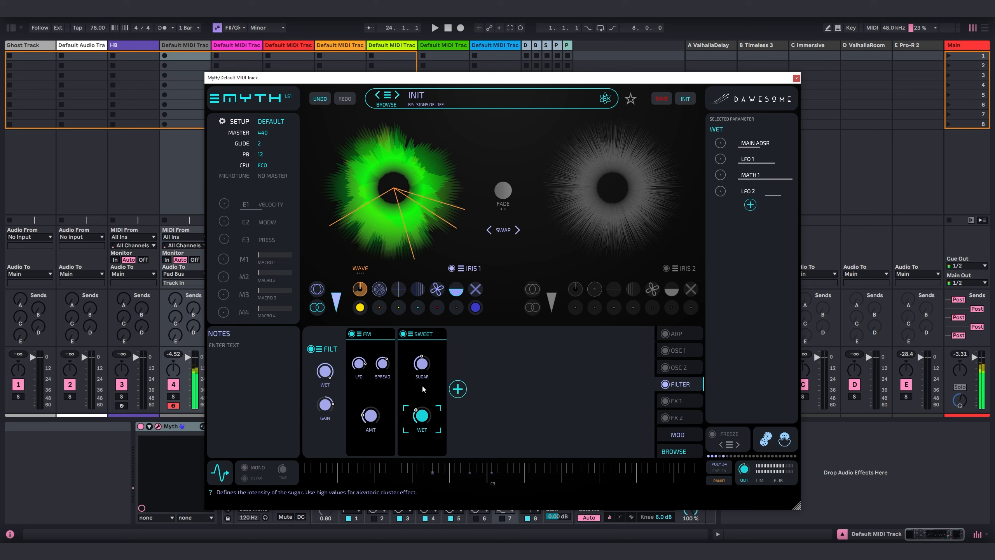
Add an Atari Punk module after the Sweet module and adjust its Atari, Console and wet amounts
click(457, 389)
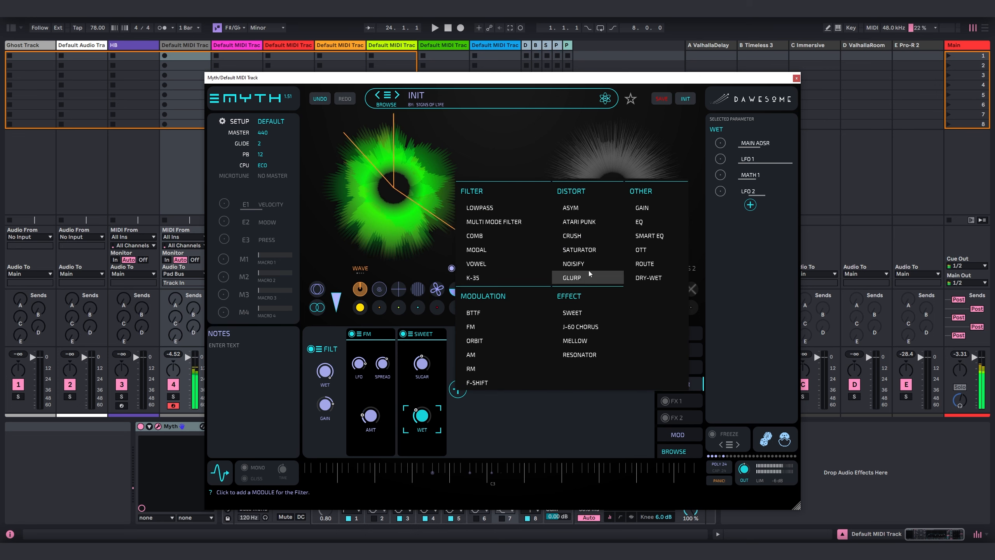
click(582, 222)
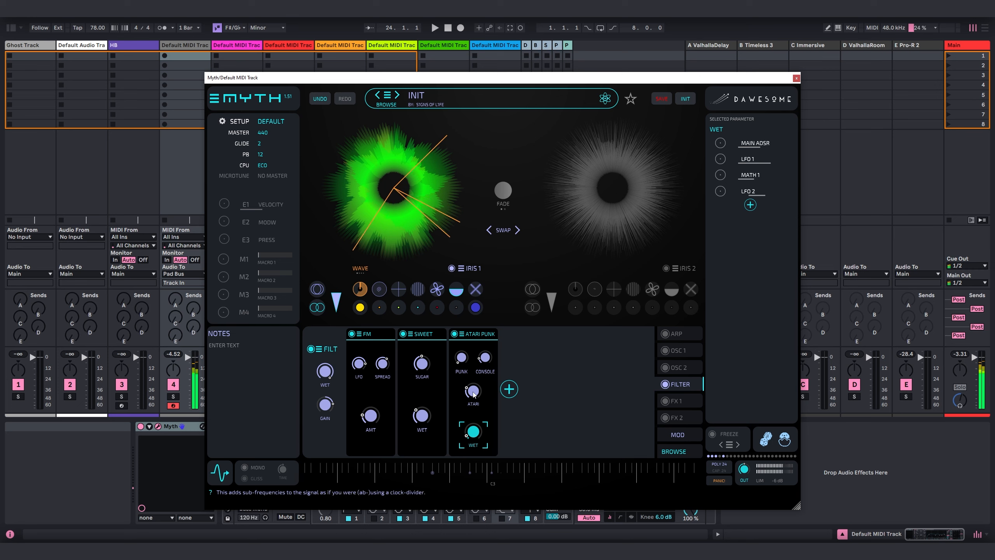
click(484, 357)
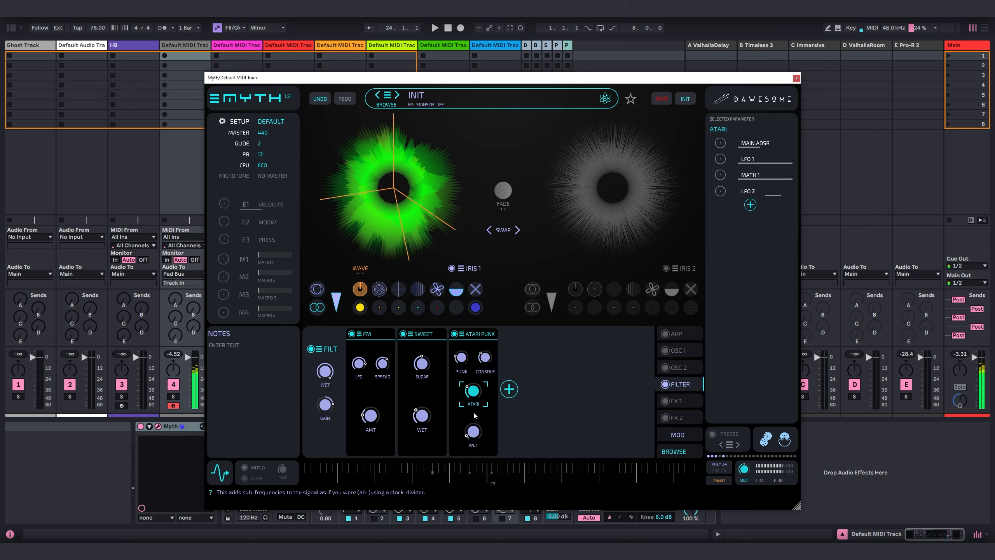
click(474, 433)
click(473, 390)
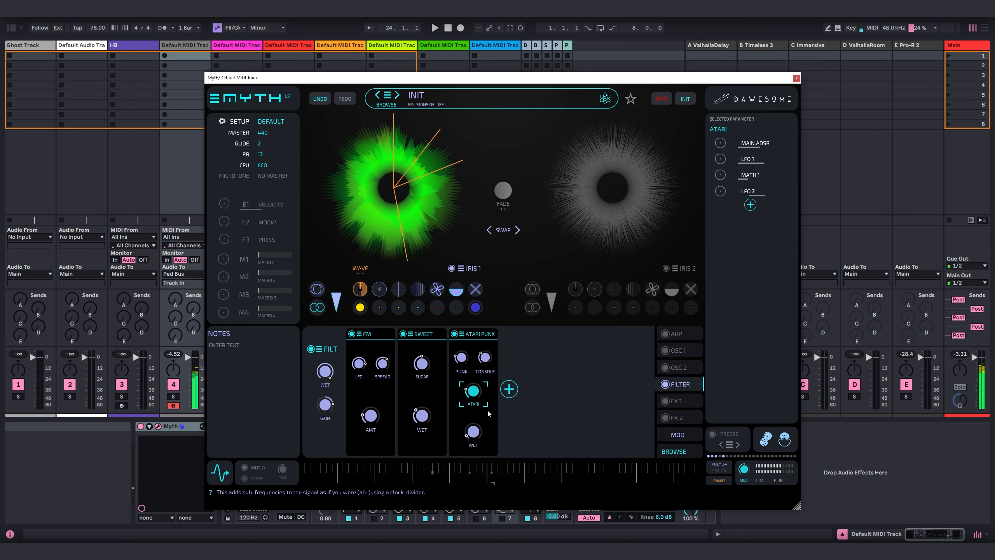
Add a Lowpass module at the end of the filter and modulate its cutoff with LFO 2 at about a quarter of the depth
click(509, 389)
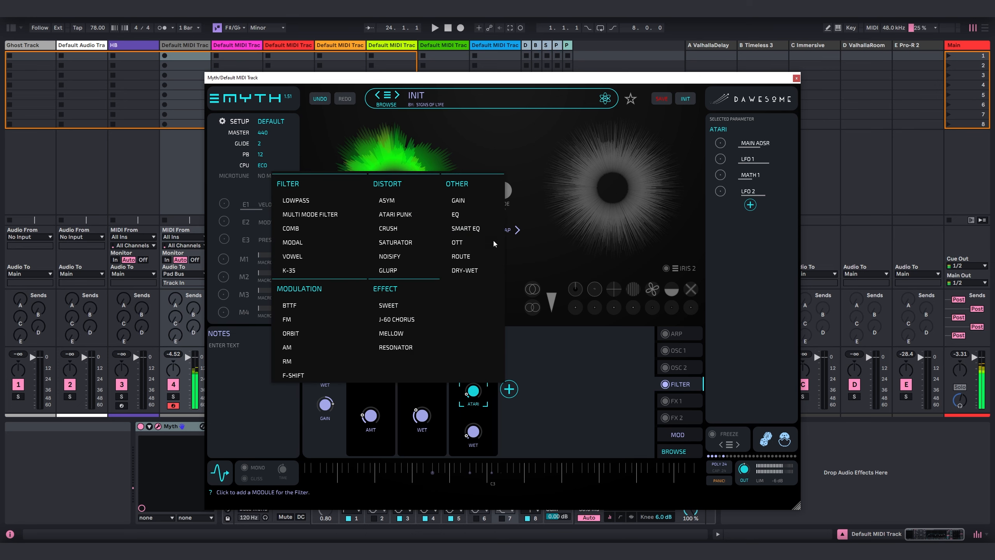
click(296, 200)
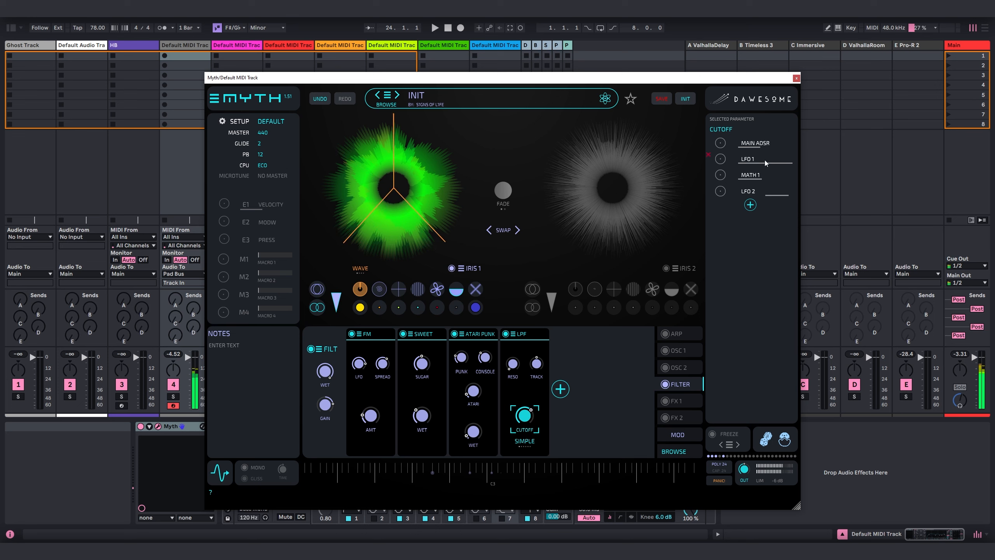
click(748, 191)
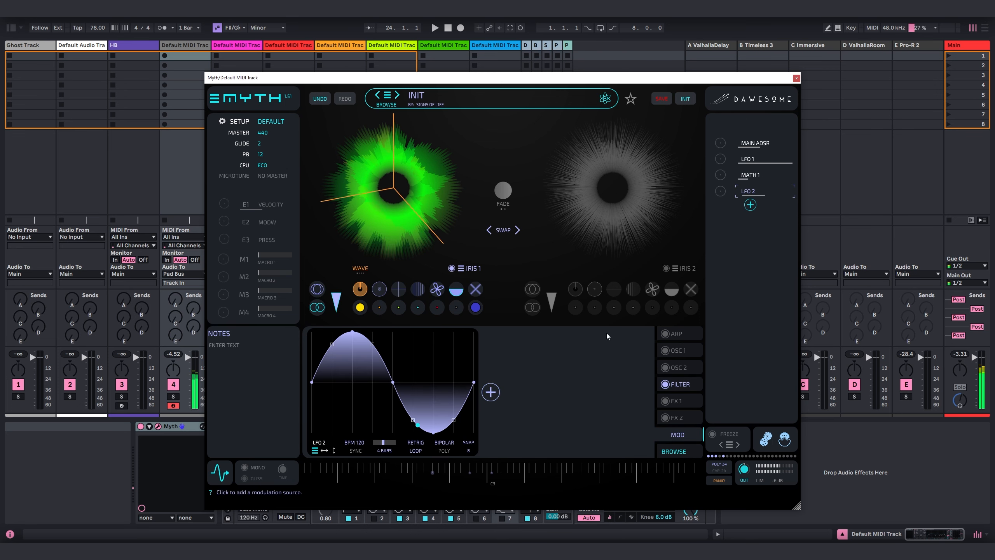
click(682, 389)
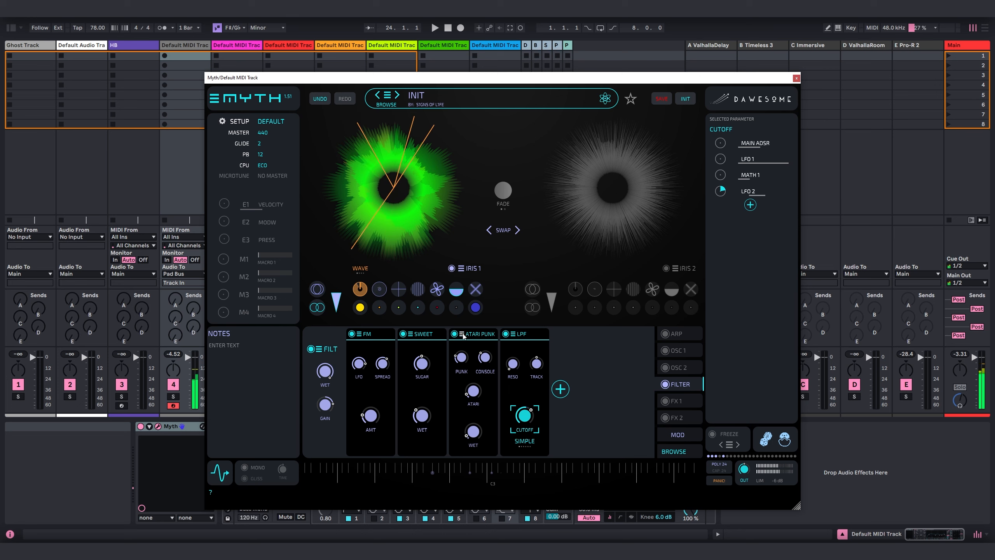
Exchange the Atari Punk module in the filter for a Mellow module
click(512, 333)
mouse_move(514, 328)
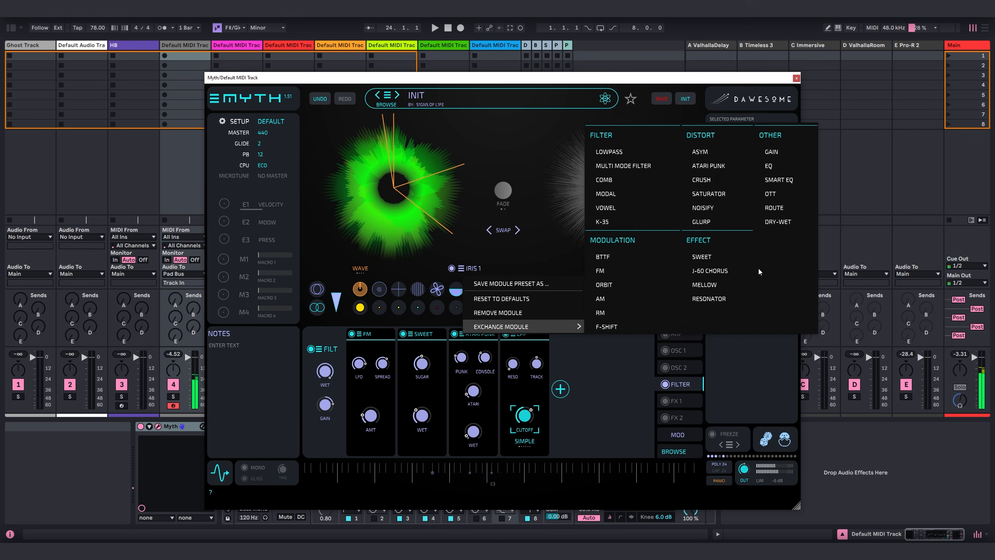
click(717, 285)
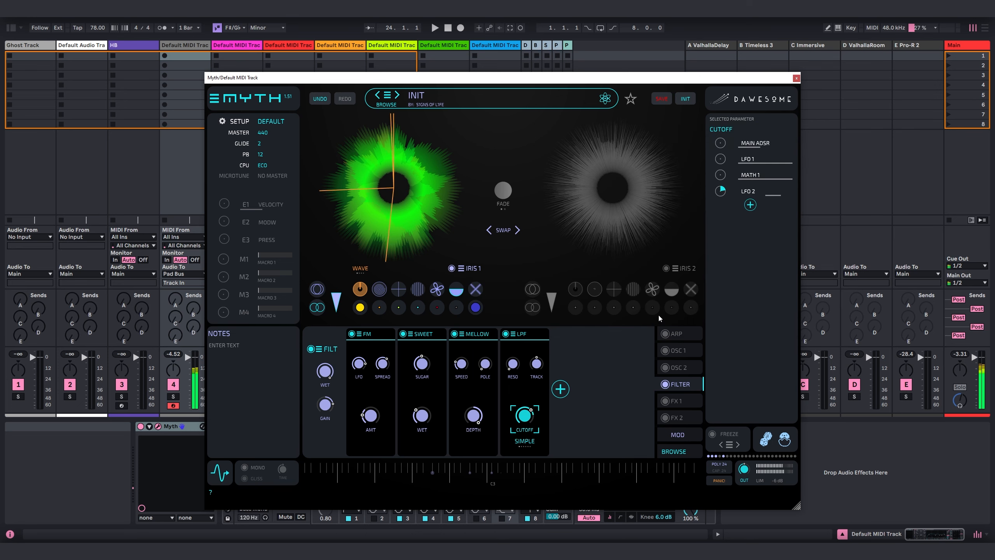
Exchange the Mellow module in the filter for a Resonator module and choose CRYSTAL_BASCHET as its source
click(465, 333)
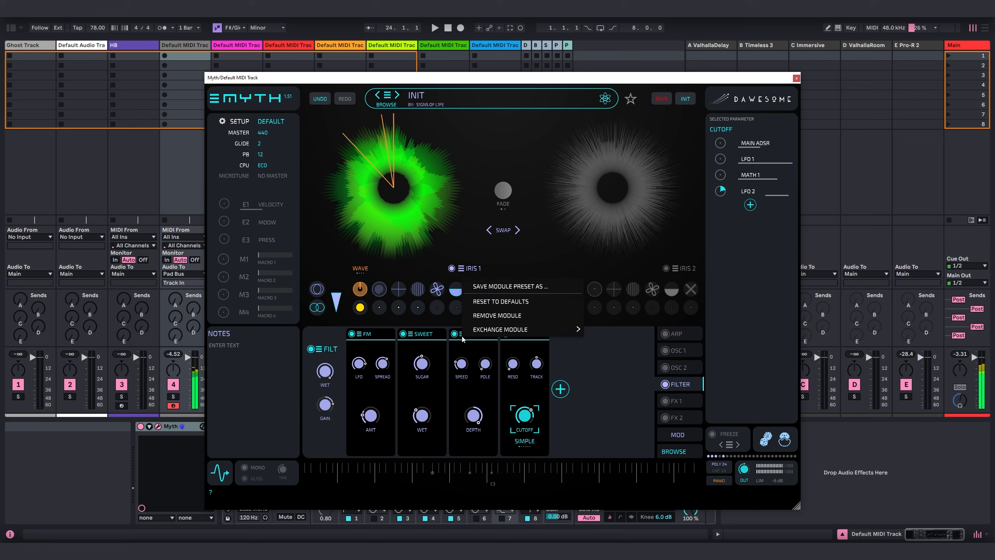
mouse_move(505, 334)
click(702, 303)
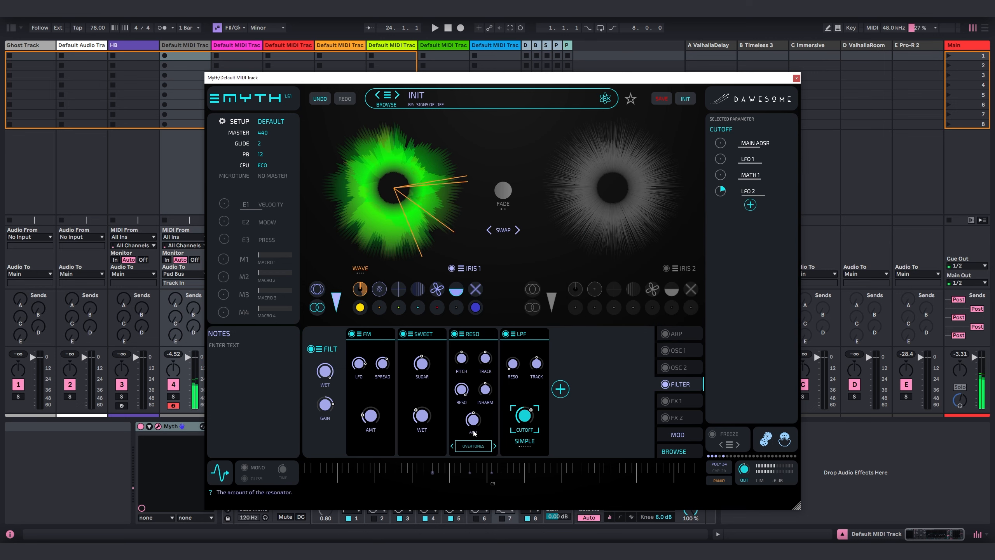
click(470, 444)
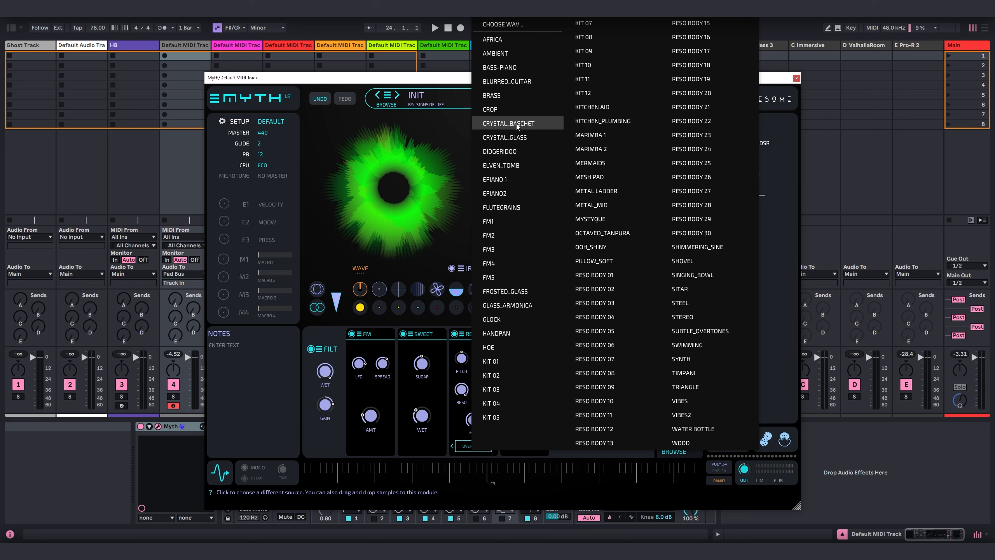
click(538, 124)
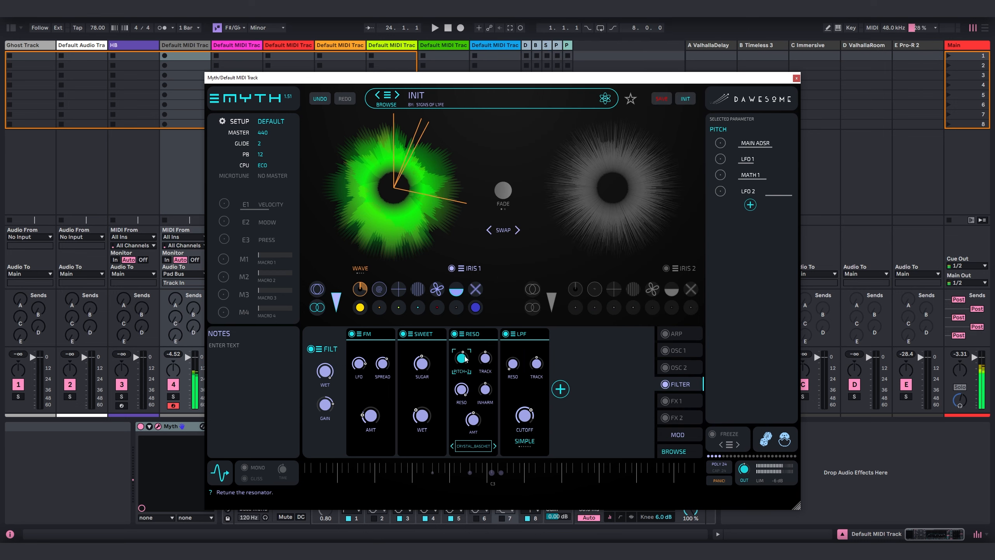
Set the resonator's pitch to +1, adjust its resonance and amount, and readjust the lowpass cutoff
click(462, 389)
click(473, 420)
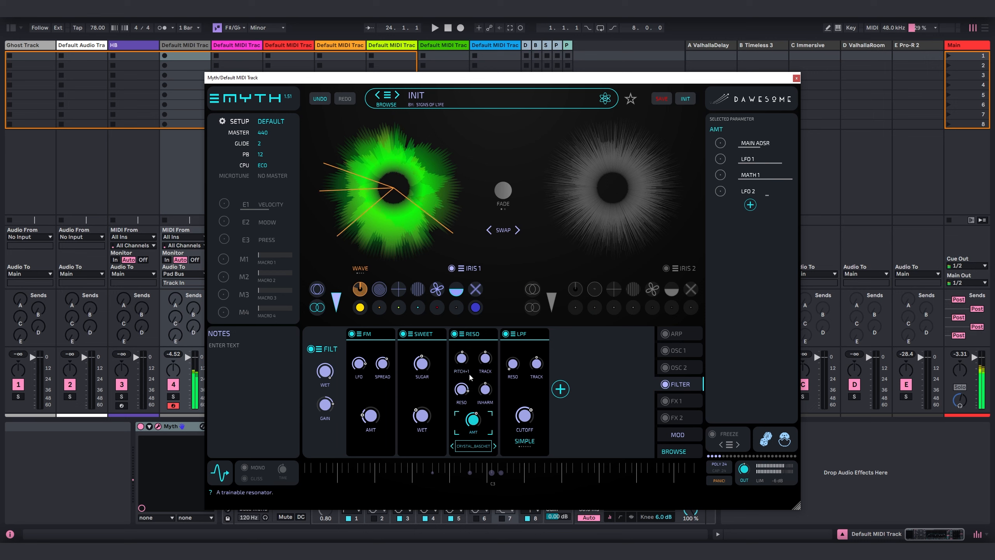
click(473, 420)
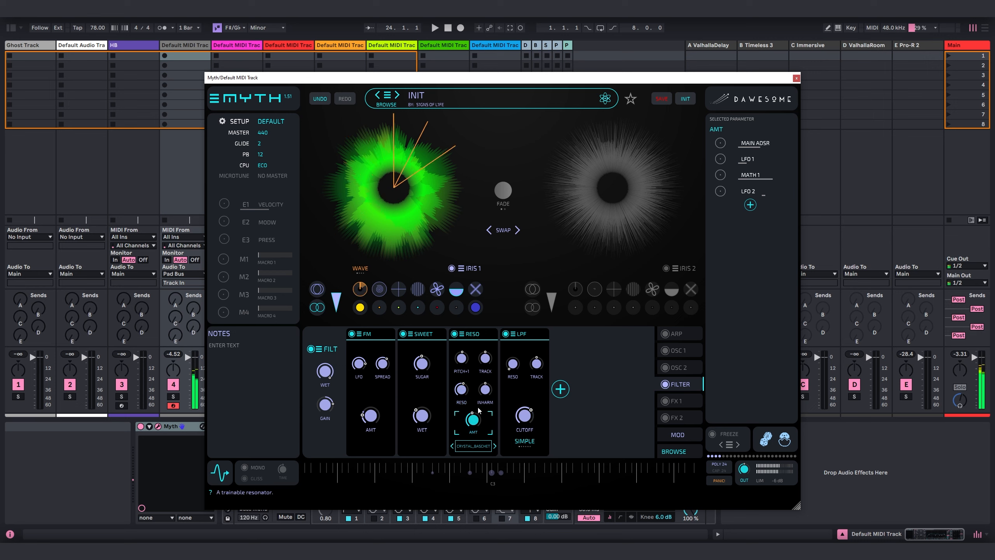
click(527, 416)
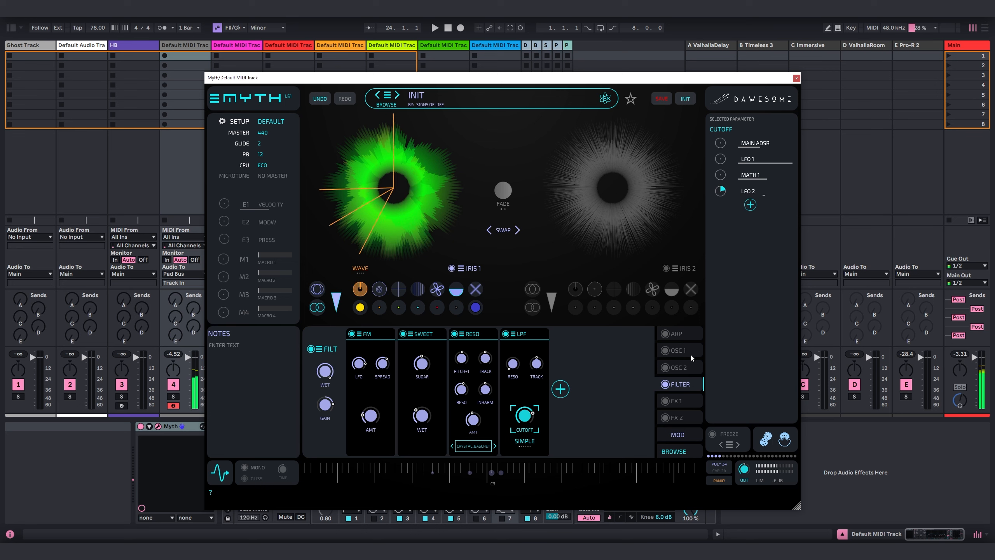
Add a Wave module to OSC 1 and adjust its mix
click(675, 355)
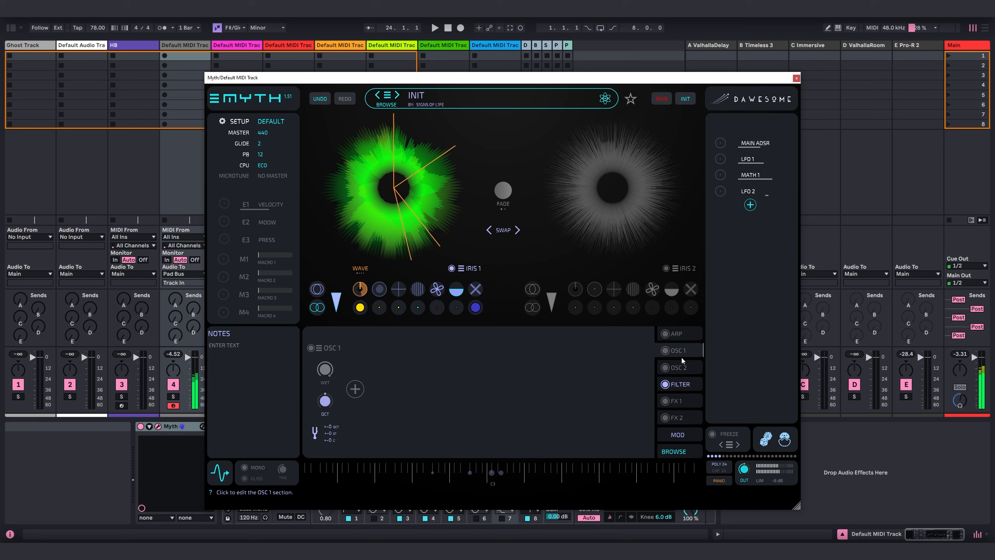
click(361, 391)
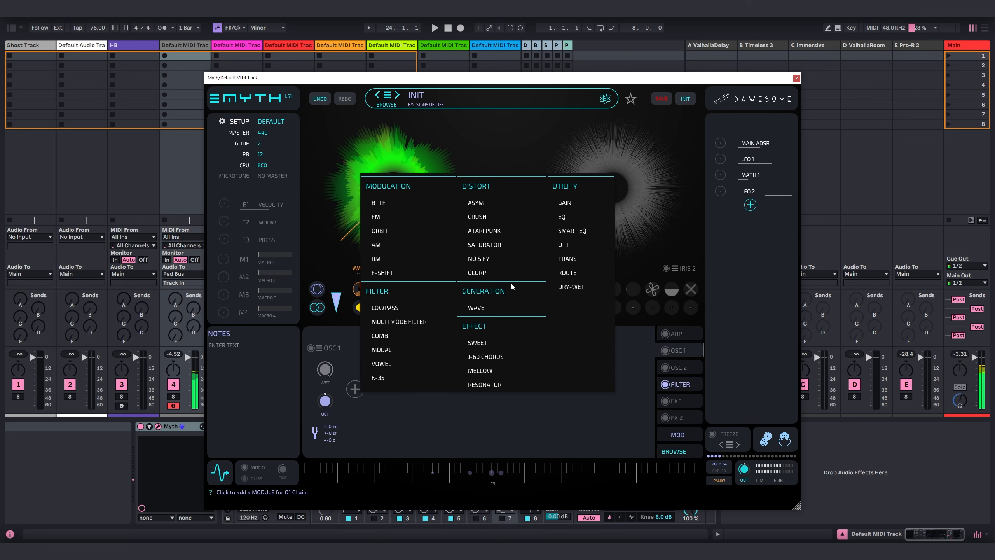
click(502, 300)
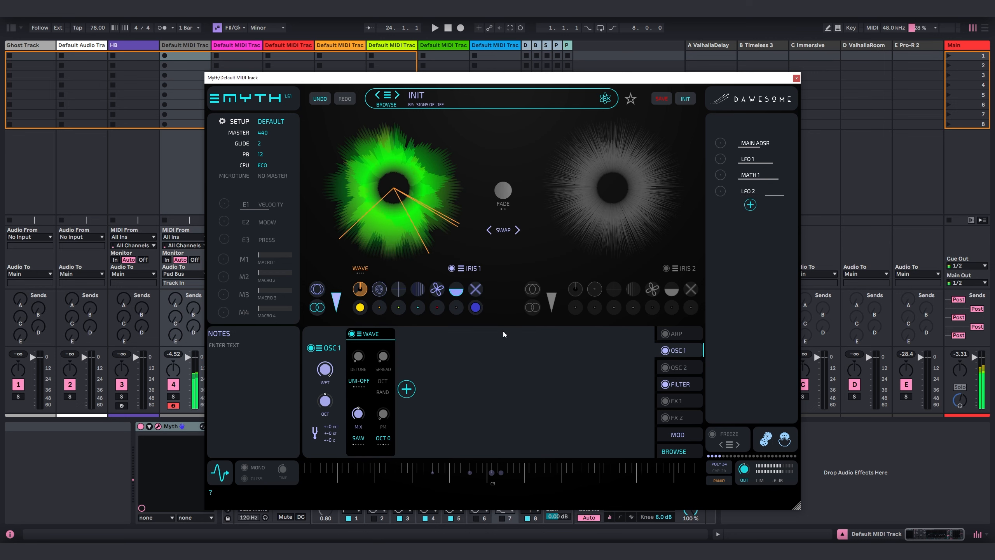
click(357, 413)
Switch the OSC 1 Wave module to a sine waveform with three unison voices and adjust its spread
click(359, 440)
click(361, 439)
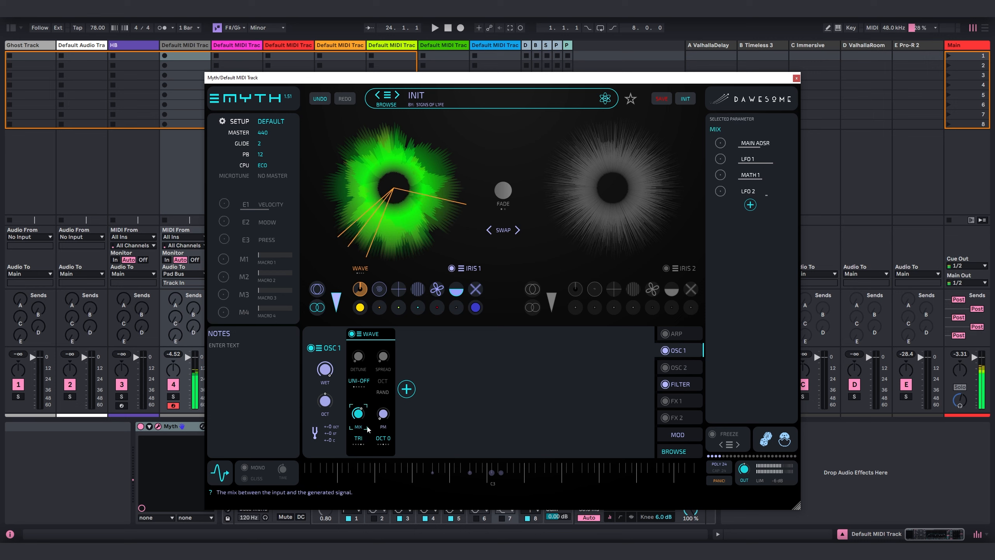
click(361, 439)
click(359, 439)
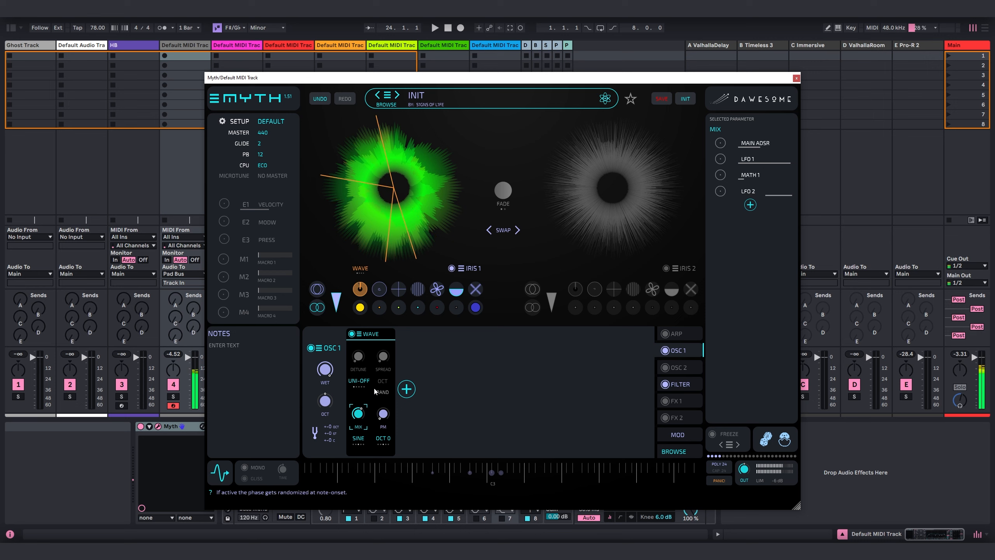
click(359, 381)
click(383, 357)
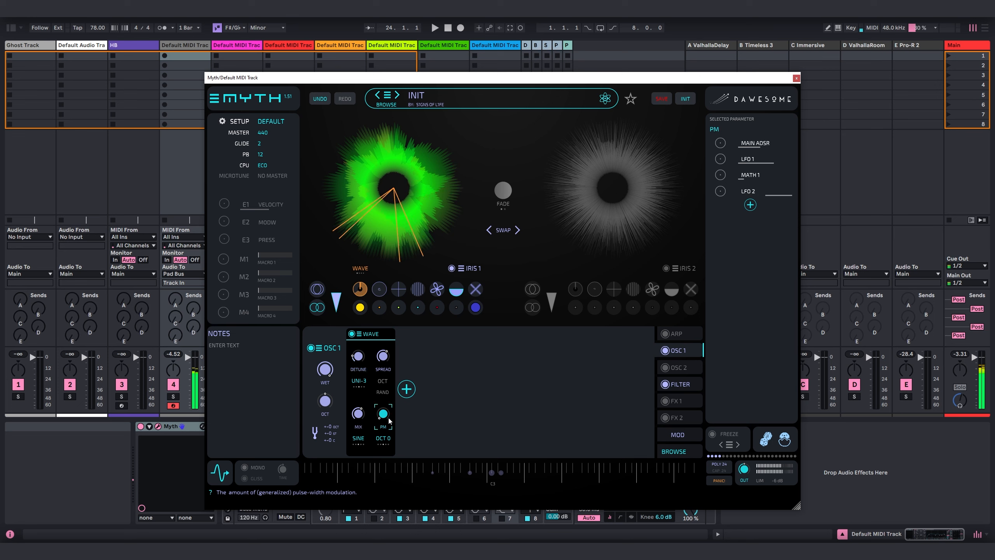
Readjust the resonator's amount in the filter, and add a Gain module at the start of the chain with its gain adjusted
click(680, 384)
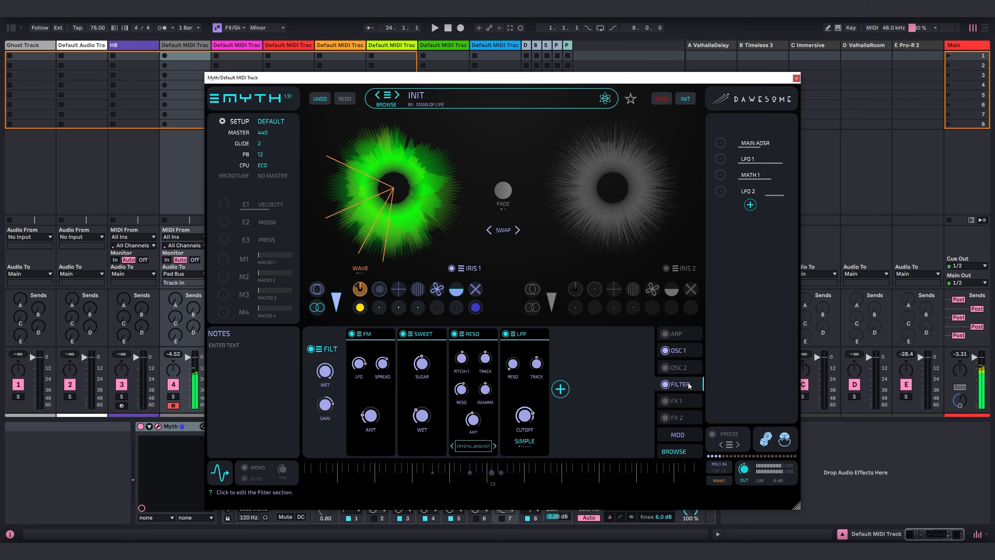
click(473, 420)
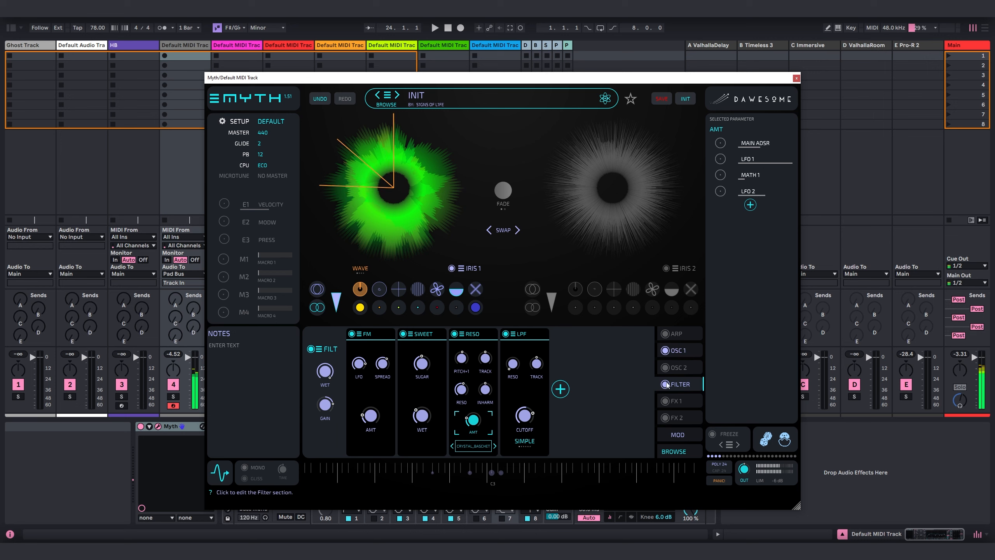
click(560, 389)
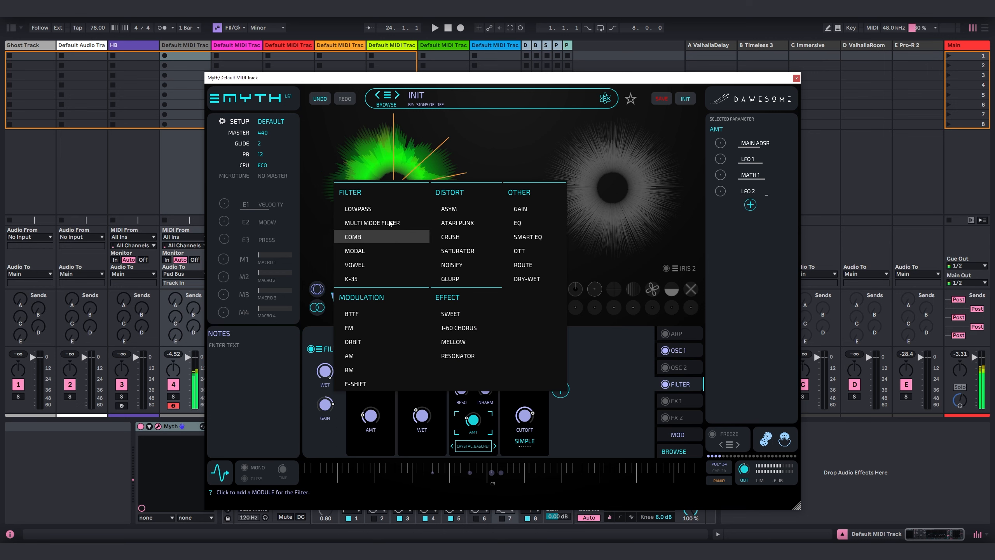
click(520, 209)
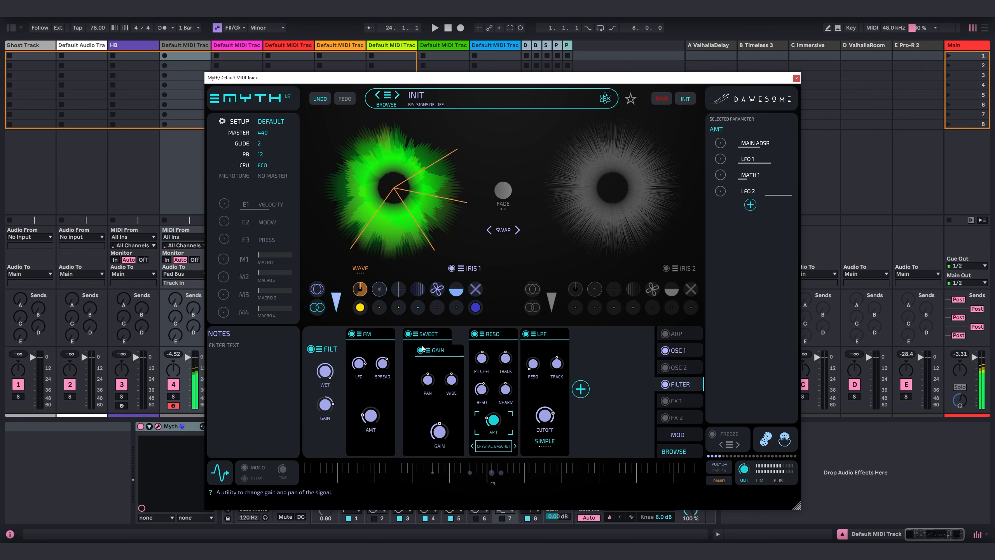
drag(423, 347, 369, 409)
click(370, 410)
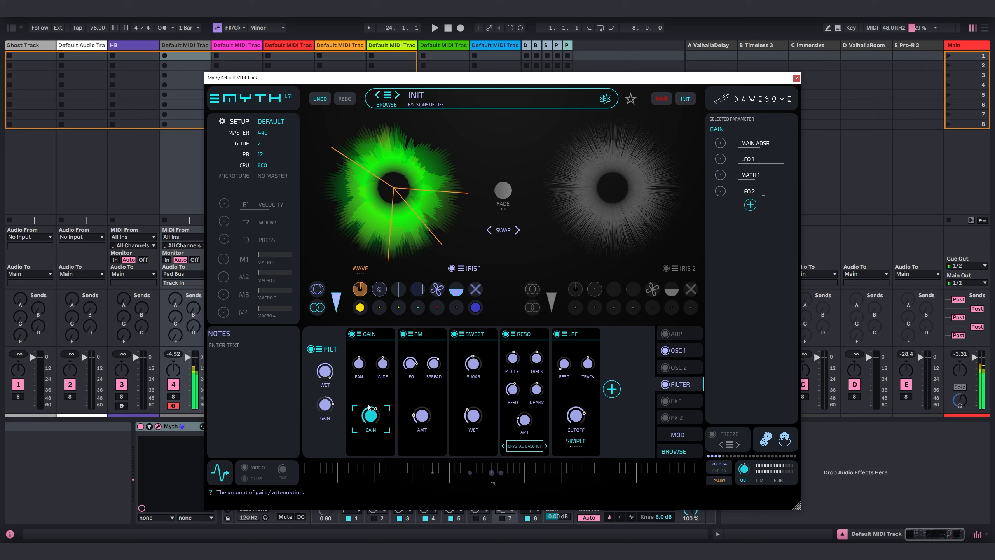
Enable OSC 2 with a Wave module using a triangle waveform at octave -1, and adjust its mix
click(680, 369)
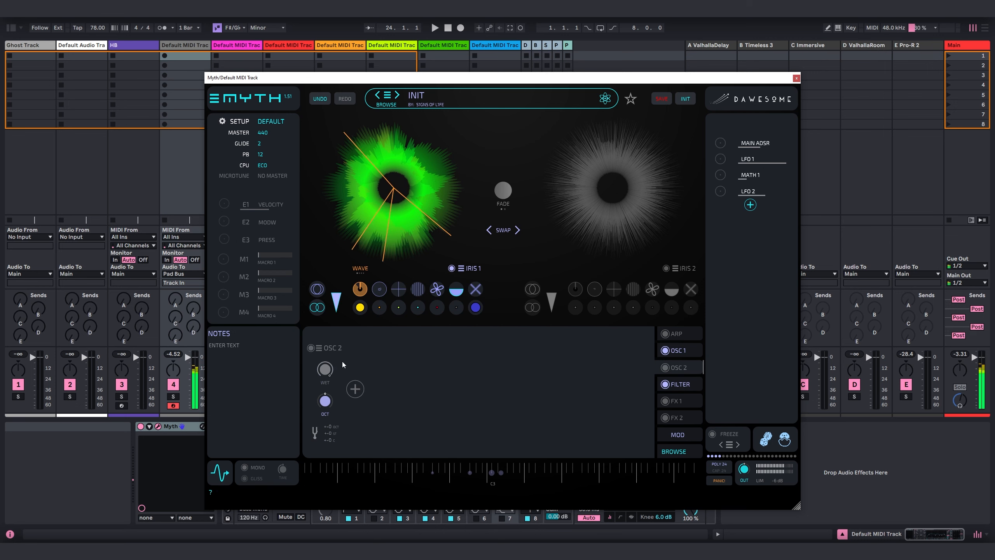
click(311, 348)
click(355, 389)
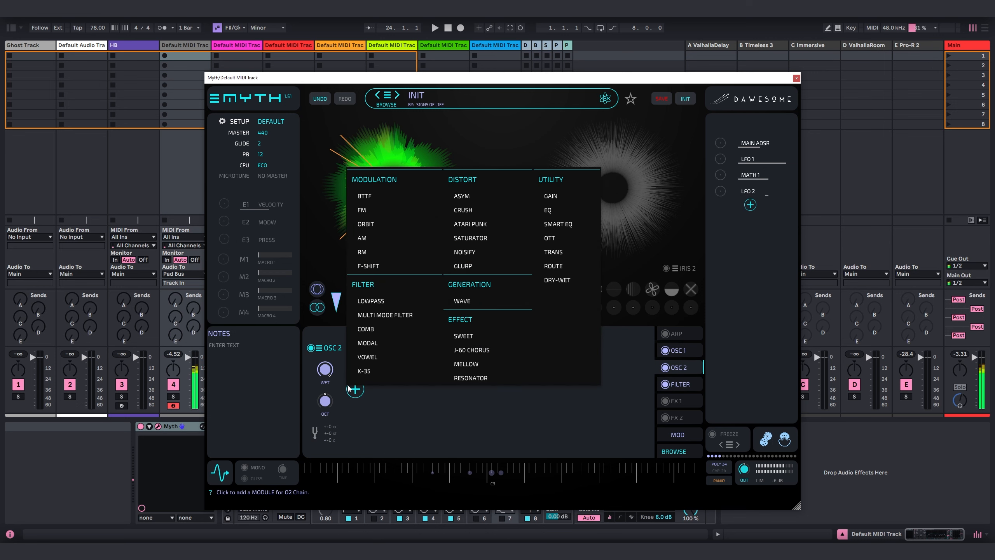
click(462, 300)
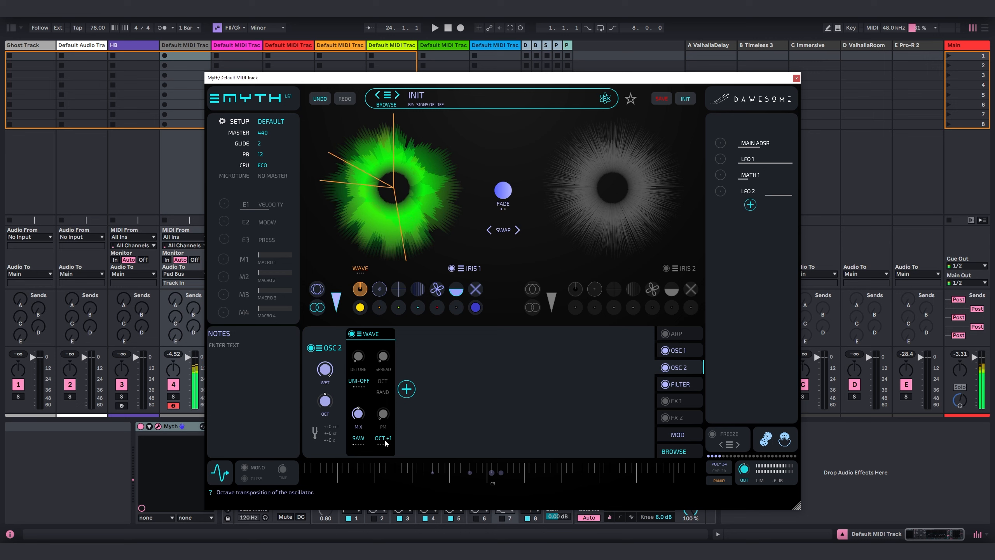
click(388, 444)
click(358, 440)
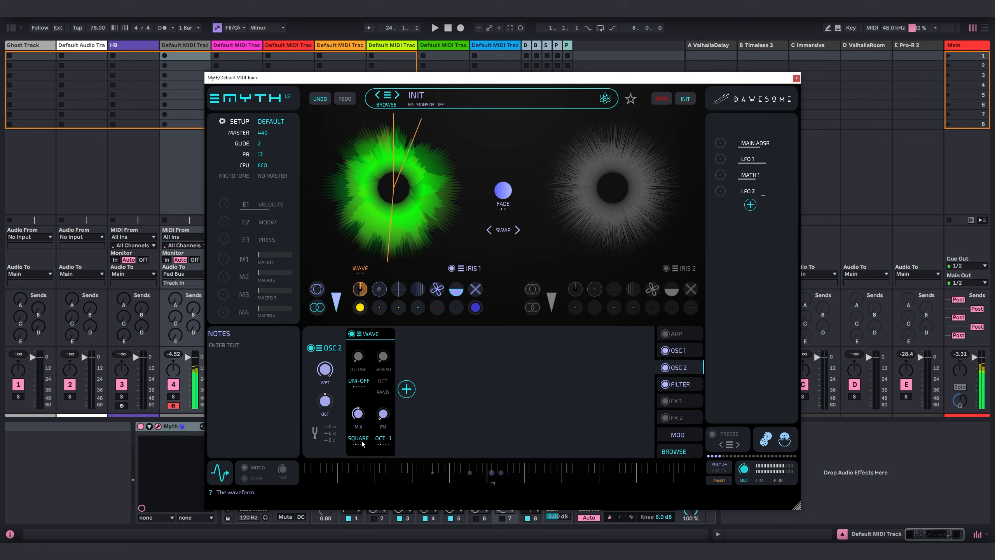
click(359, 413)
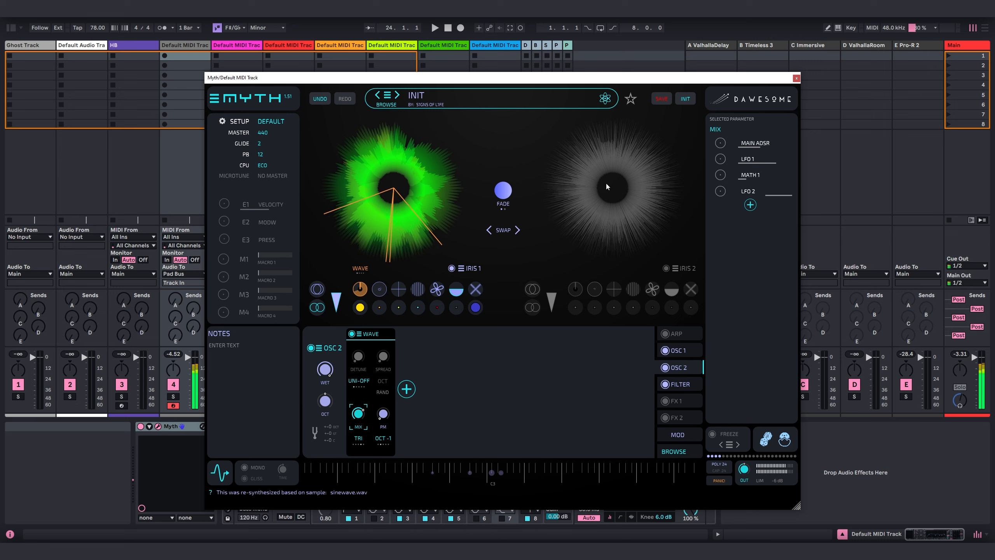
Load S1gns CT Table 24.wav from the CarveToy Tables MAC folder into IRIS 2
click(16, 28)
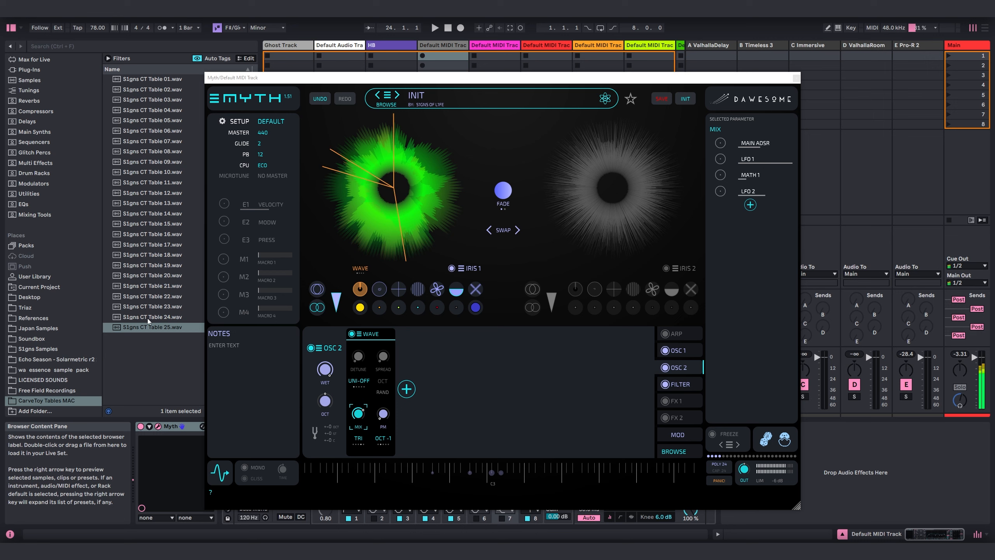
drag(148, 318, 658, 192)
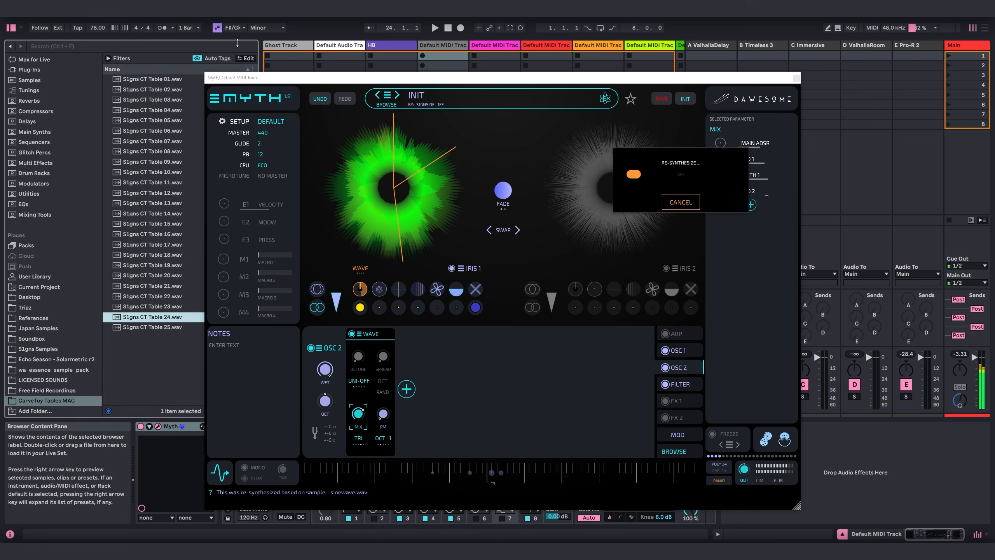
click(10, 27)
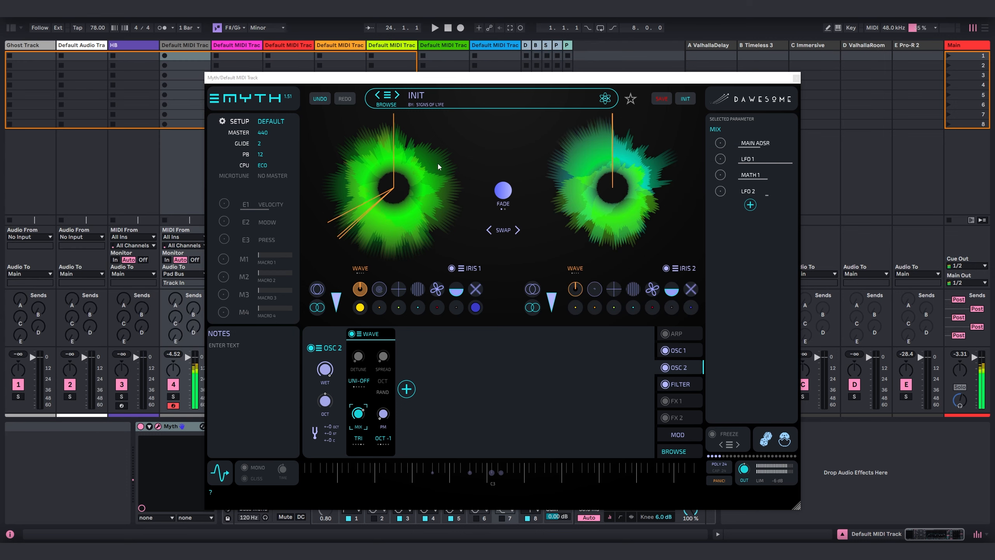
Try LFO 1 on the wave position of IRIS 2, and assign LFO 2 to it instead
right_click(608, 197)
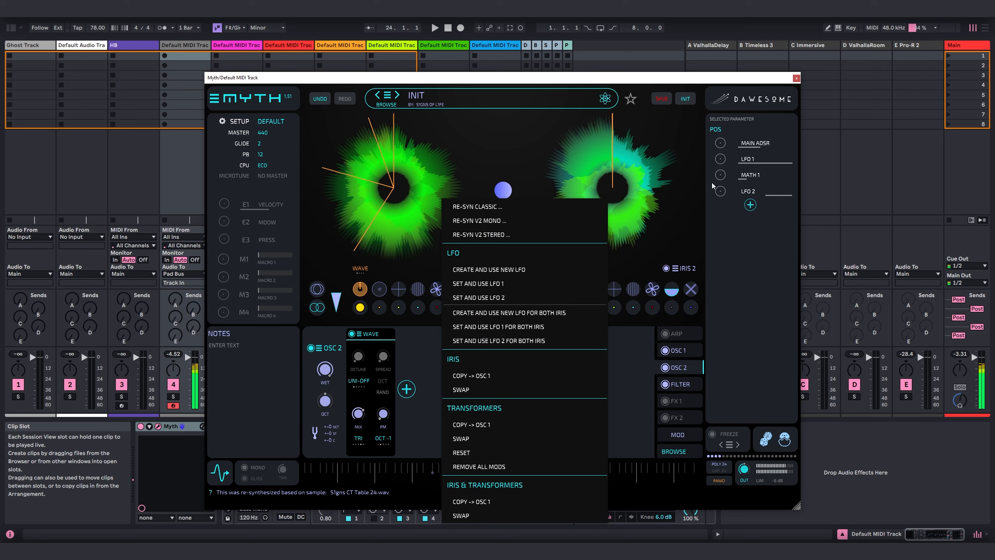
click(526, 284)
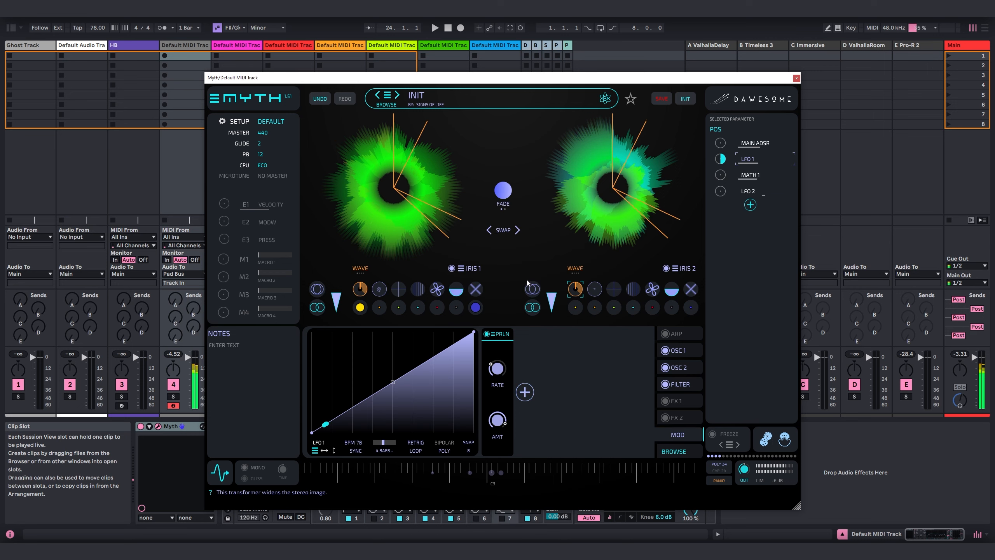
right_click(615, 163)
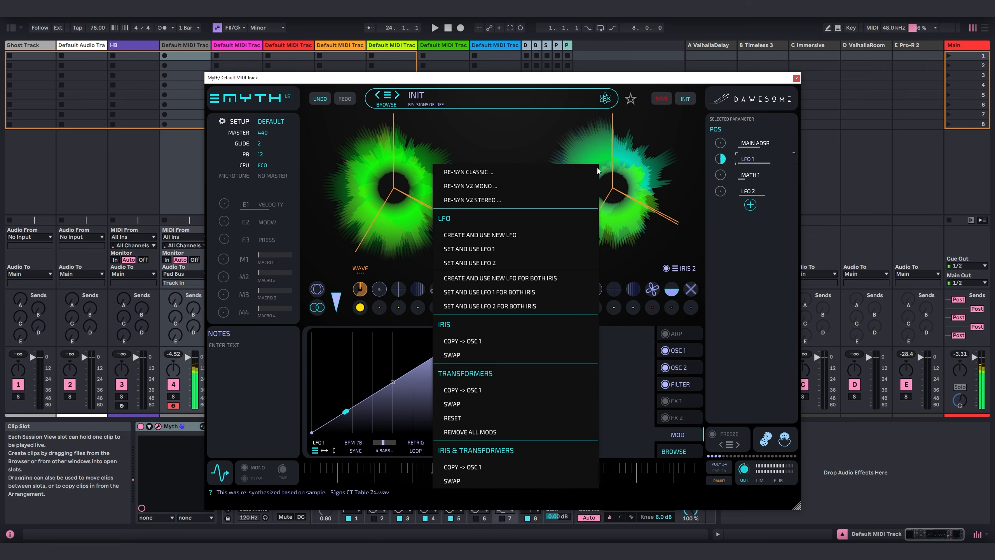
click(516, 261)
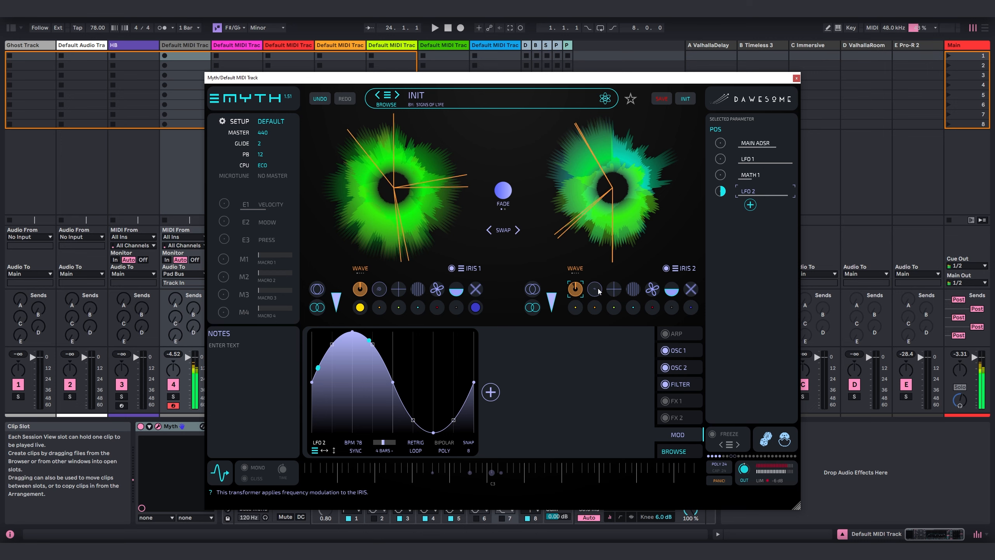
Raise the Saw and Pure transformers of IRIS 2 and transpose OSC 2 up one octave
click(576, 308)
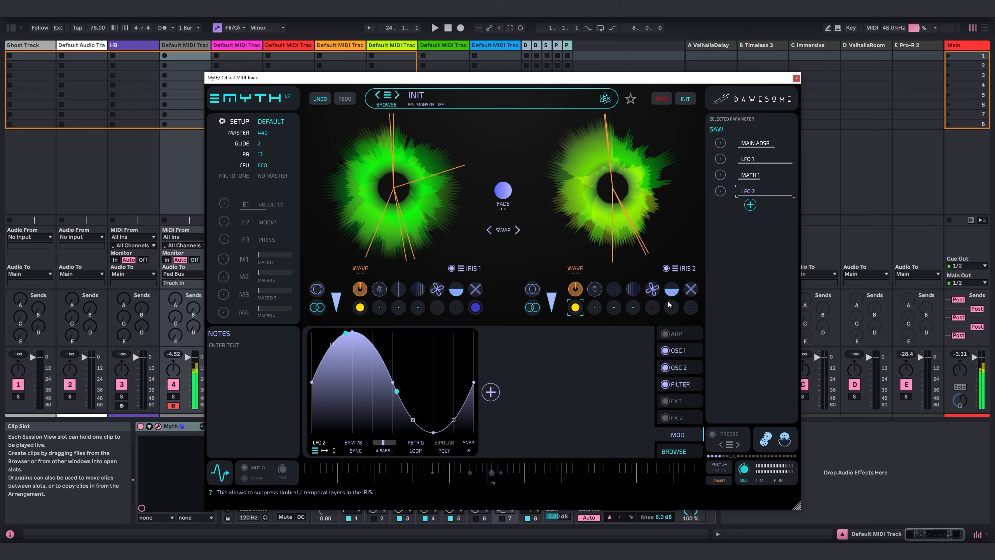
click(691, 307)
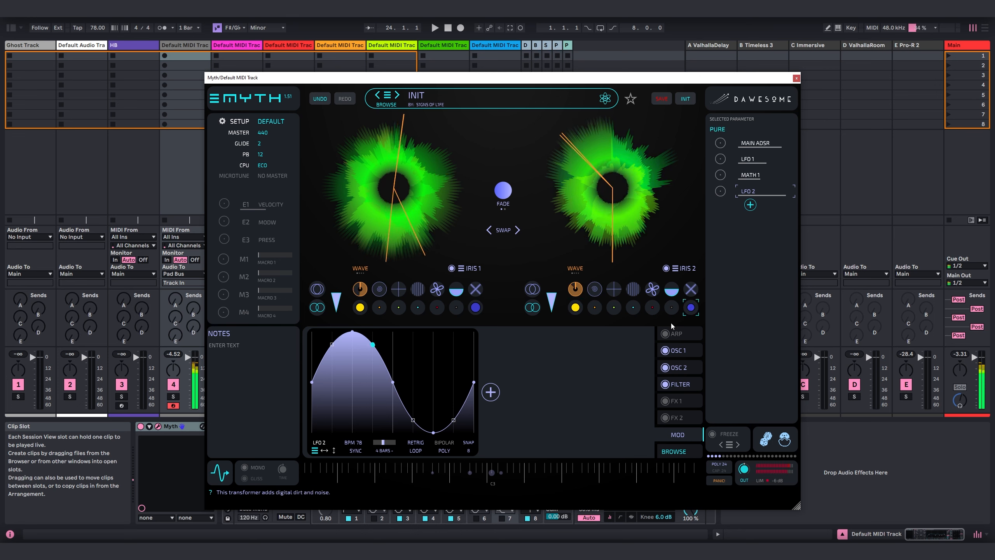
click(680, 368)
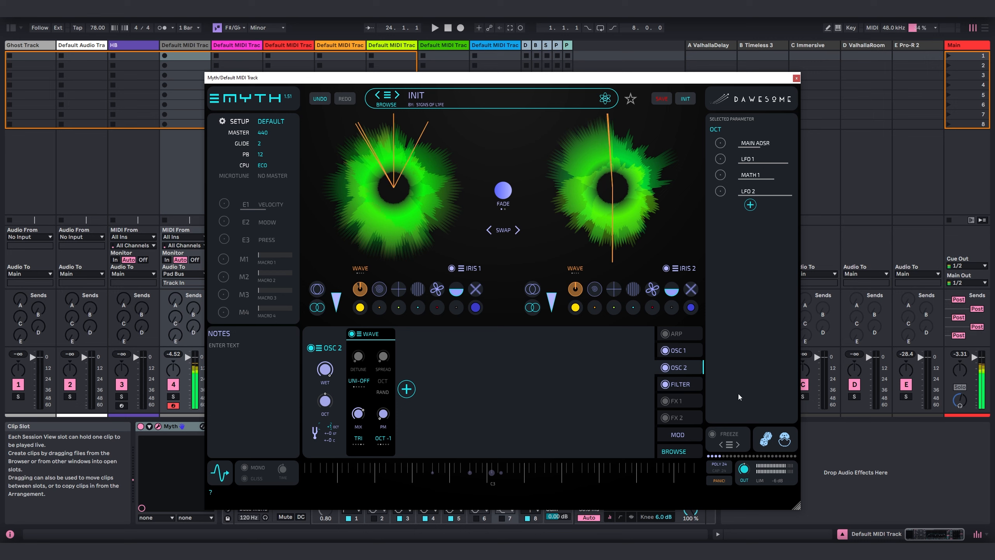
drag(692, 307, 697, 284)
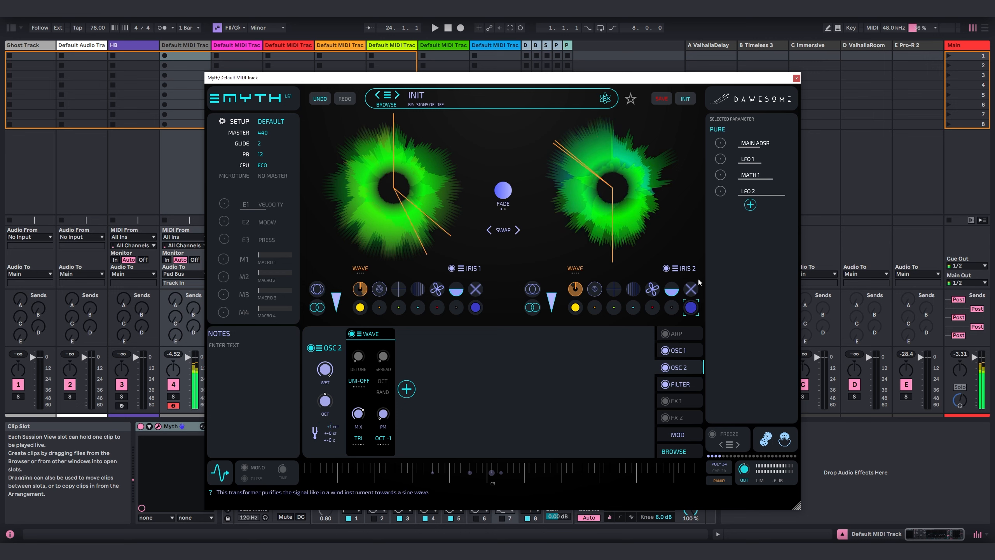
Enable FX 1 with a Grains delay module and adjust its Glitt, Calm, Jit and Tune controls
click(678, 402)
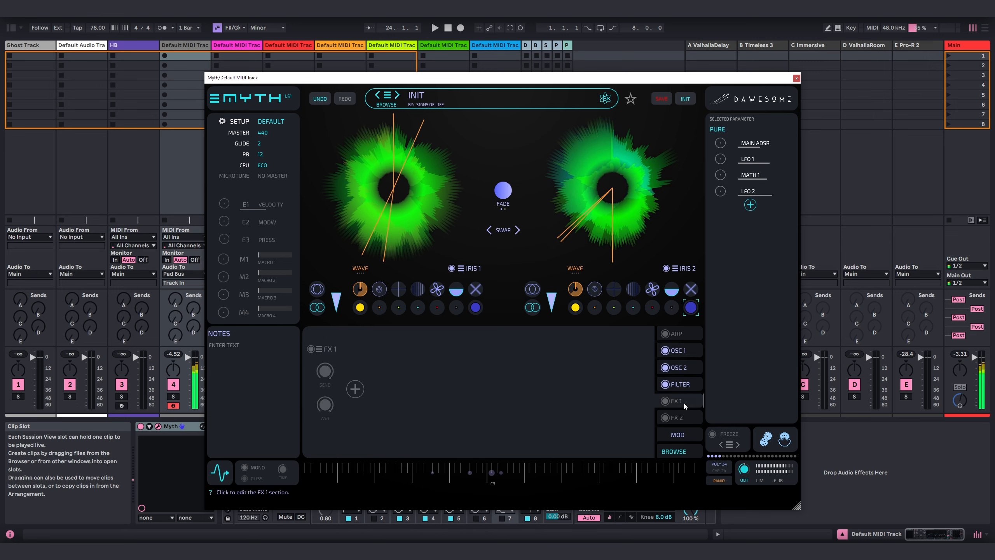
click(311, 349)
click(355, 389)
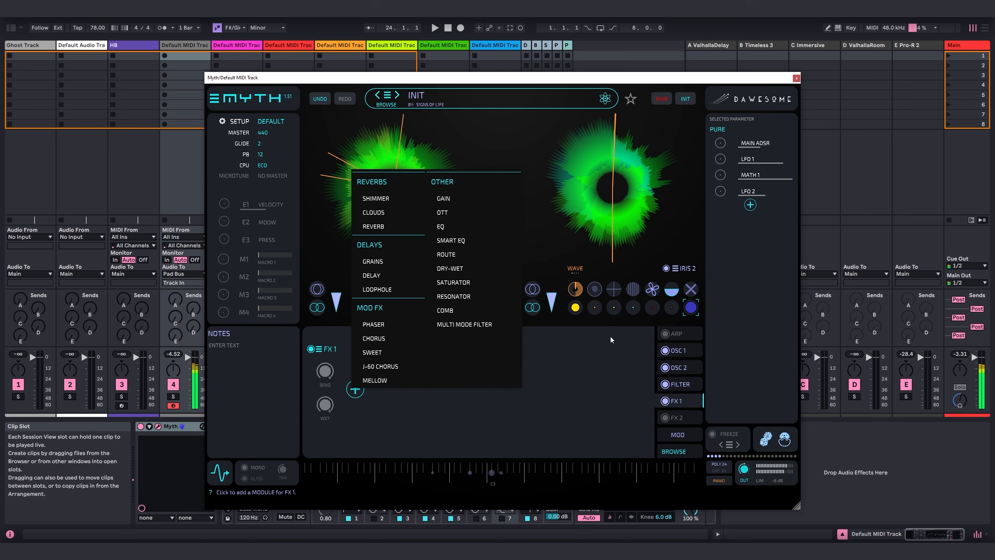
click(320, 352)
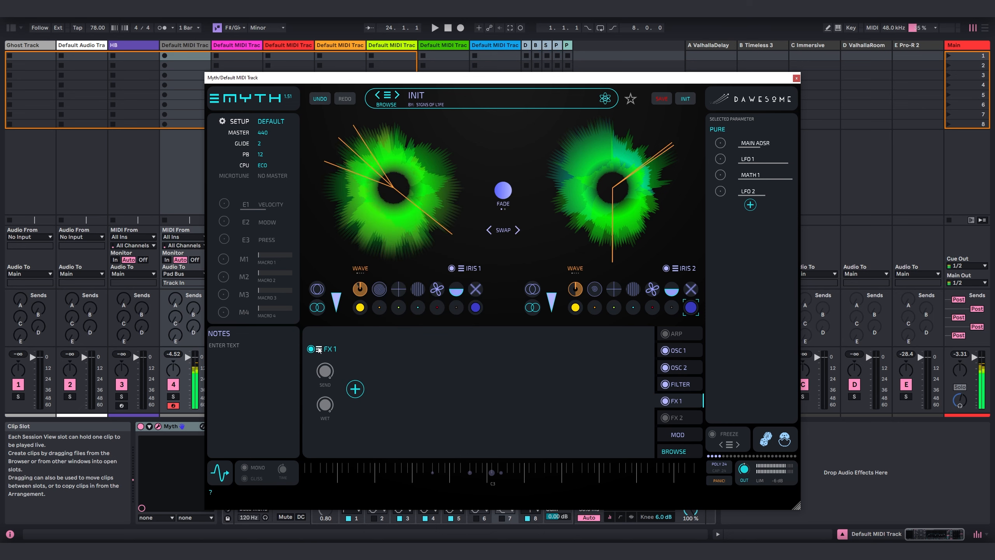
click(355, 389)
click(386, 267)
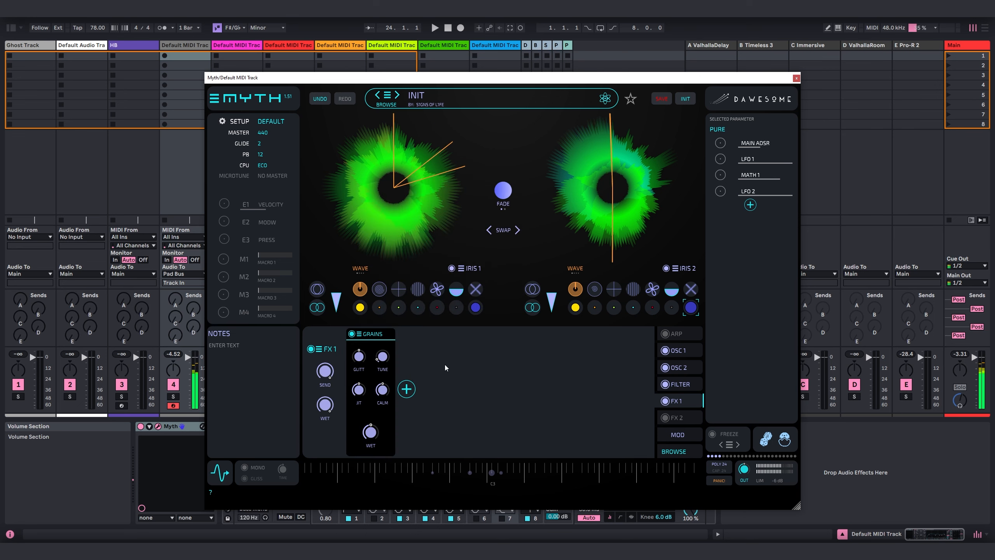
click(359, 357)
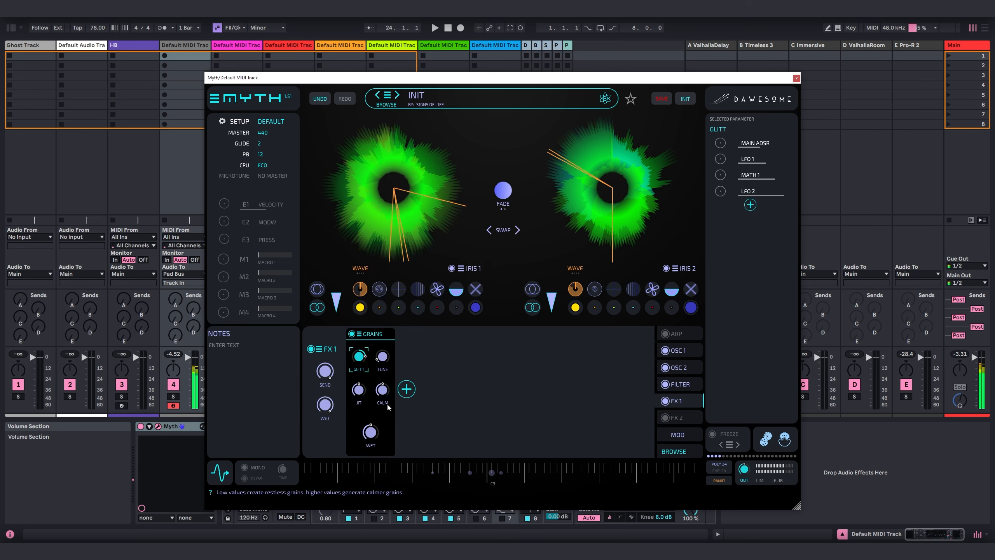
click(382, 389)
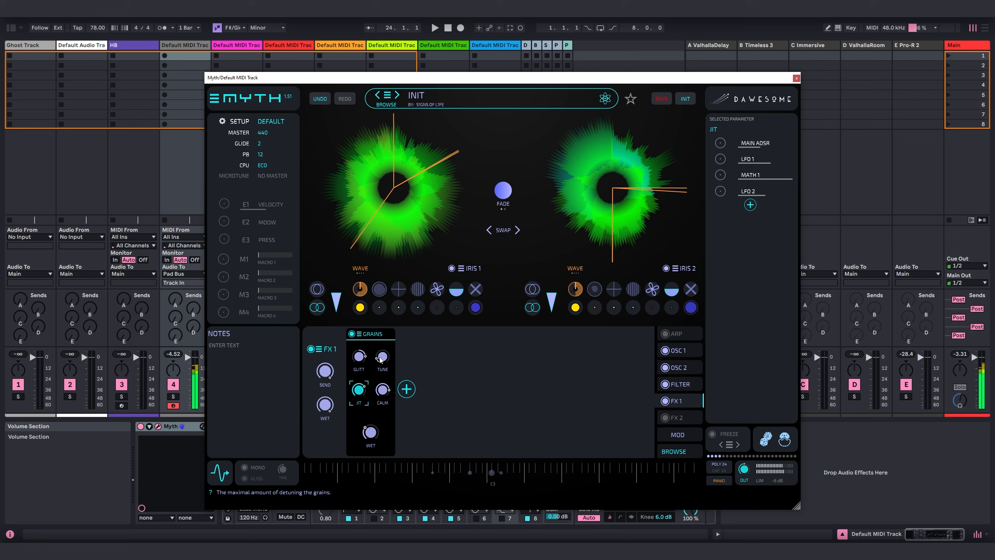
Add a Delay module to FX 1, synced at 1/8D with PIPO and SYM enabled, and adjust its feedback and wet level
click(406, 389)
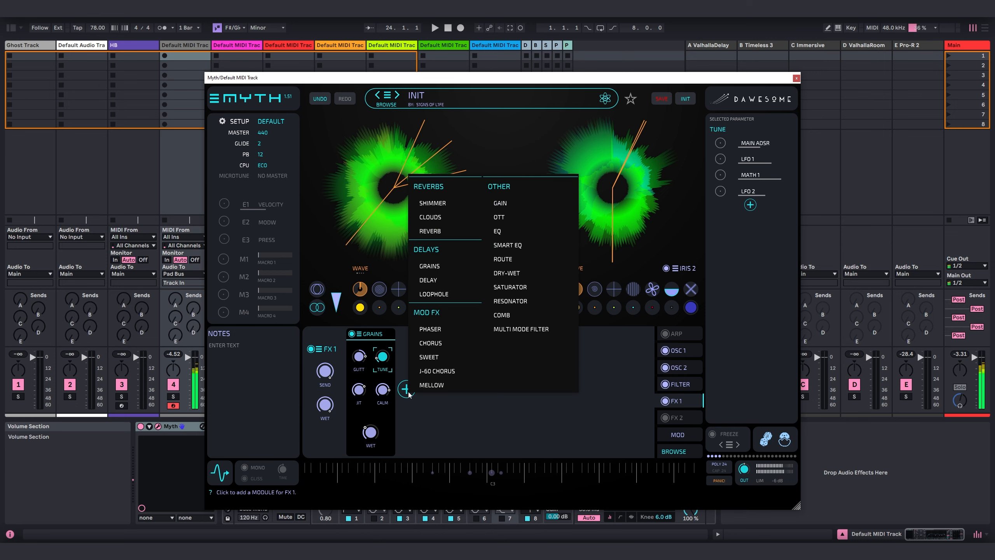
click(458, 280)
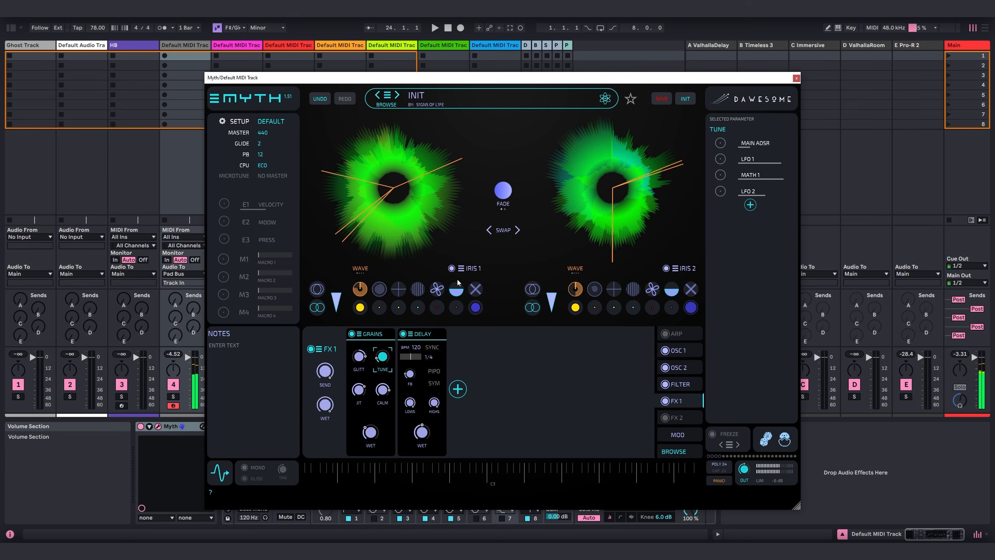
click(430, 358)
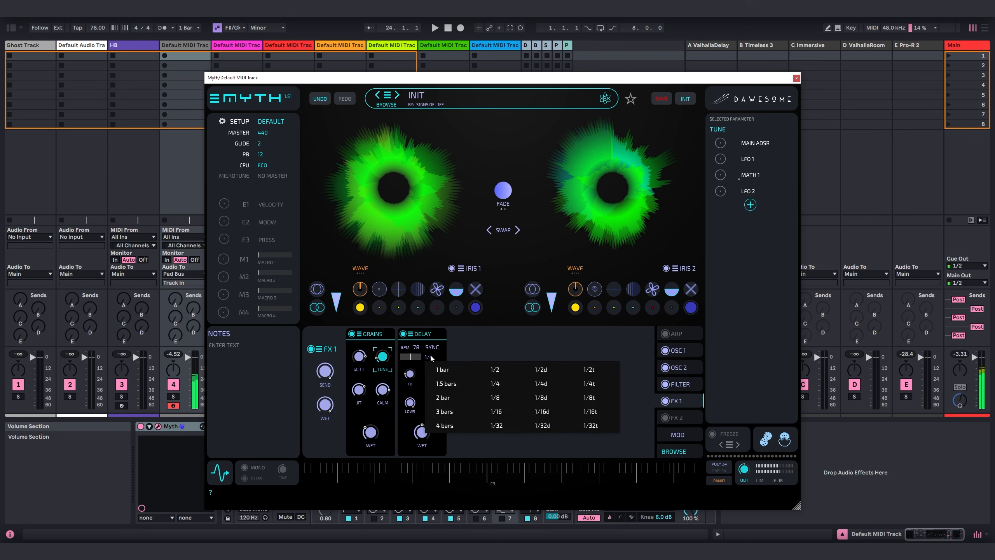
click(548, 399)
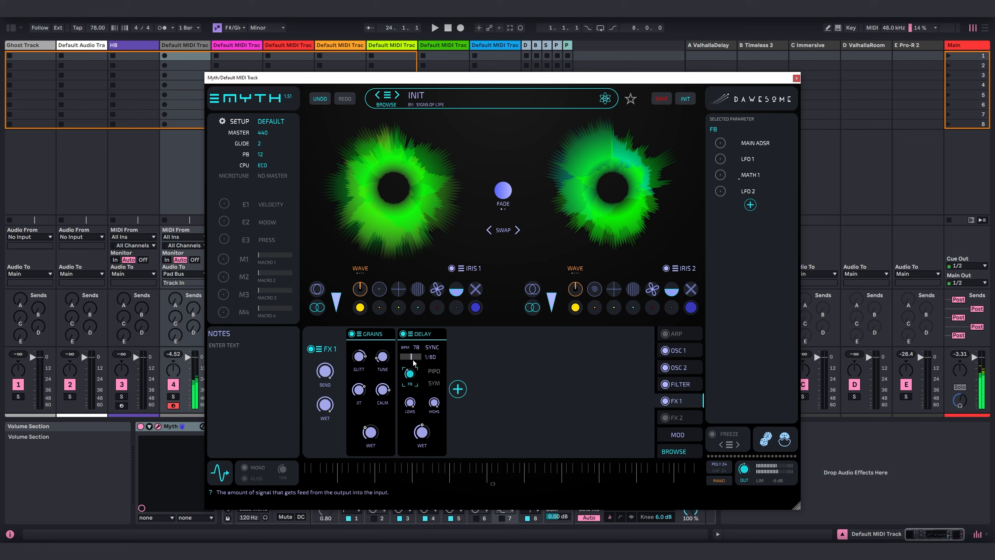
click(422, 443)
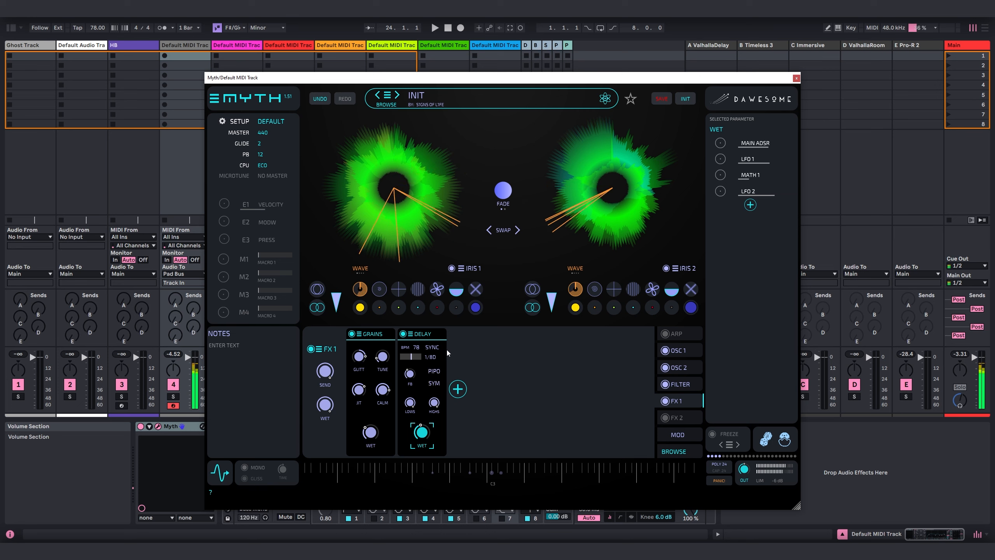
Add a Clouds reverb module to FX 1 and adjust its Early, Space and Wet controls
click(458, 388)
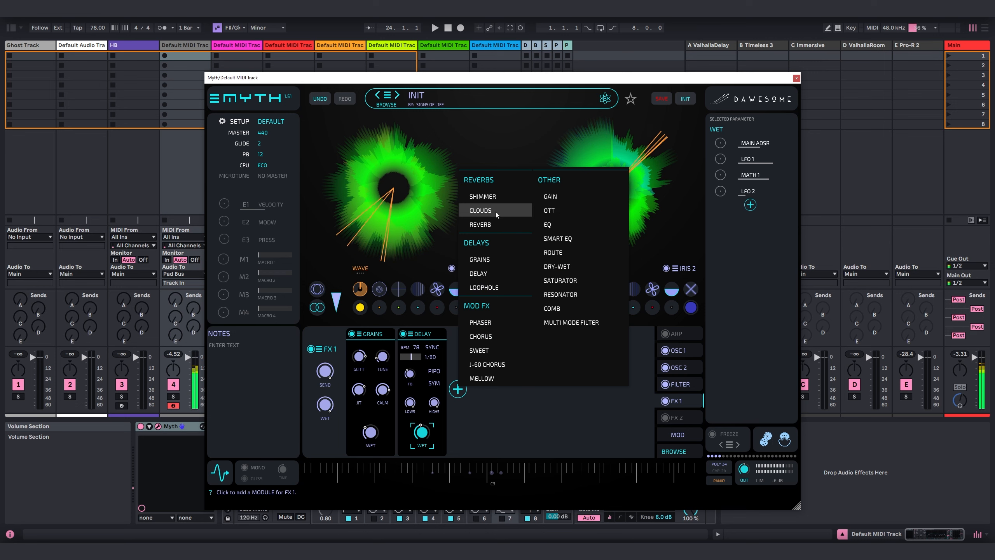
click(480, 211)
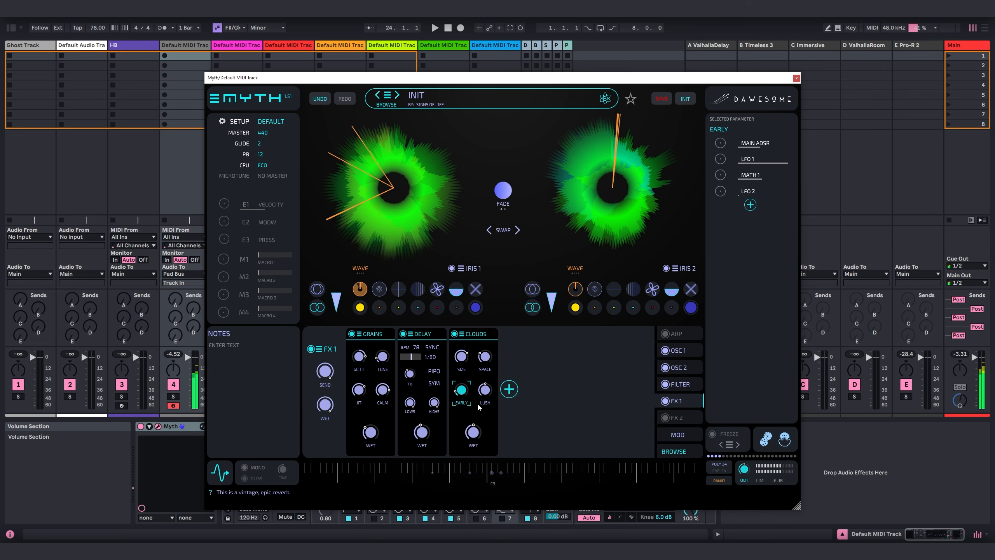
click(484, 356)
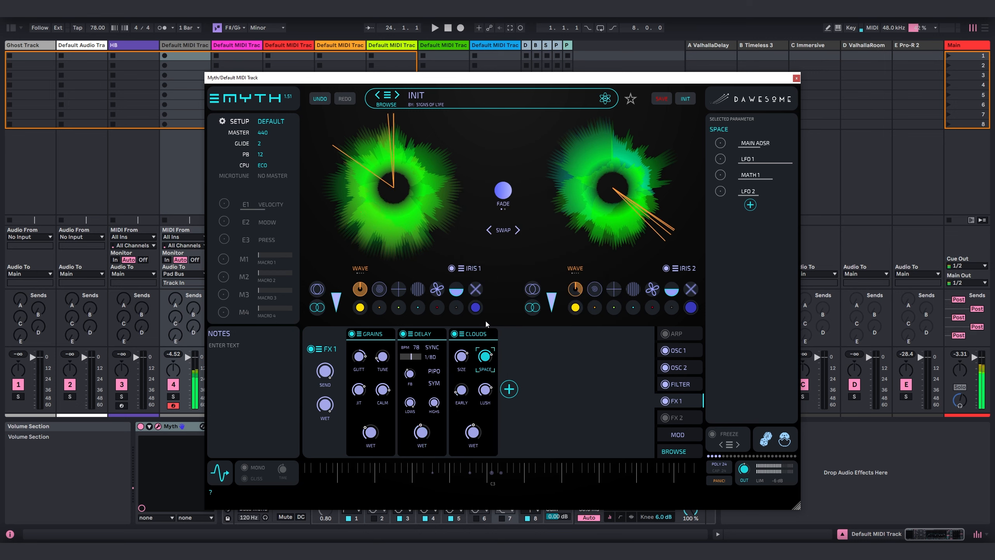
click(482, 425)
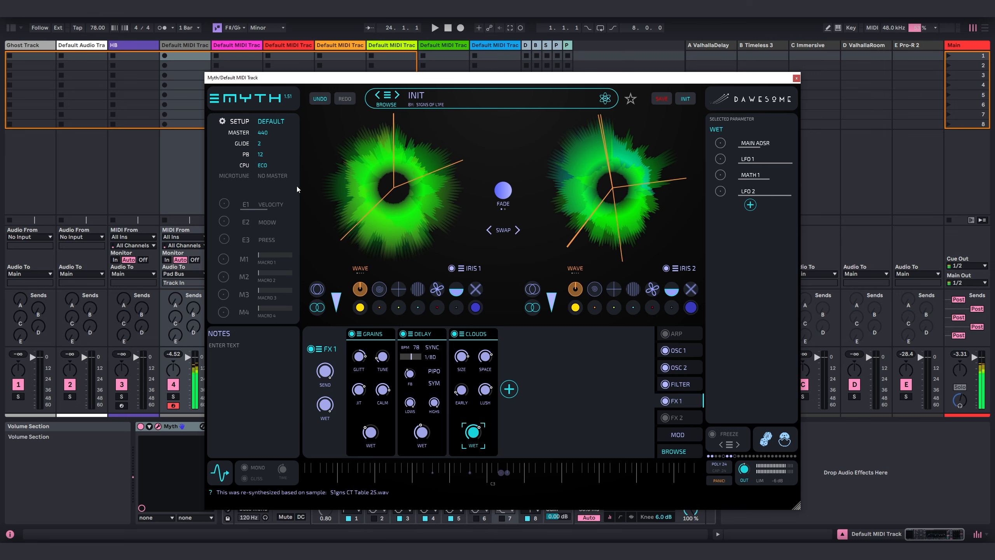
Rename the preset as PD DEEP SPACE EXPLORATION and close the Myth plug-in window
click(452, 91)
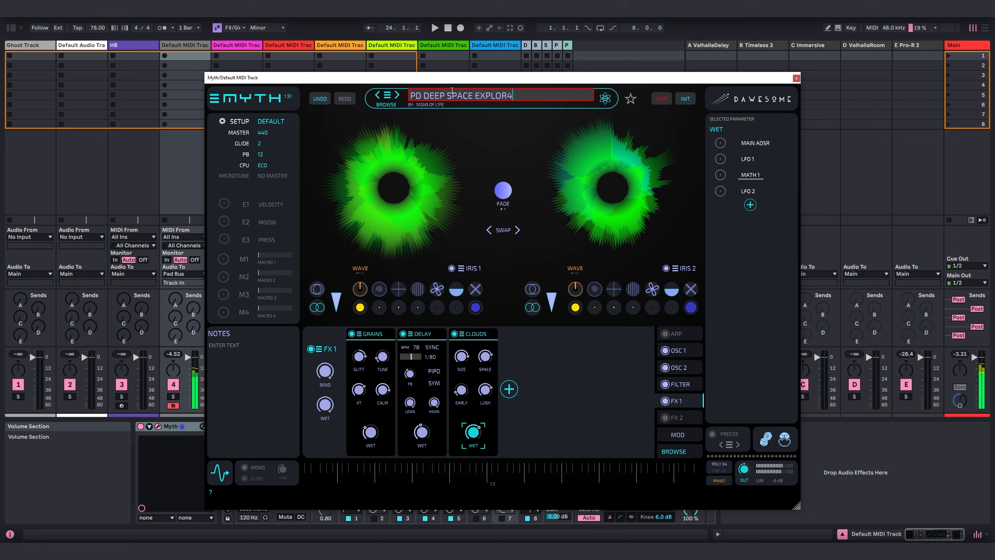
key(Return)
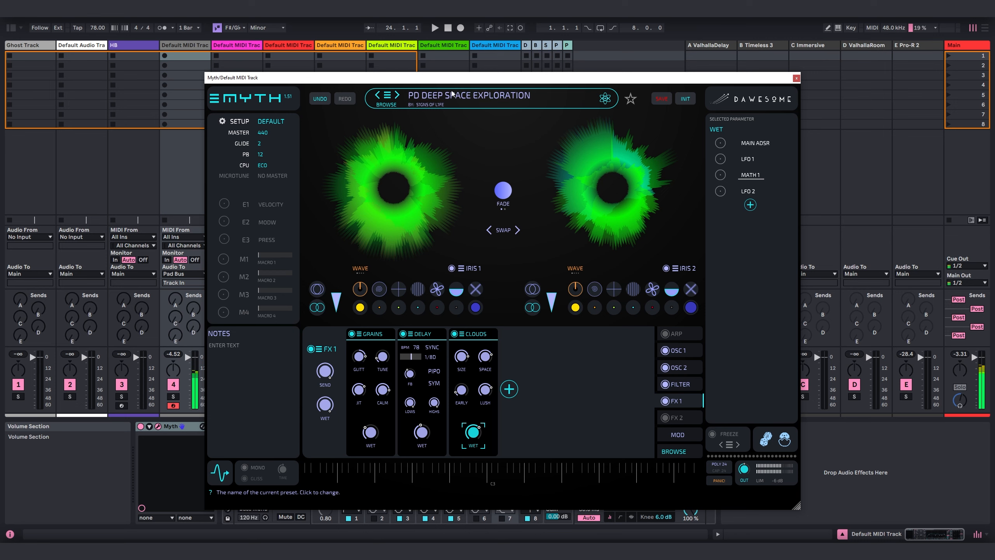
click(796, 78)
Create a MIDI clip in the first slot of track 4 and set its loop length to 16 bars
double_click(184, 56)
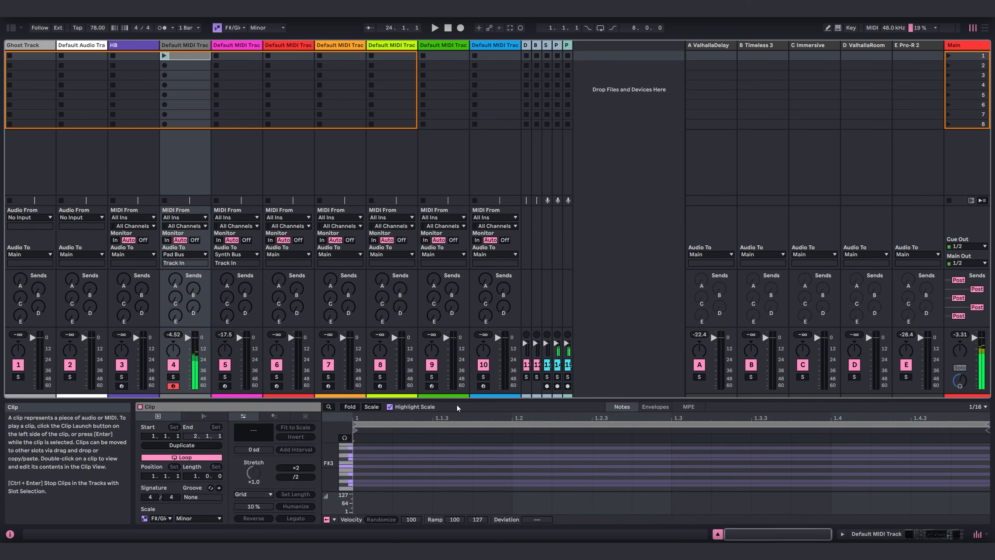
drag(460, 398, 461, 135)
drag(201, 212, 201, 183)
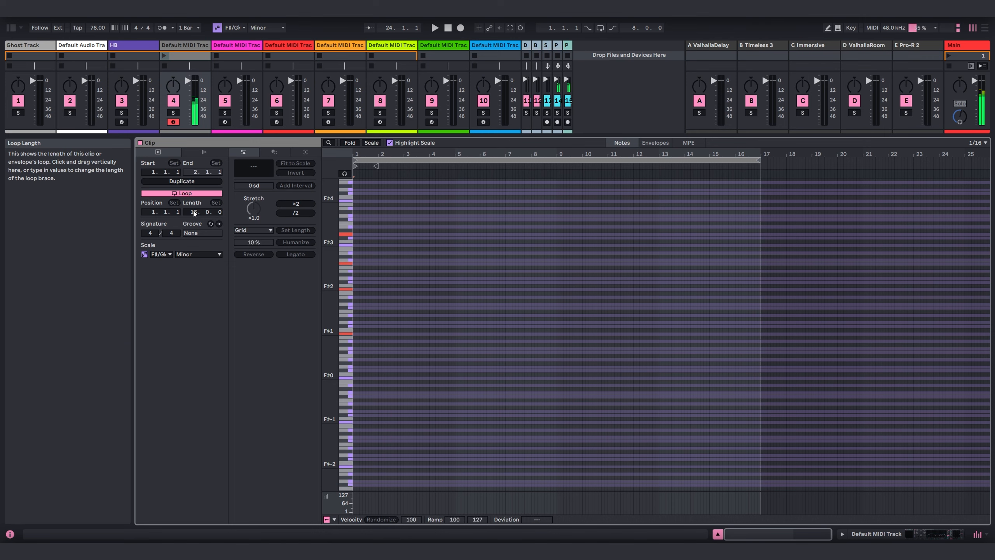
drag(331, 327, 314, 328)
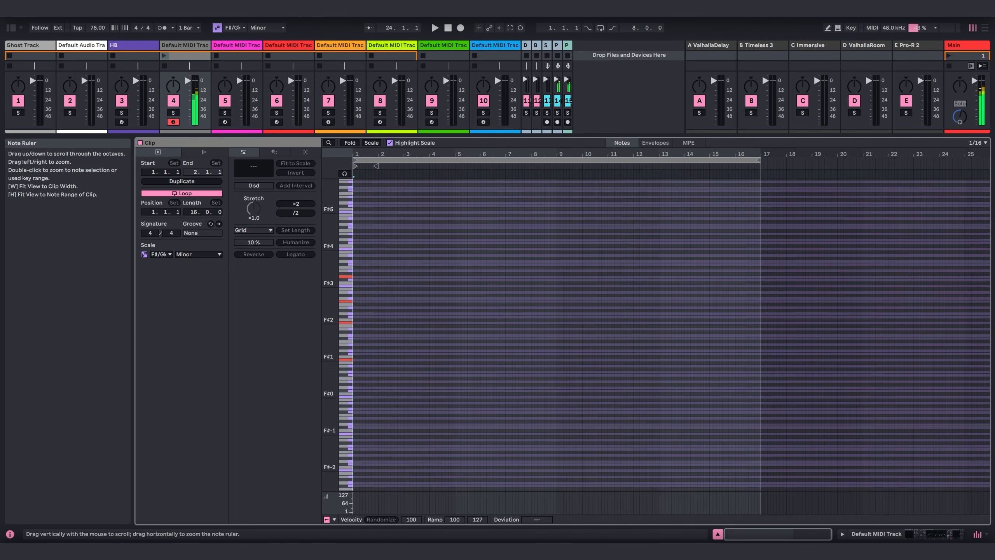
drag(346, 135, 345, 394)
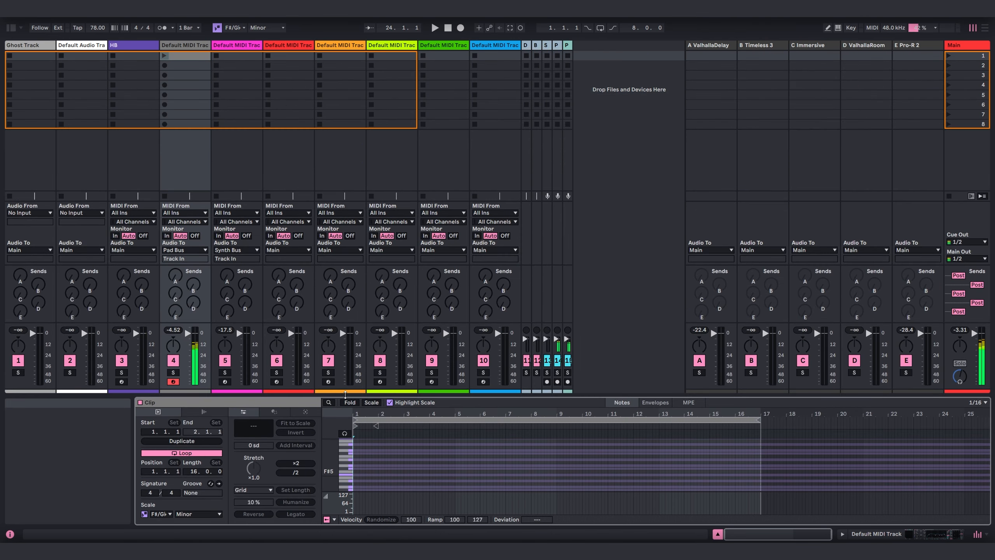
key(shift+Tab)
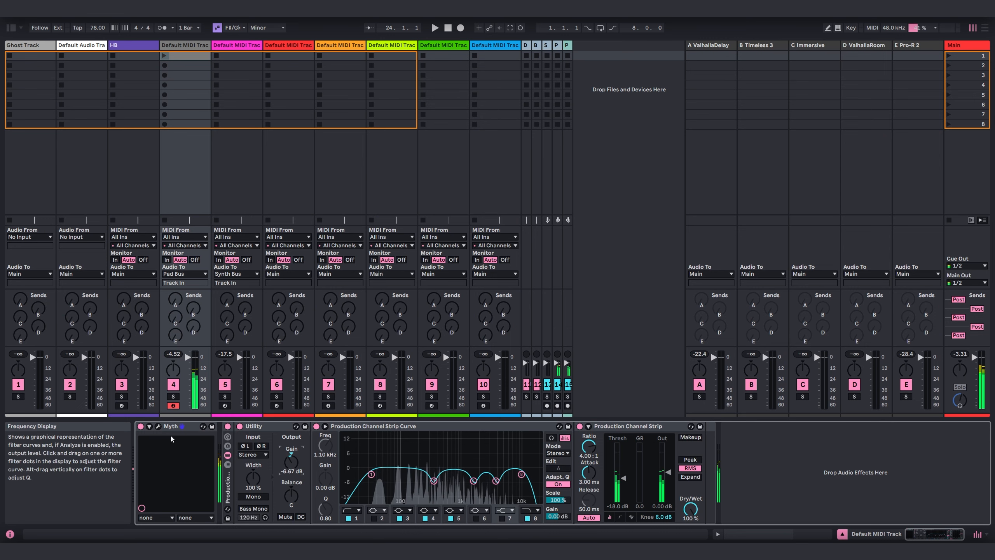
Reopen the clip in an enlarged note editor, turn off Snap to Grid and enable Draw Mode
double_click(184, 57)
drag(489, 400, 486, 176)
right_click(411, 352)
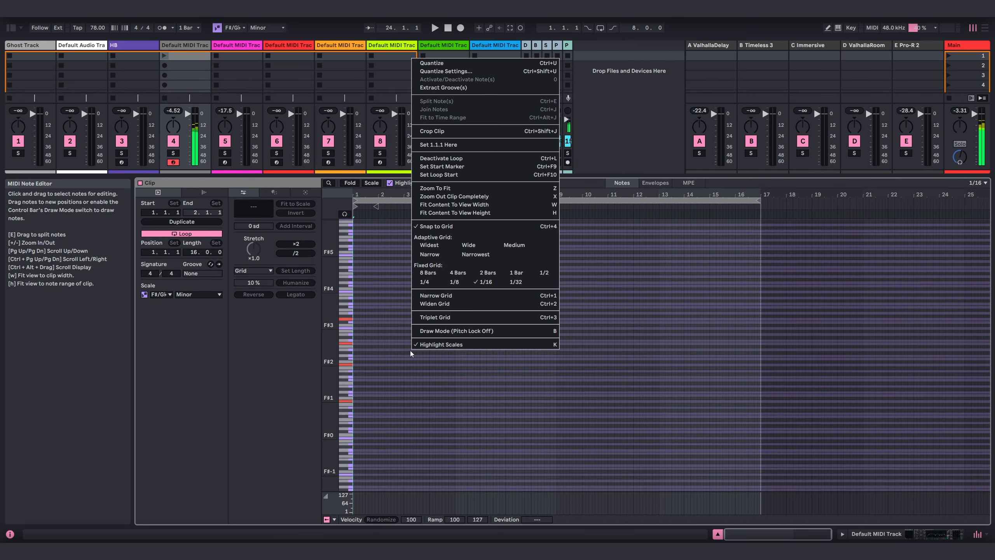
click(449, 227)
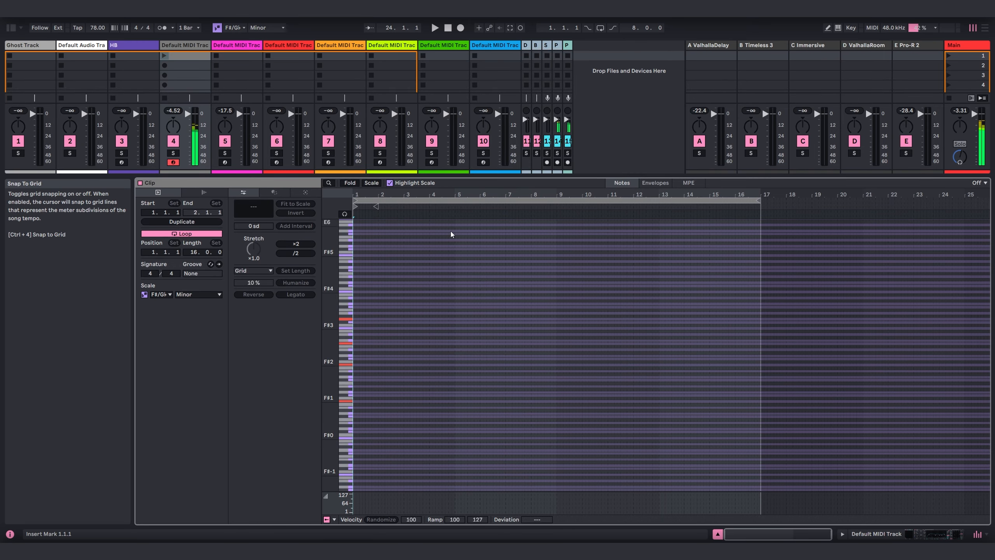
right_click(371, 401)
click(415, 380)
Draw an F#1 note across nearly the whole clip, F#2 from bar 1 to about bar 7, and C#3 from late bar 2 to bar 10
mouse_move(346, 400)
mouse_down()
mouse_move(365, 402)
mouse_move(345, 431)
mouse_move(977, 437)
mouse_move(733, 439)
mouse_up()
click(356, 435)
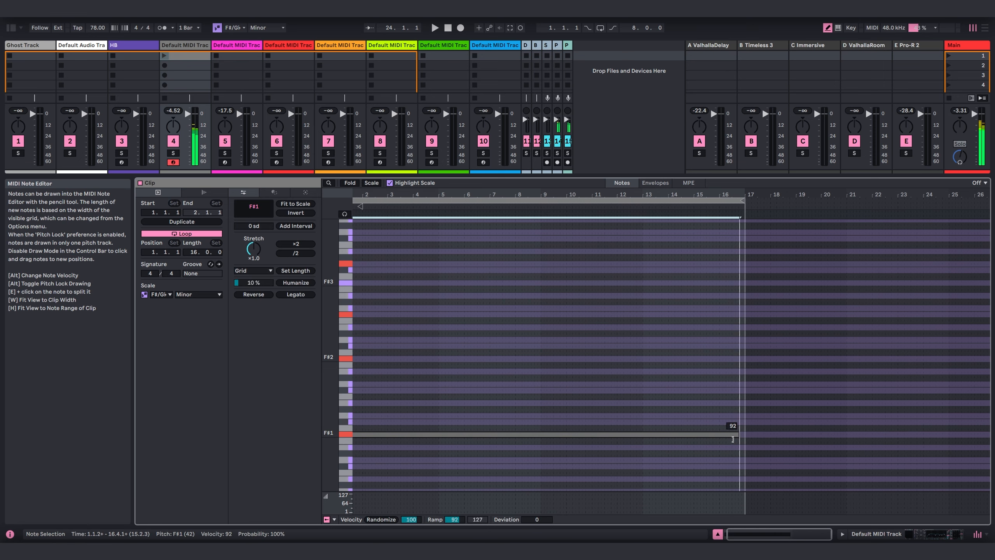
drag(356, 359, 502, 366)
drag(385, 314, 568, 315)
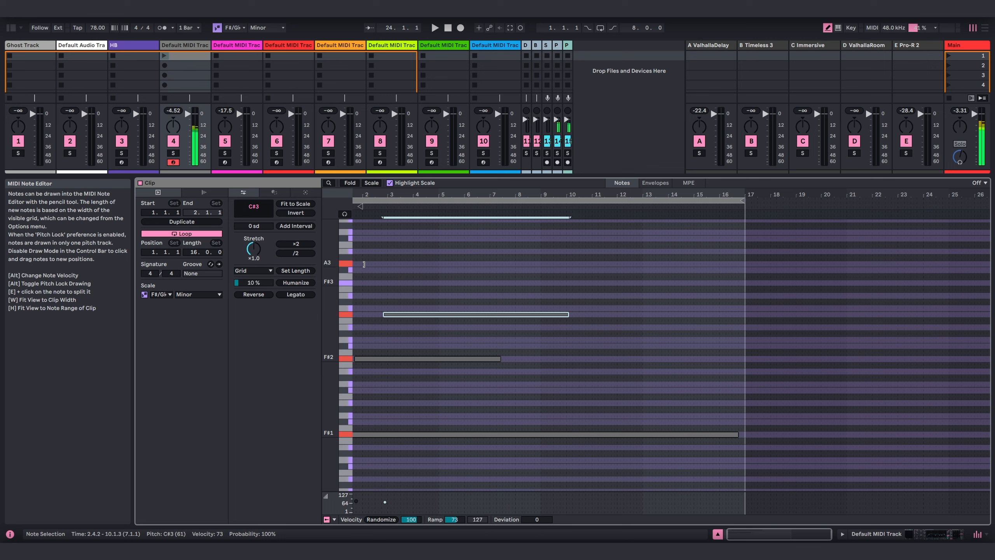
Draw upper notes: A3 from late bar 1 to bar 6, D4 from late bar 6 to bar 12, and B3 from bar 12 to bar 16
drag(364, 264, 485, 270)
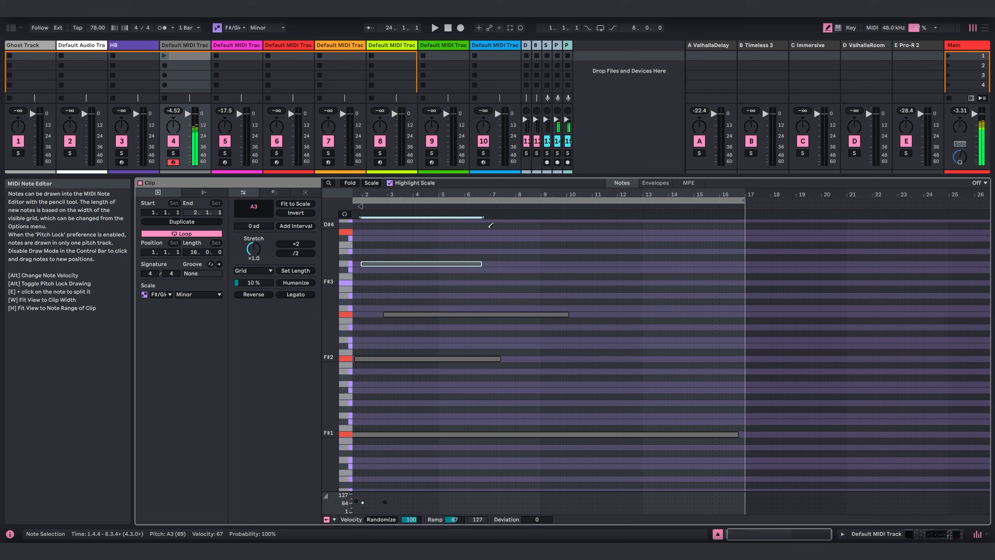
drag(489, 232, 636, 232)
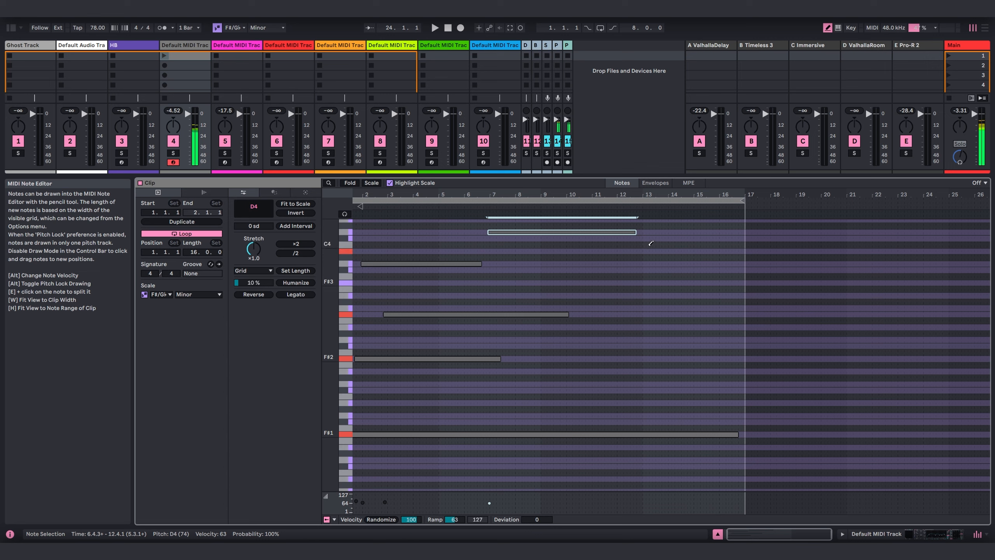
drag(638, 251, 732, 252)
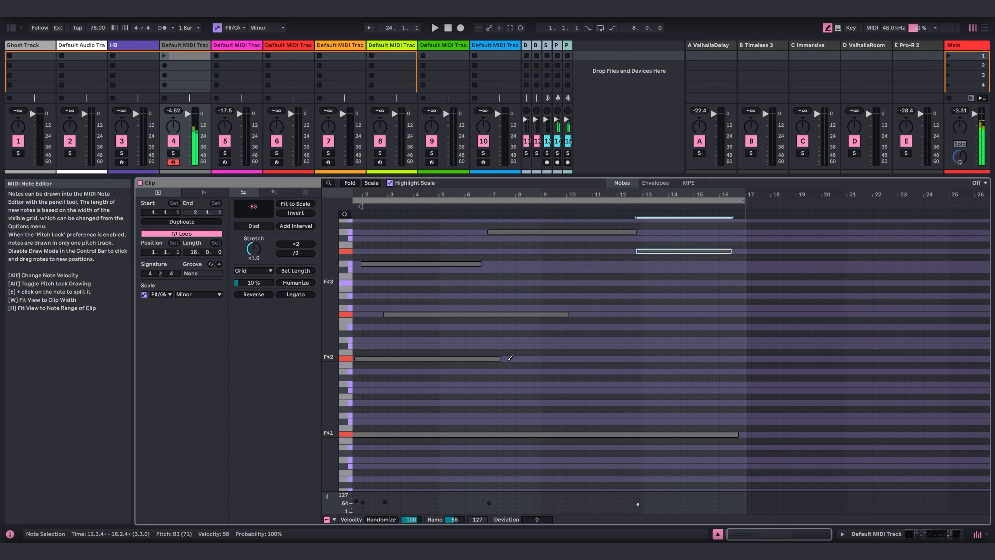
Extend the F#2 note to the end of bar 15 and the C#3 note to the start of bar 16
drag(501, 358, 715, 358)
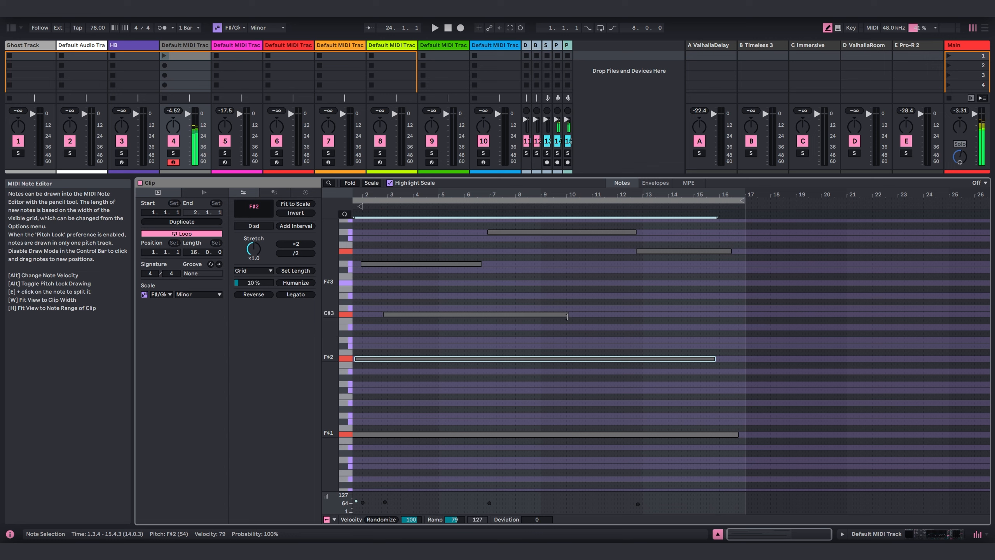
drag(567, 316, 724, 317)
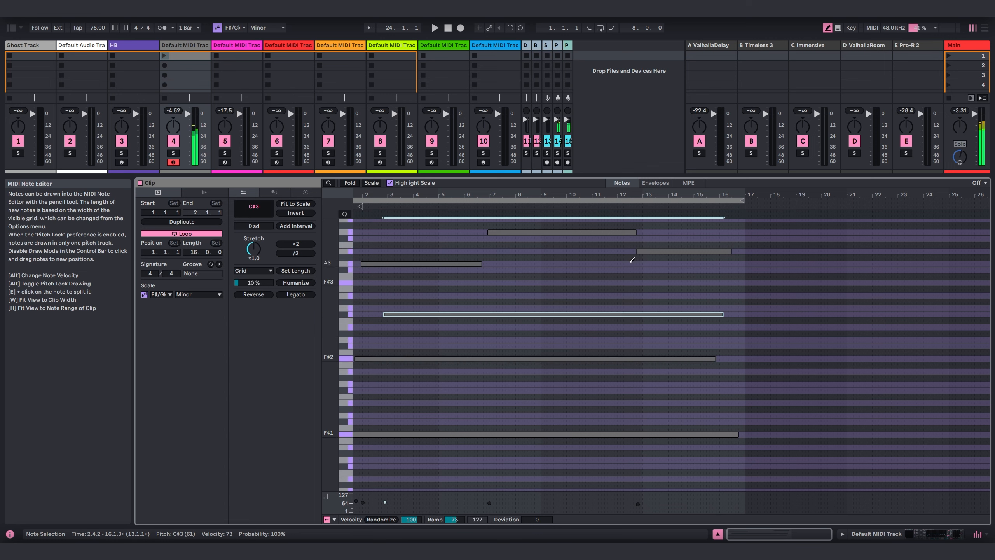
Play the new clip on track 4 and fold the note editor to show only the used pitches
key(space)
click(164, 55)
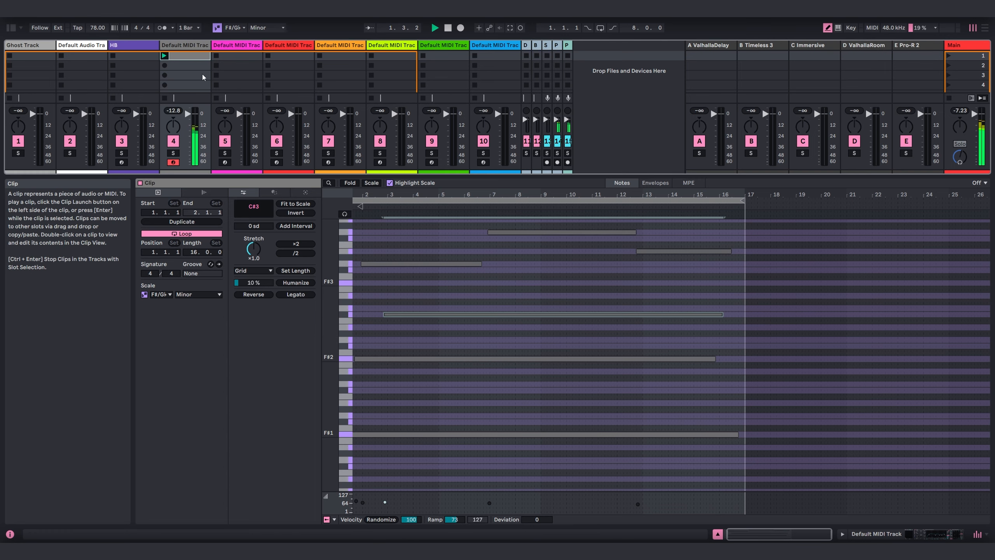
drag(564, 195, 581, 192)
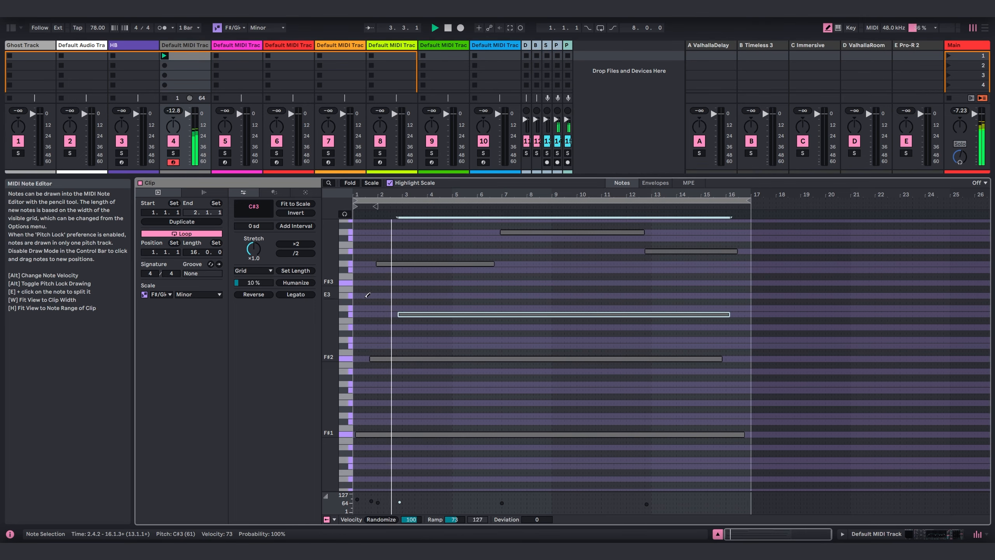
drag(331, 307, 334, 269)
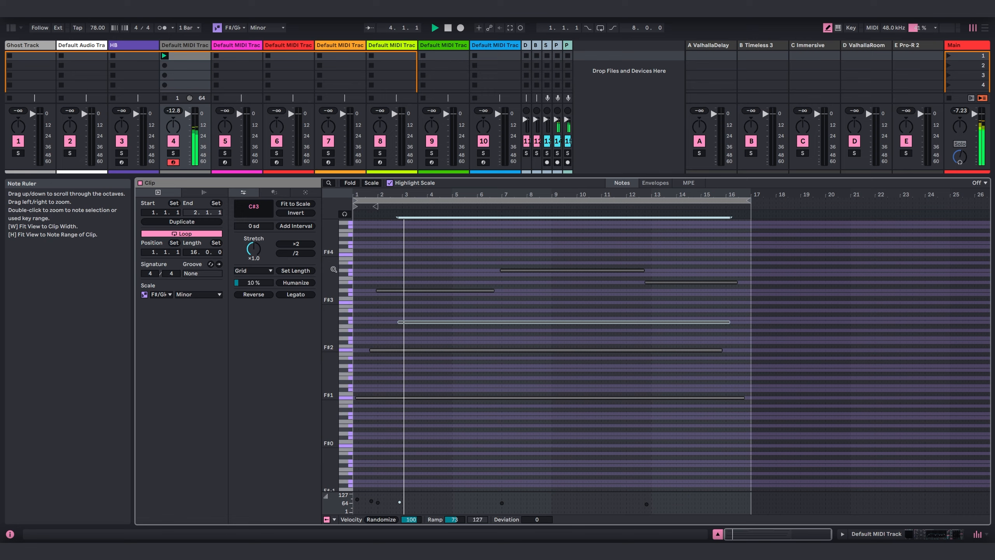
click(349, 183)
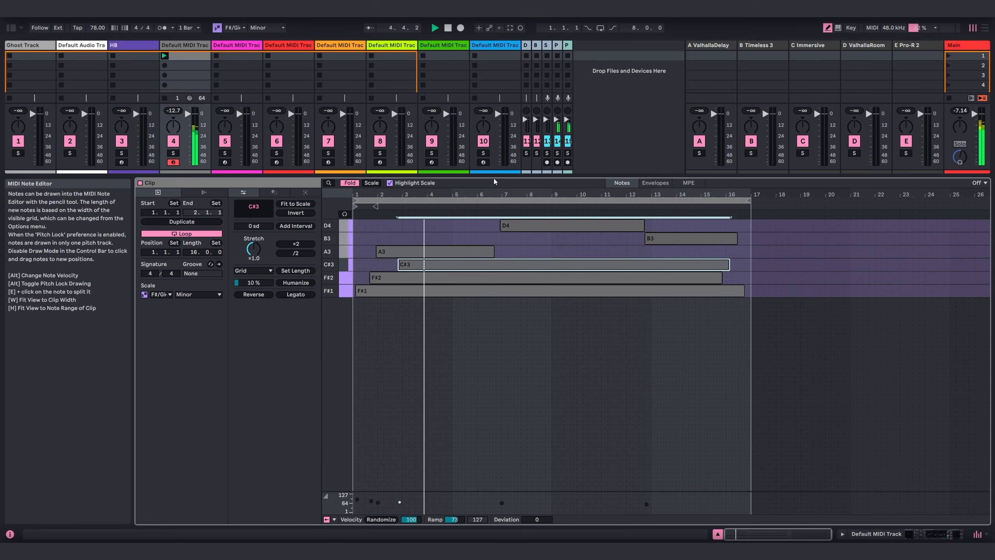
Expand the mixer to its full height and open the Myth plug-in from track 4's device chain
drag(498, 177, 498, 358)
key(shift+Tab)
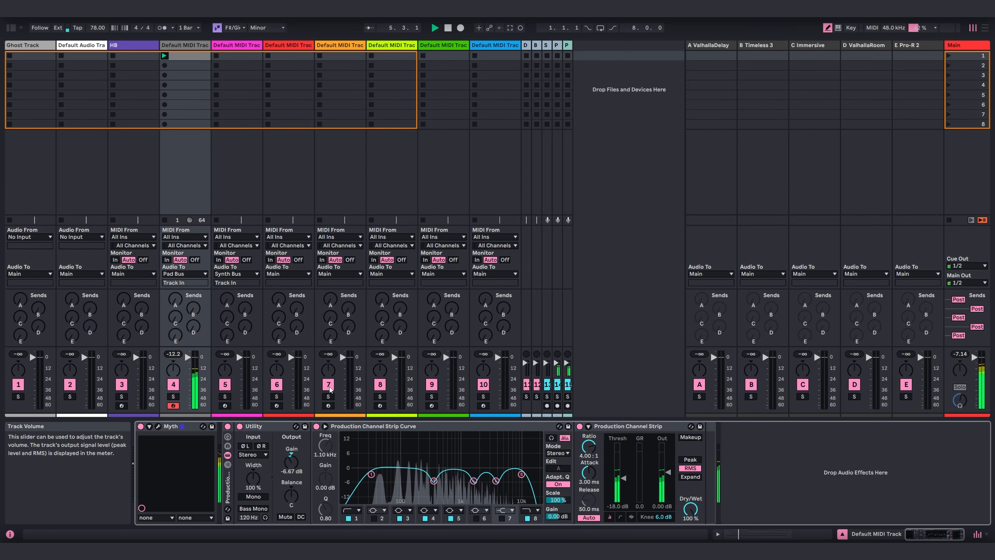
click(158, 426)
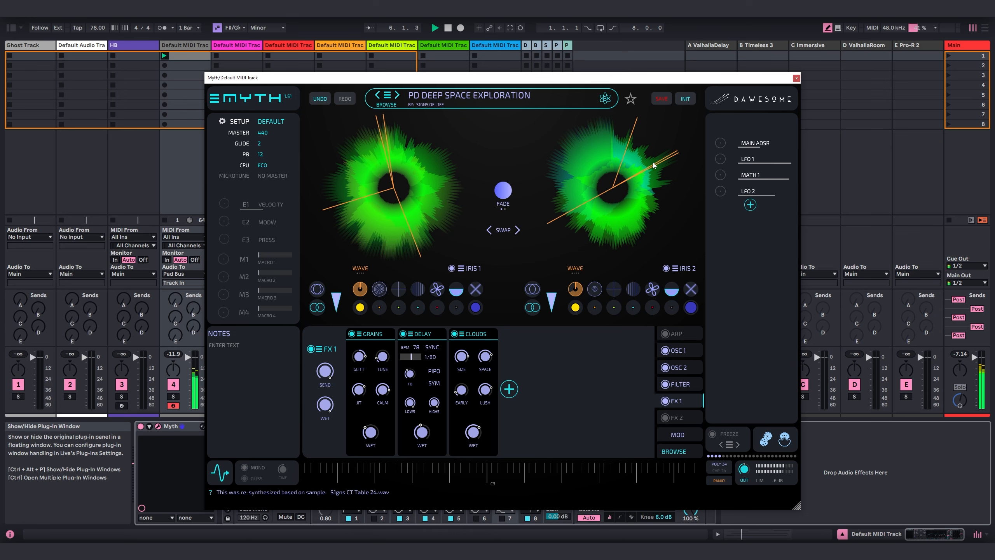
drag(619, 79, 619, 71)
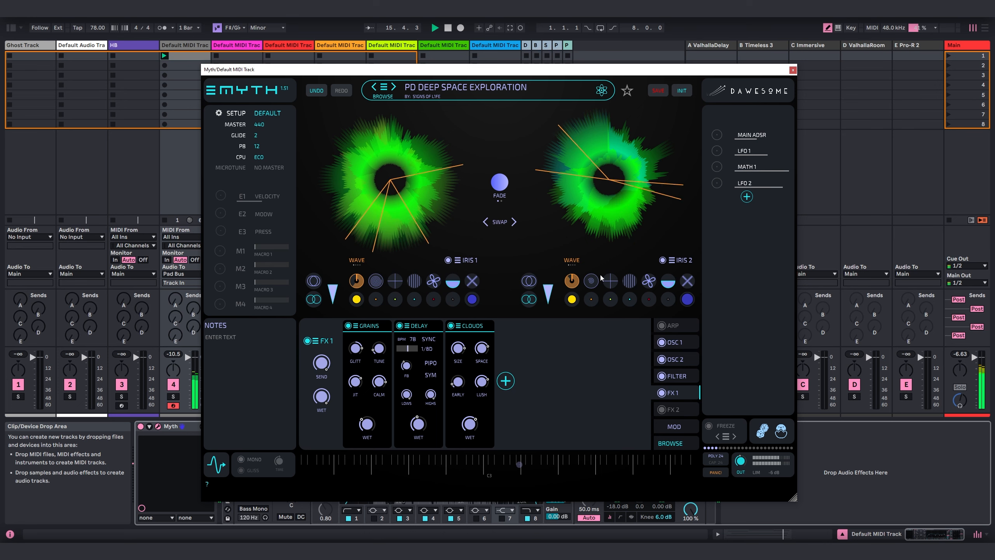
Review Myth's OSC 2, OSC 1 and FX 1 sections while the clip plays, and close the plug-in
click(688, 355)
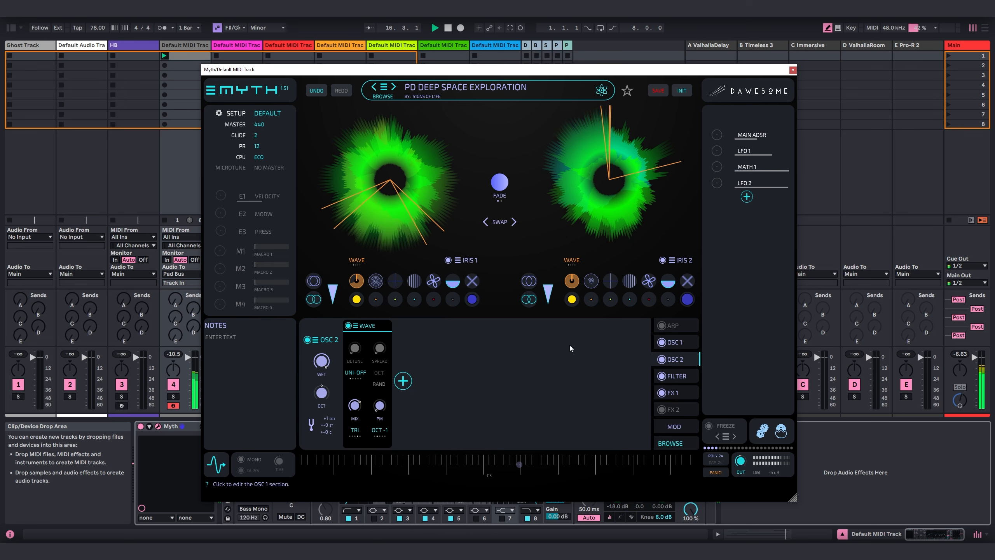
click(683, 342)
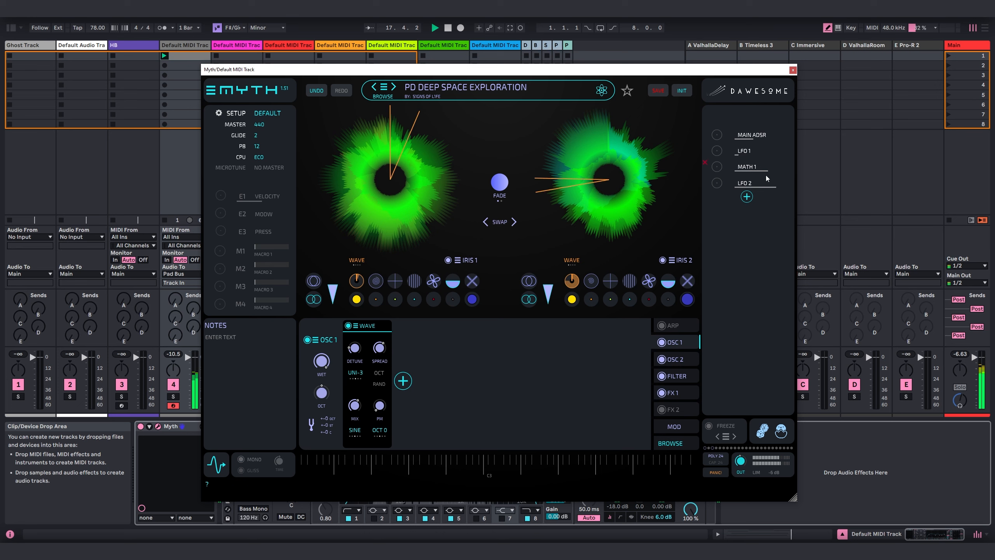
click(677, 393)
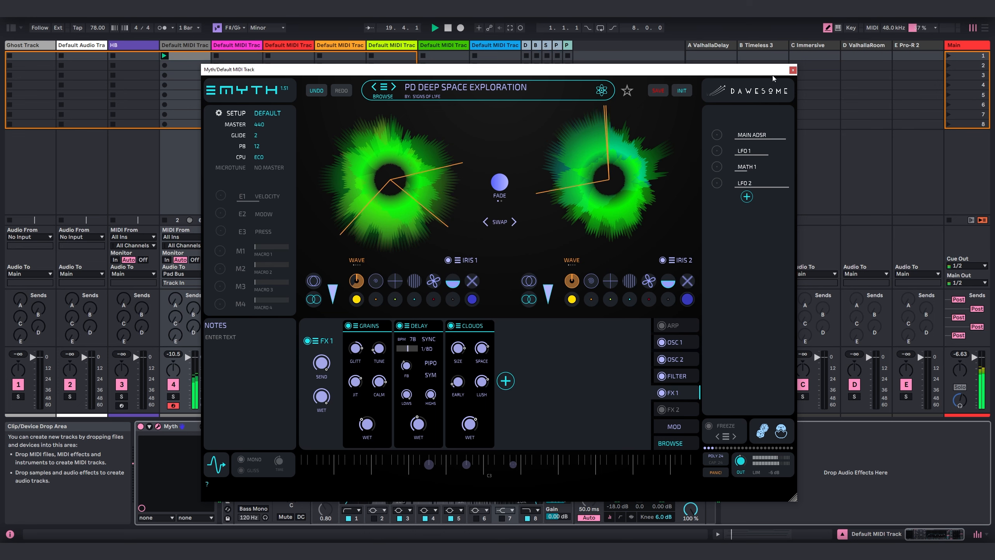
click(793, 70)
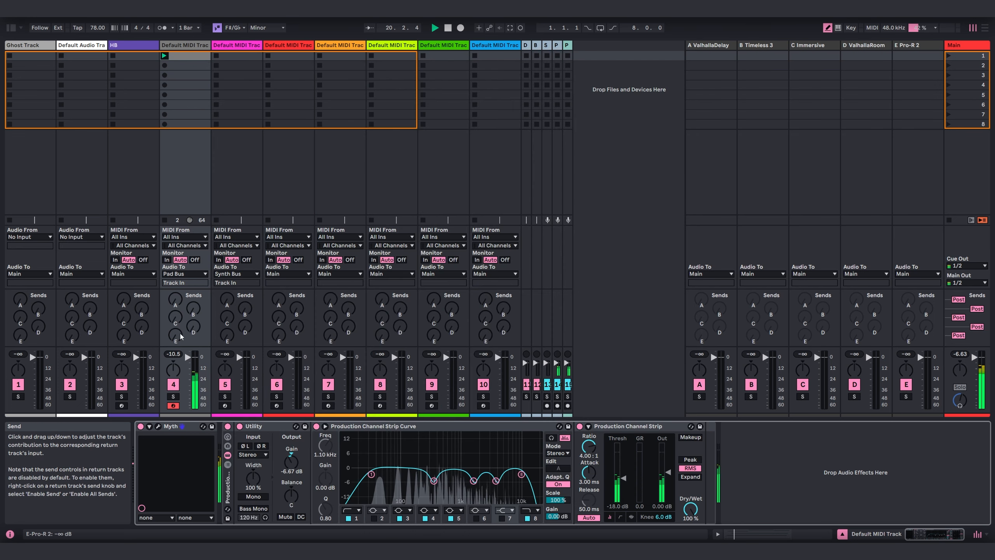
Raise track 4's sends to ValhallaDelay and Pro-R 2, and rename the track Deep Space PD
drag(175, 335, 175, 331)
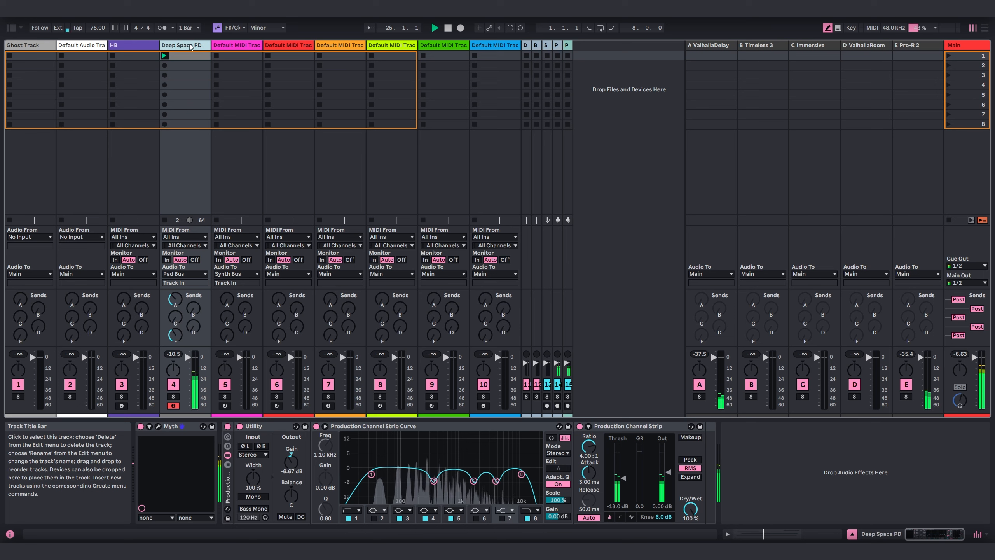
Load the Stepic device from the Sequencers label onto MIDI track 5 and open its editor
click(11, 28)
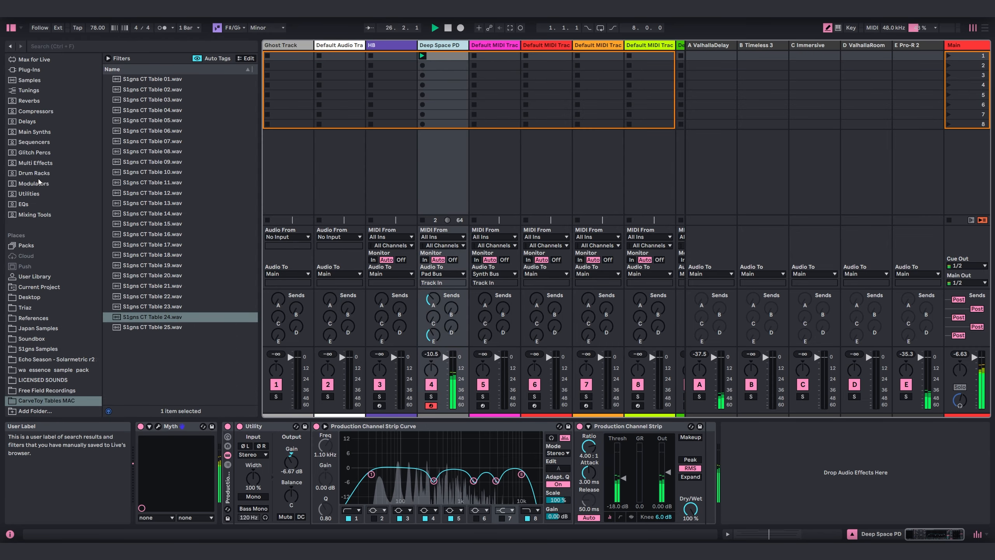
click(35, 142)
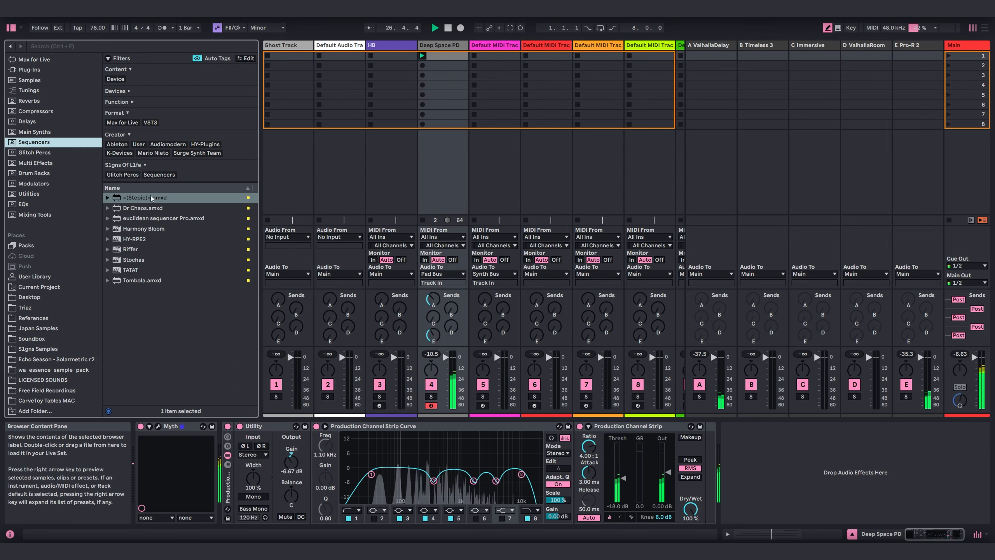
drag(158, 198, 502, 69)
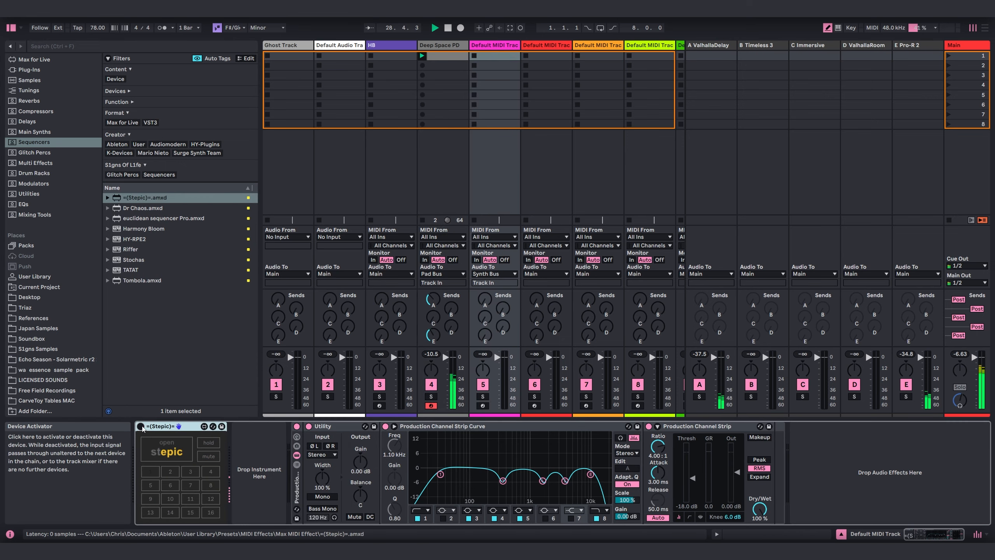
click(156, 449)
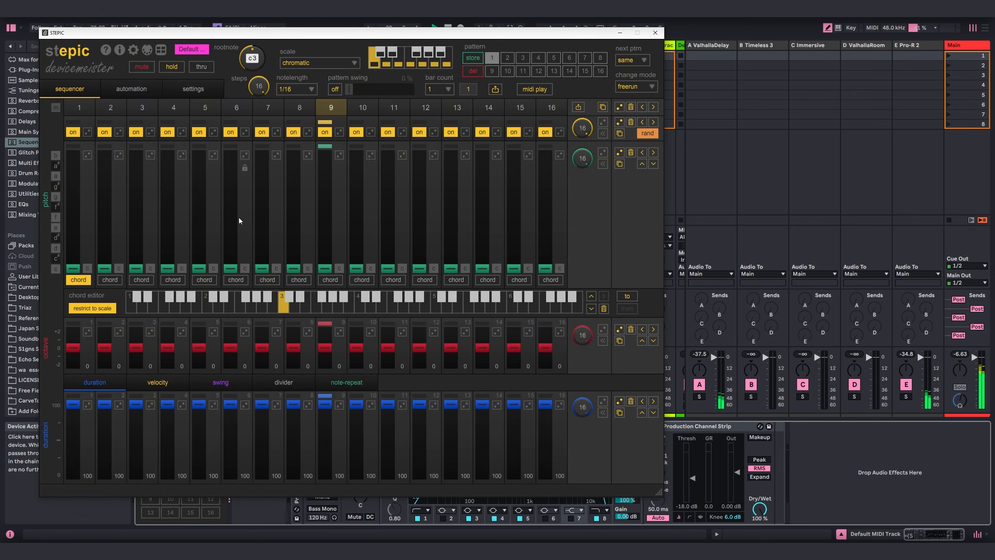
Set the Stepic sequence to 8 steps with root note F#3 and the natural minor scale
drag(259, 87, 330, 138)
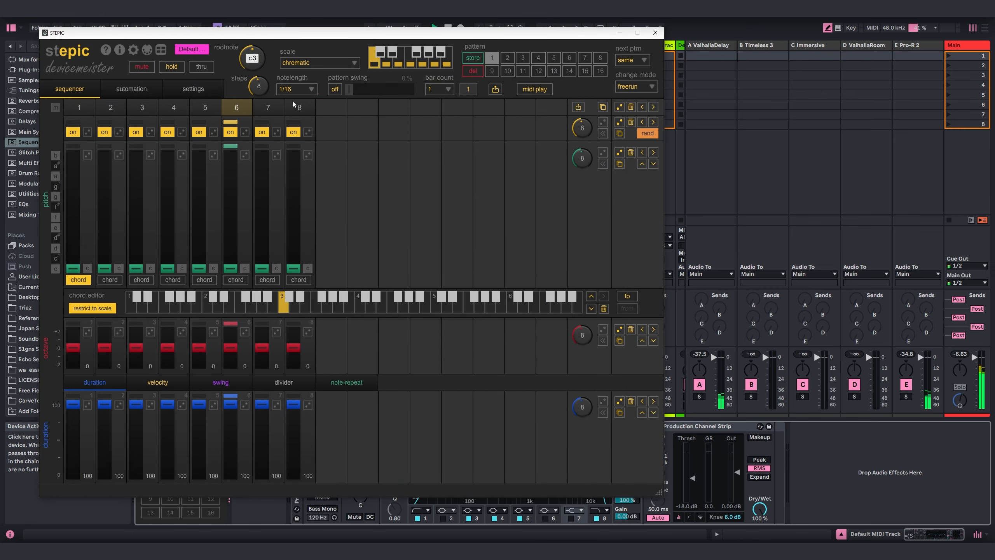
drag(256, 61, 258, 52)
click(298, 65)
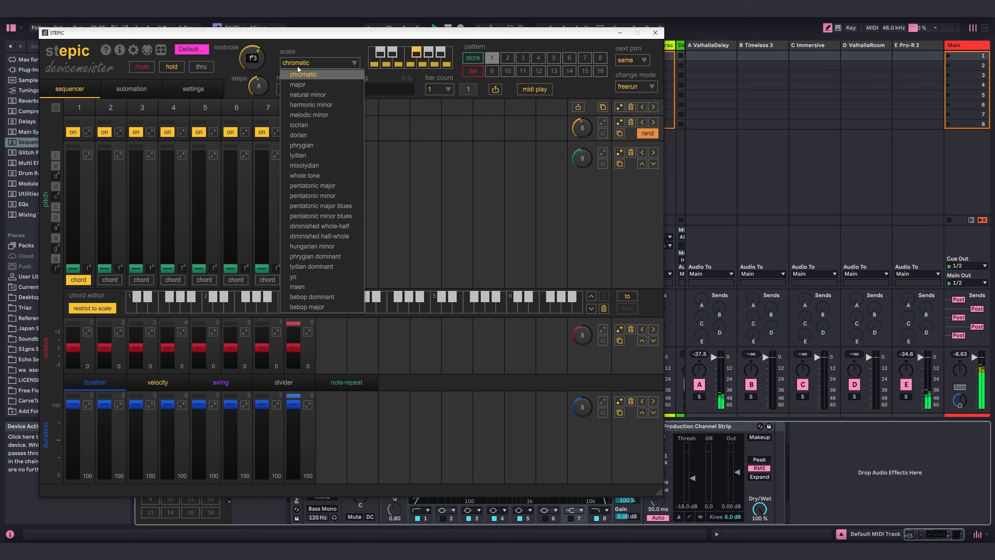
click(307, 95)
Turn off steps 2, 4, 6 and 8 of the Stepic sequence
click(99, 132)
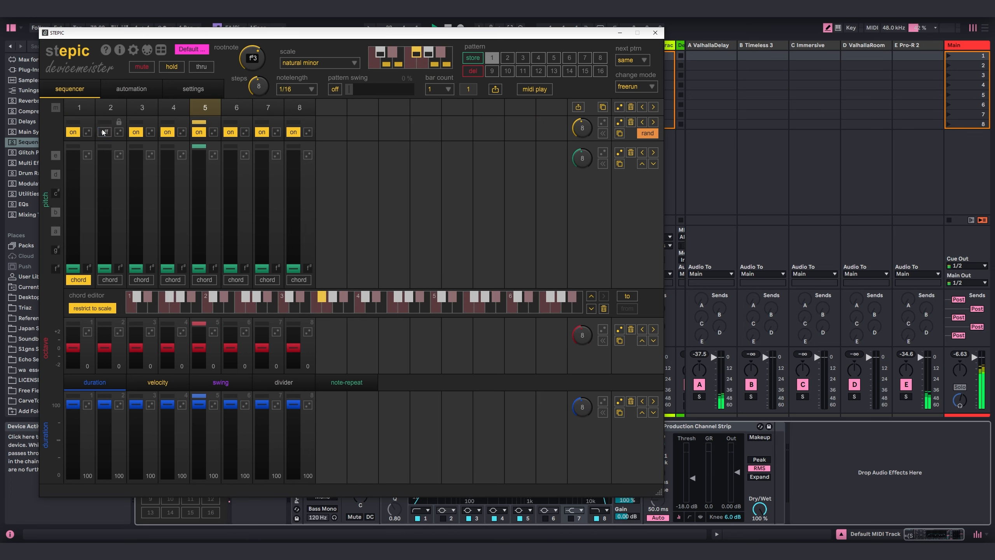
click(167, 132)
click(229, 133)
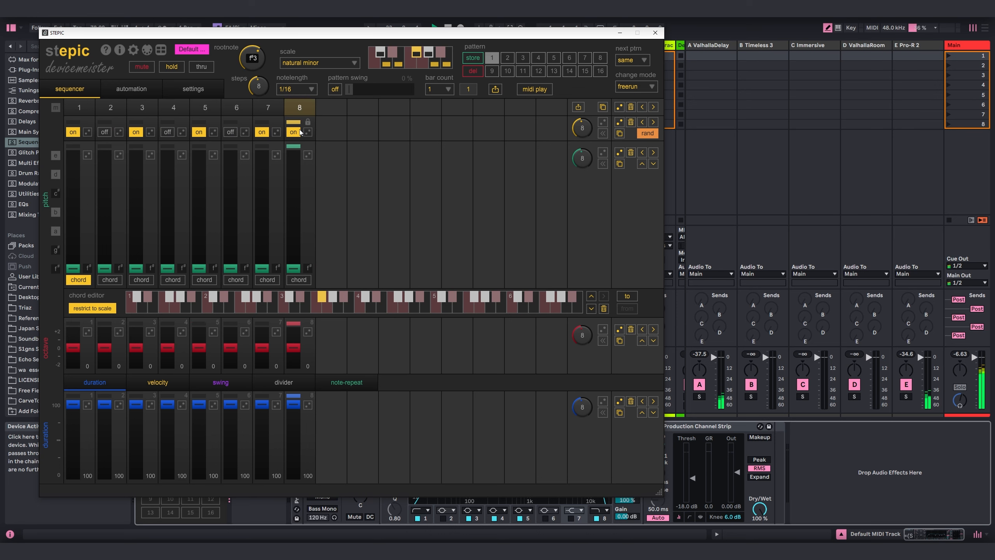
click(293, 132)
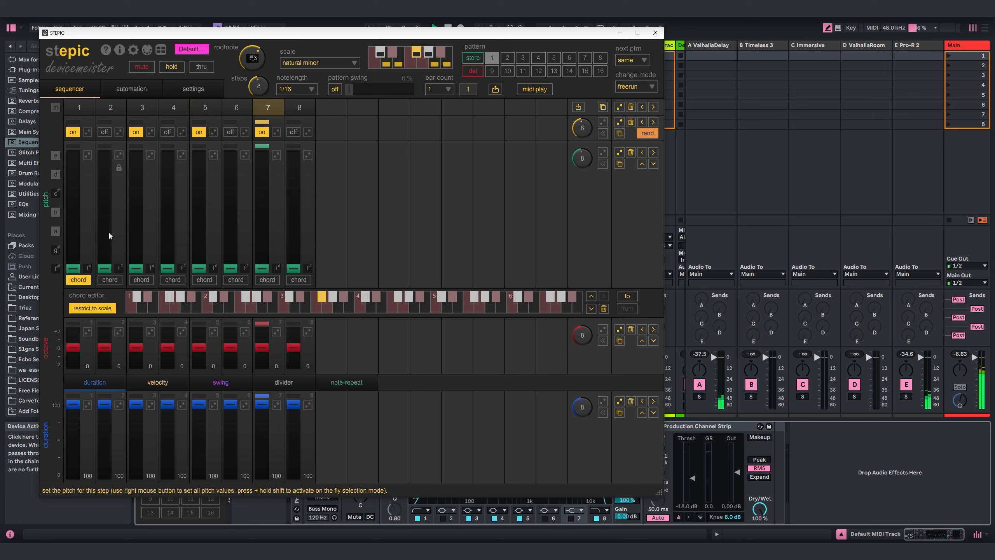
Set the pitch of step 3 to A, step 5 to B and step 7 to C#, and close Stepic
click(134, 231)
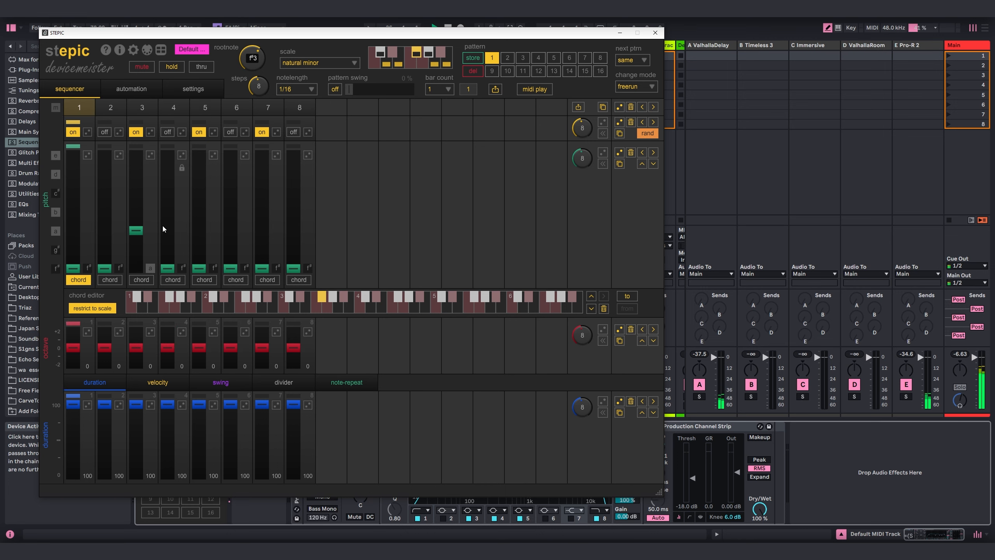
click(202, 212)
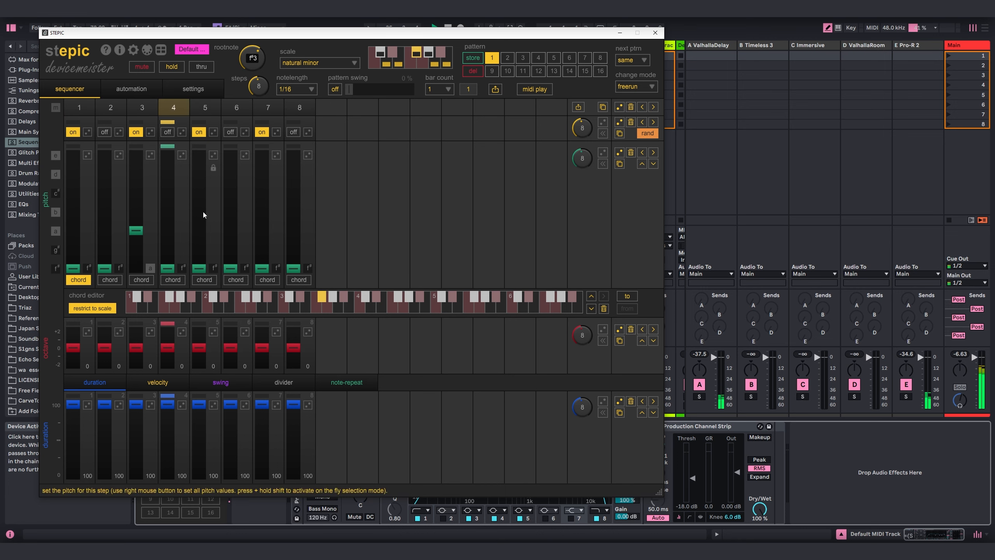
click(261, 193)
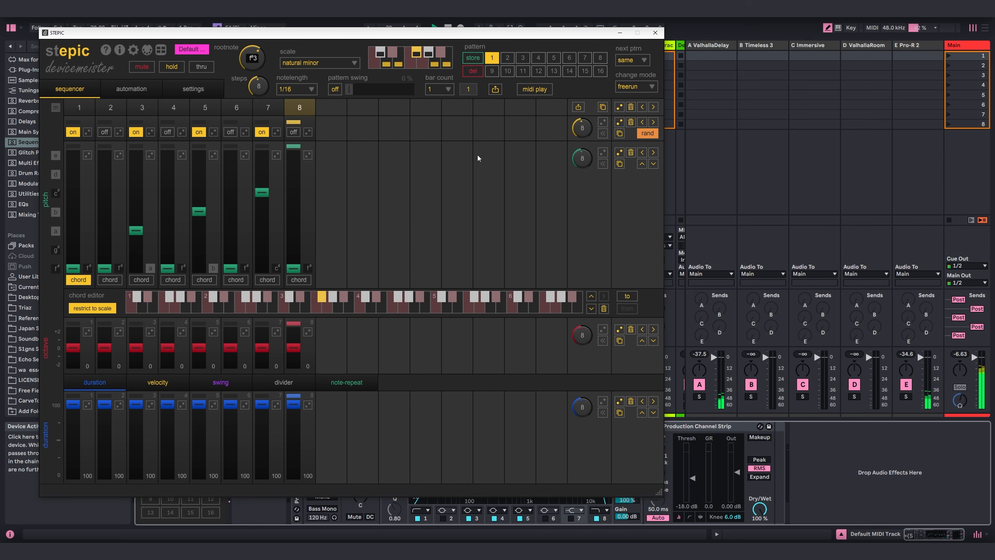
click(655, 33)
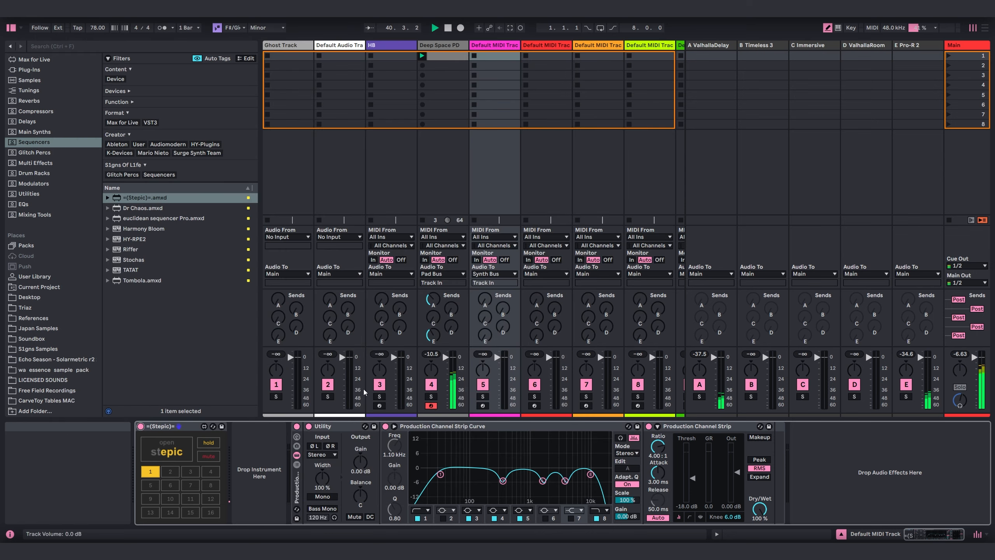
Deactivate Stepic and load Pigments from the Synths collection after it on track 5
scroll(51, 98, up, 5)
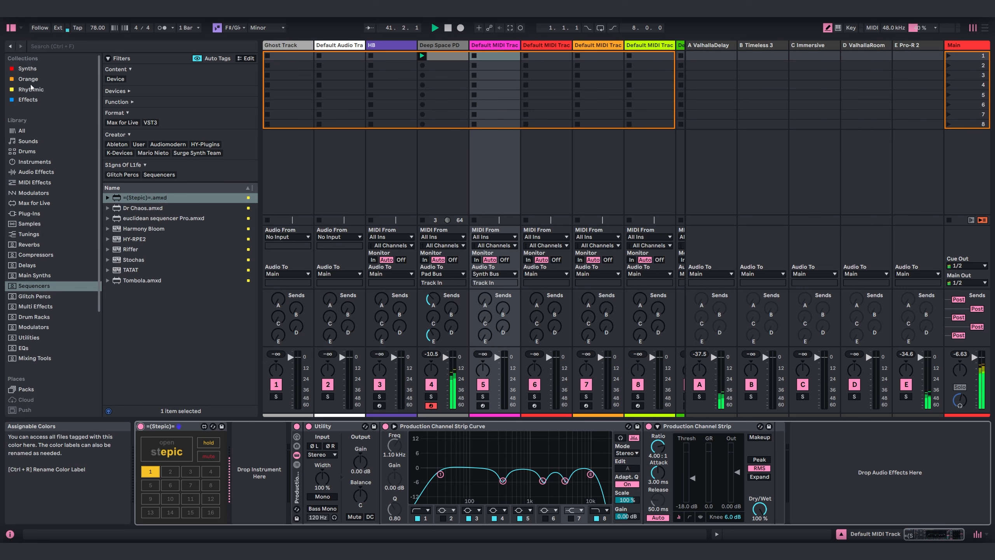
click(35, 68)
scroll(142, 300, down, 4)
scroll(158, 290, up, 1)
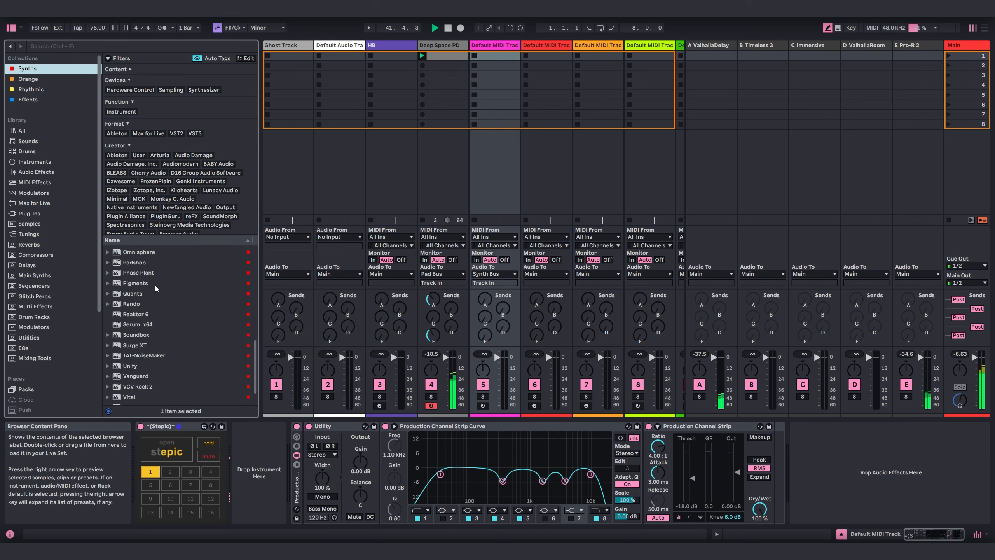
click(141, 426)
drag(135, 283, 259, 453)
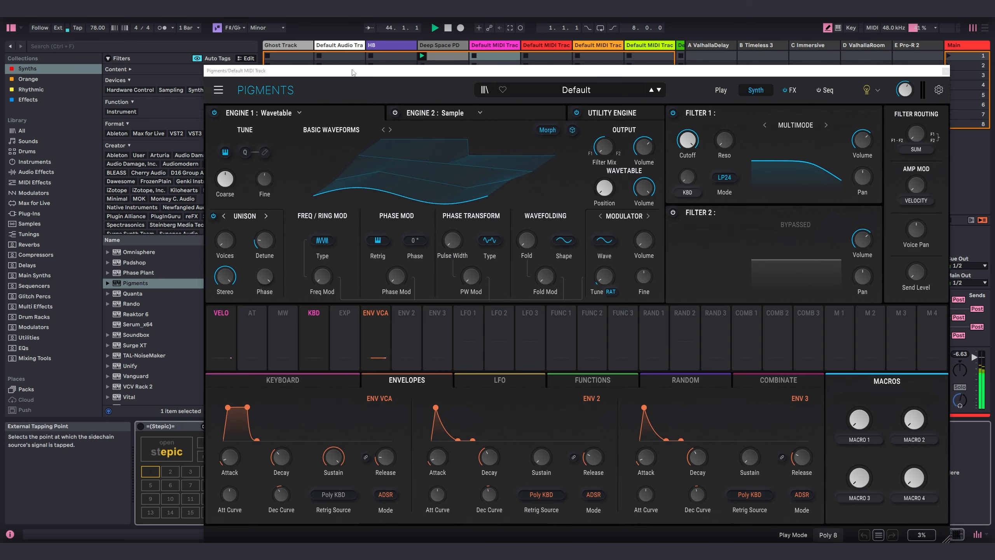
Hide the browser and close the Pigments window
key(ctrl+alt+b)
drag(619, 78, 546, 60)
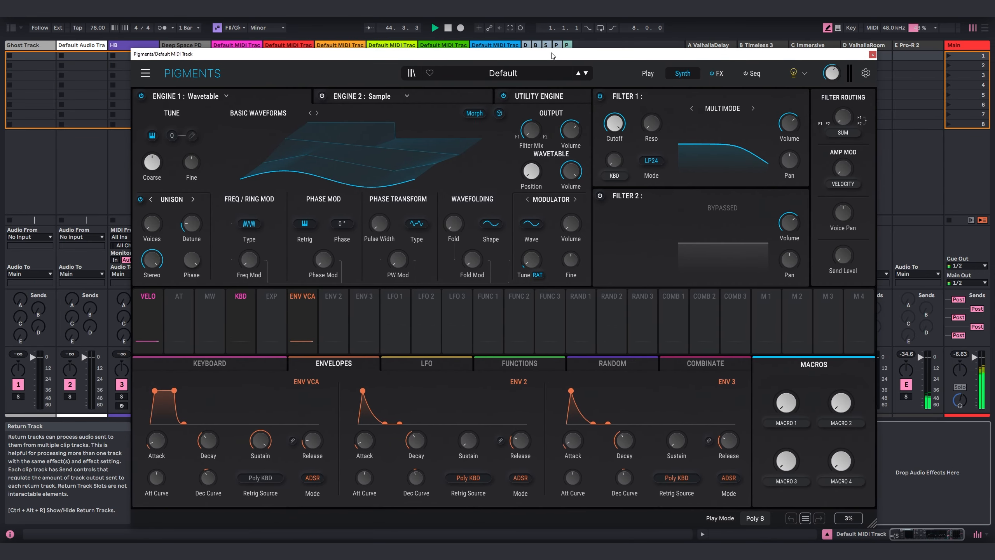
click(872, 54)
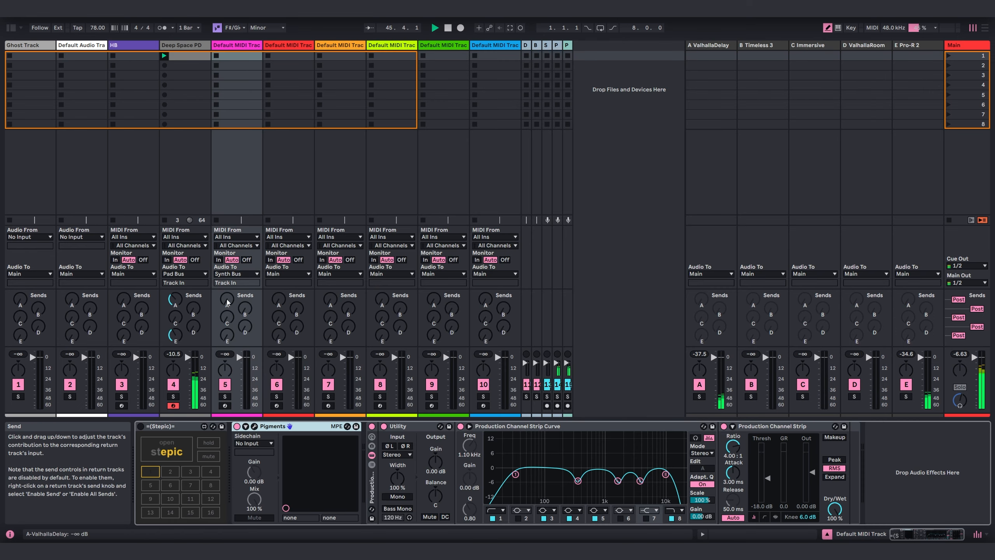
Raise track 5's sends to ValhallaDelay and Pro-R 2, and reactivate Stepic so it plays Pigments
drag(228, 301, 227, 292)
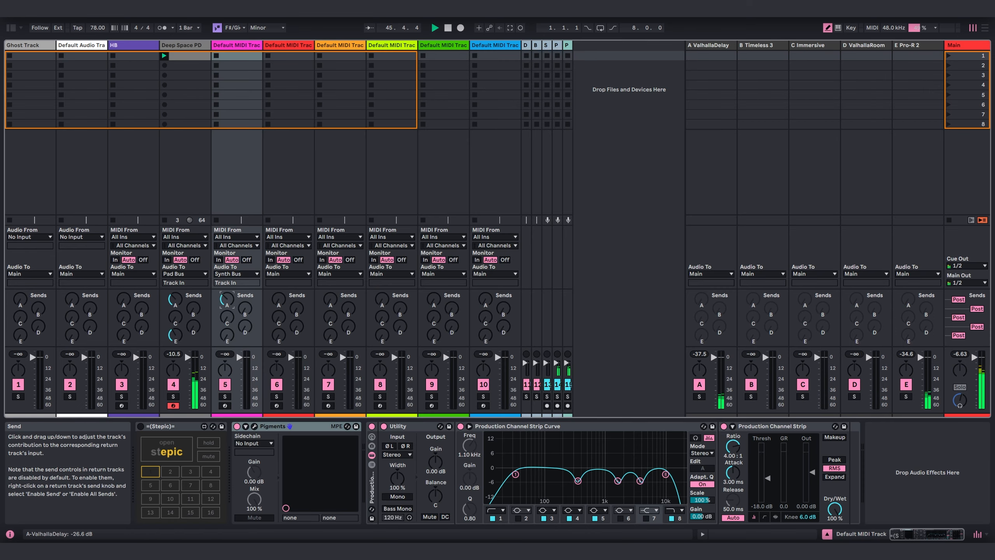
click(166, 426)
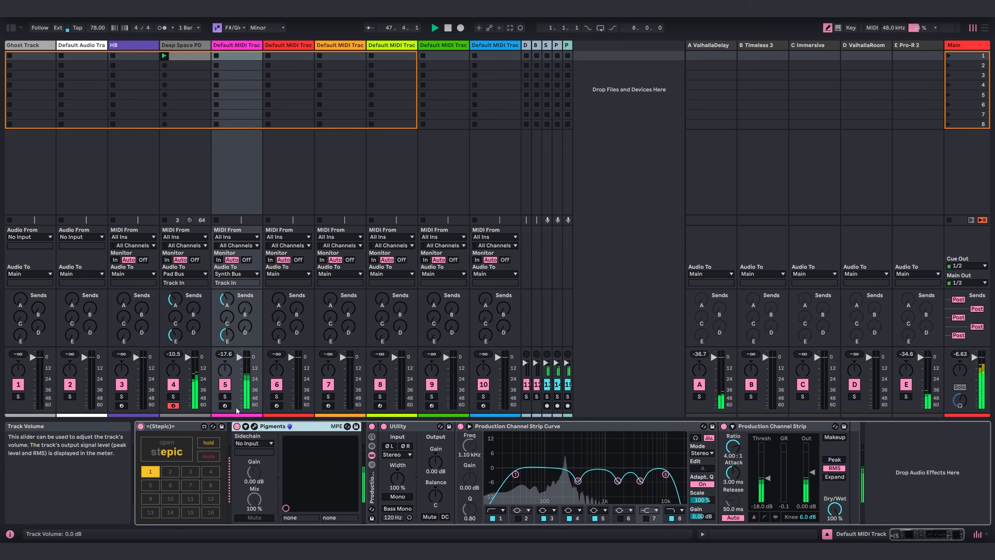
drag(228, 301, 227, 290)
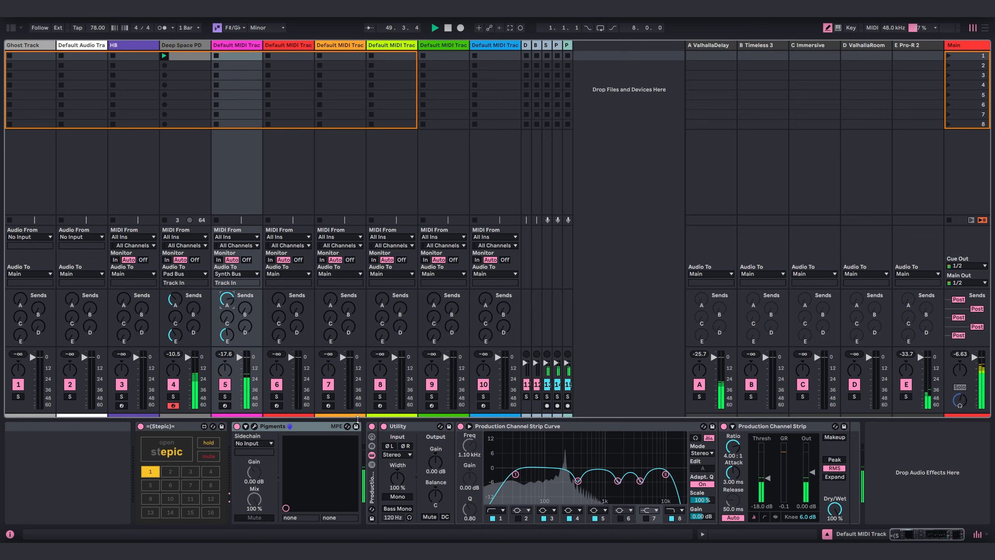
Review the default Pigments patch and the running 8-step Stepic pattern on track 5
click(357, 426)
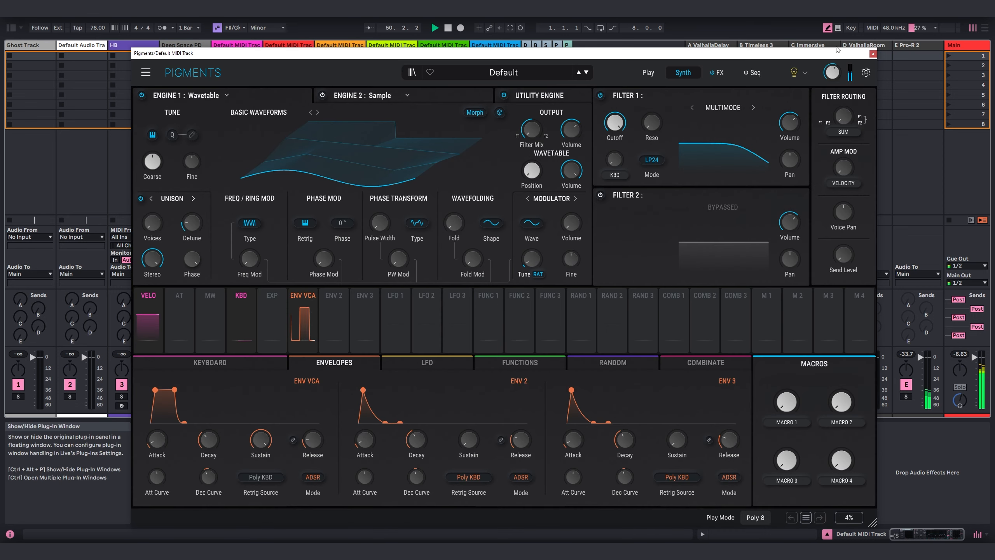
click(874, 54)
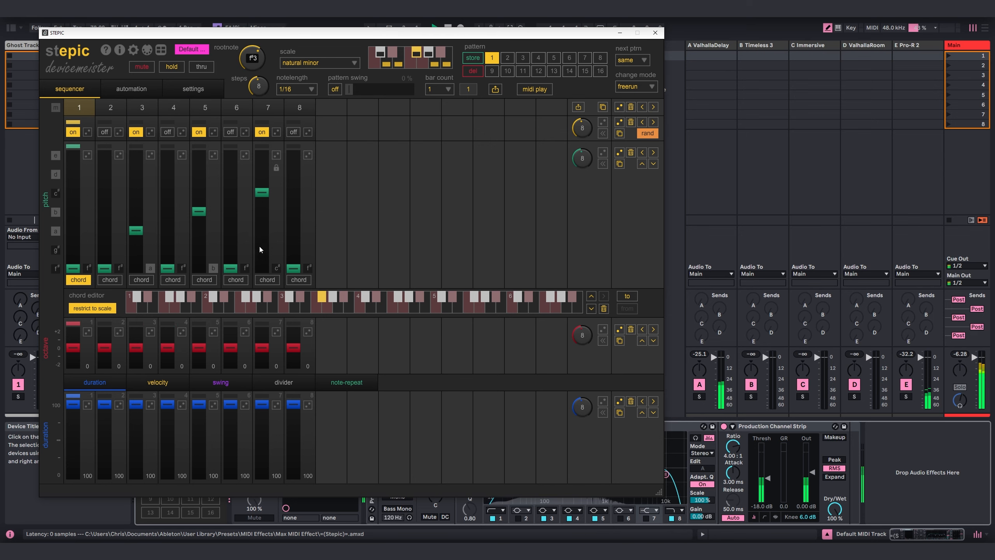
click(655, 33)
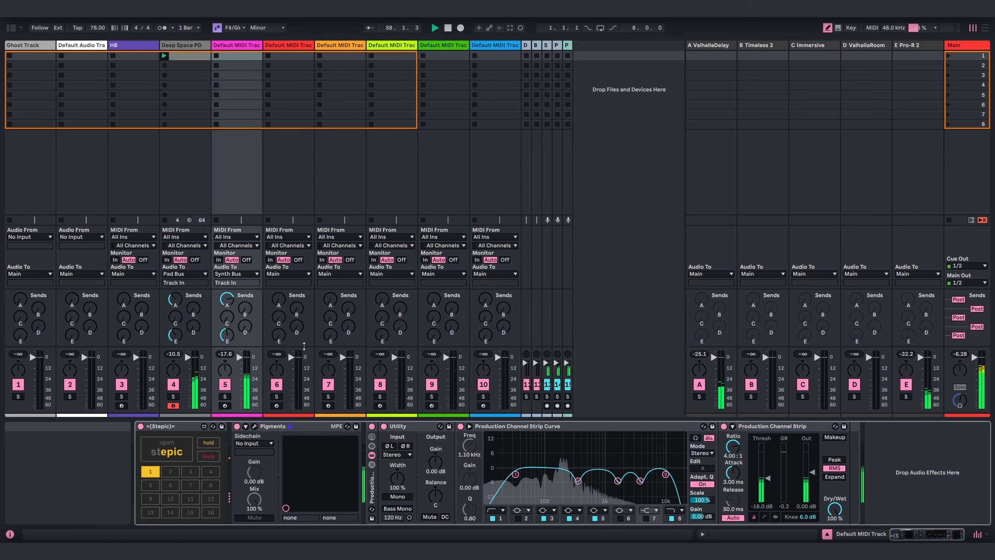
Move Engine 1's wavetable position in Pigments to the triangle shape of Basic Waveforms, and close the plug-in
click(253, 426)
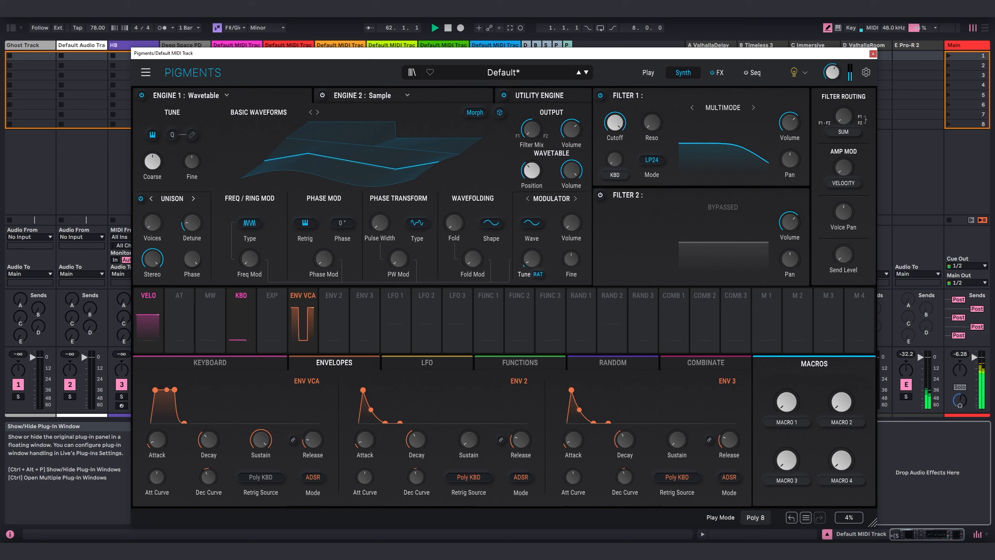
click(873, 54)
Open the ValhallaDelay plug-in on return track A to examine its delay settings
click(721, 46)
click(158, 426)
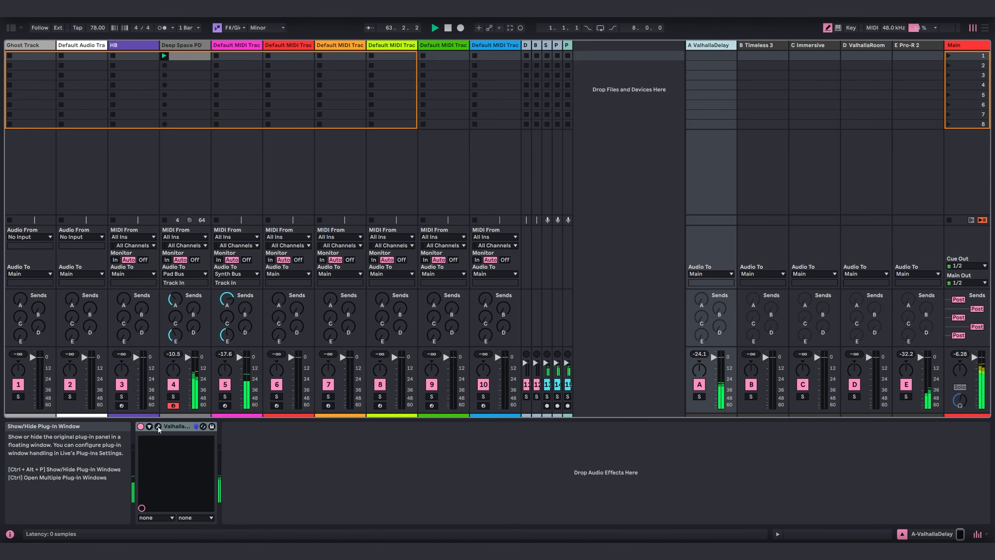
drag(385, 207, 763, 465)
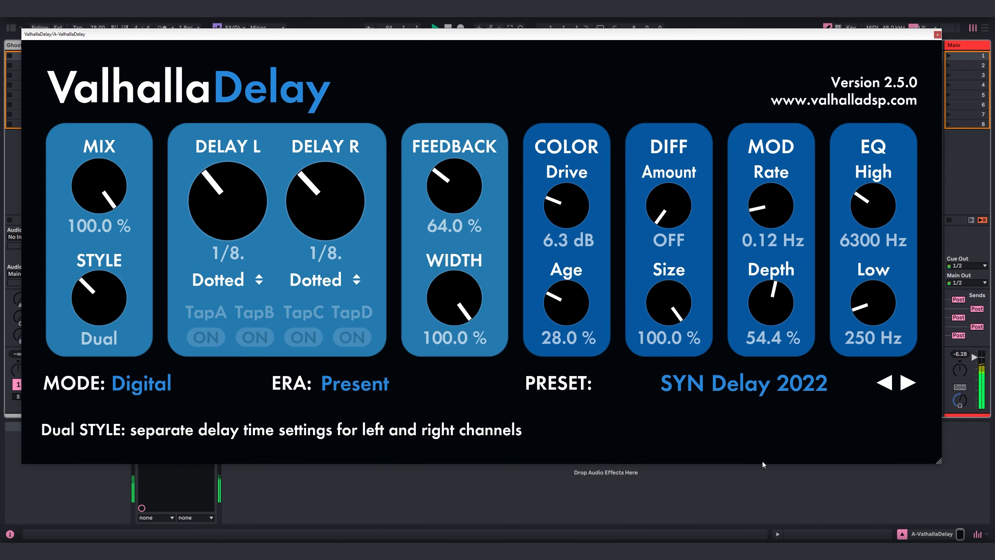
Close the ValhallaDelay plug-in and reopen Pigments on track 5
drag(340, 35, 353, 56)
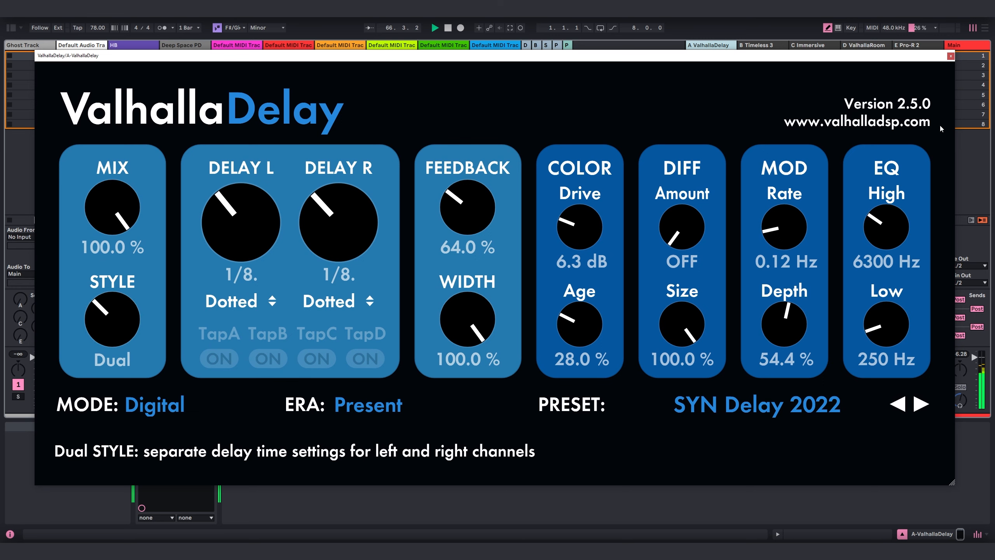
click(951, 57)
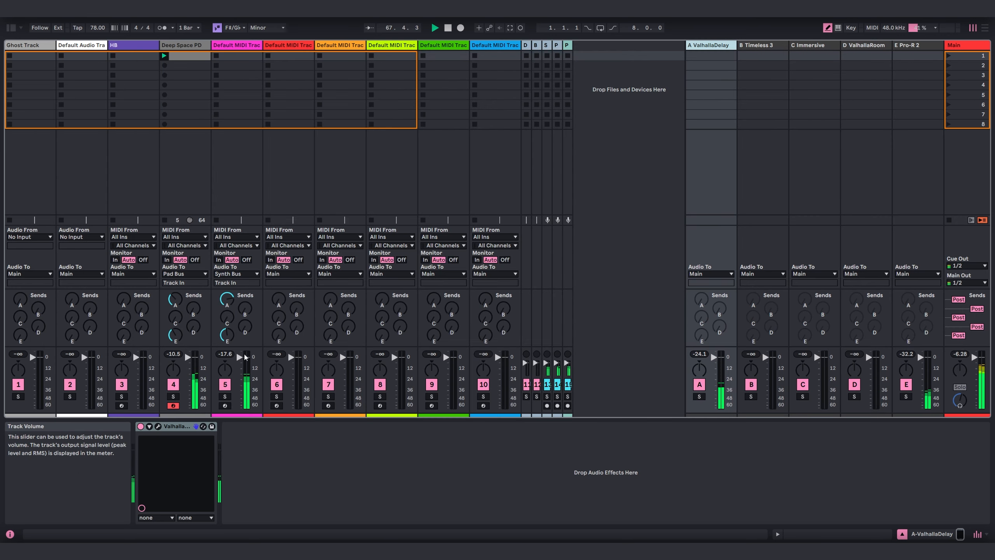
click(246, 45)
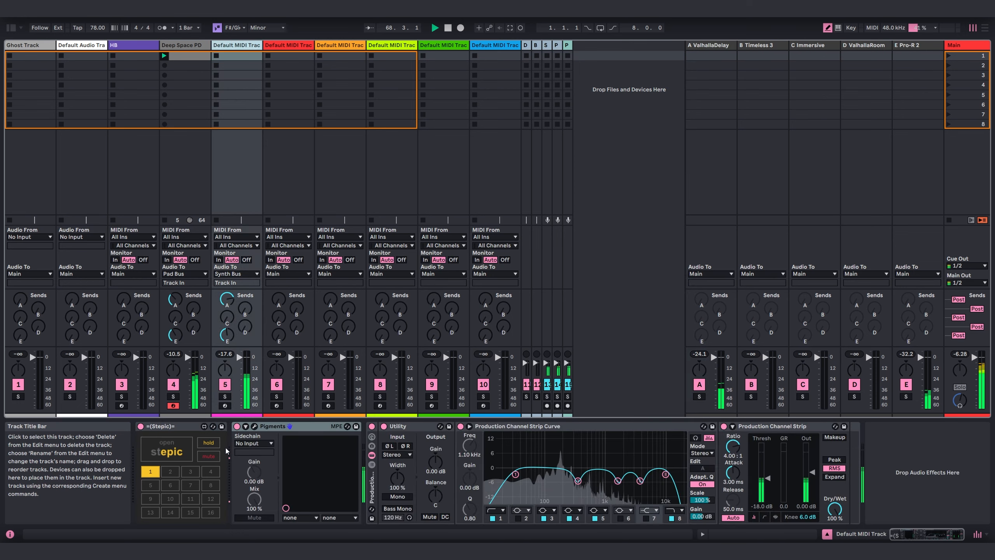
click(254, 426)
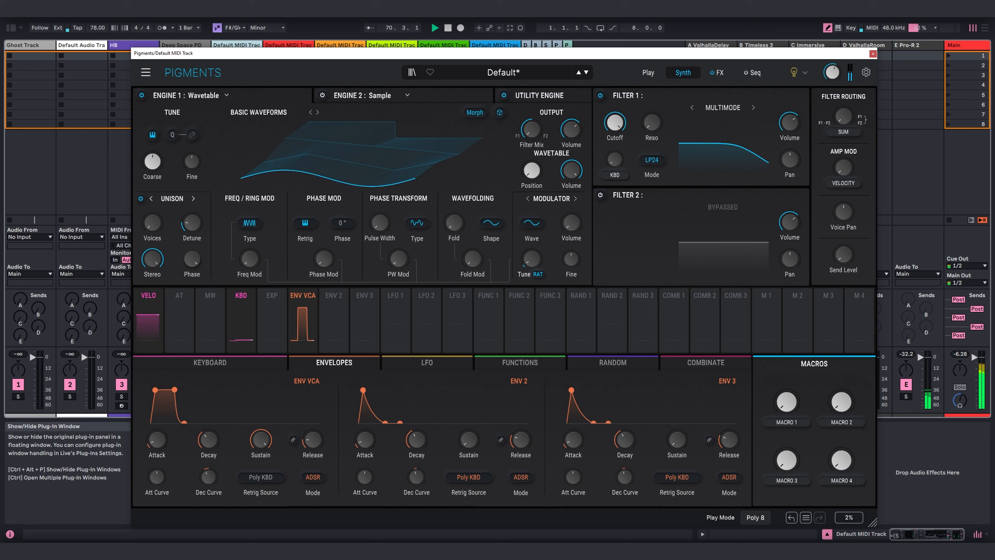
Set LFO 1 in Pigments to Free Running retrigger and its rate type to Straight only
click(433, 360)
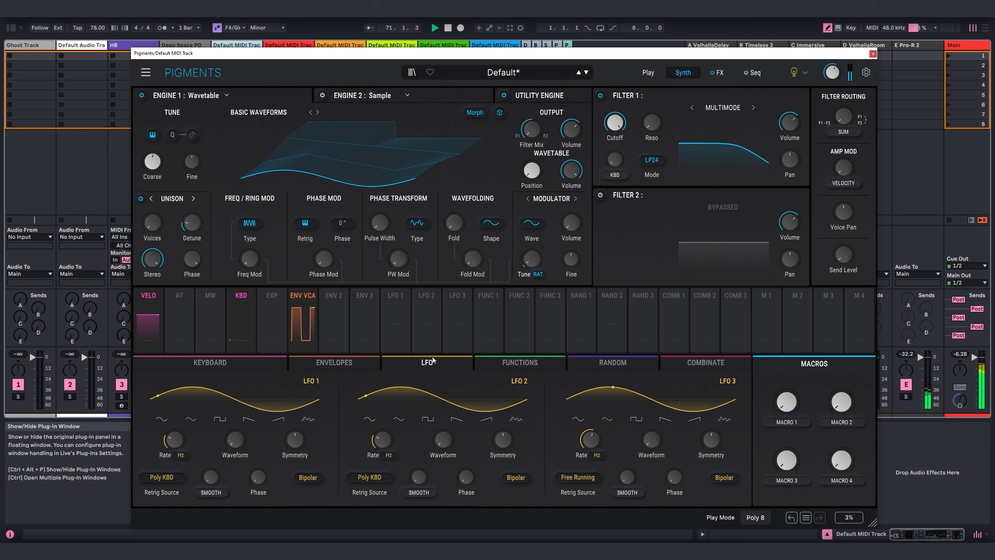
click(160, 479)
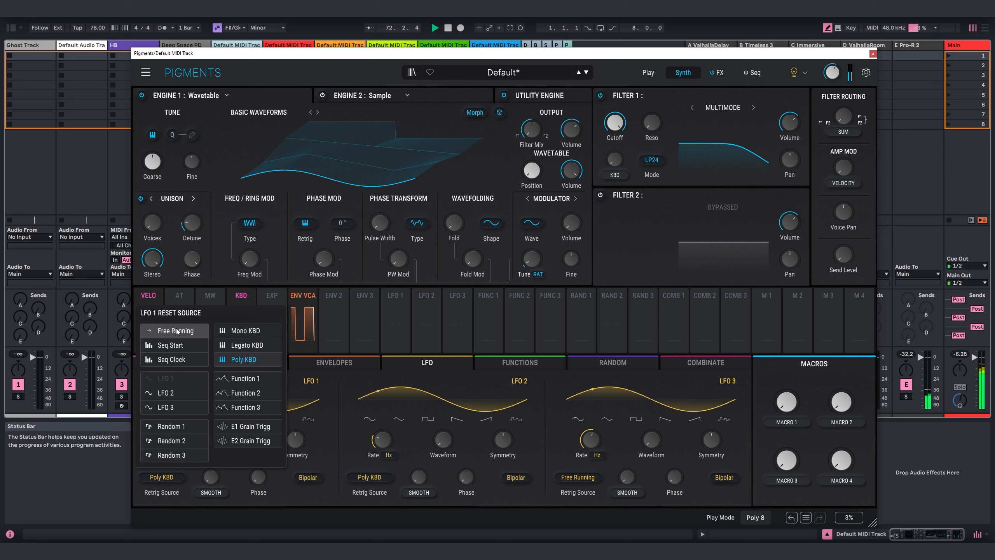
click(338, 432)
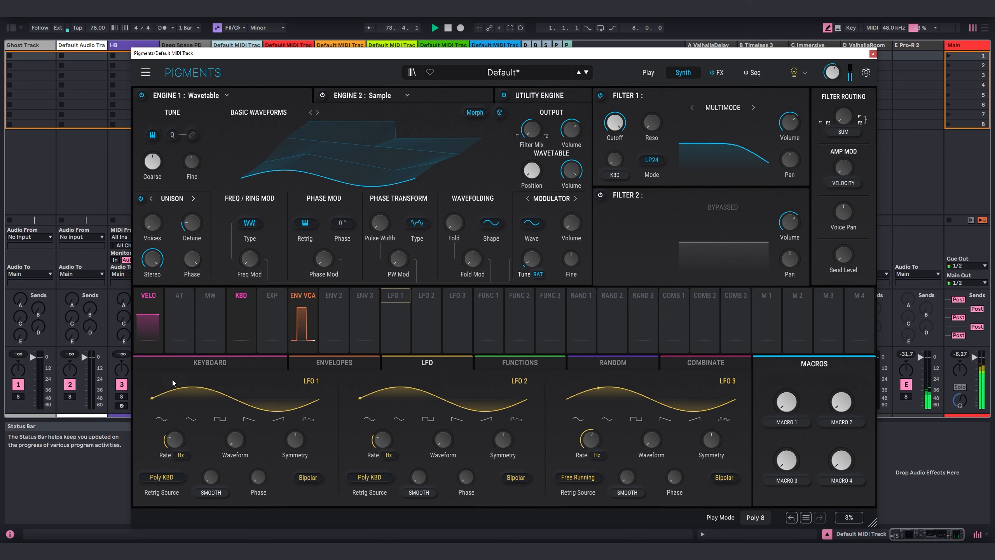
click(168, 473)
click(194, 332)
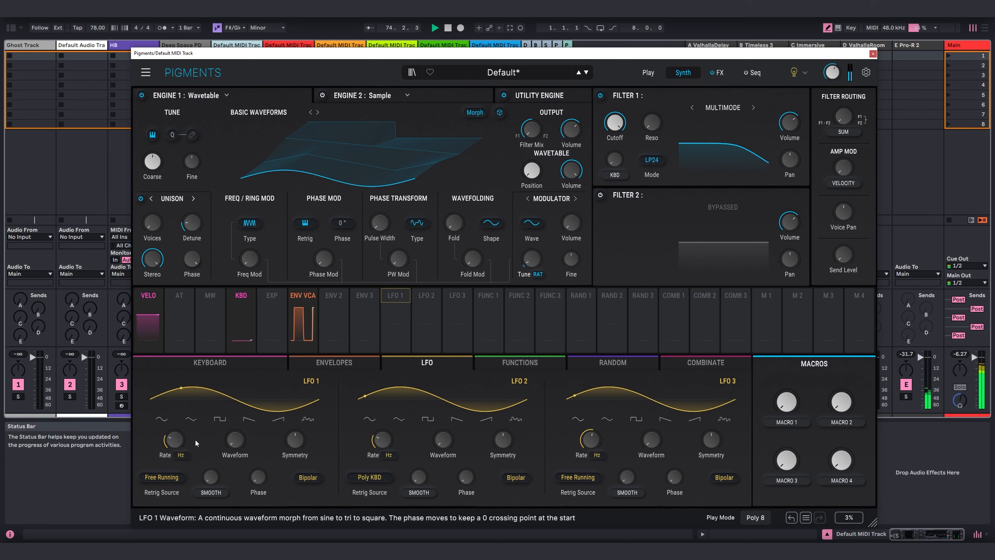
click(181, 455)
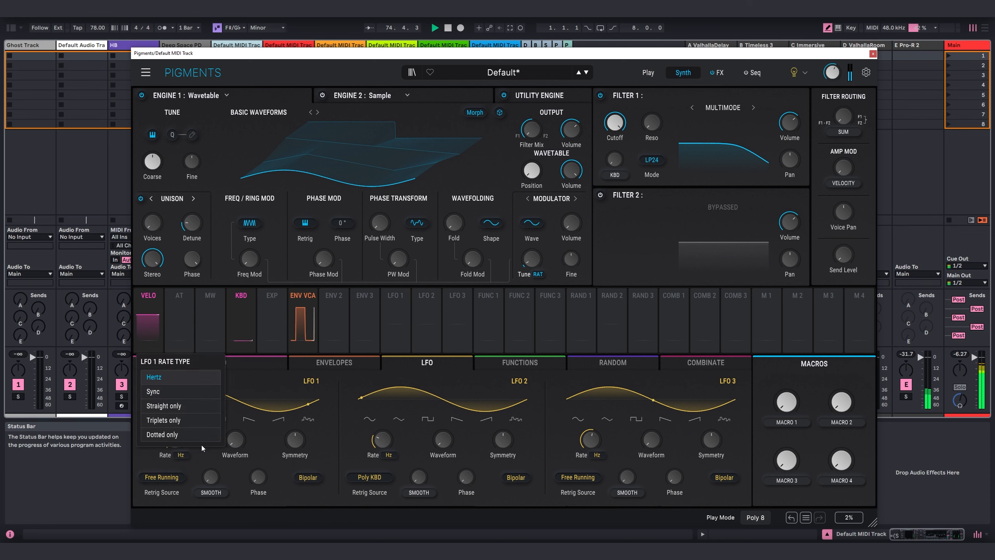
click(181, 405)
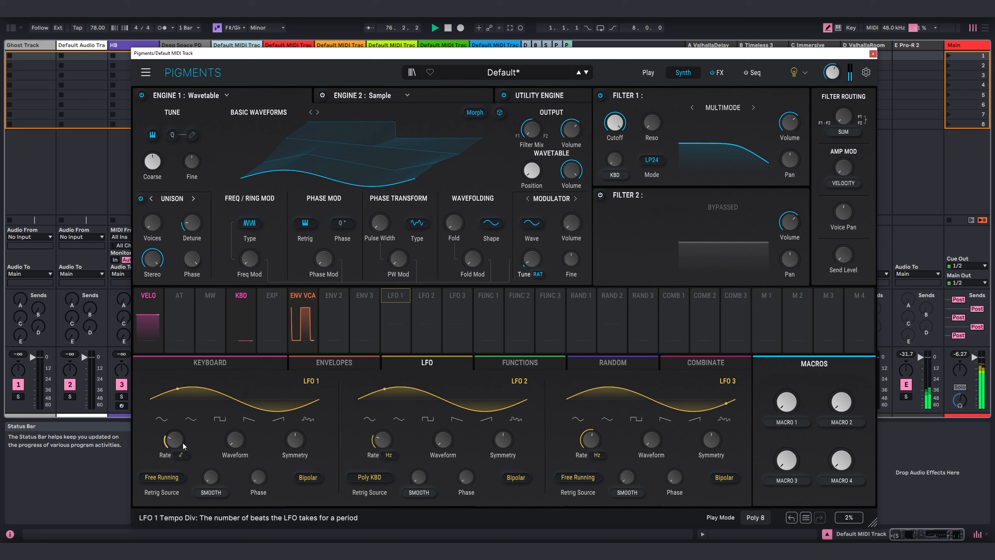
Modulate Engine 1's wavetable position with LFO 1 by 0.43, switching the LFO to Unipolar and slowing its rate
mouse_move(396, 296)
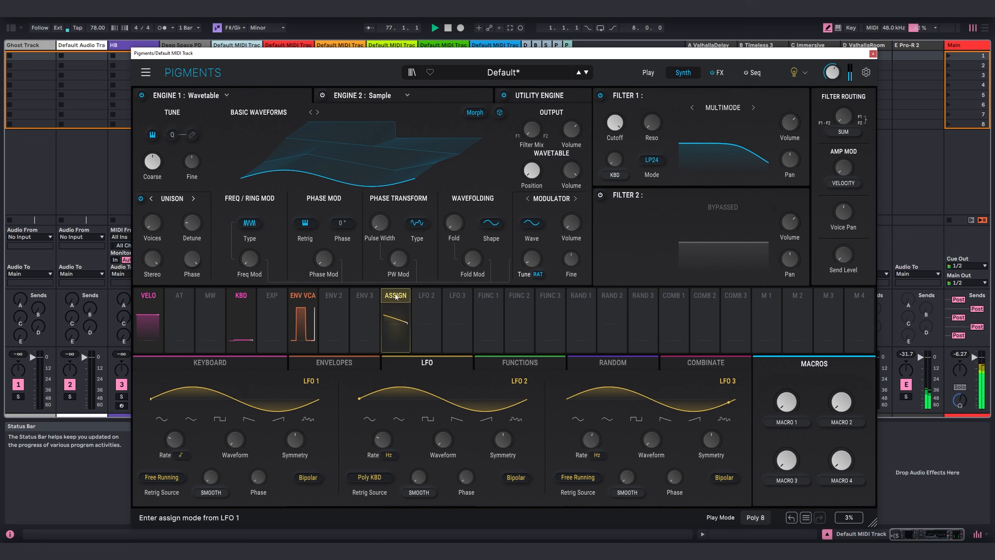
drag(396, 297, 532, 175)
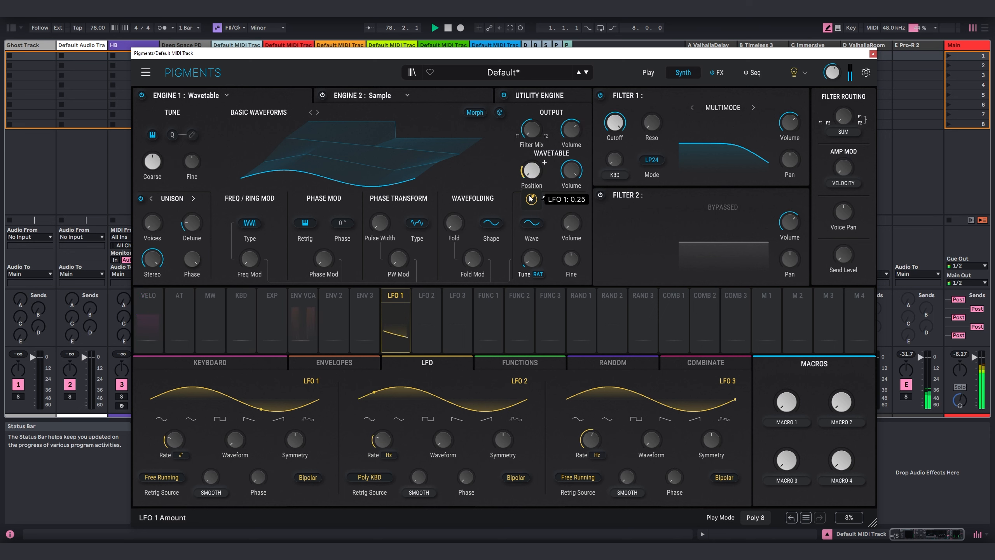
click(311, 480)
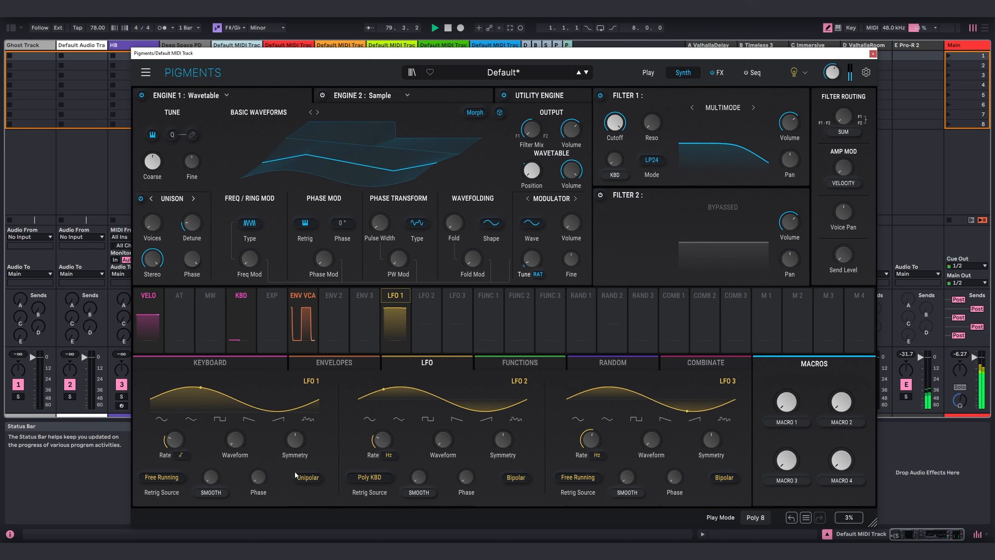
mouse_move(188, 432)
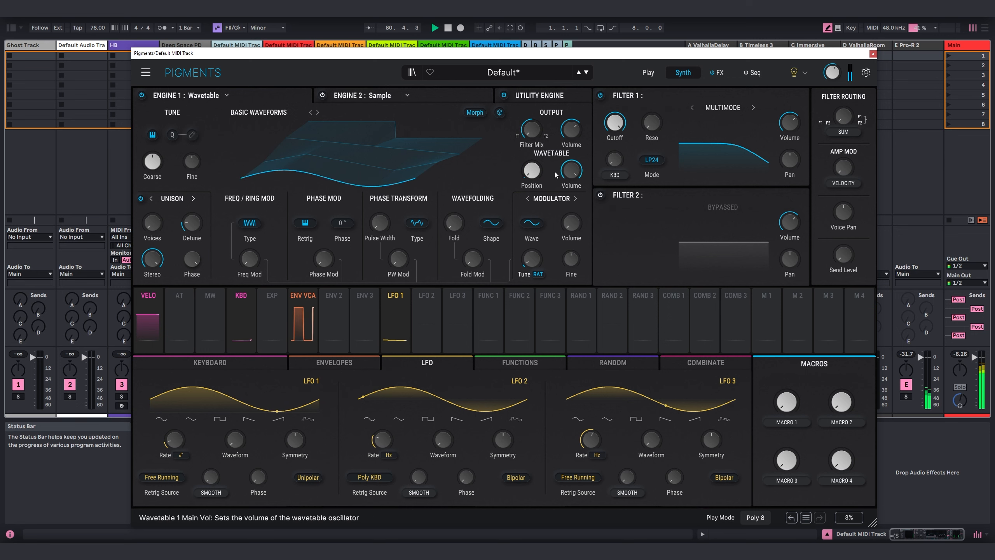
mouse_move(534, 199)
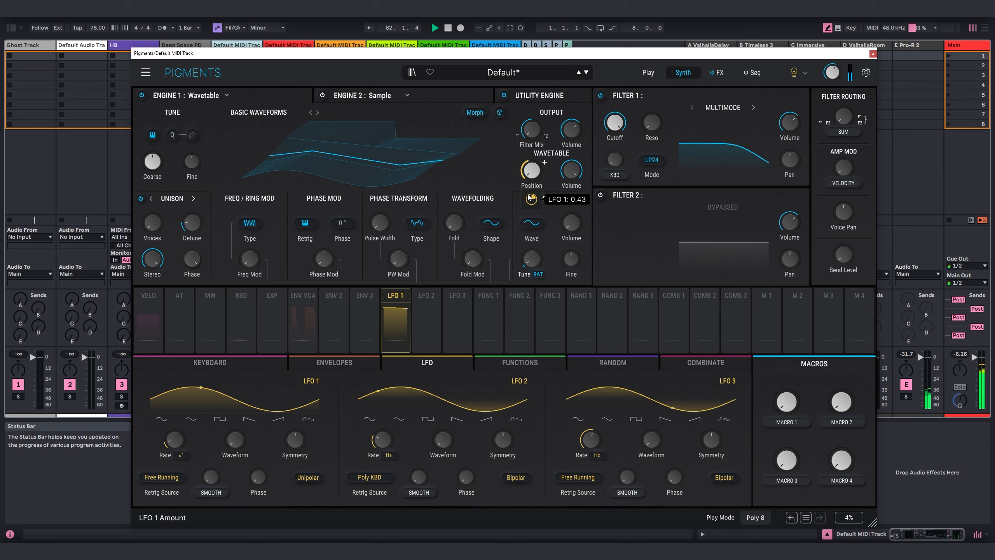
Lower the cutoff of Filter 1 slightly to soften the Pigments sound
mouse_move(621, 124)
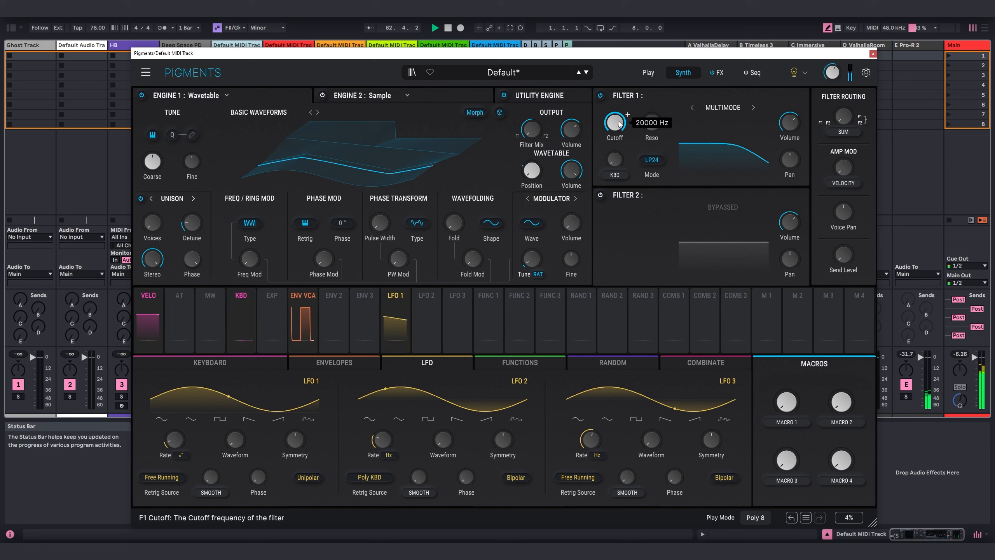
drag(620, 124, 620, 139)
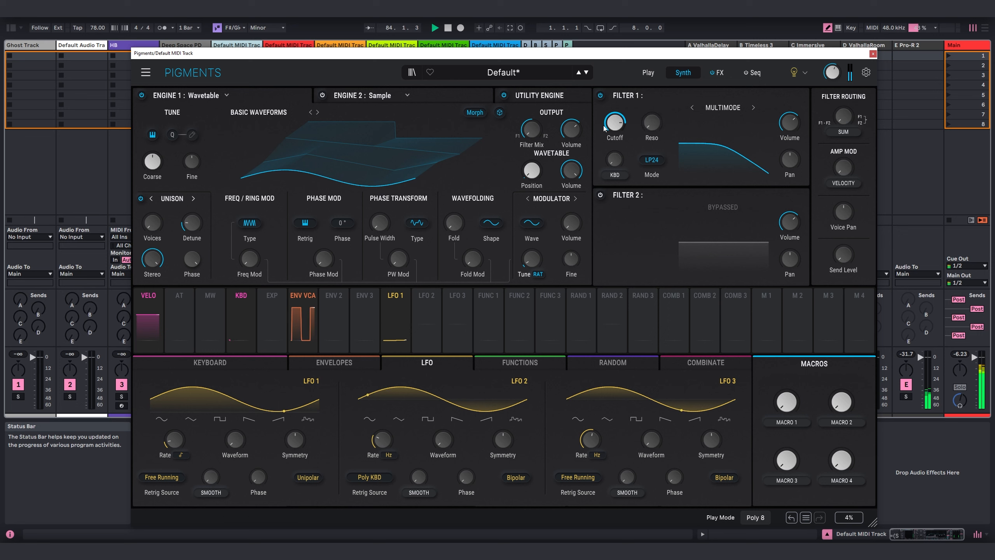
mouse_move(617, 126)
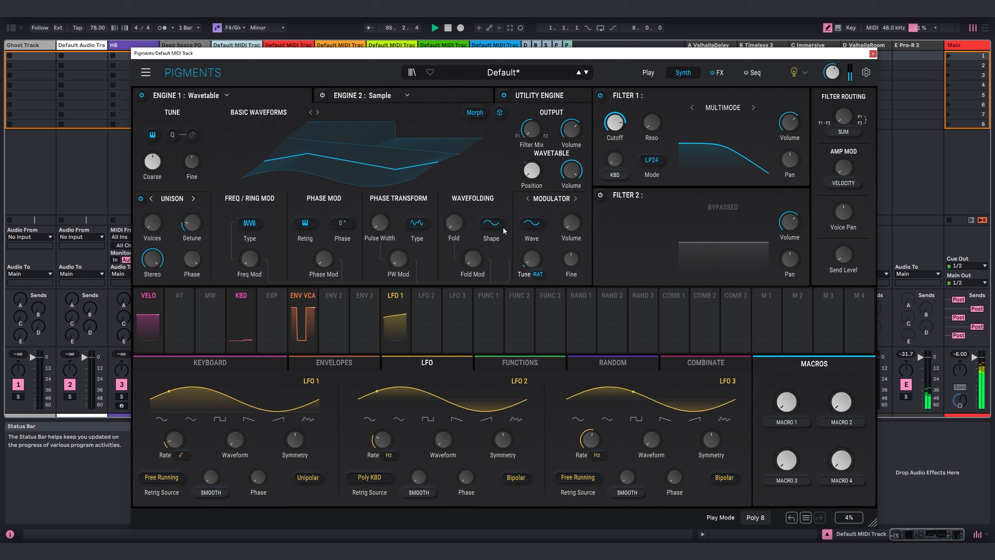
Shorten the decay of Env 2 to about 194 ms
click(370, 364)
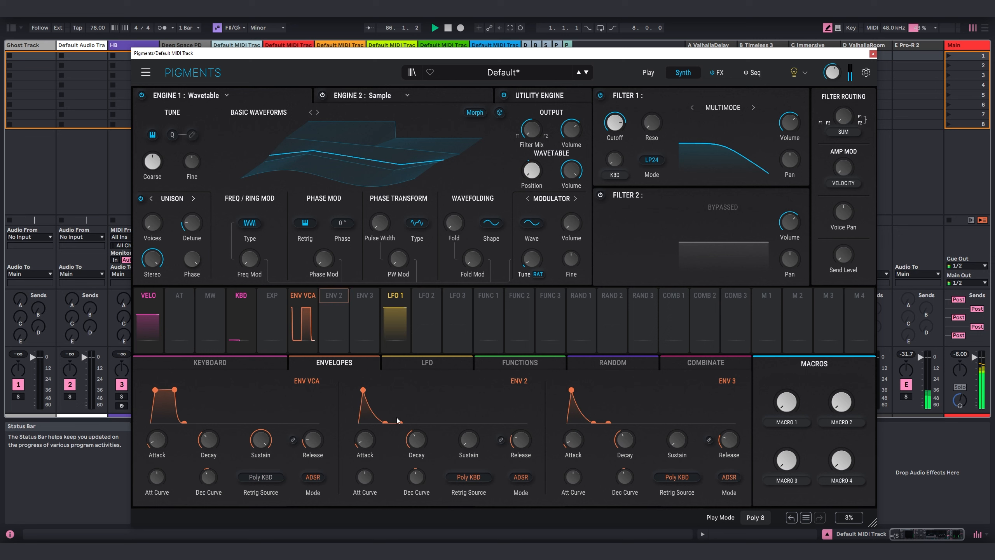
drag(416, 440, 417, 448)
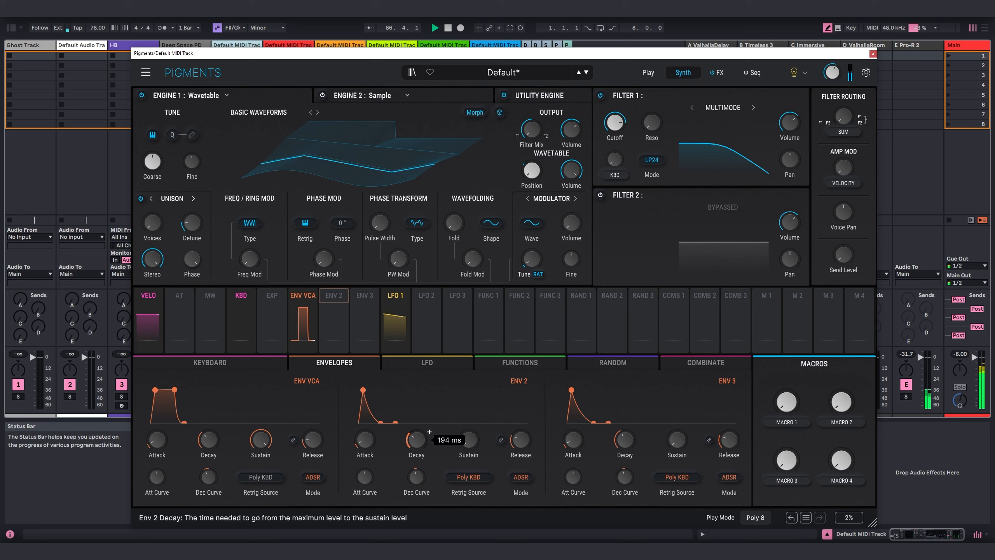
Assign Env 2 to modulate the Filter 1 cutoff with an amount of about 0.11
drag(339, 298, 615, 123)
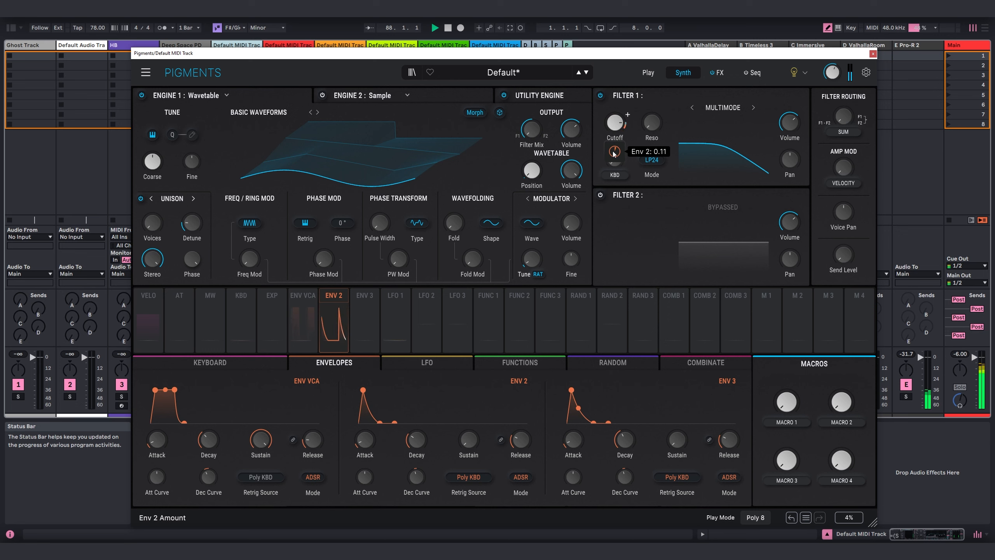
Remove the Delay and Reverb effects from the FX A chain
click(717, 72)
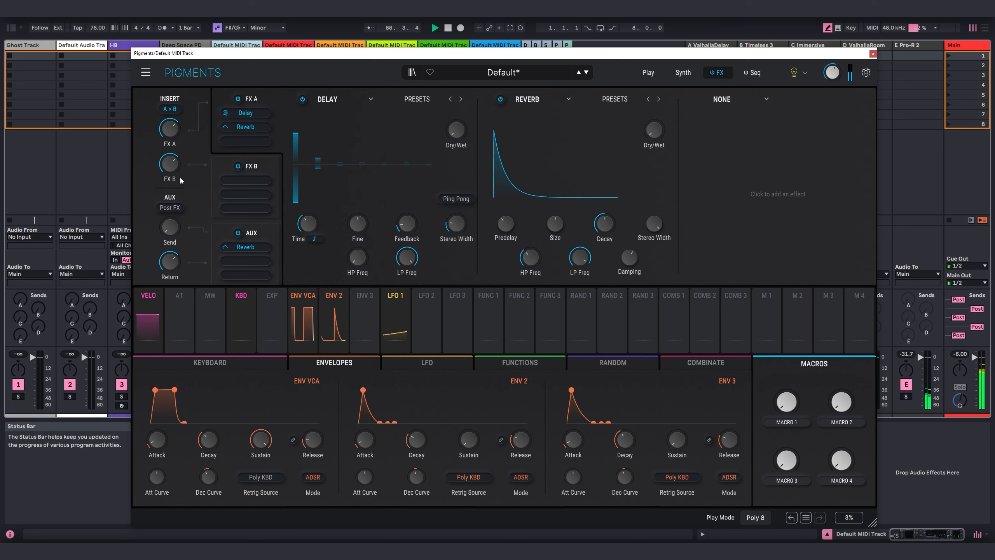
click(332, 99)
click(397, 132)
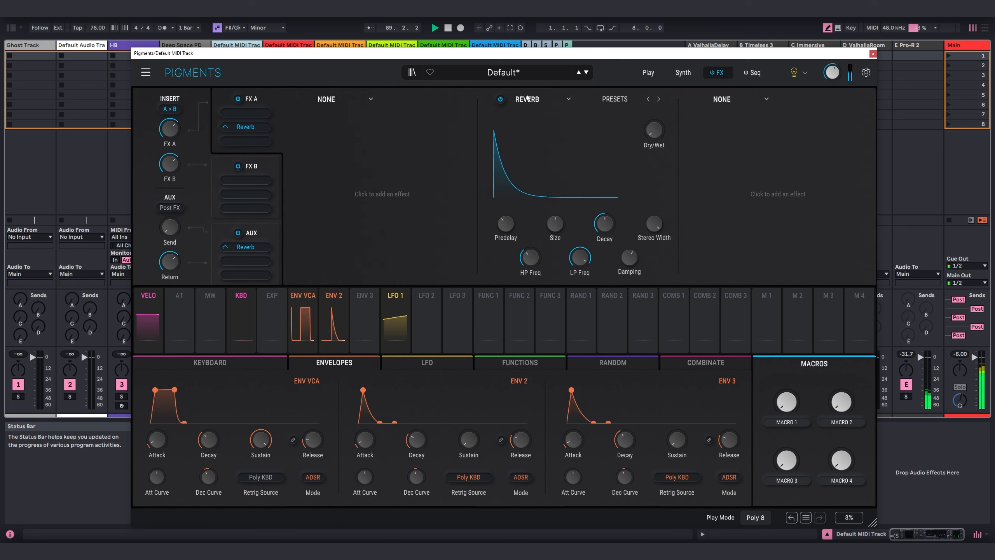
click(528, 98)
click(596, 131)
Add a Multiband effect to the first FX A slot and shorten its release time
click(378, 125)
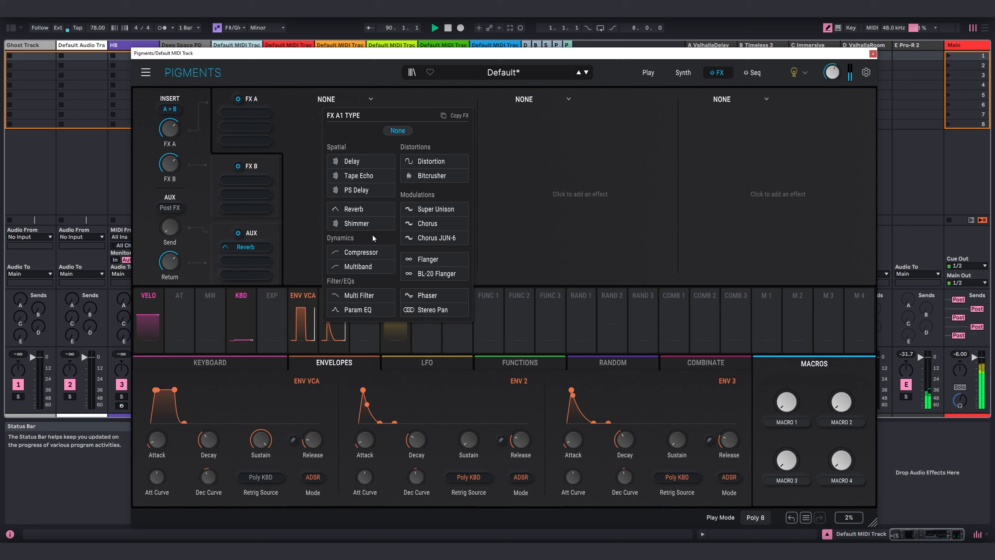
click(357, 267)
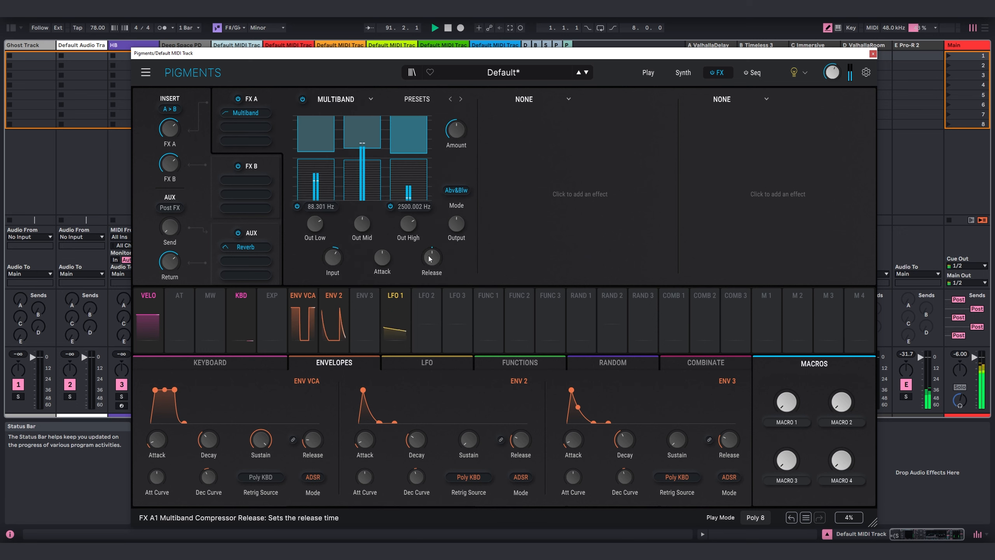
drag(430, 259, 380, 286)
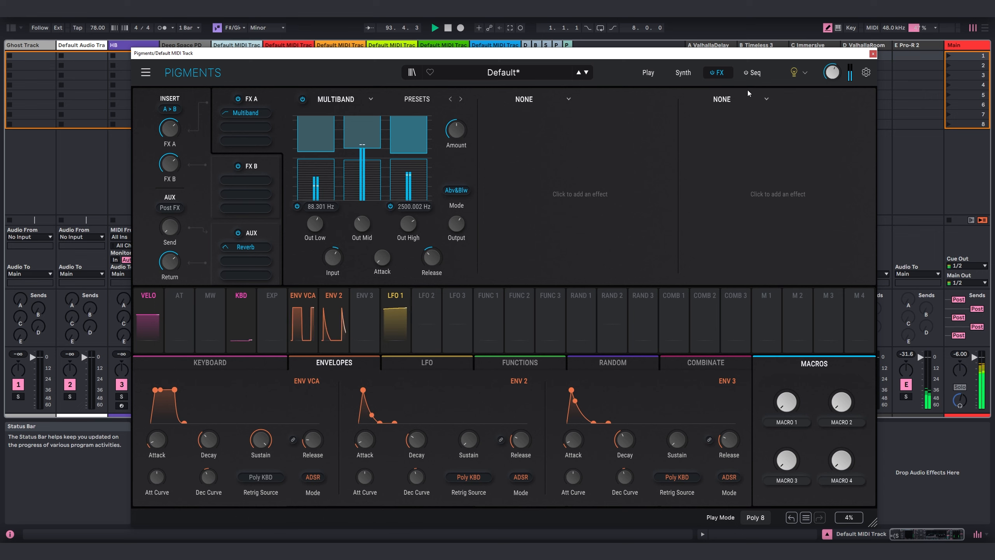
click(874, 54)
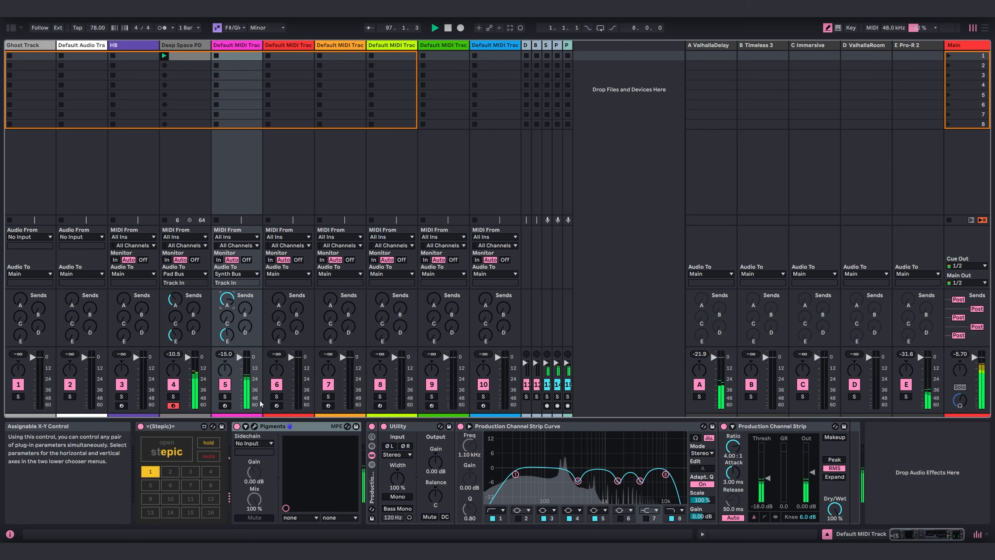
Reopen Pigments on track 5 and check its synth engine and filter settings
click(254, 427)
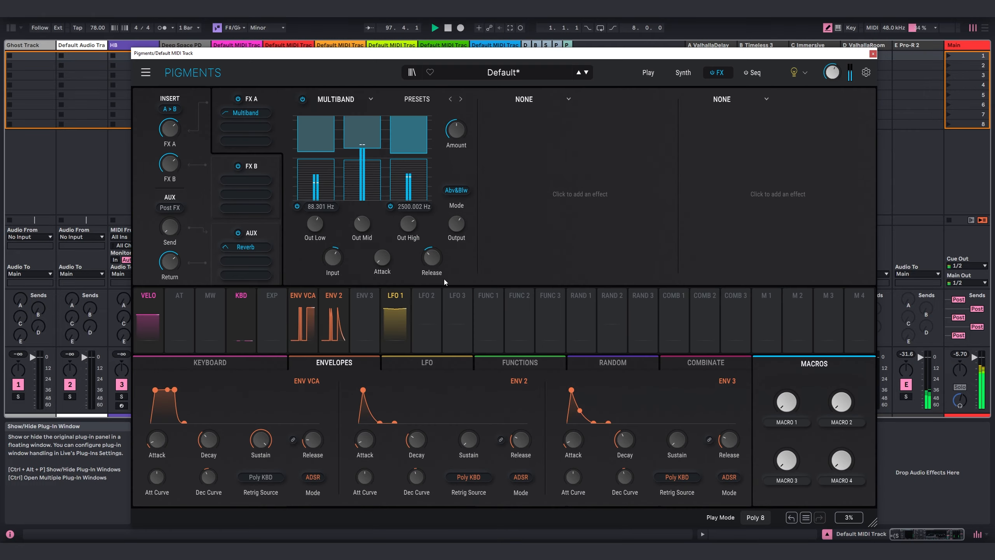
click(682, 73)
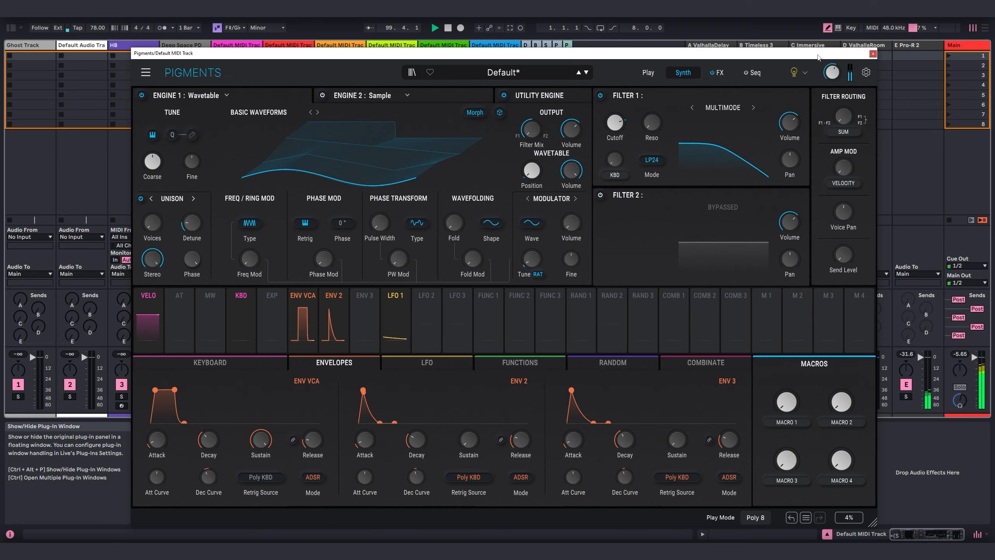
click(874, 54)
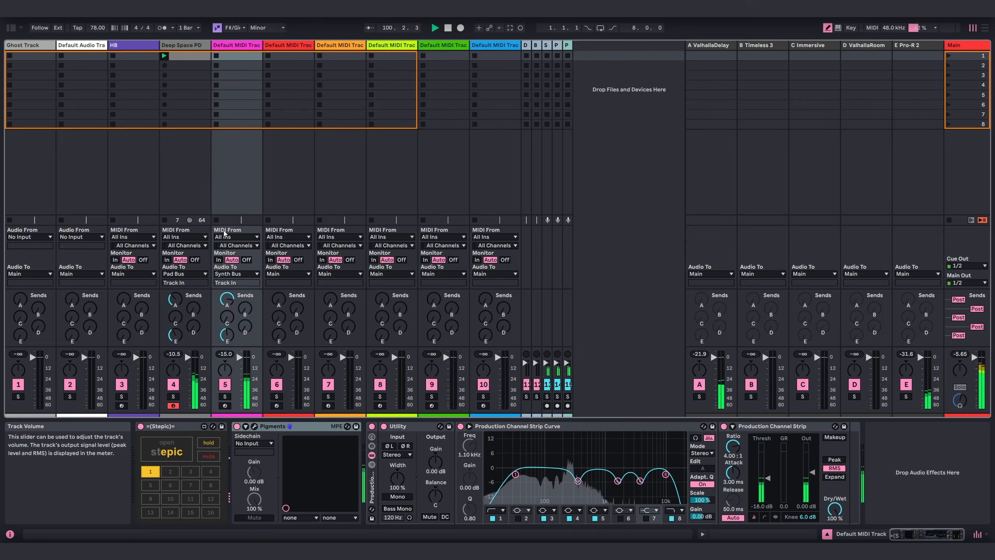
Inspect the Myth plug-in on the Deep Space PD track and return to track 5
click(195, 45)
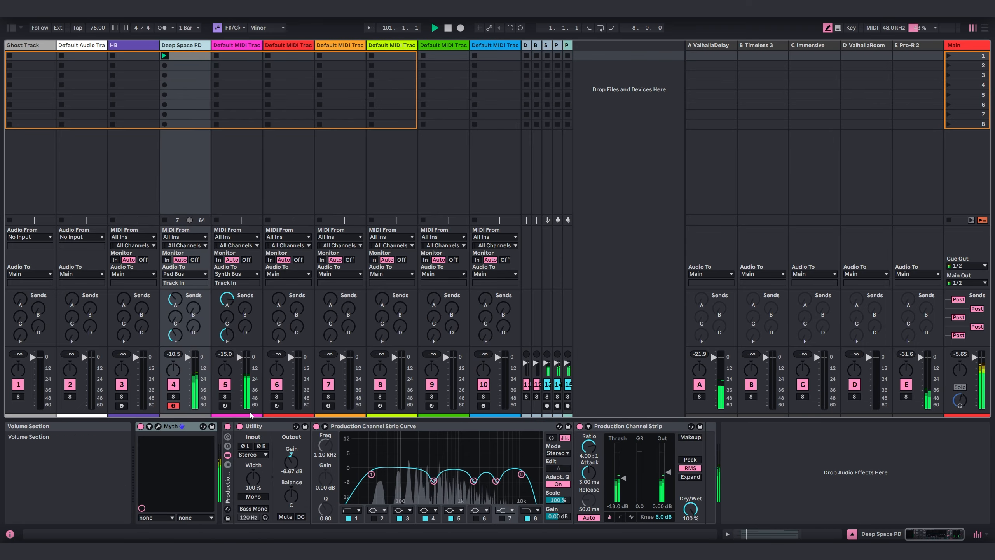
click(158, 427)
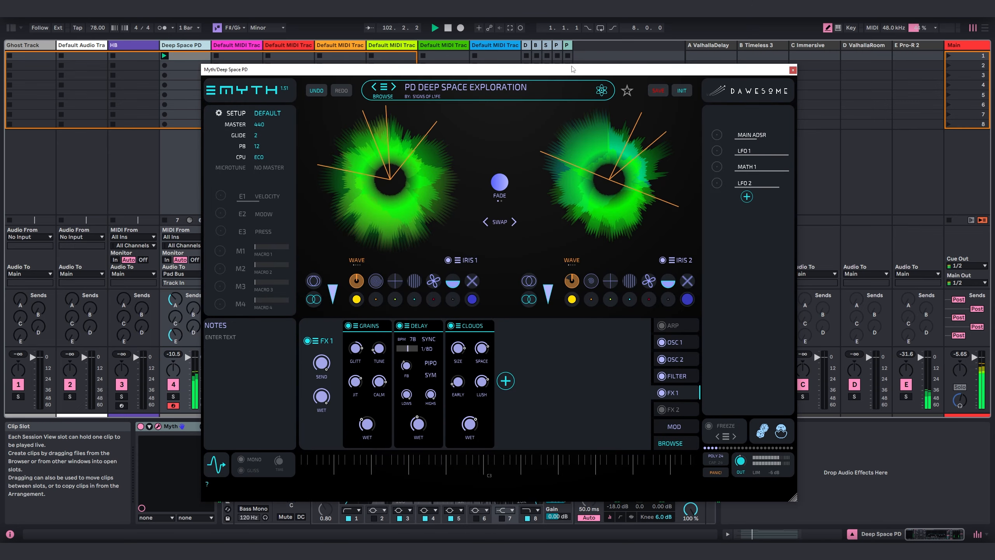
click(794, 70)
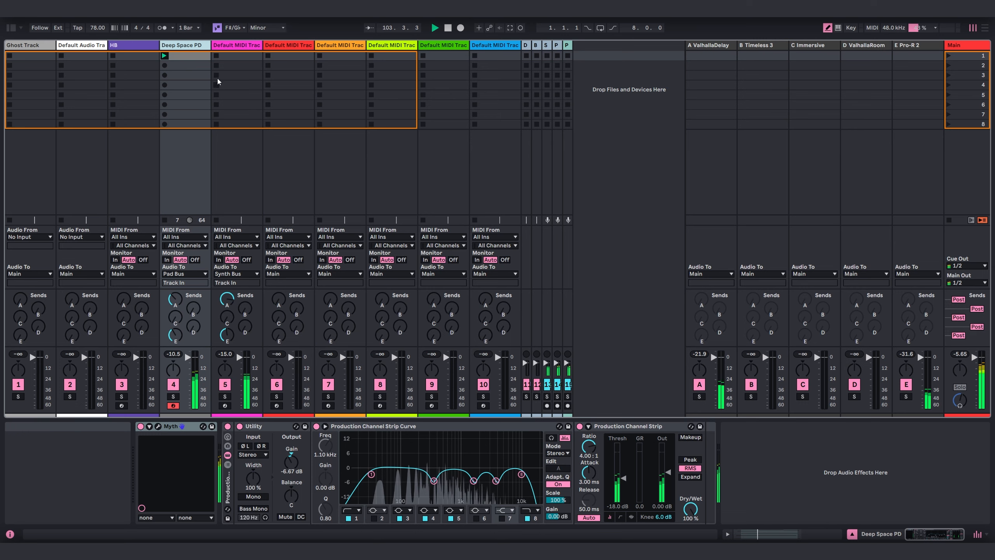
click(219, 418)
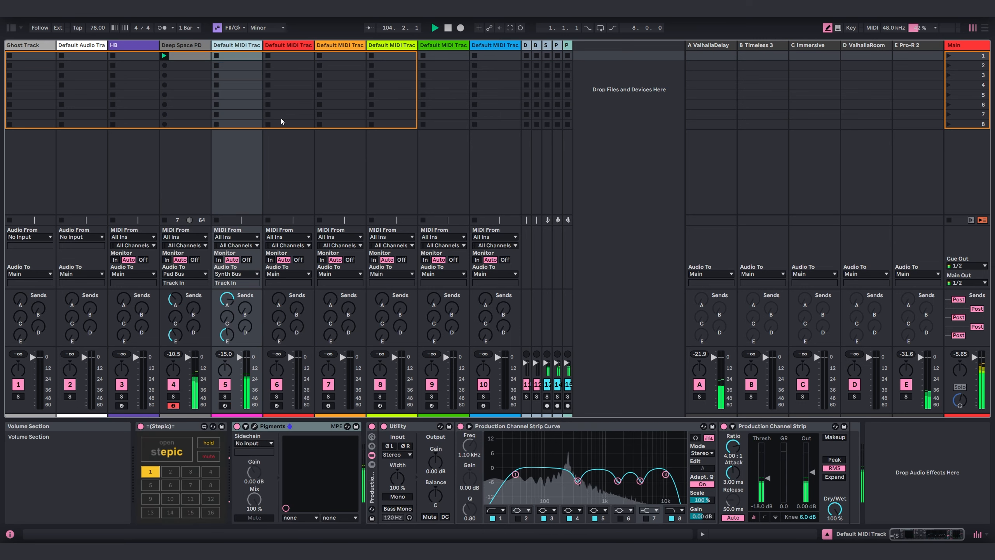
Load the Pigments synth from the browser's Synths collection onto MIDI track 6
click(288, 46)
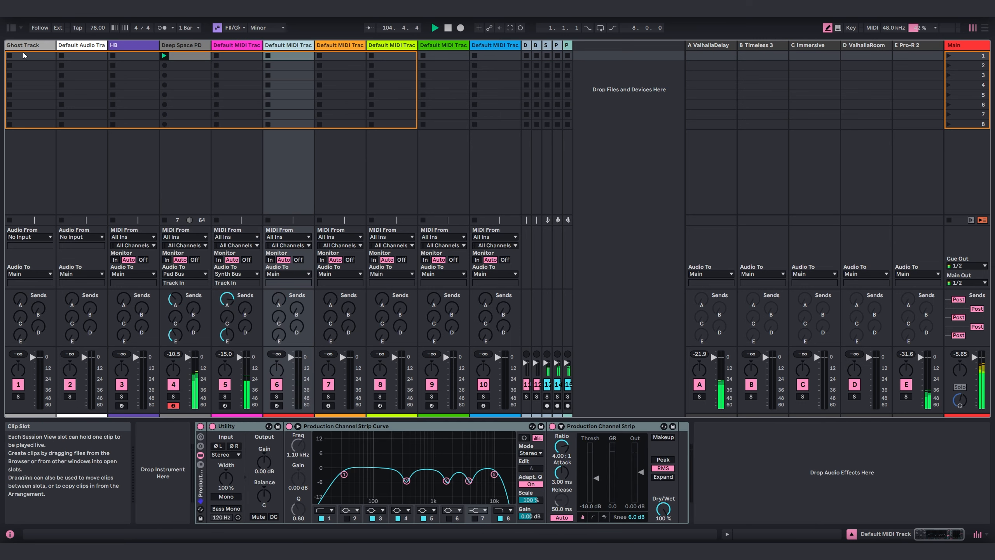
click(11, 27)
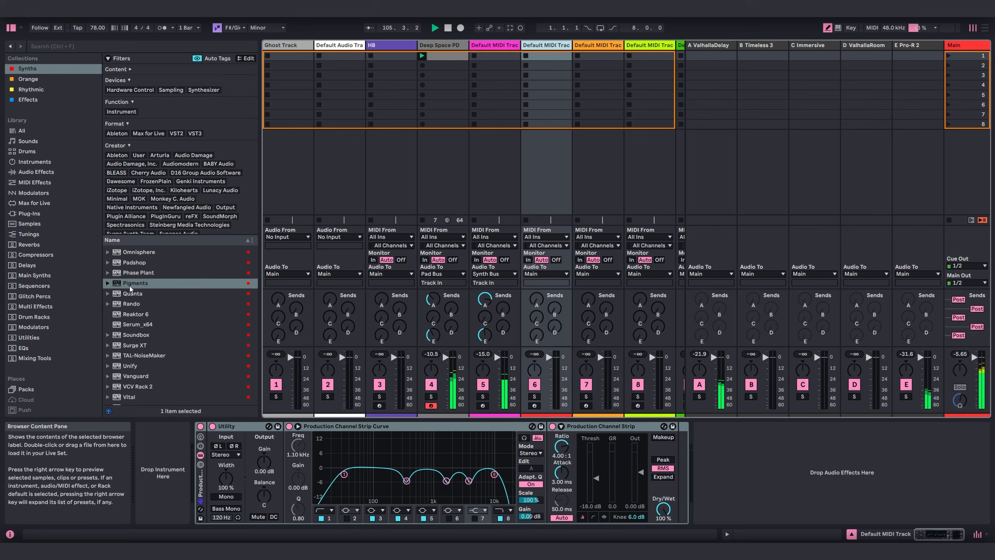
drag(131, 283, 558, 83)
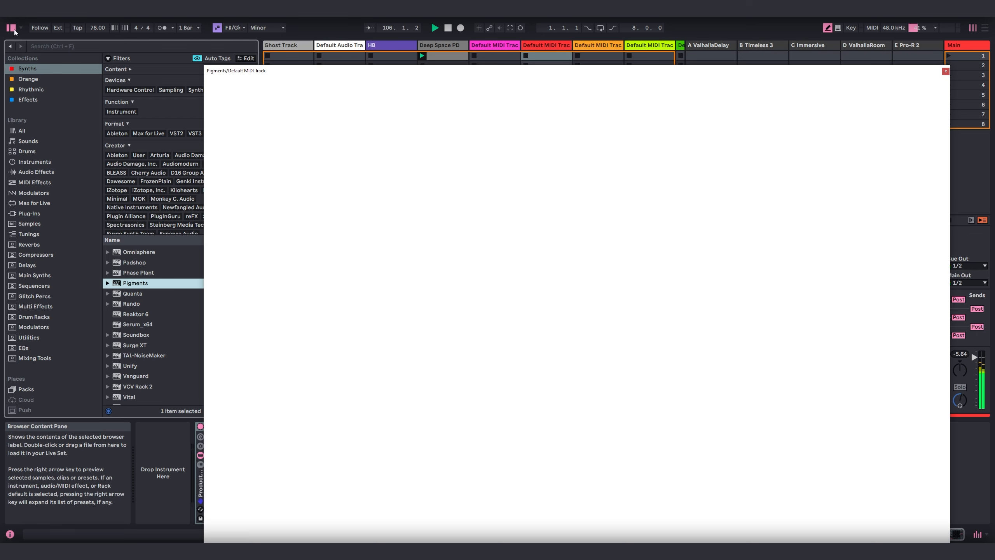
click(11, 28)
drag(302, 74, 221, 62)
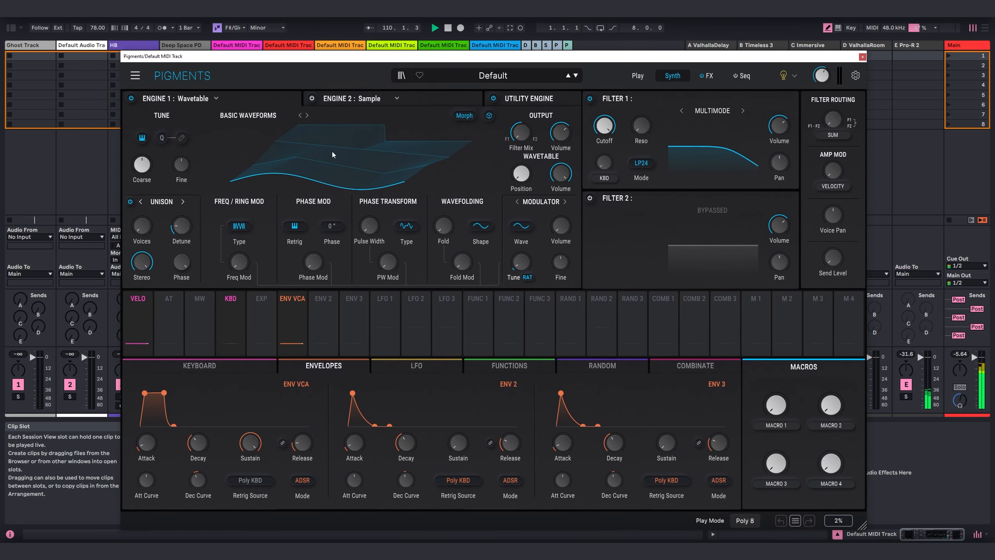
Move Engine 1's wavetable position to the saw shape and lower the Filter 1 cutoff
drag(393, 191, 393, 176)
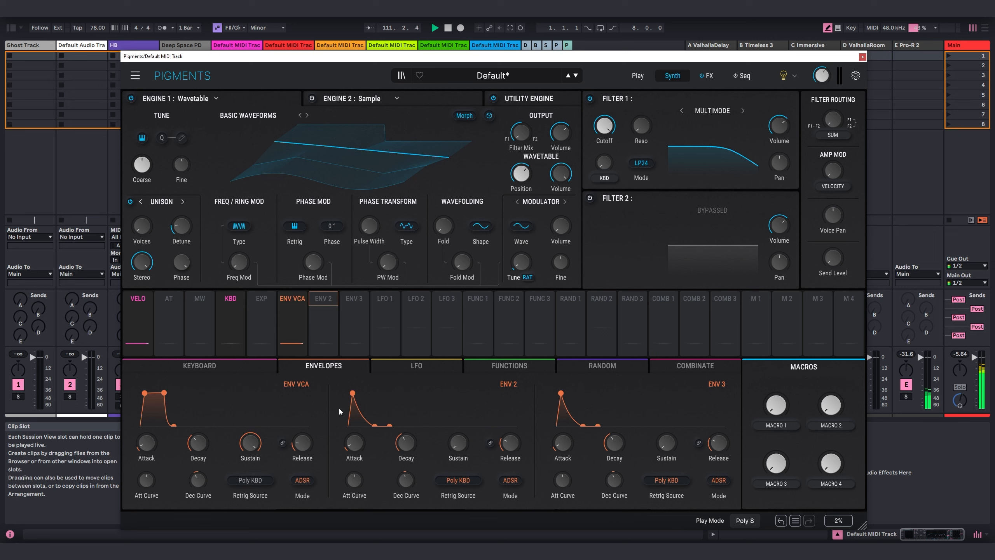
drag(615, 112, 617, 118)
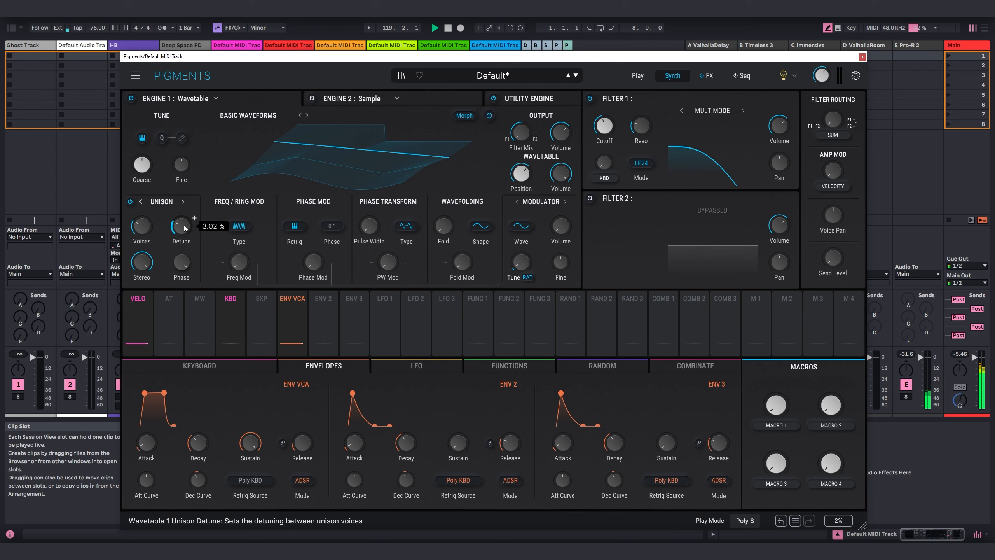
Set the Utility gain on track 6 to -1.67 dB
click(862, 57)
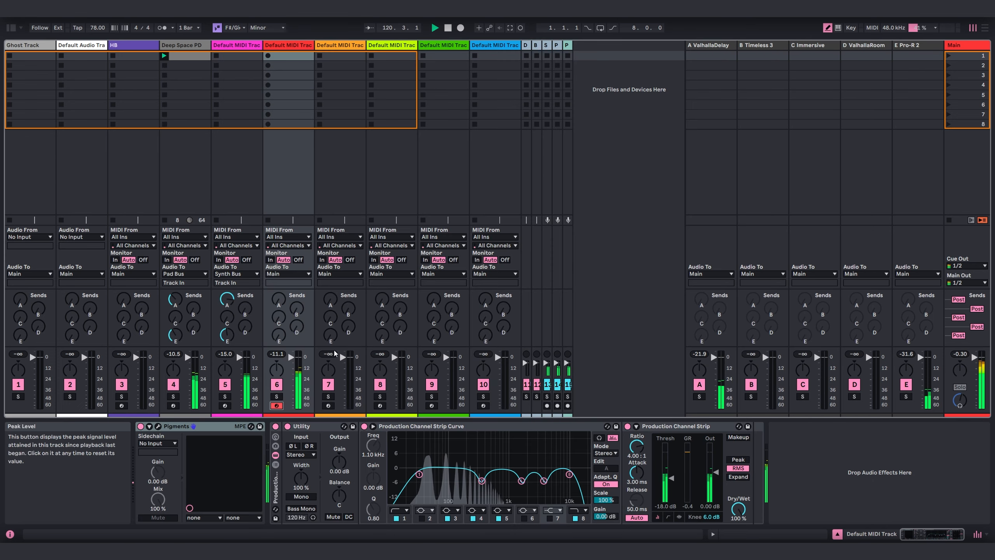
drag(341, 461, 340, 469)
Set track 6's Pigments LFO 1 to Free Running with the Straight only rate type and a slower rate
click(158, 427)
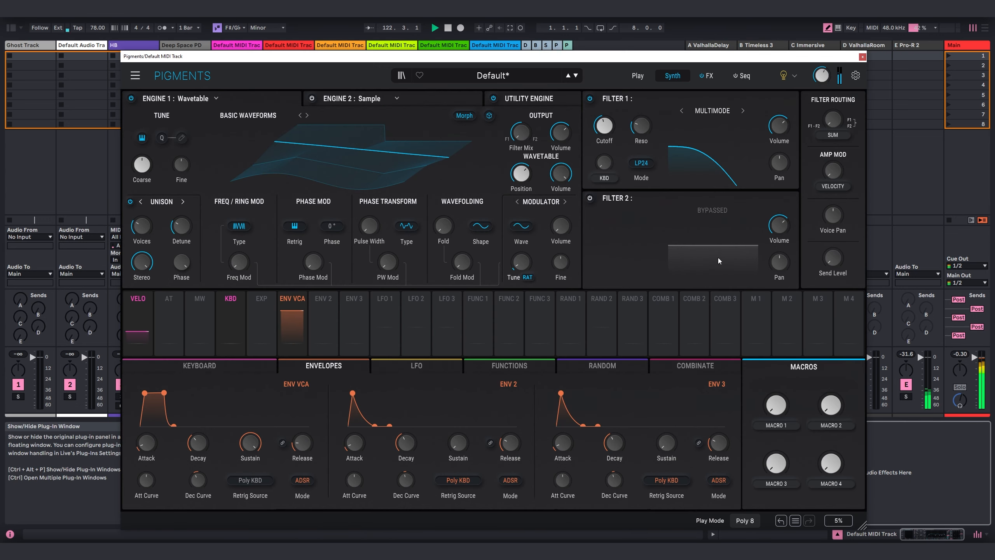
click(419, 365)
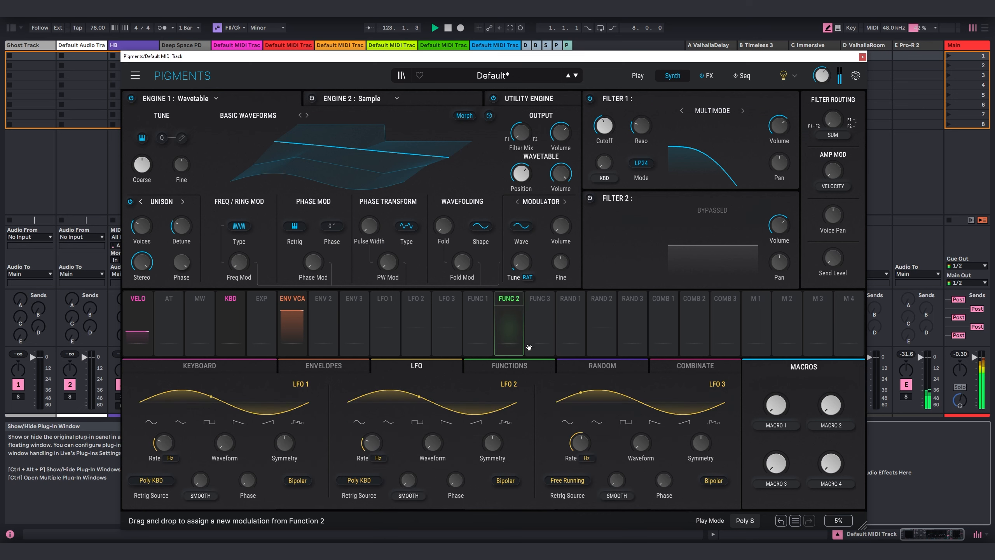
click(155, 481)
click(143, 335)
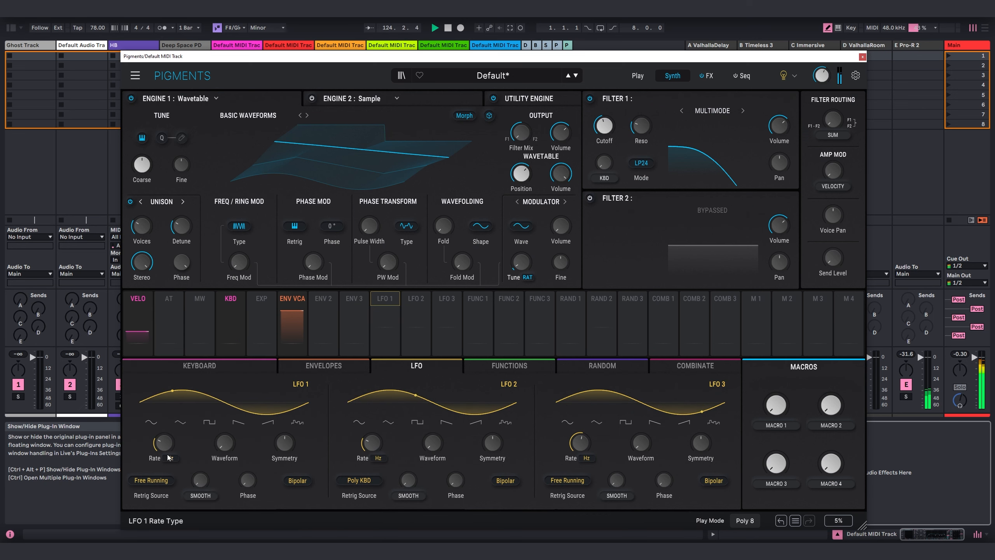
click(170, 457)
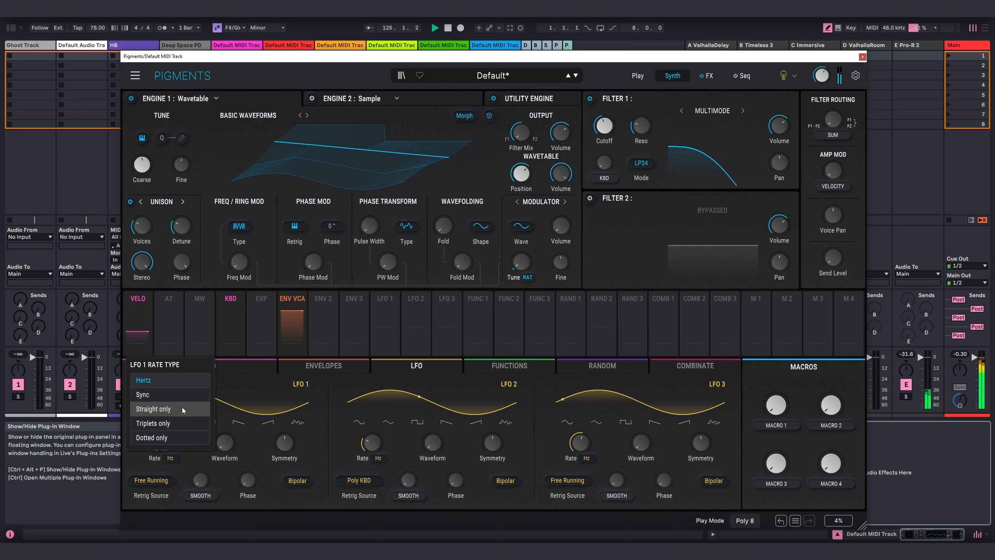
click(183, 410)
click(169, 457)
click(164, 410)
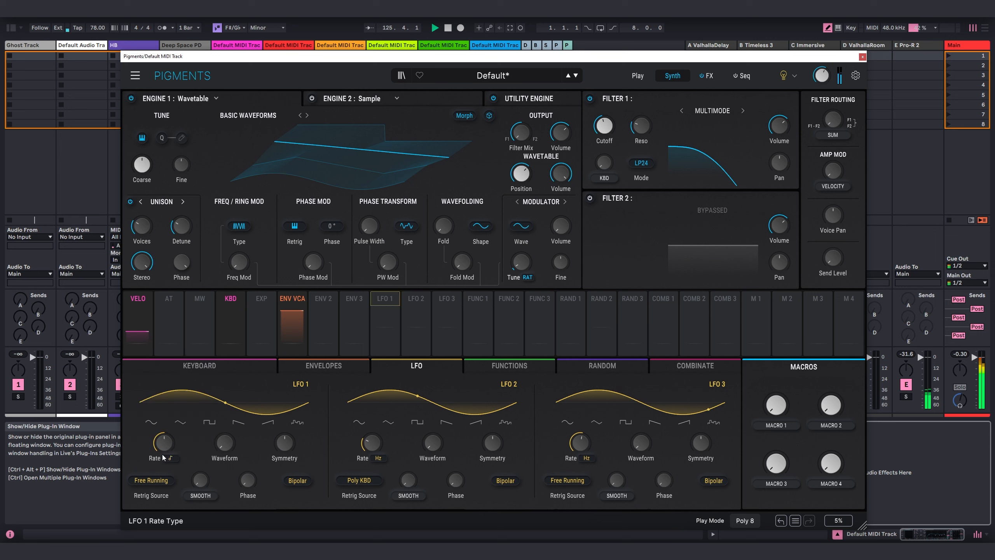
mouse_move(178, 435)
Modulate the Filter 1 cutoff with LFO 1 at an amount of 0.16 and raise the cutoff slightly
click(387, 302)
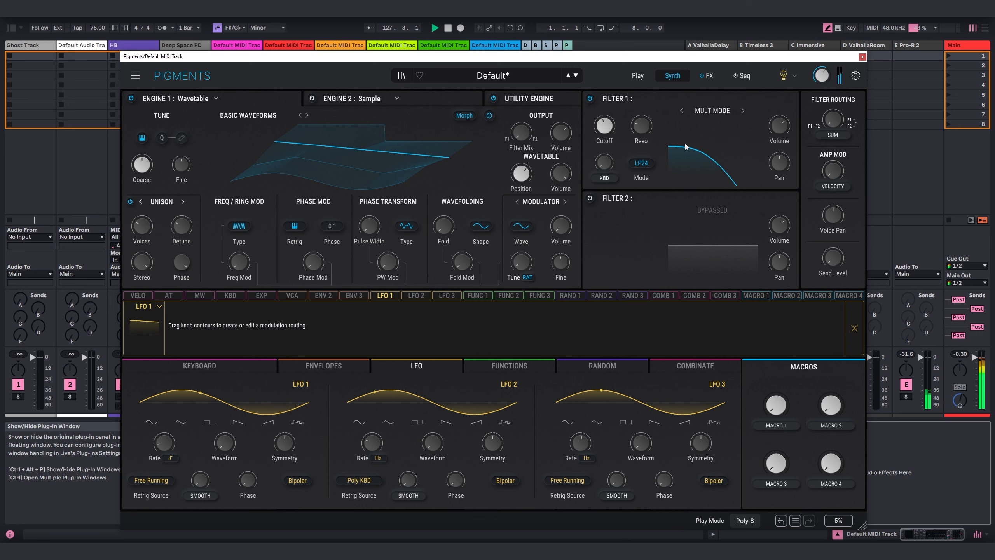
click(609, 110)
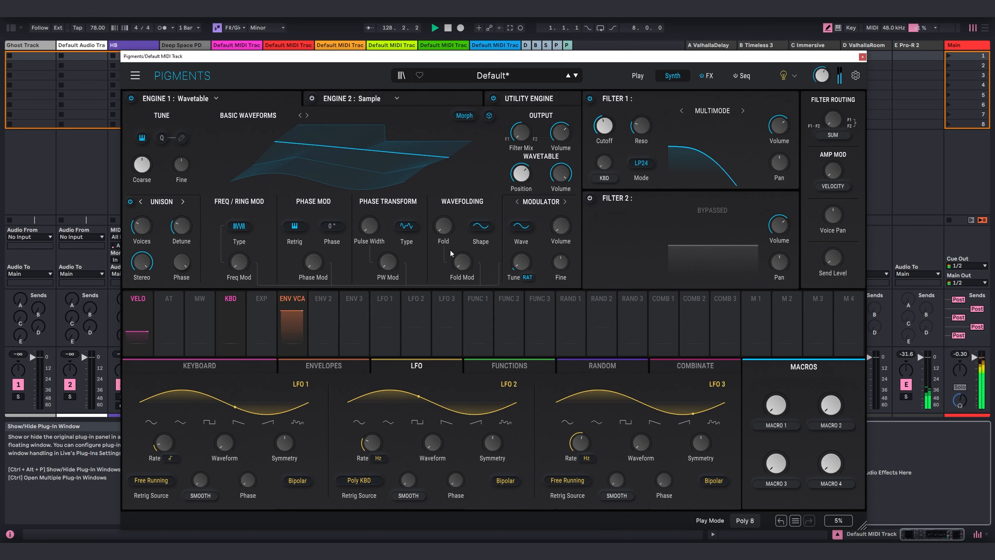
click(388, 334)
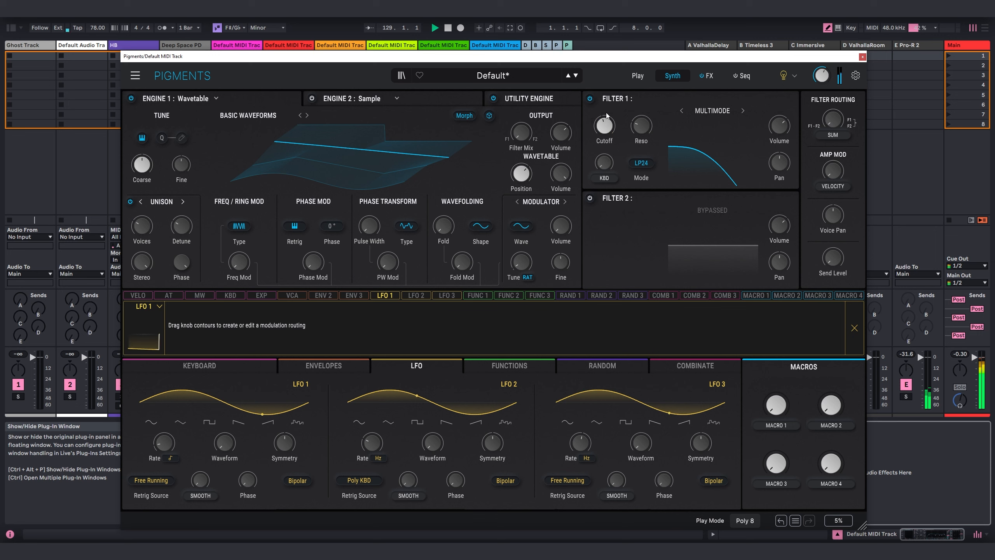
drag(607, 115, 607, 110)
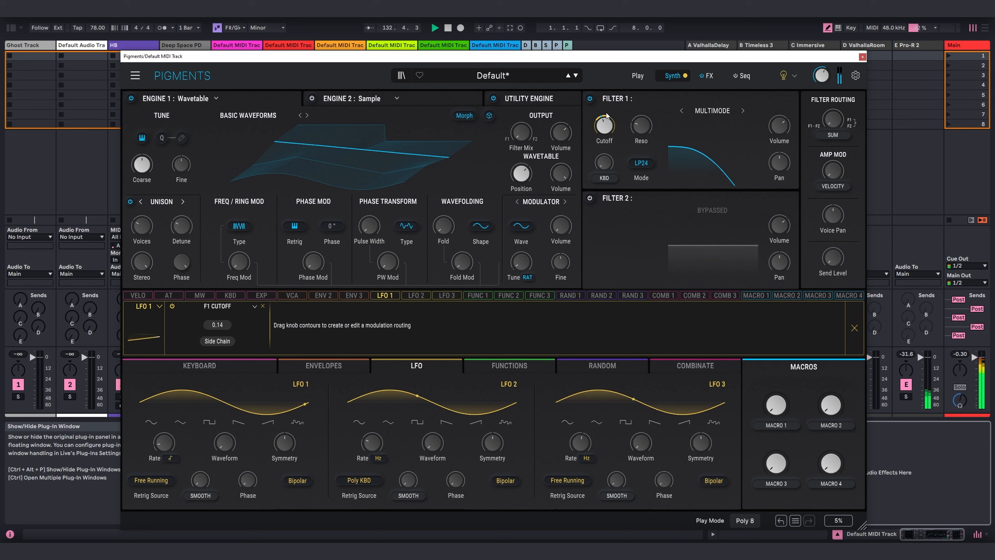
mouse_move(614, 126)
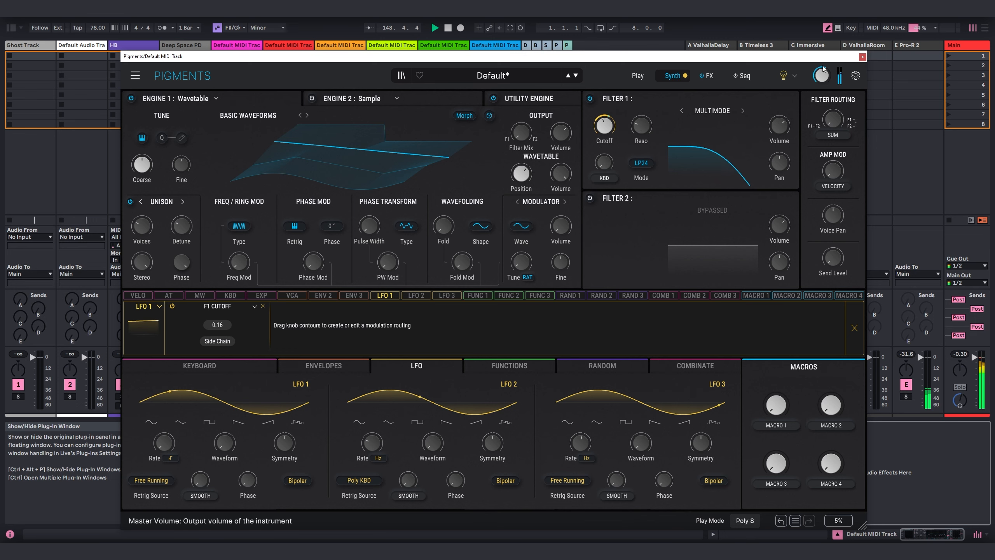
click(862, 56)
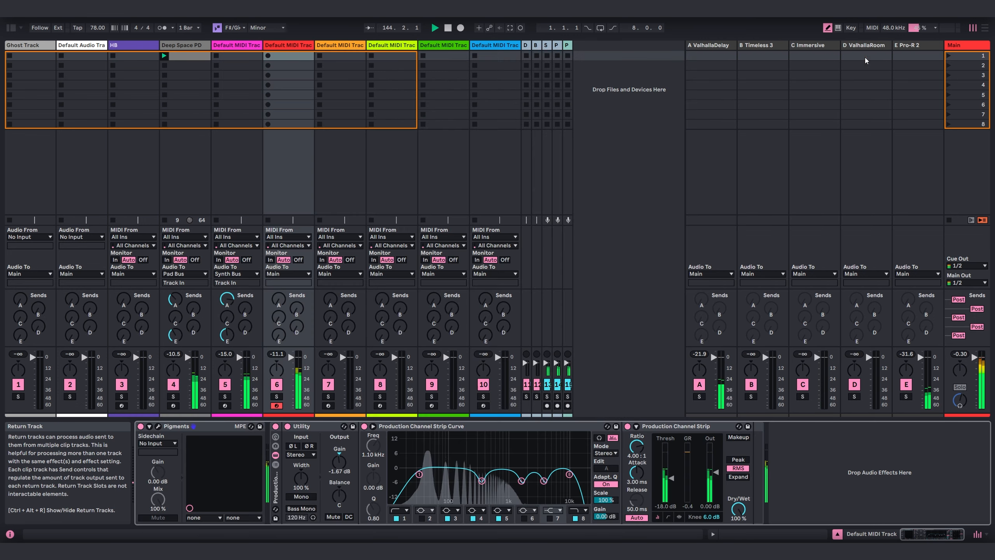
Create a MIDI clip in track 6's first slot, enlarge its note editor and set the loop length to 16 bars
double_click(290, 57)
drag(536, 356, 536, 114)
scroll(422, 393, down, 3)
drag(195, 189, 195, 169)
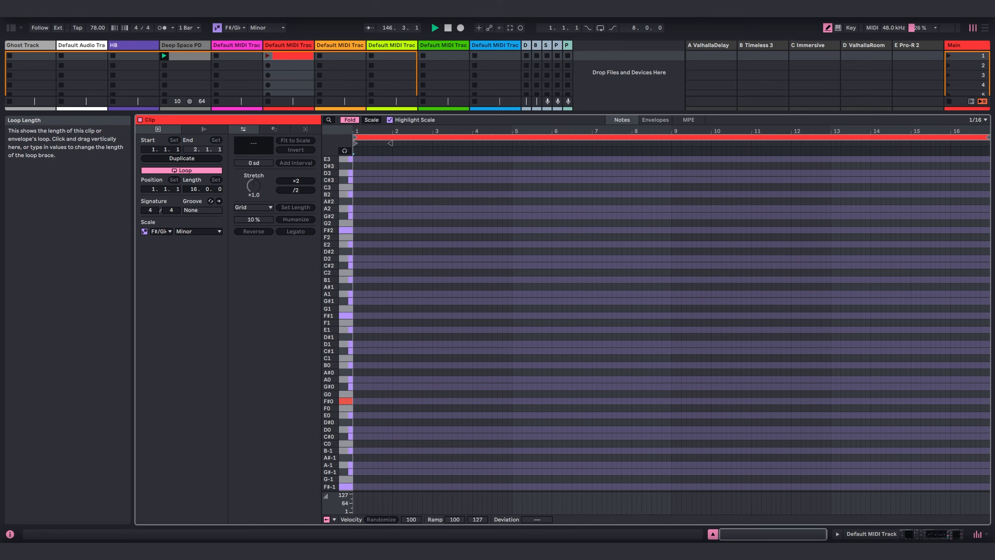
Set the note grid to 4 bars and enter a four-bar F#0 note at the start of the clip
right_click(359, 397)
click(404, 319)
click(393, 316)
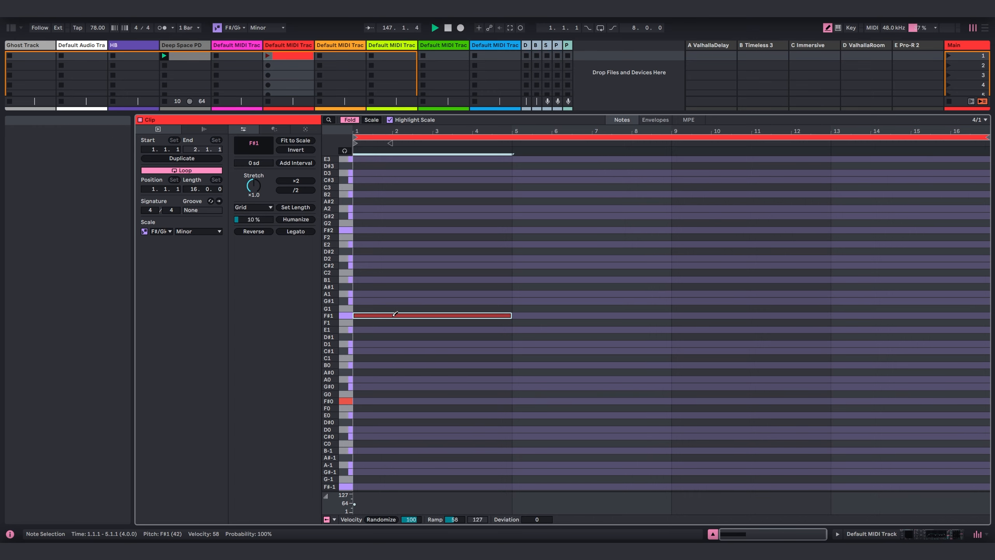
click(388, 315)
click(370, 399)
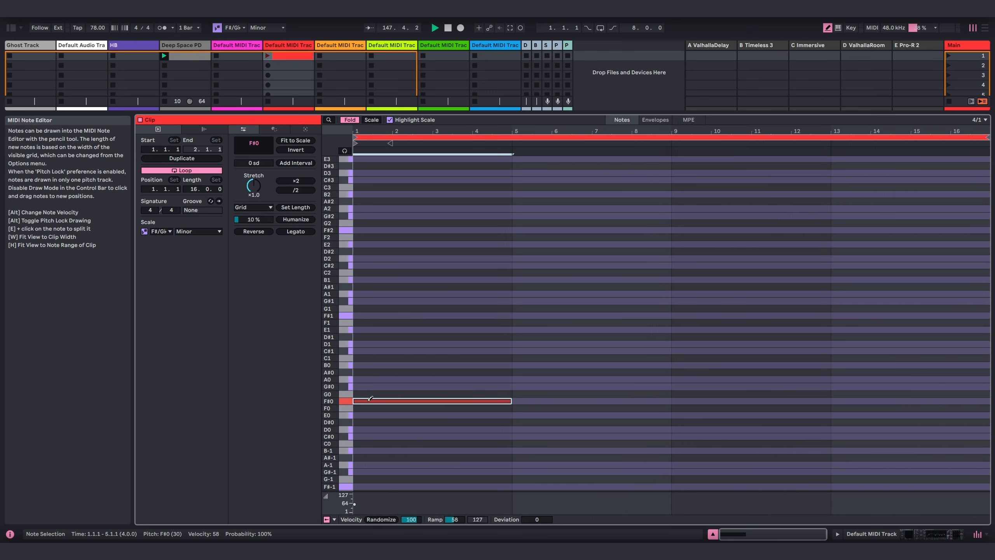
Extend the F#0 note across all 16 bars of the clip and launch scene 1
drag(513, 400, 990, 401)
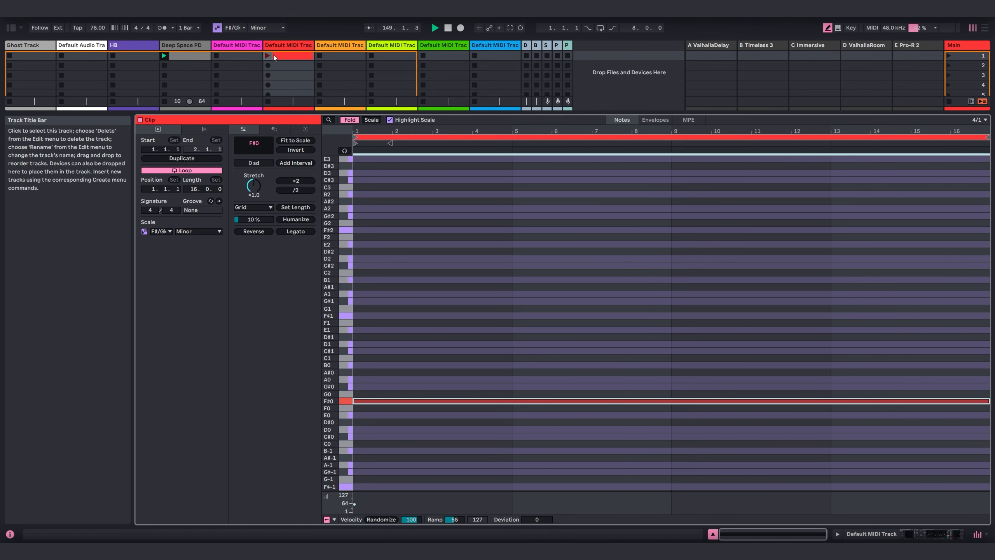
click(948, 55)
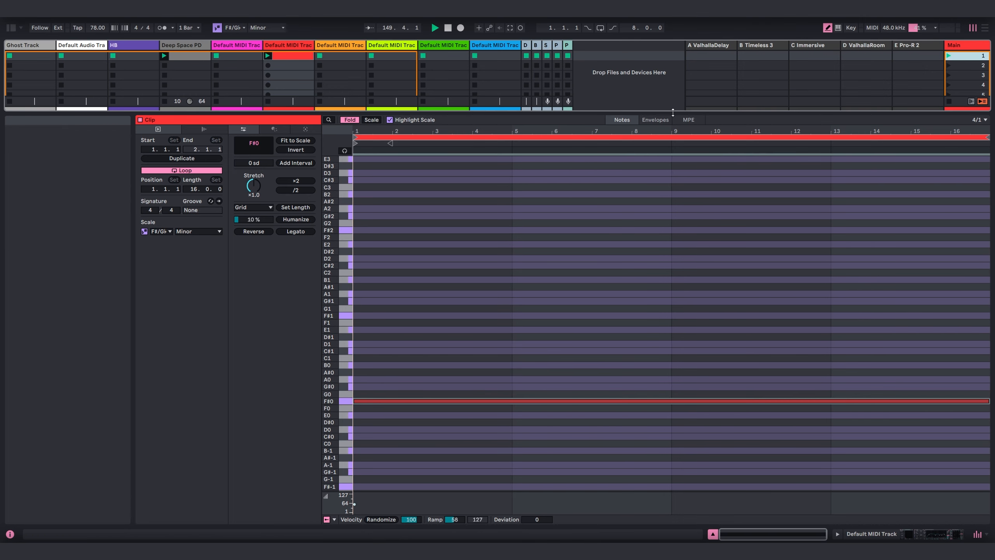
Bring the mixer's routing section into view and route track 6's audio output to the Bass Bus
drag(670, 112, 714, 410)
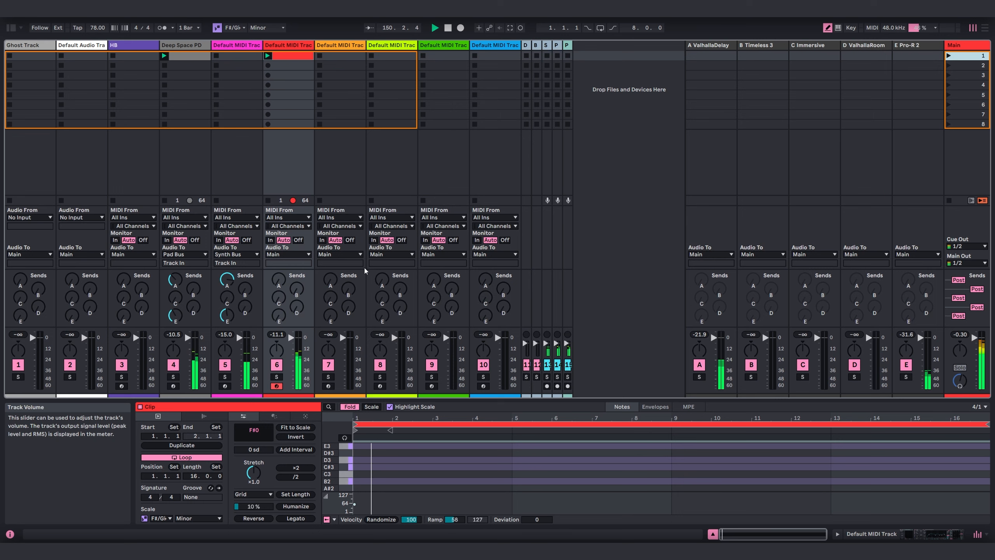
click(286, 254)
click(291, 331)
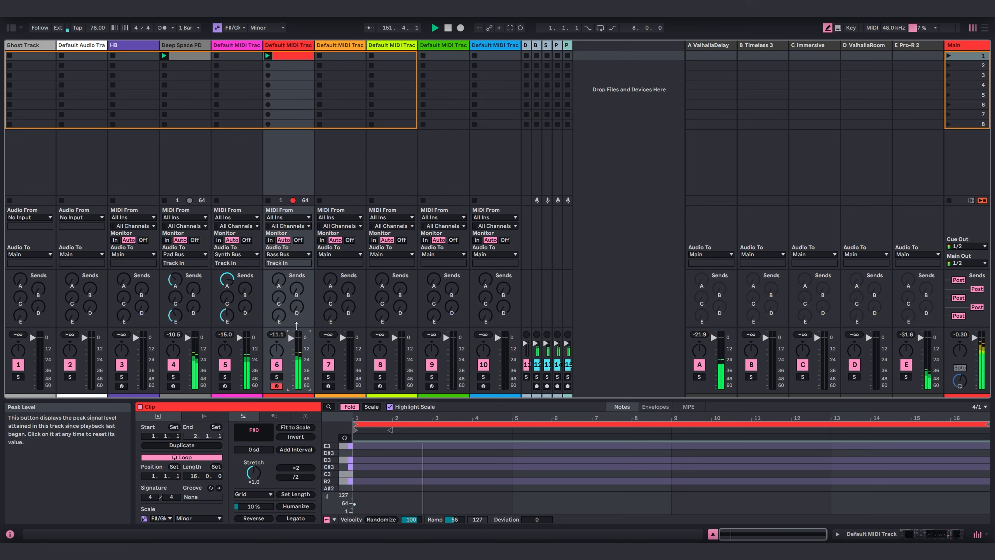
Review the device chains of tracks 6, 4 and 5, including track 5's Stepic and Pigments windows
key(shift+Tab)
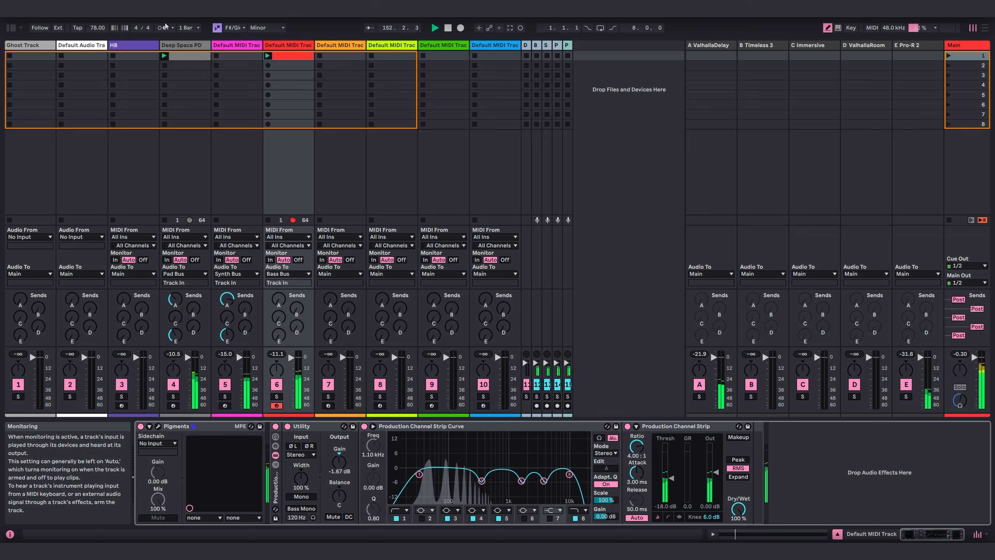
click(175, 47)
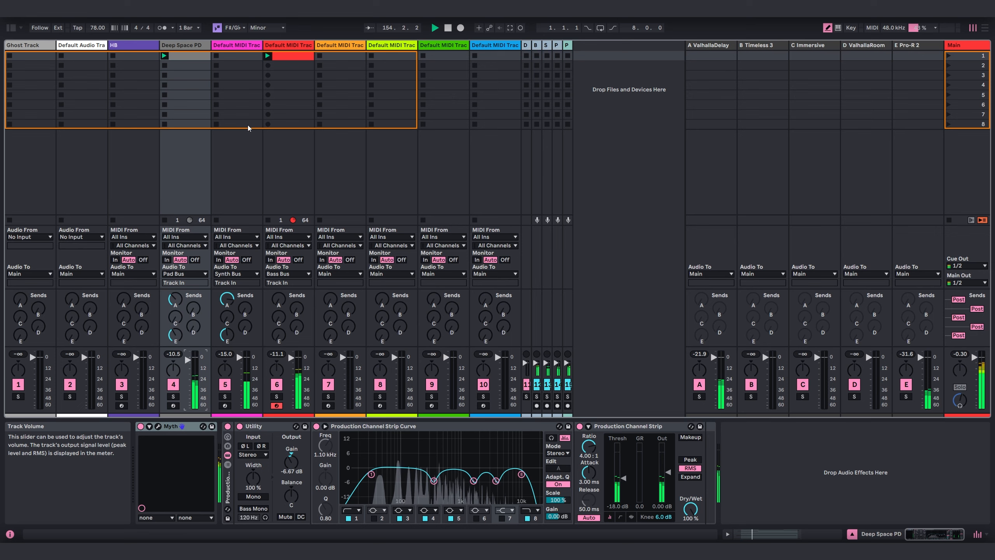
click(232, 47)
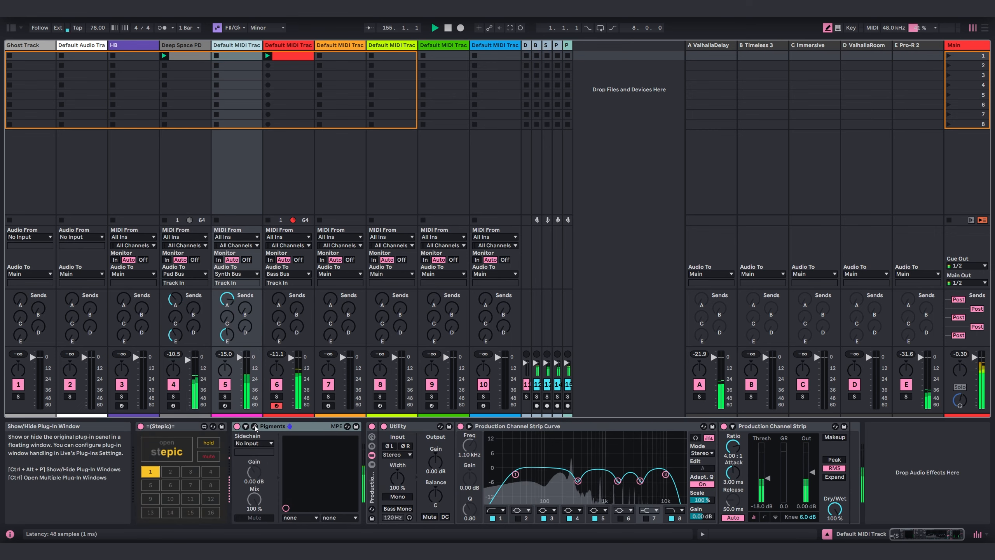
click(176, 448)
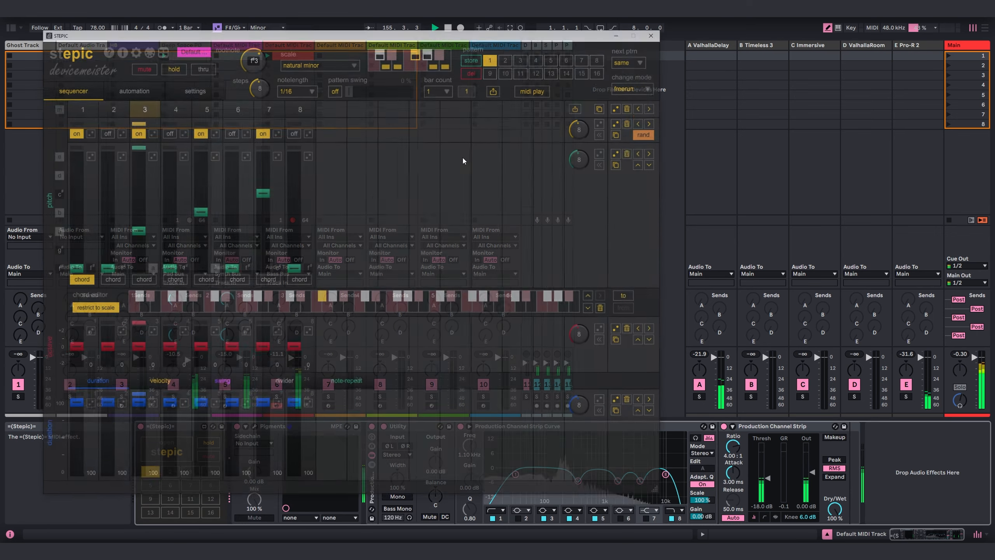
click(655, 33)
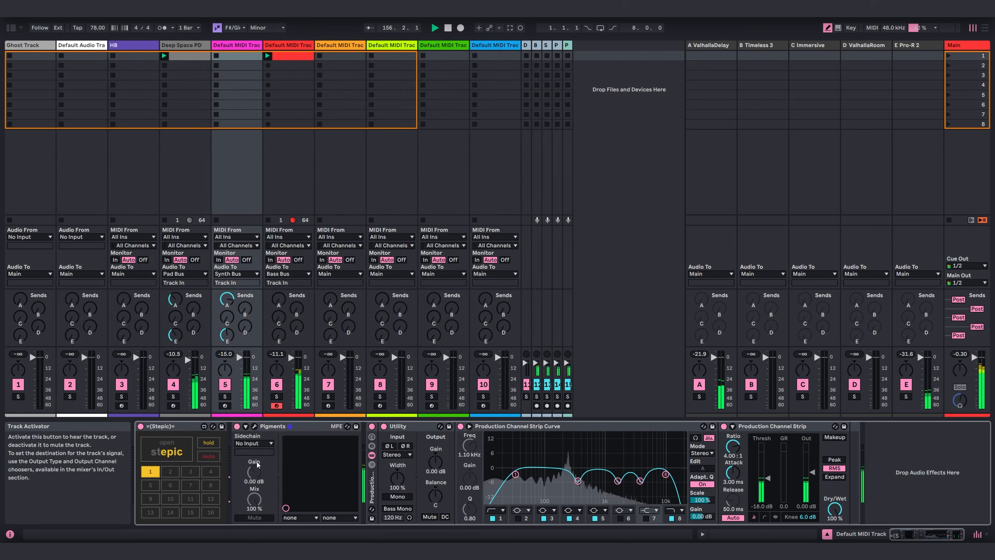
click(255, 426)
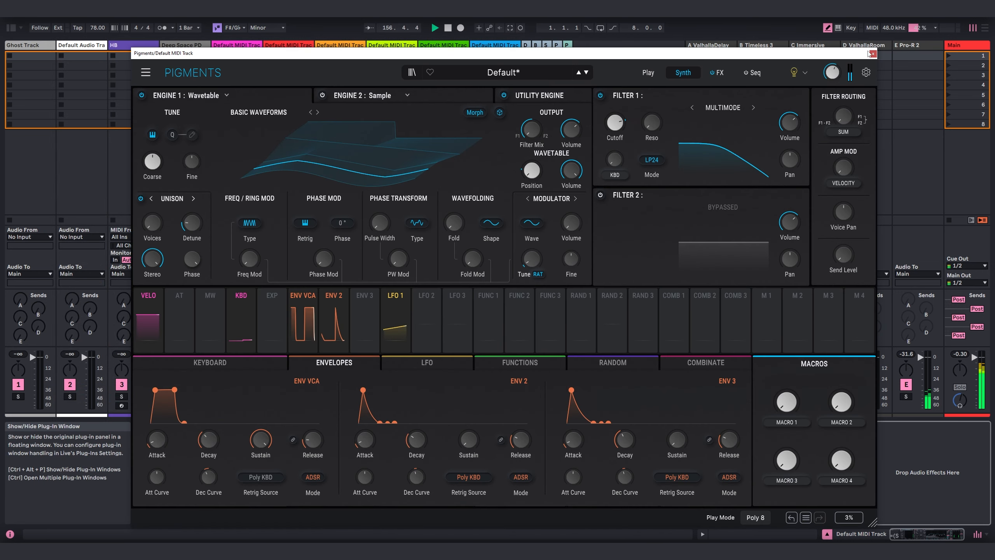
click(873, 54)
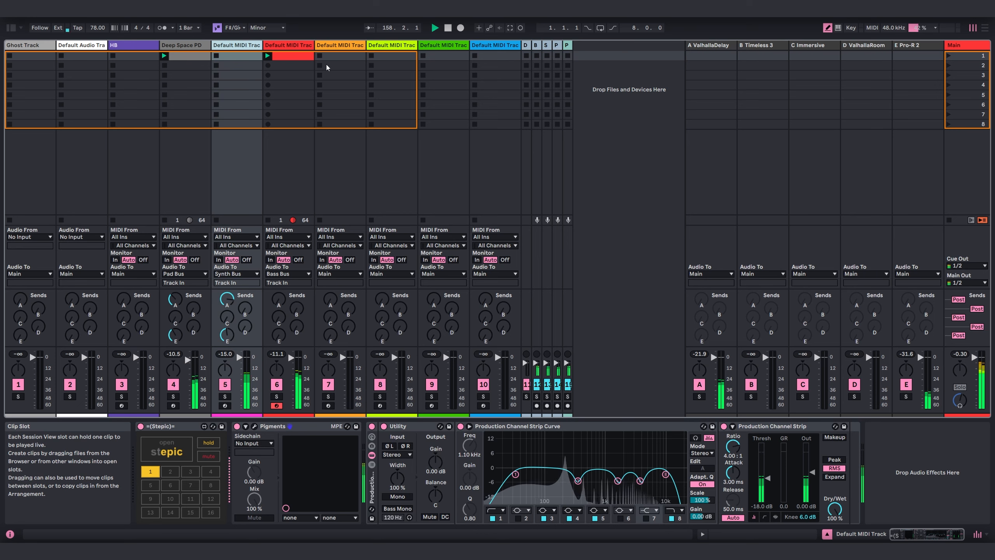
Rename track 5 as 4 Note Seq and track 6 as Bass
text(4 Note Seq)
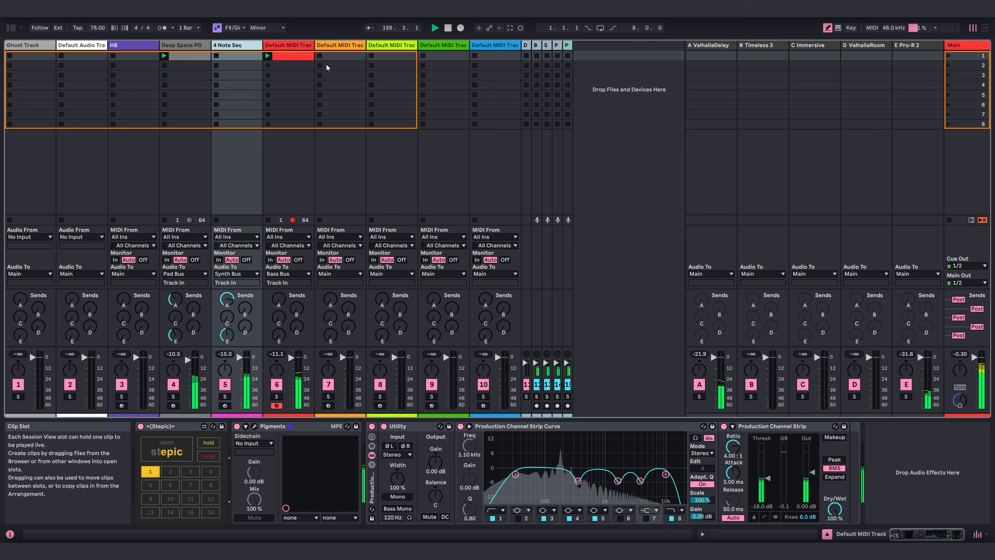
key(Tab)
text(Bas)
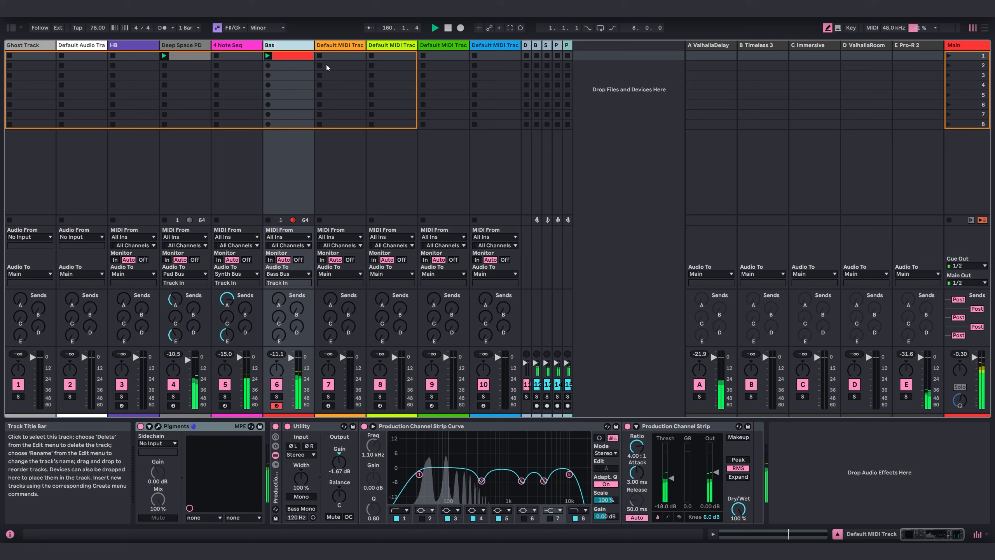
text(s)
key(Return)
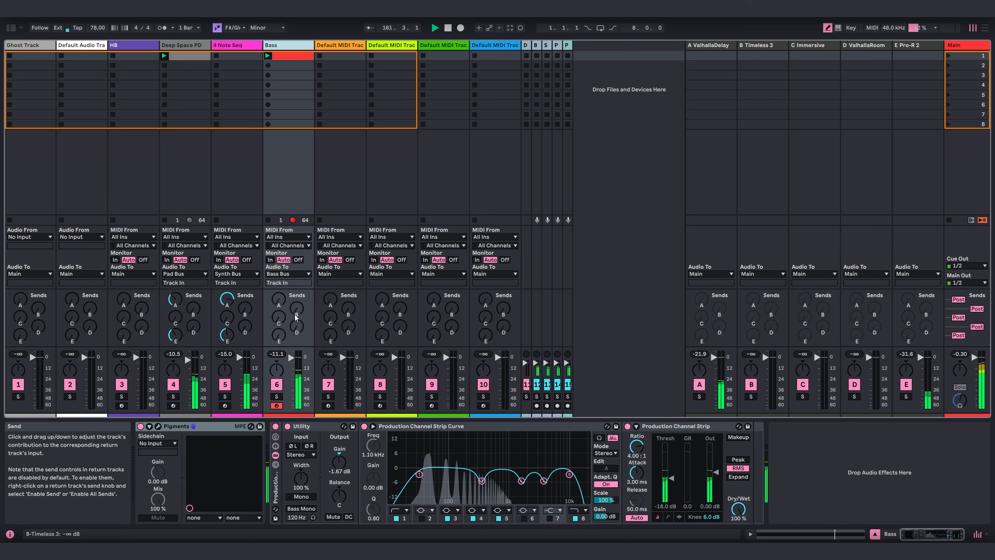
Send the Bass track to the E Pro-R 2 return at about -33.6 dB
drag(278, 336, 279, 317)
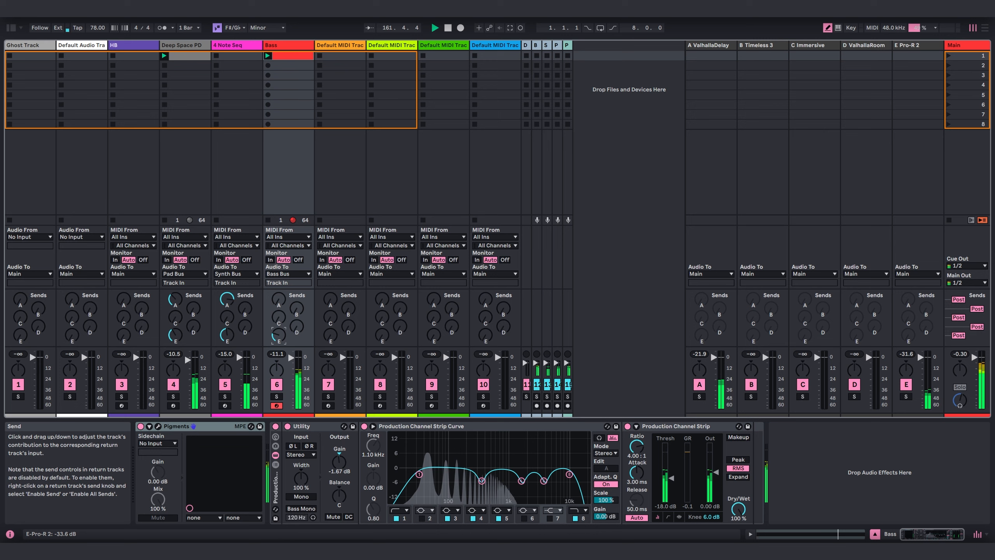
click(294, 359)
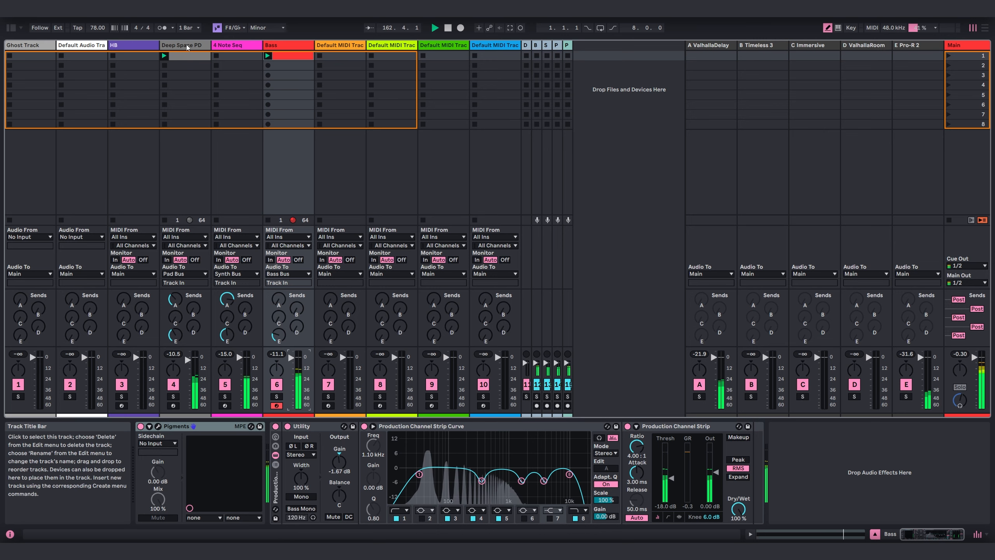
Compare the 4 Note Seq and Bass device chains and inspect the Bass track's Pigments settings
click(239, 46)
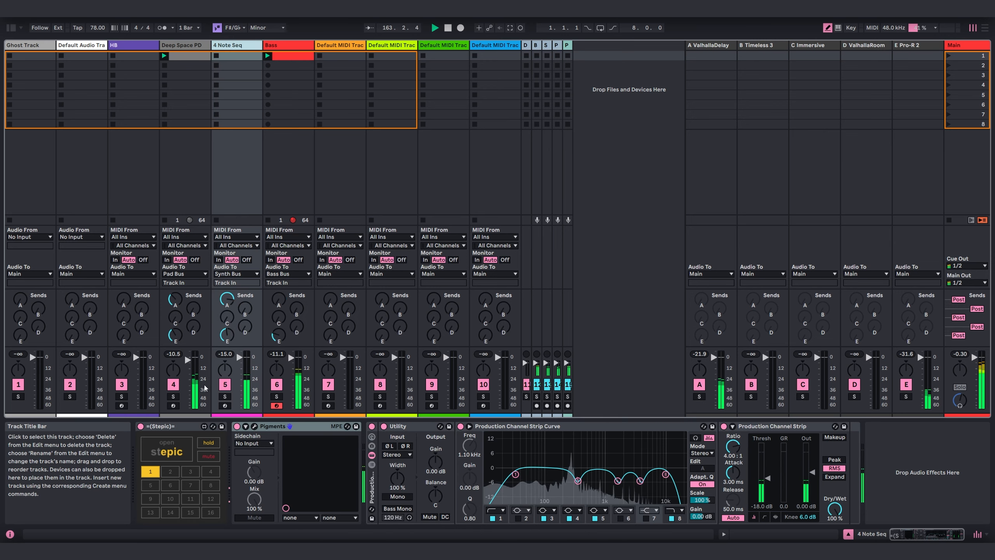
click(277, 46)
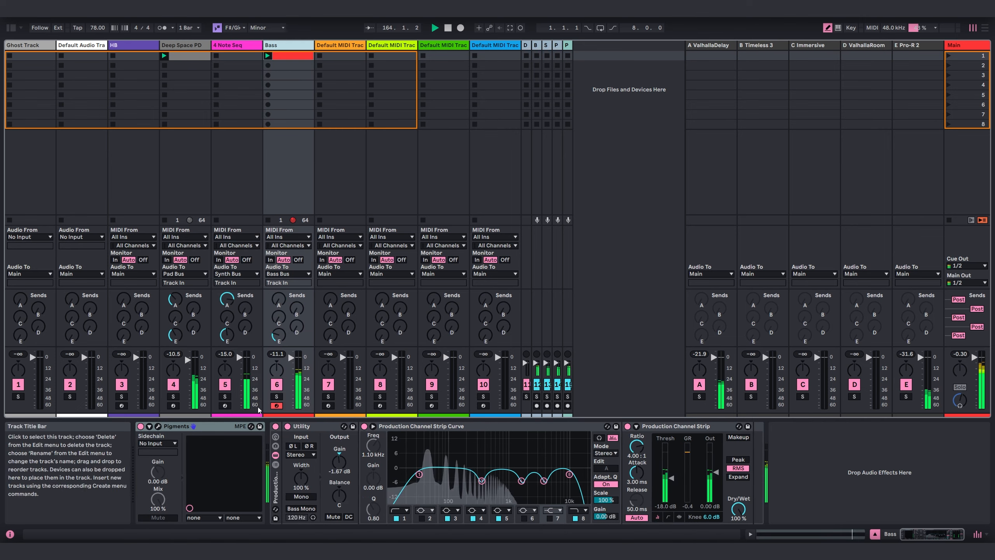
click(158, 427)
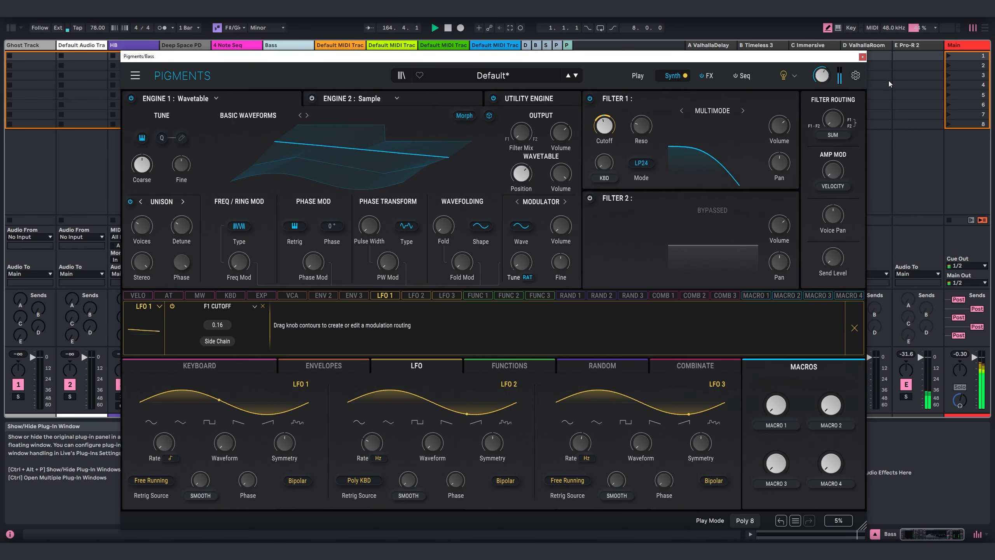
click(863, 57)
Raise the Filter 1 resonance slightly in the 4 Note Seq track's Pigments and close the plug-in window
click(228, 46)
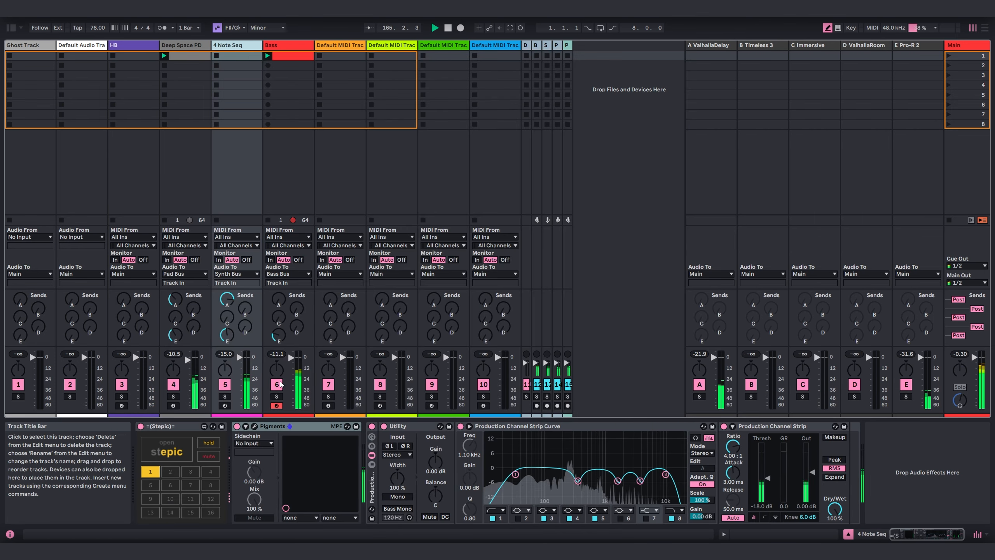
click(254, 426)
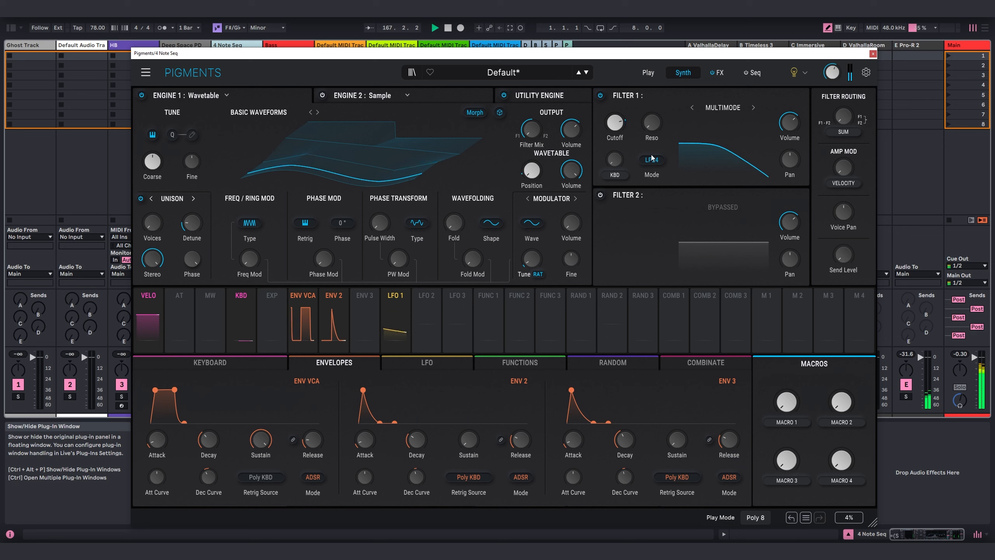
drag(651, 124, 615, 127)
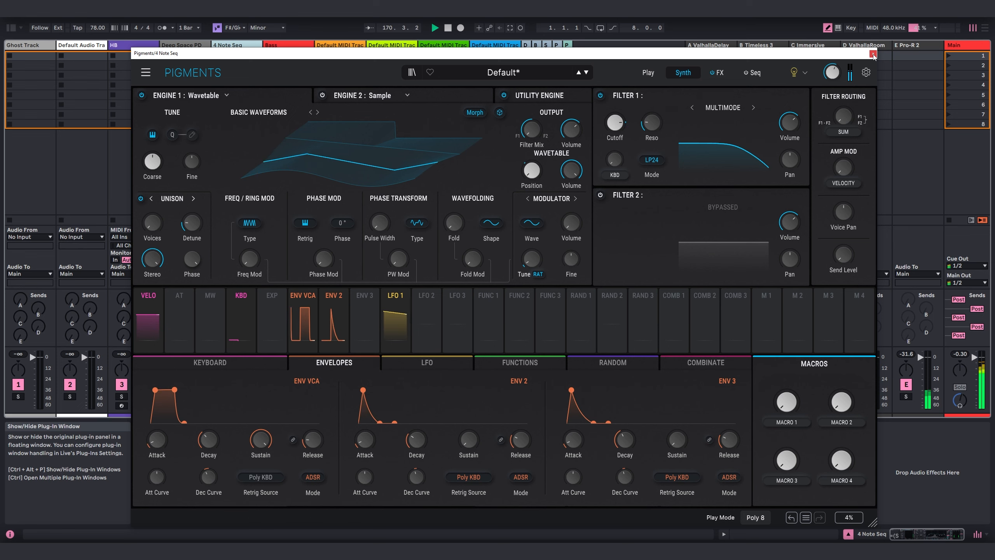
key(ctrl+alt+p)
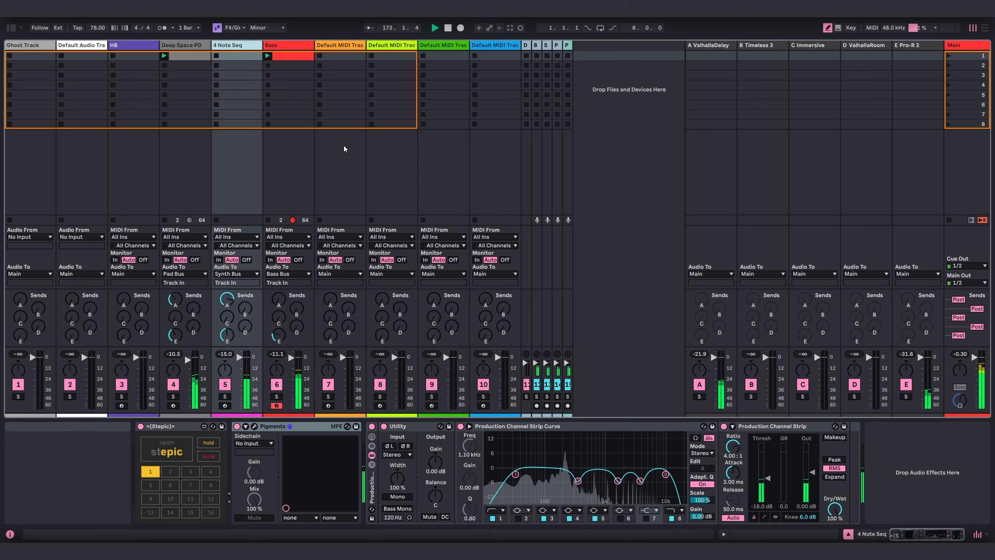
Load a new Pigments instrument from the Synths collection onto track 7, hide the browser and reposition the plug-in window
click(348, 46)
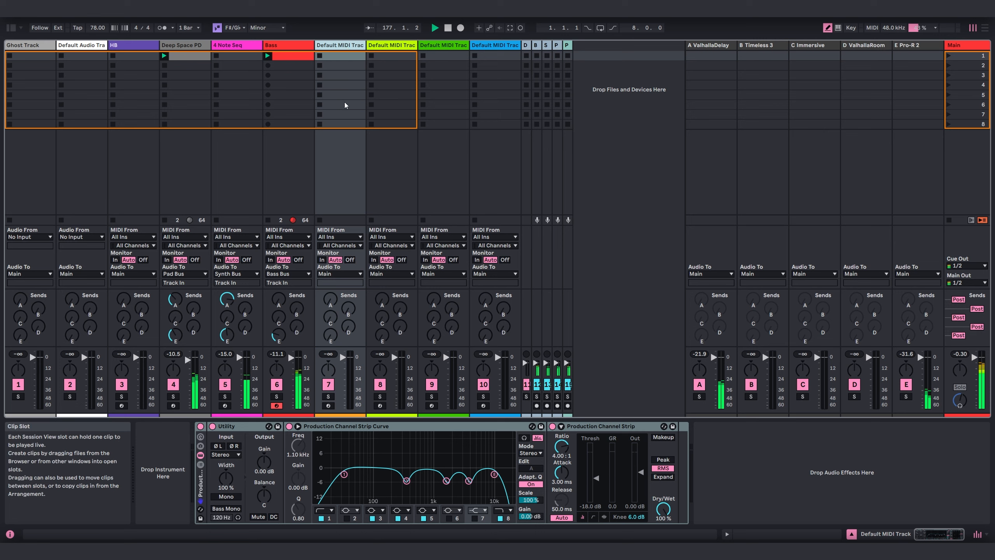
click(11, 28)
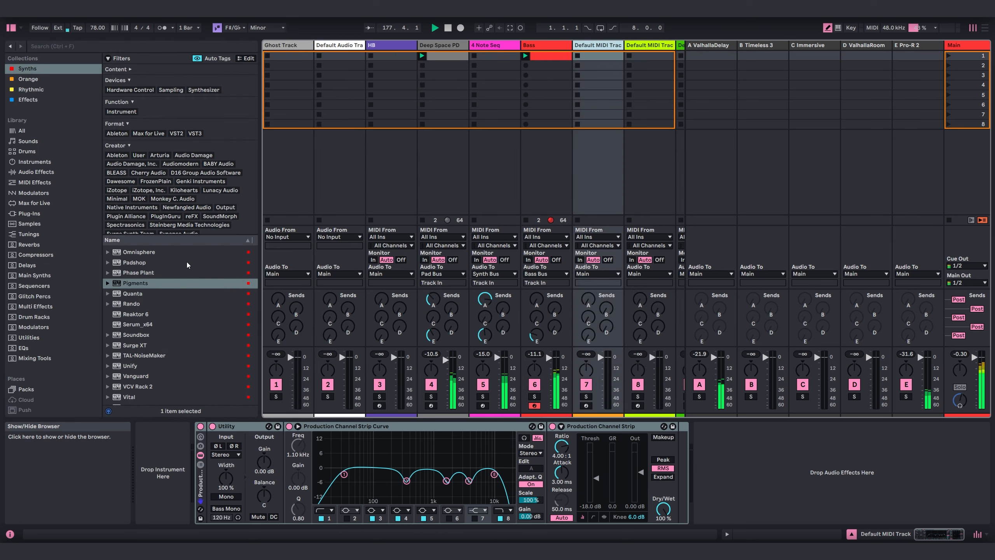
scroll(73, 297, down, 5)
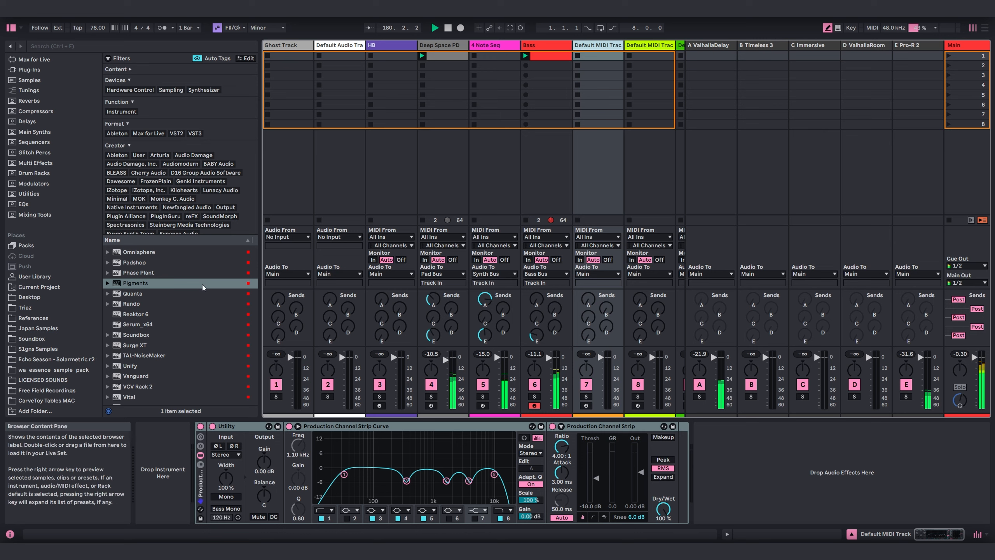
scroll(212, 290, up, 6)
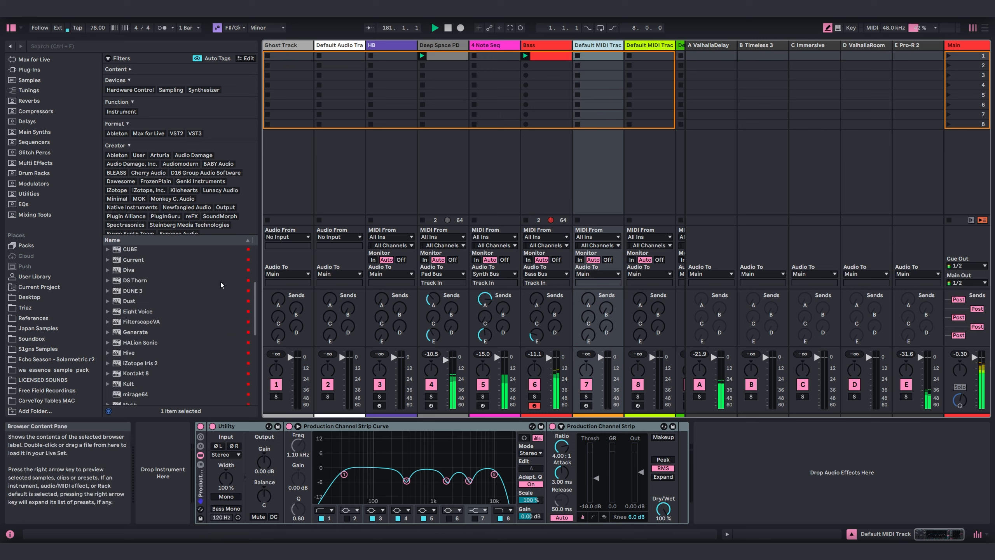
scroll(221, 294, down, 7)
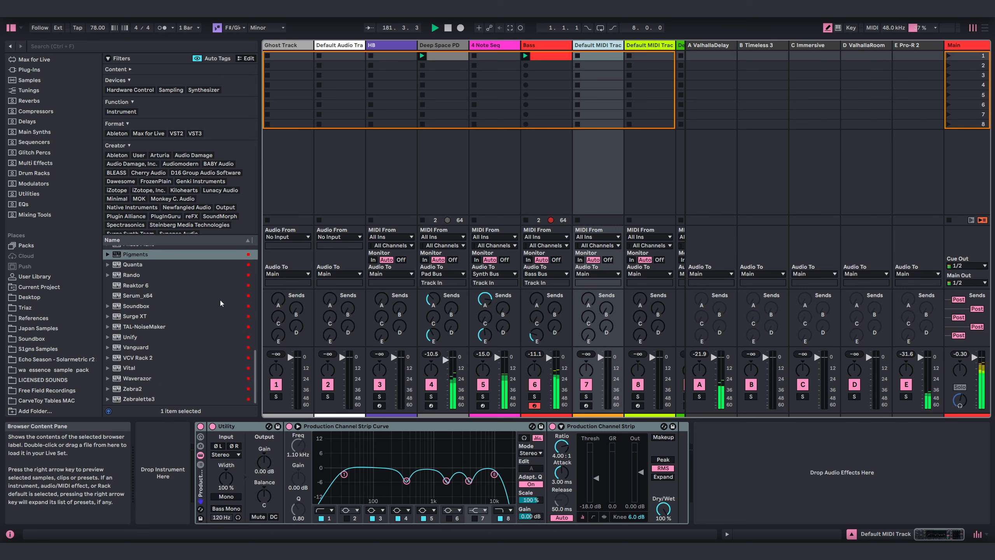
click(144, 255)
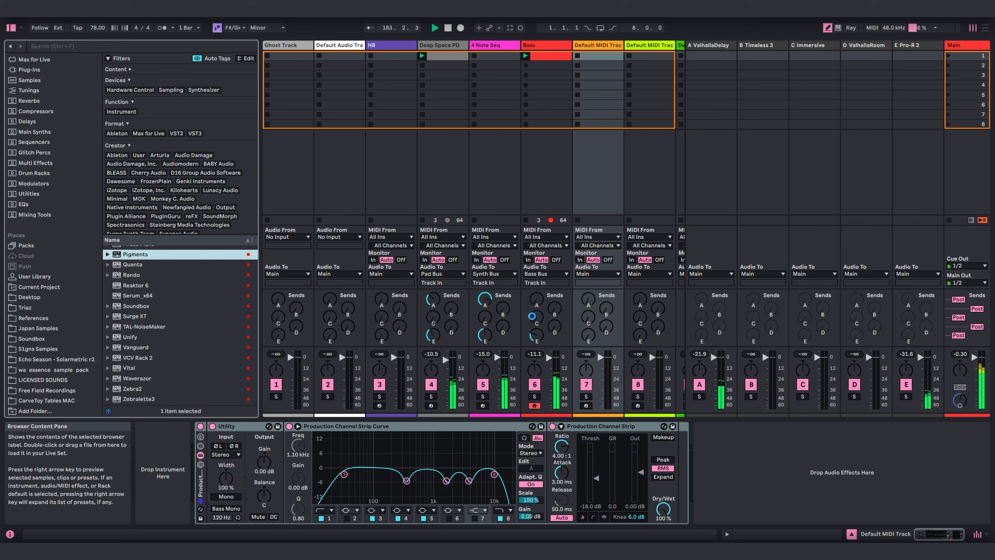
click(12, 29)
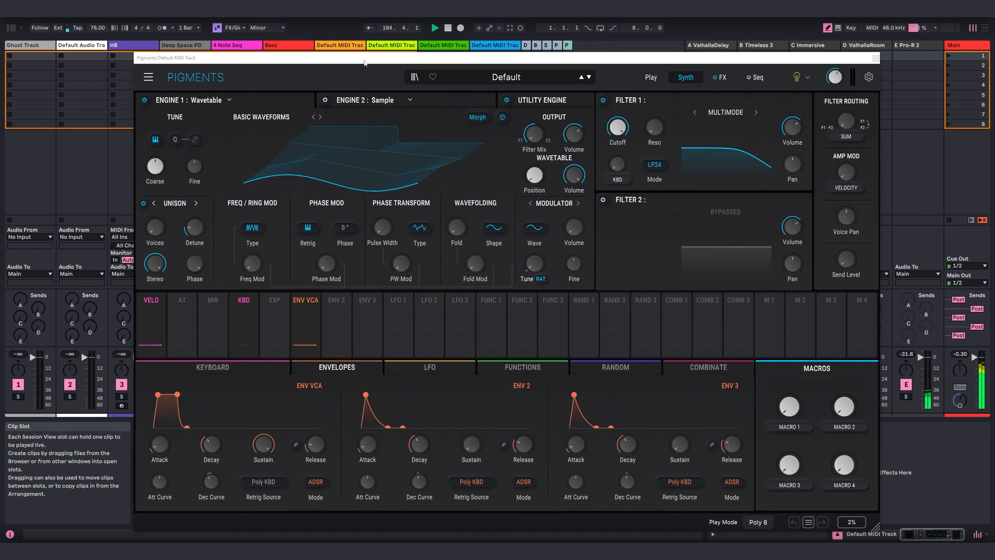
drag(364, 63, 347, 45)
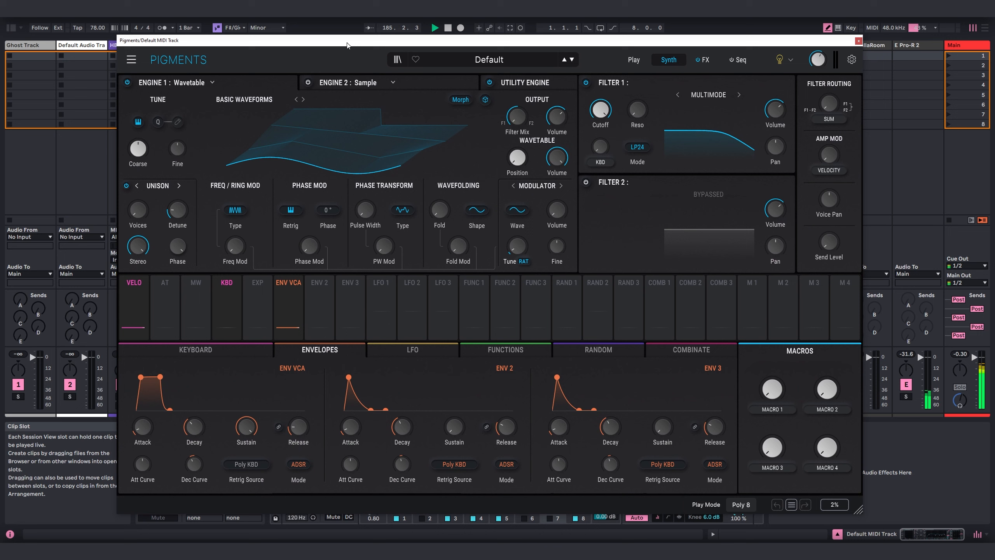
click(266, 101)
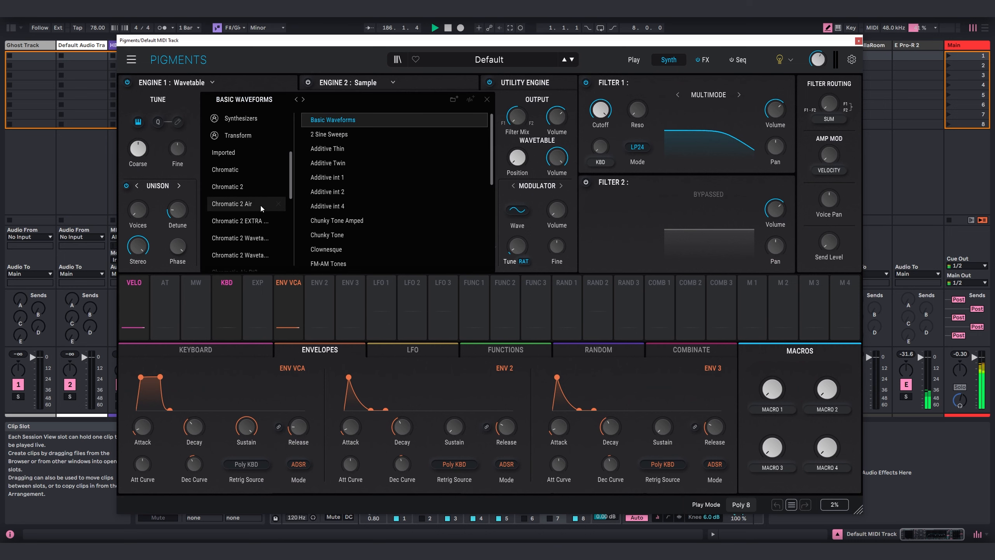
scroll(250, 165, up, 7)
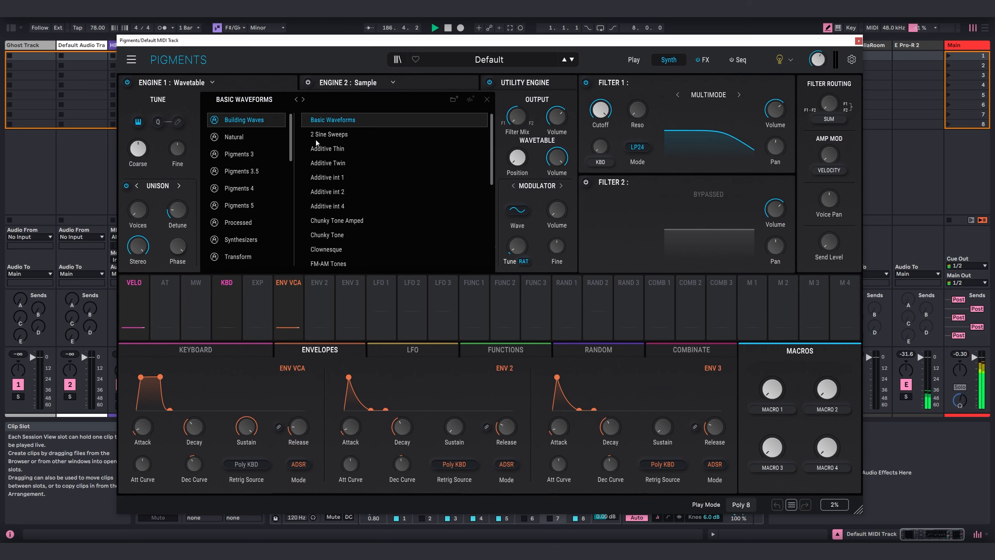
click(488, 100)
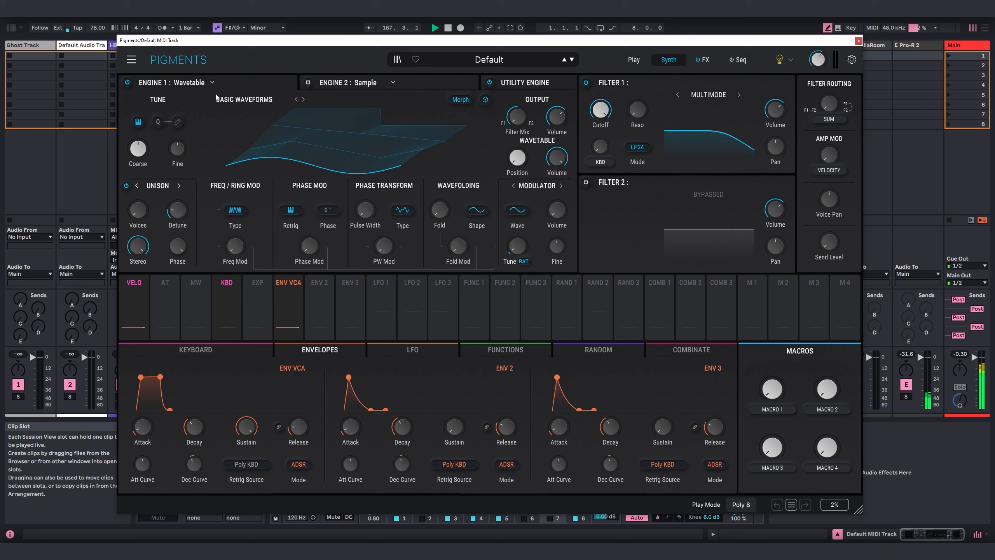
click(238, 101)
click(238, 101)
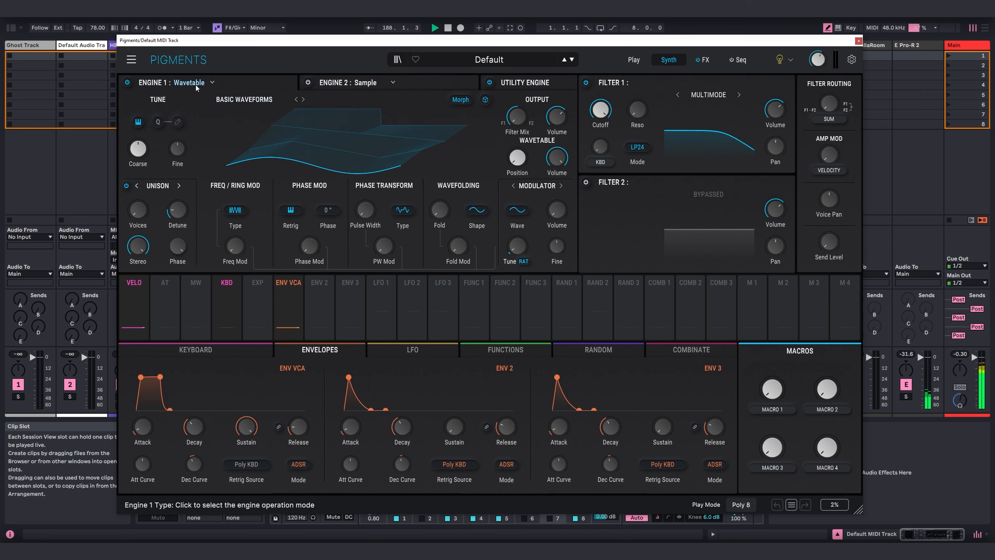
Switch Engine 1 to the Sample type and browse its Granular Friendly, Pigments 5 and Pigments 3.5 sample categories
click(195, 82)
click(159, 145)
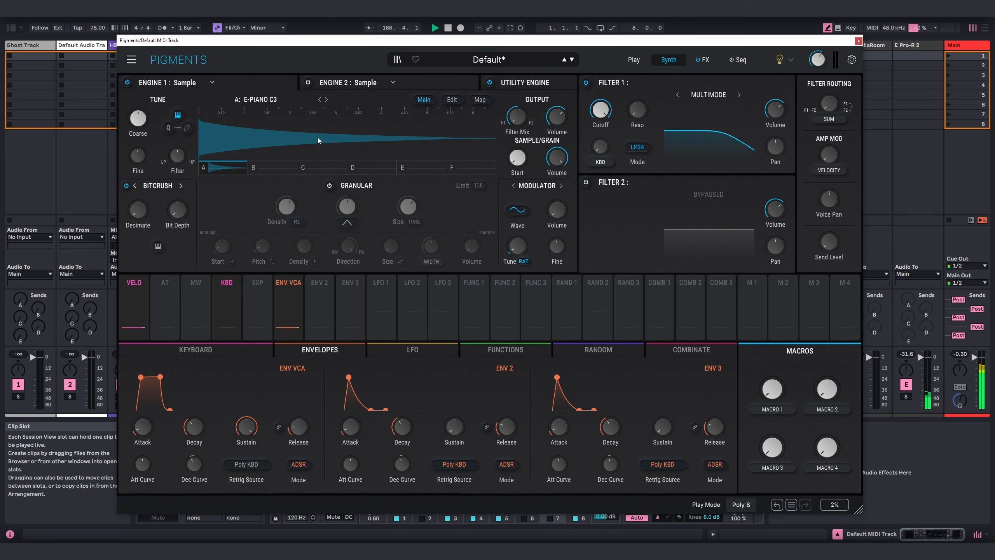
click(243, 99)
click(258, 159)
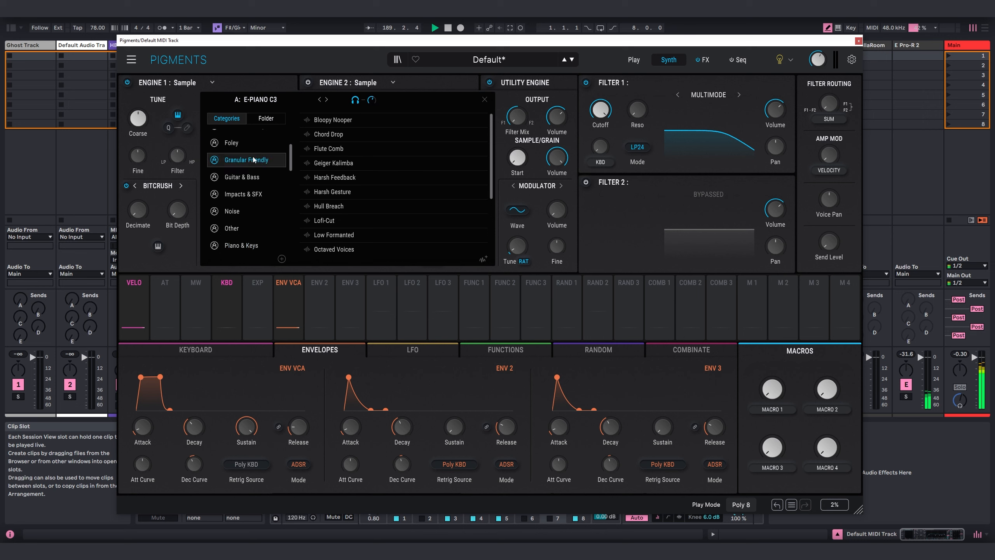
scroll(393, 162, down, 3)
scroll(391, 166, up, 1)
scroll(372, 185, down, 1)
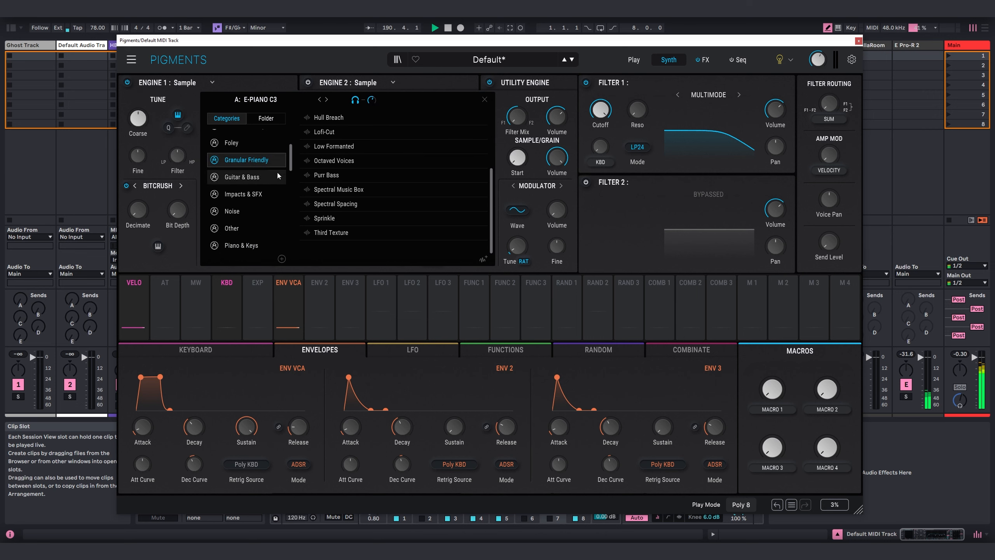
scroll(274, 175, down, 3)
scroll(275, 179, down, 2)
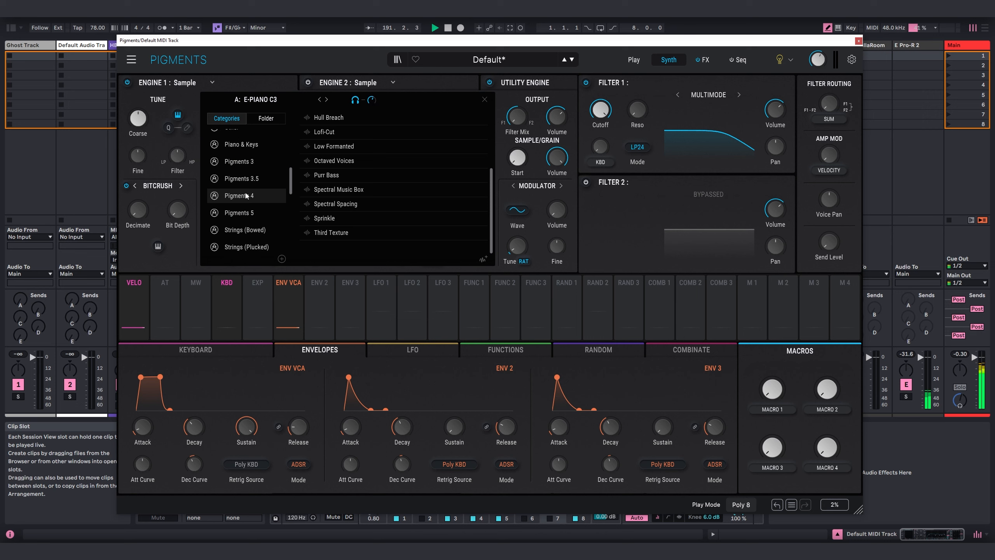
click(270, 213)
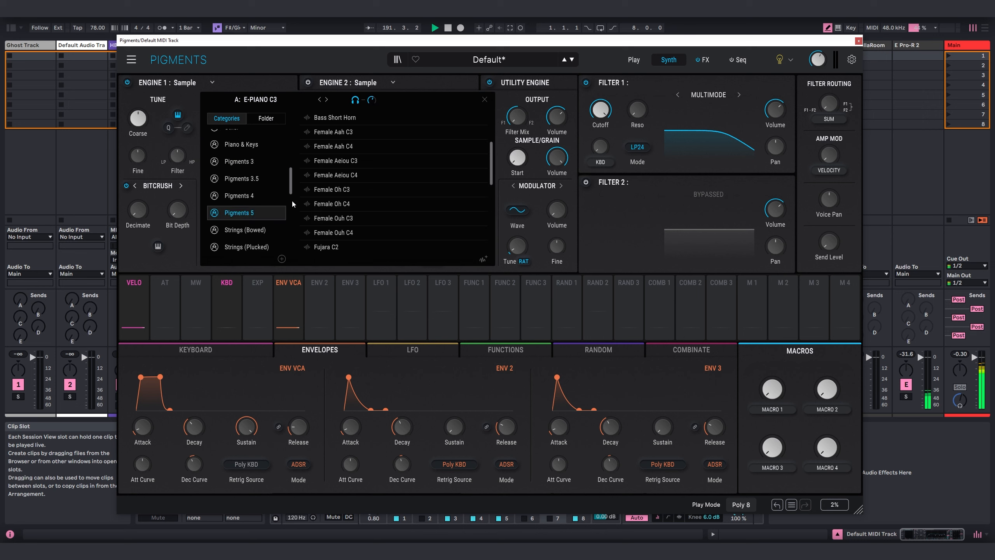
click(241, 178)
scroll(250, 171, up, 8)
scroll(253, 167, up, 1)
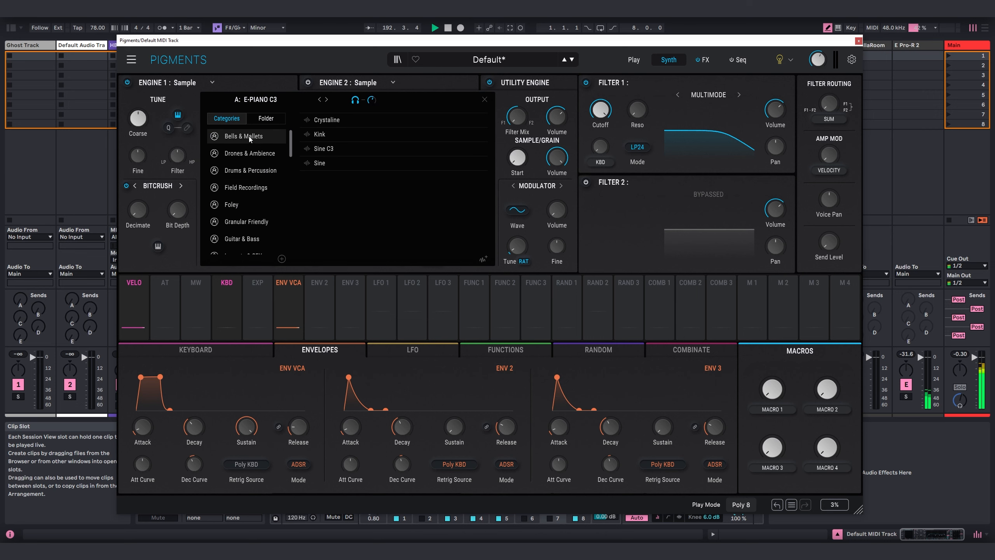
Load the Car - Starting sample from the Field Recordings category into Engine 1 and enable Granular playback
click(251, 188)
scroll(413, 171, down, 2)
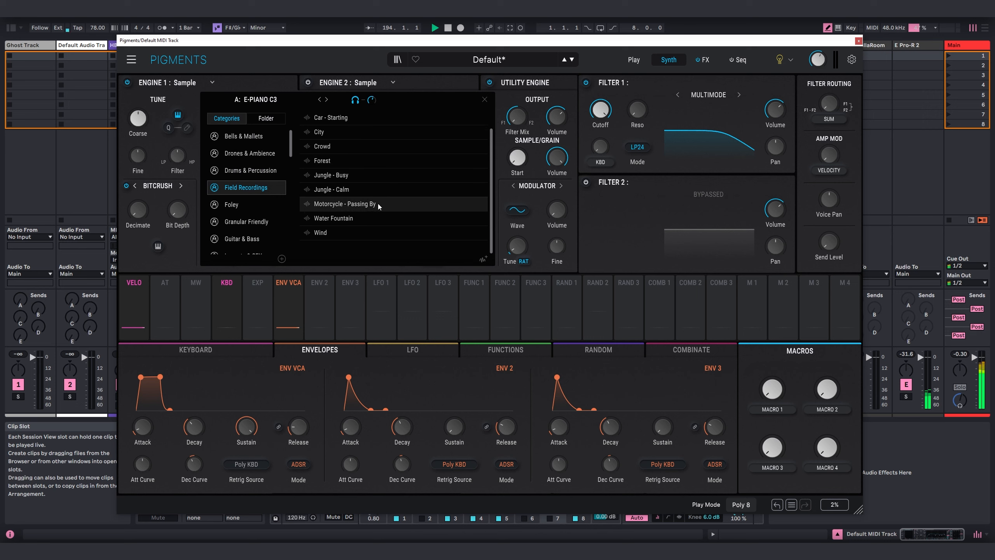
scroll(378, 184, up, 1)
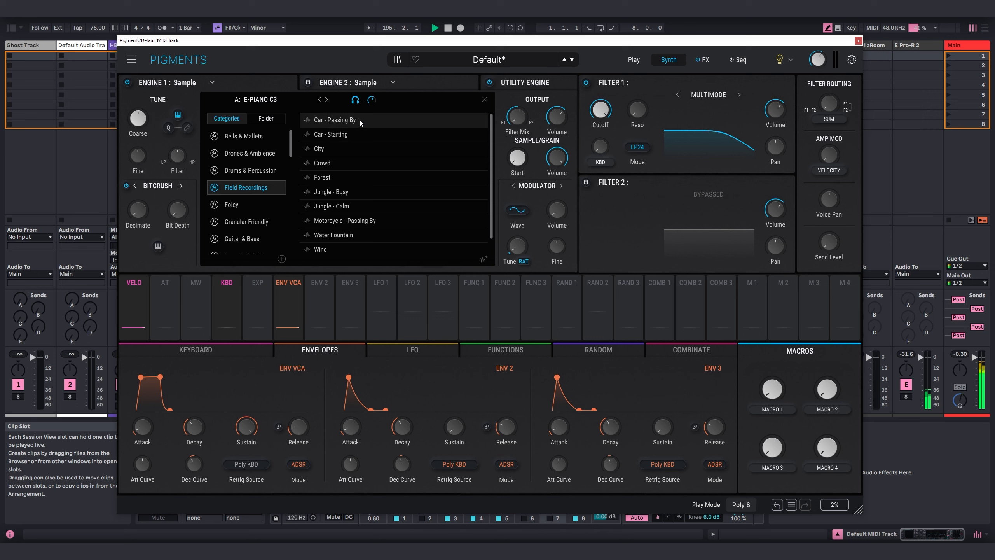
click(348, 137)
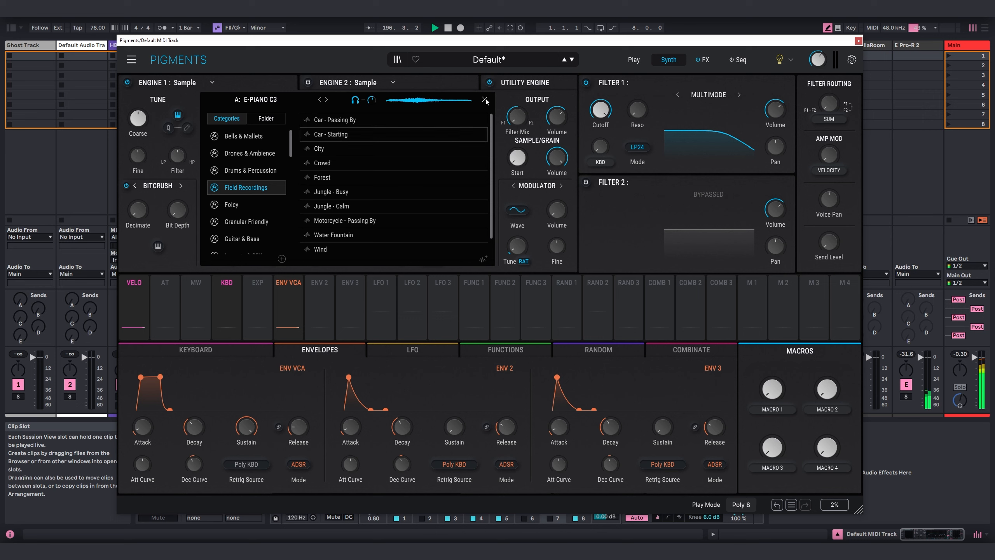
double_click(333, 133)
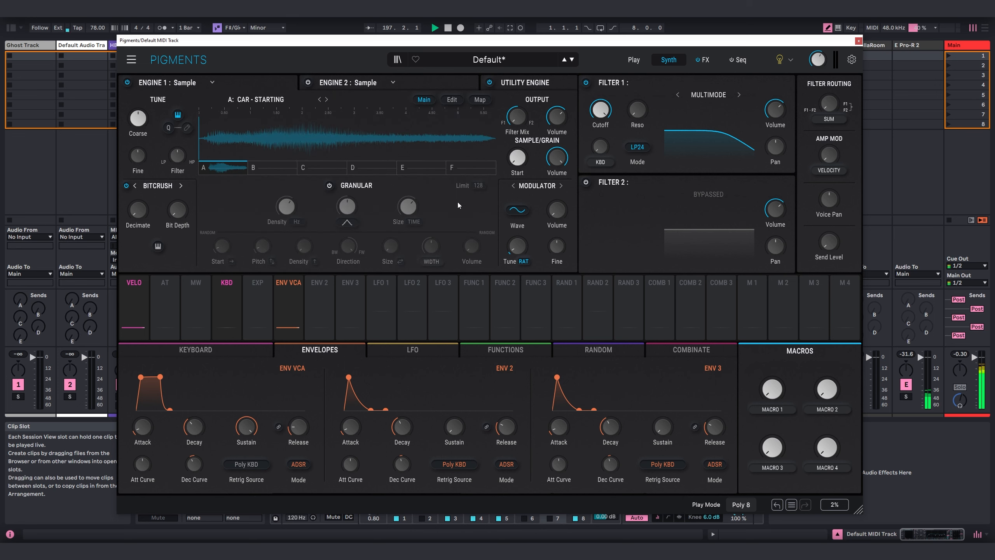
click(329, 185)
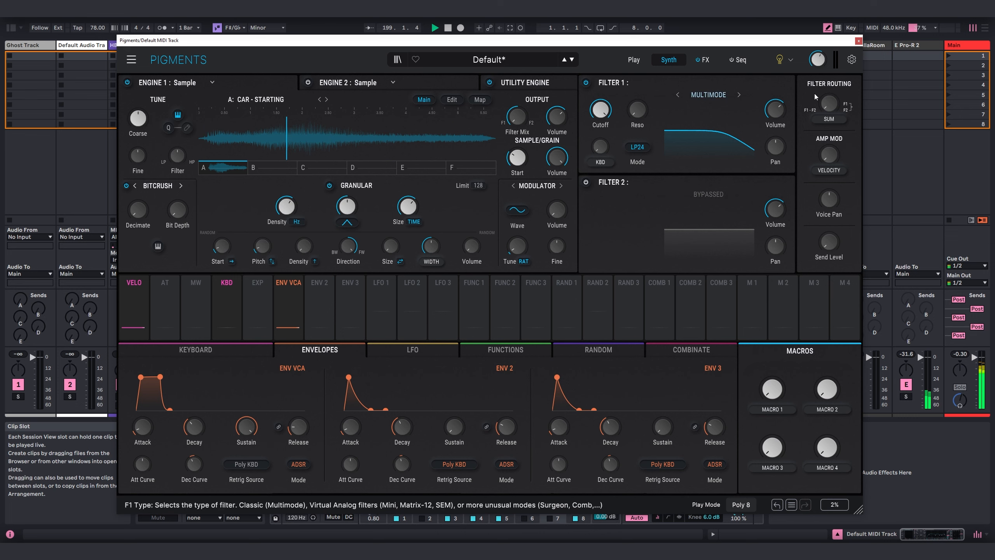
Arm track 7 so Pigments can be played, and slightly raise Engine 1's random grain Start and Density
click(858, 41)
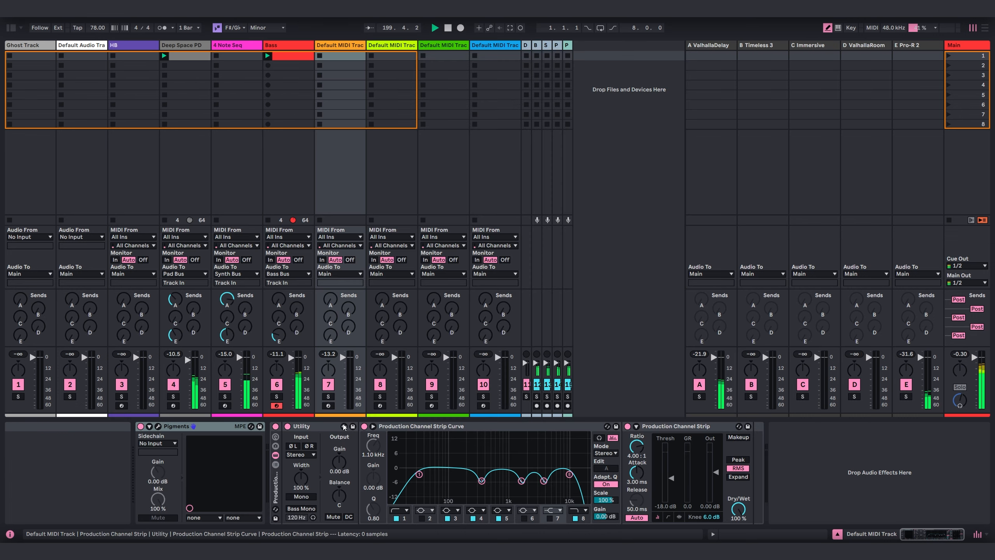
click(328, 406)
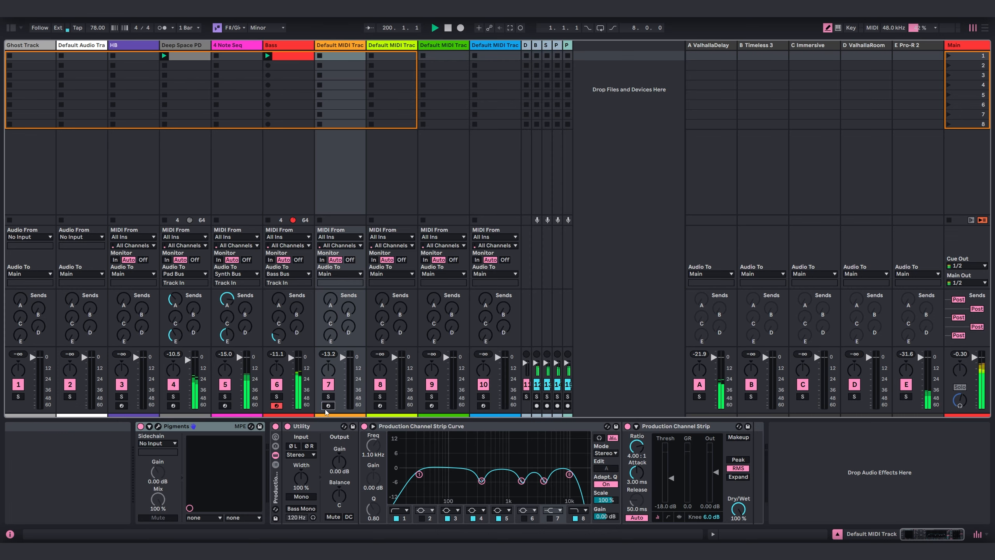
click(158, 426)
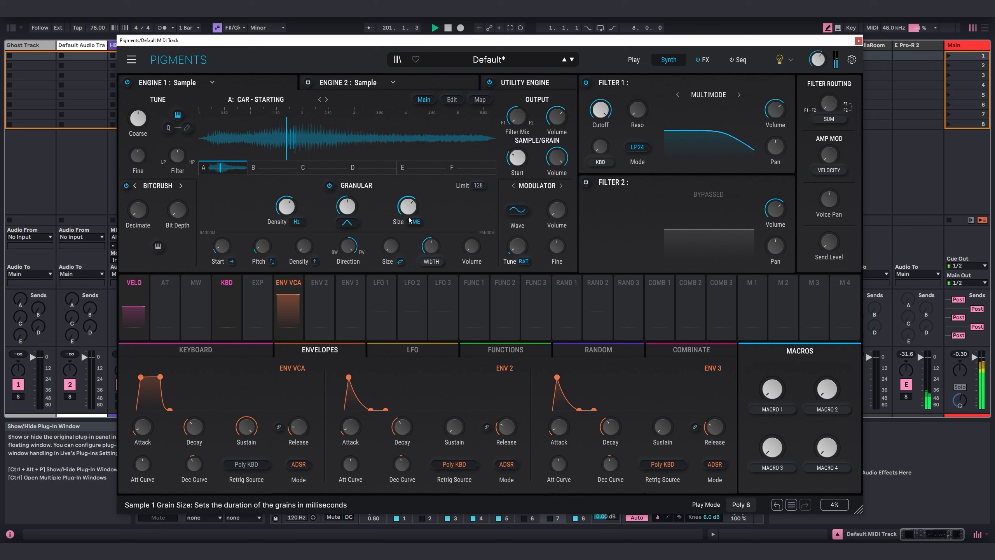
drag(222, 246, 222, 237)
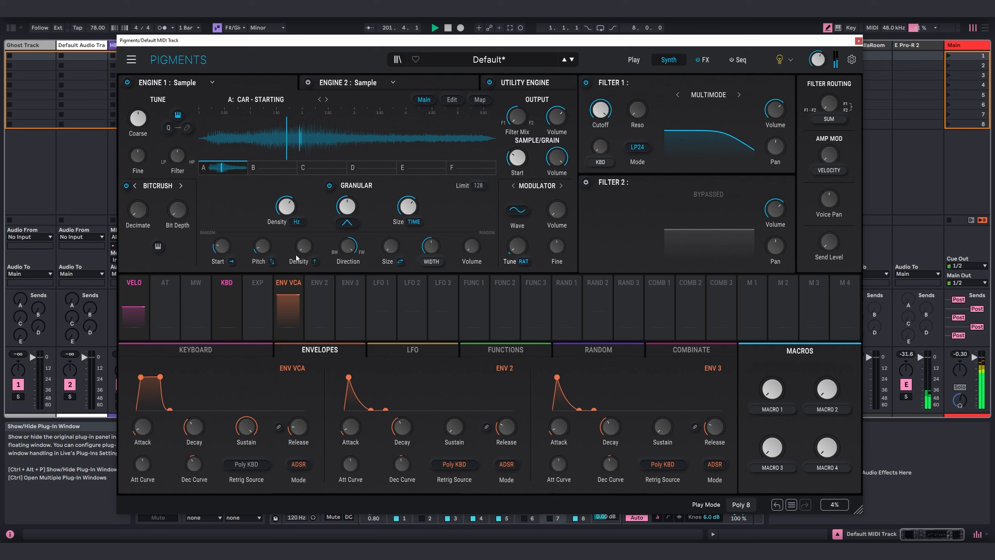
drag(304, 246, 348, 277)
Set Filter 1 to BP24, lower its cutoff to about 546 Hz and add a little resonance
click(637, 147)
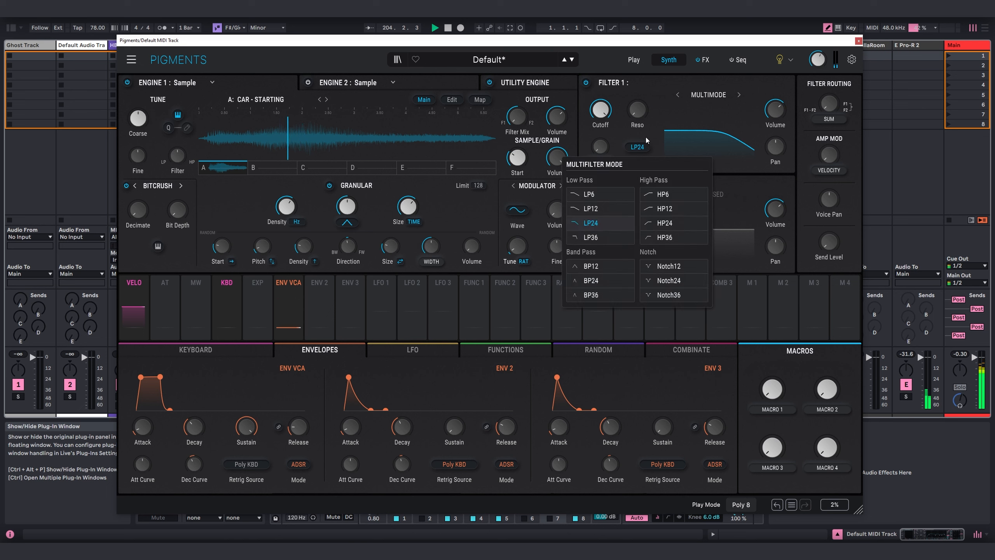
click(591, 280)
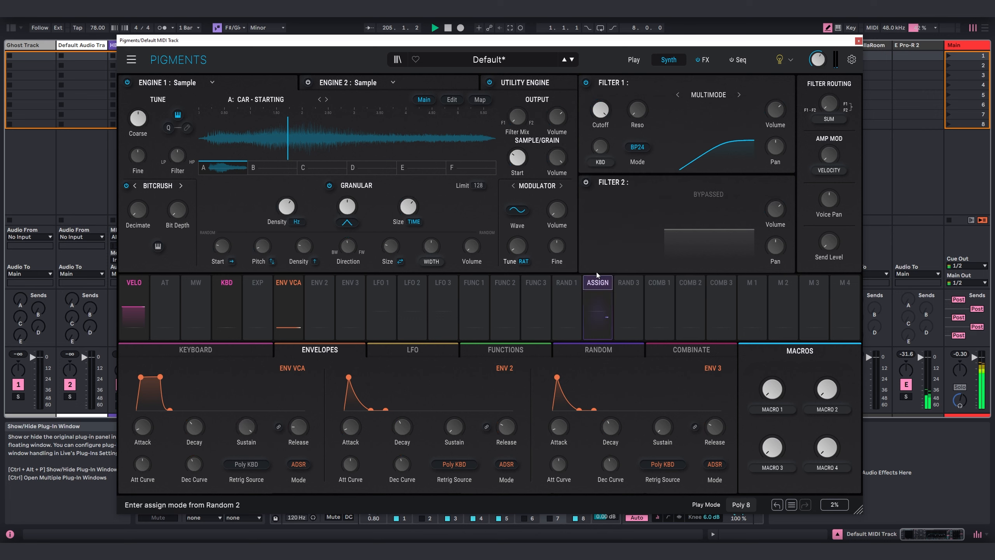
drag(638, 111, 603, 165)
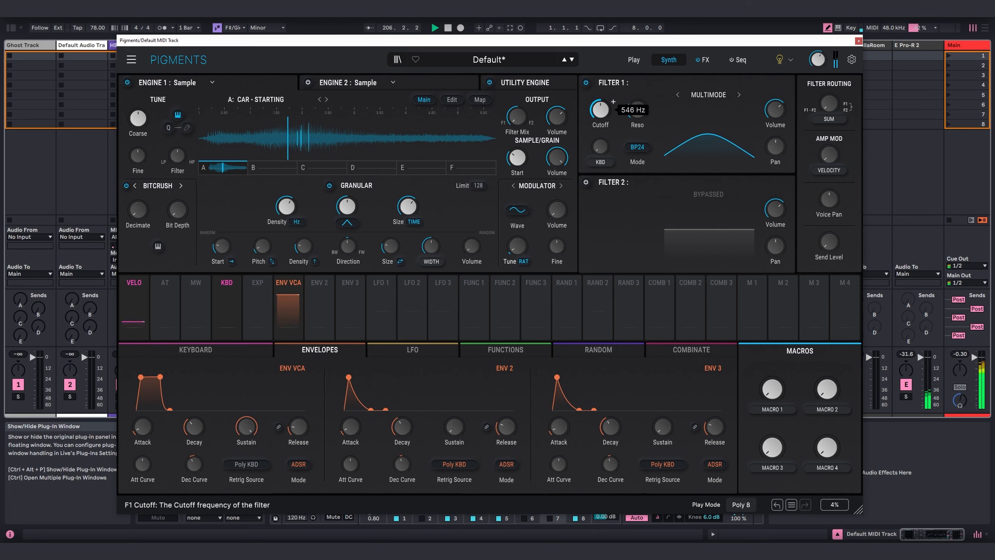
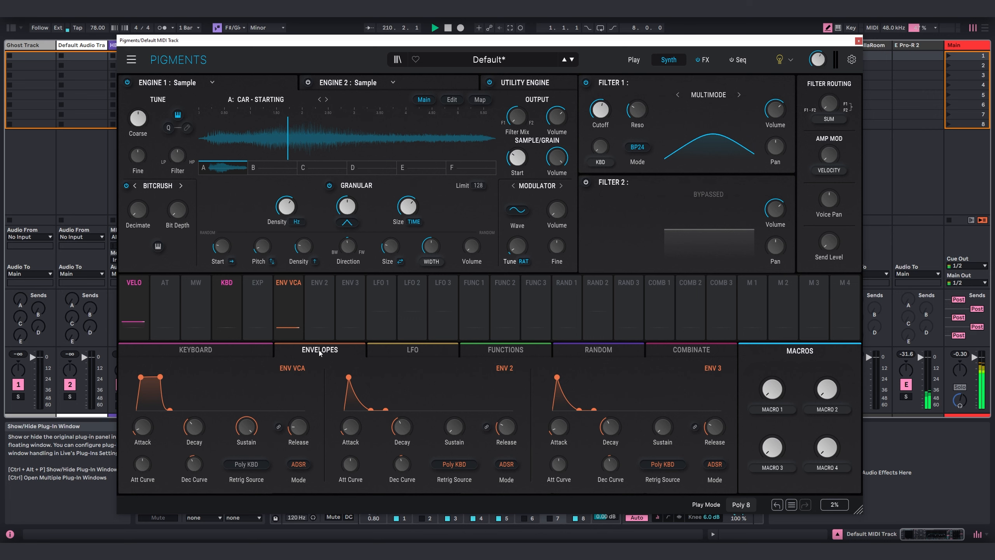
Give LFO 1 the random stepped waveform, set its retrigger source to Free Running and turn its smoothing up high
click(412, 351)
click(296, 406)
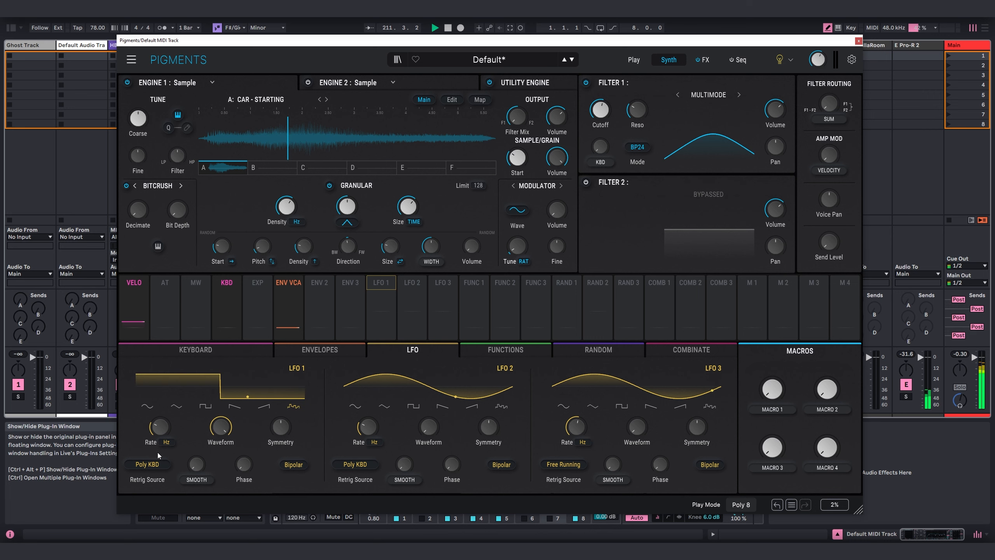
click(146, 465)
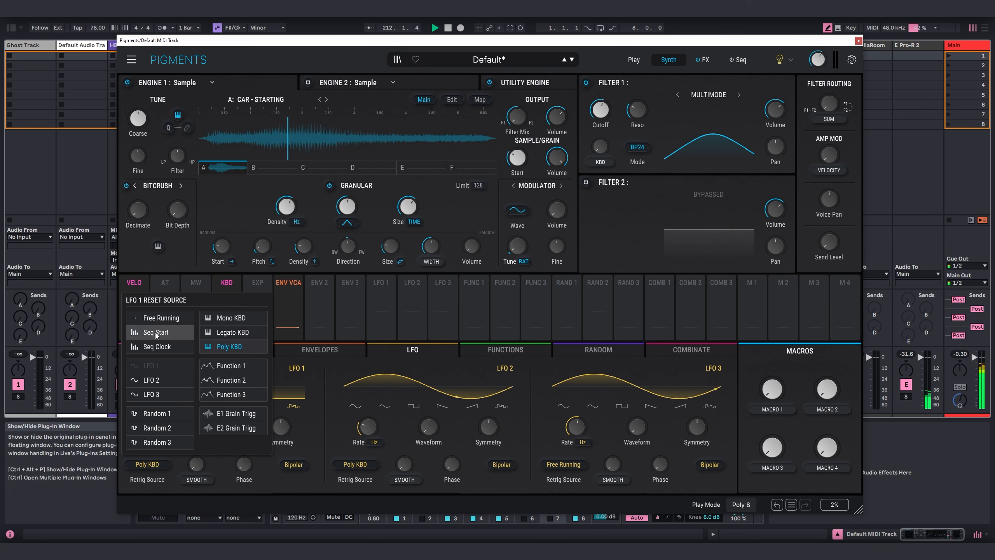
click(157, 318)
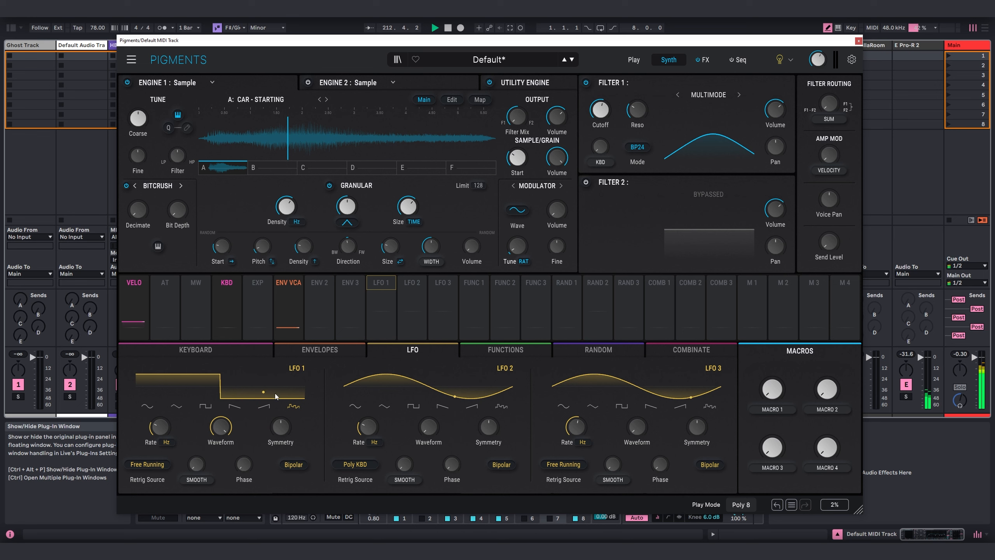
drag(196, 464, 199, 428)
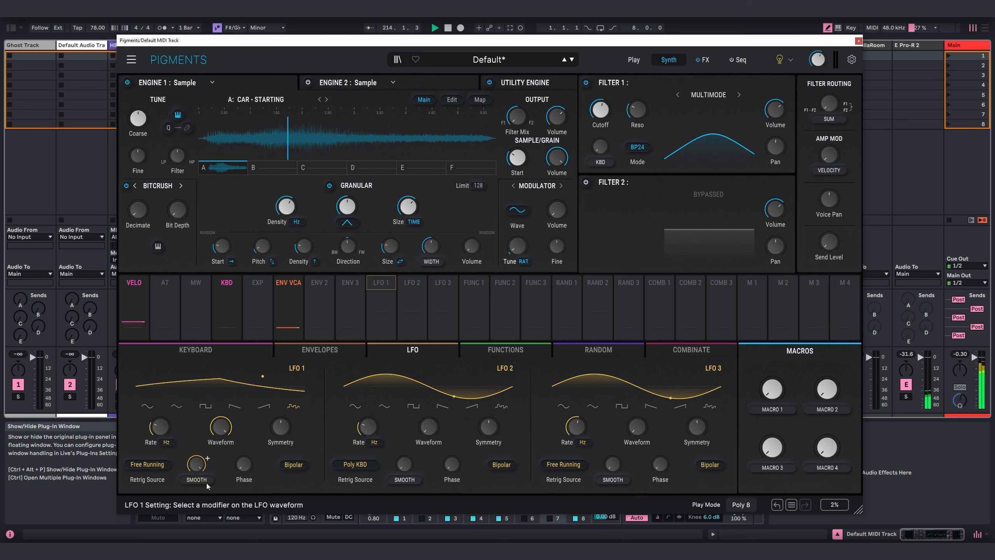
Assign LFO 1 to modulate Engine 1's sample Start position and adjust the Start setting
click(387, 283)
click(517, 157)
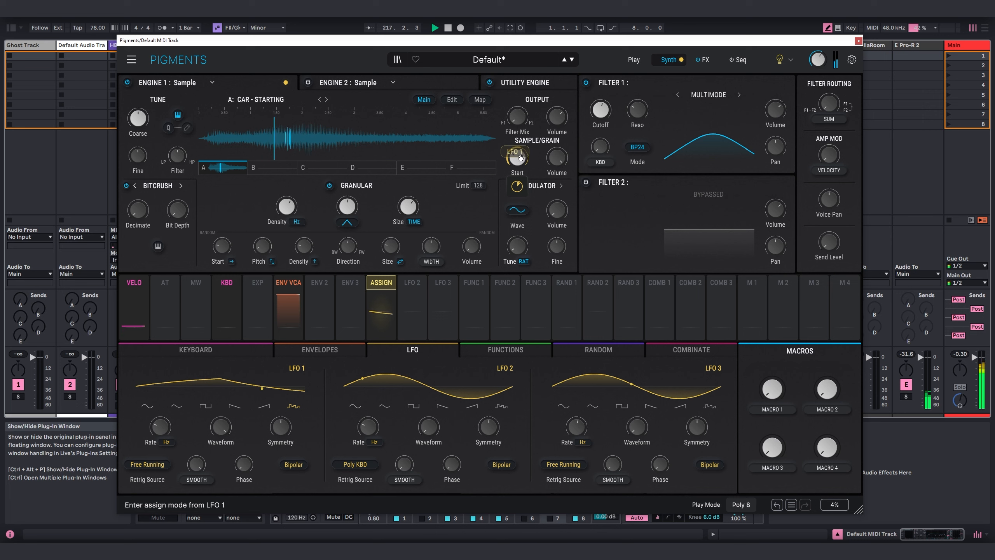
drag(521, 157, 521, 159)
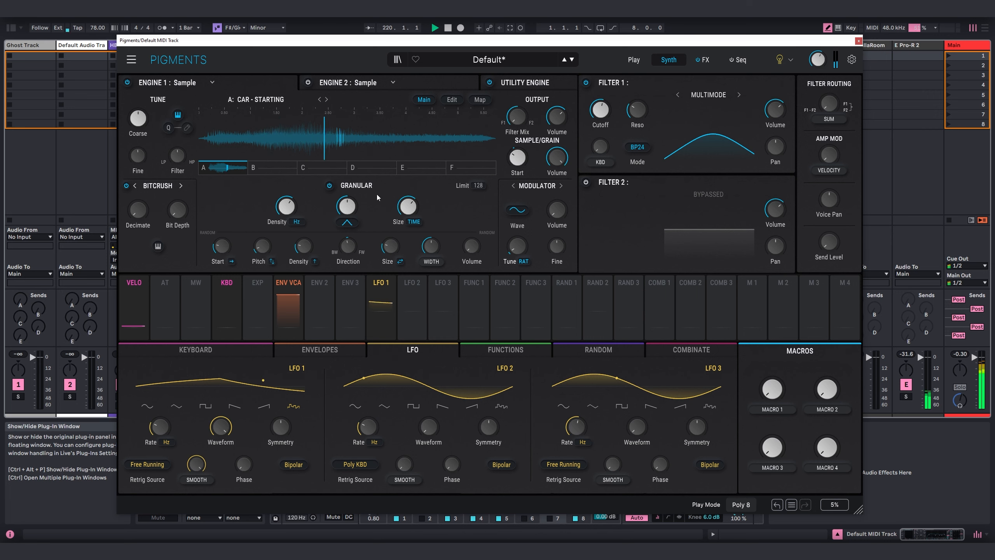
Increase Engine 1's random grain Start and Pitch amounts and fine-tune the Filter 1 cutoff
mouse_move(226, 247)
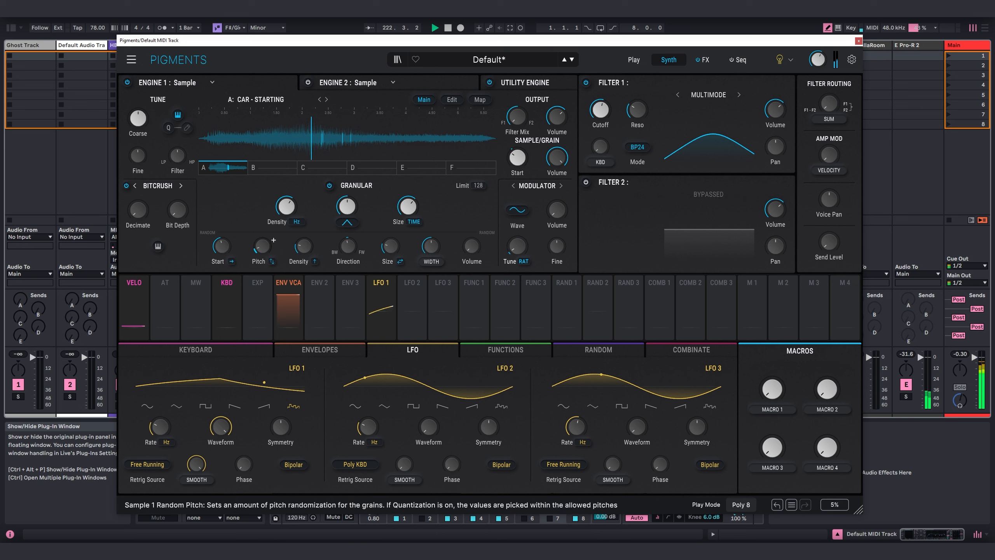
drag(262, 246, 262, 249)
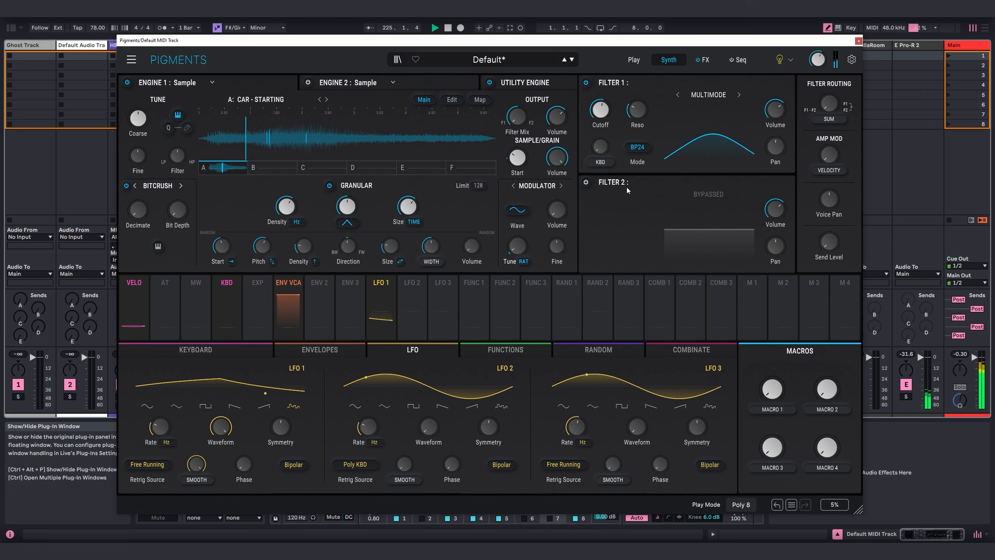
mouse_move(600, 110)
mouse_down()
mouse_move(600, 118)
mouse_move(600, 92)
mouse_move(600, 120)
mouse_move(600, 98)
mouse_up()
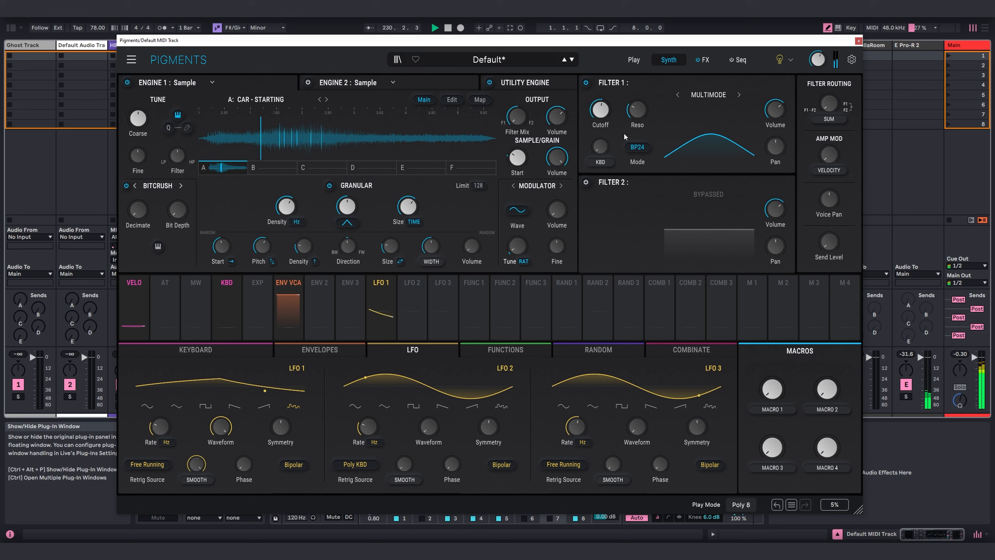
Set Random 1 to Sample & Hold with Clock as its retrigger source and a synced rate of 1/8
mouse_move(580, 285)
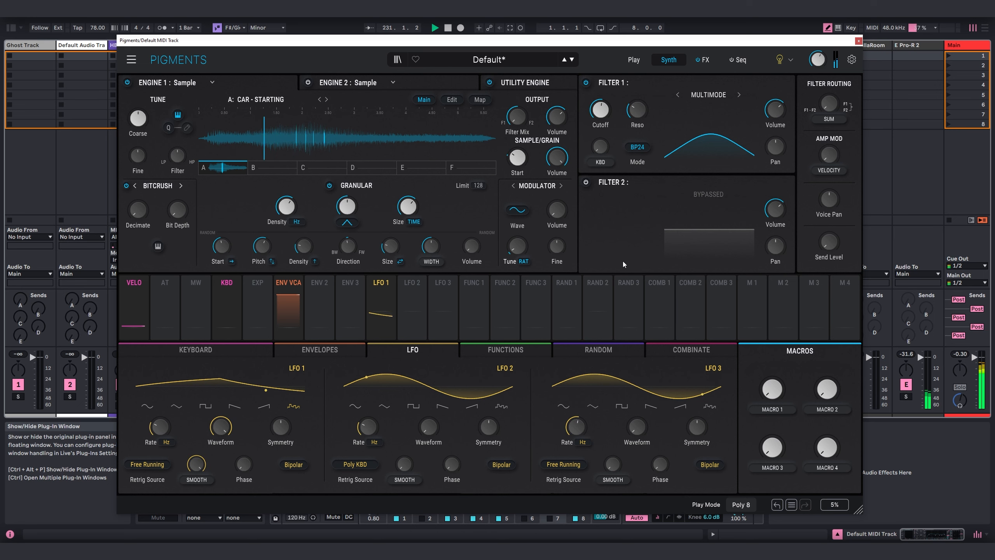
mouse_move(603, 106)
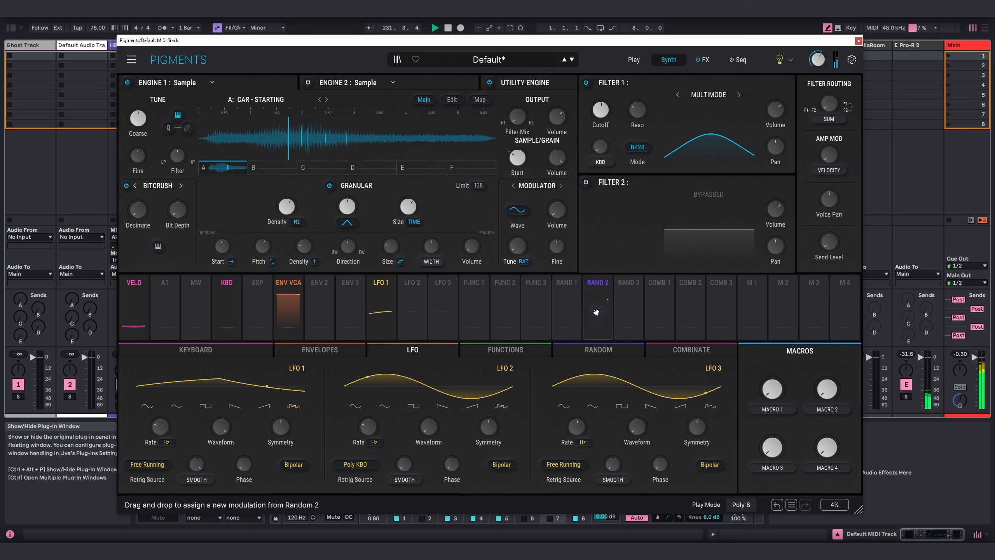
click(594, 351)
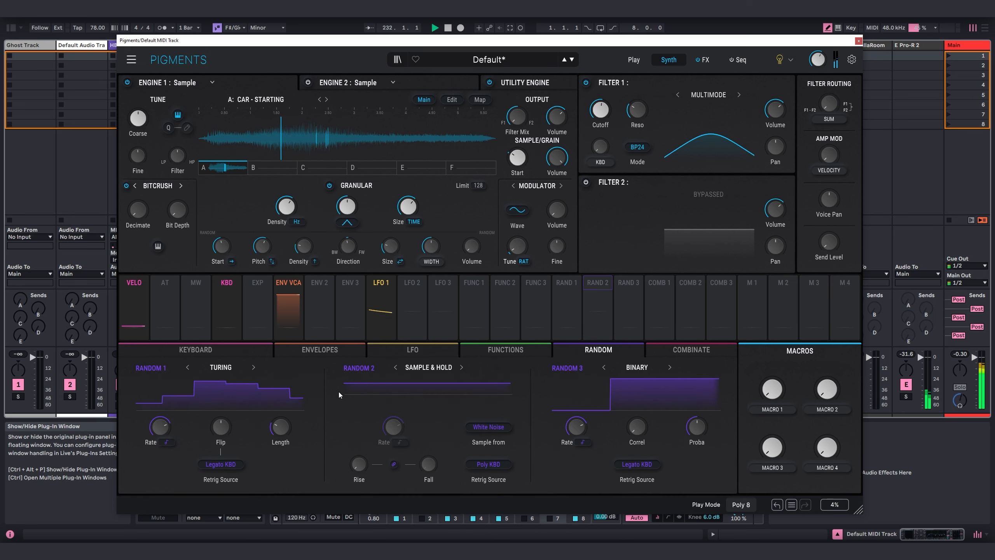
click(216, 369)
click(220, 412)
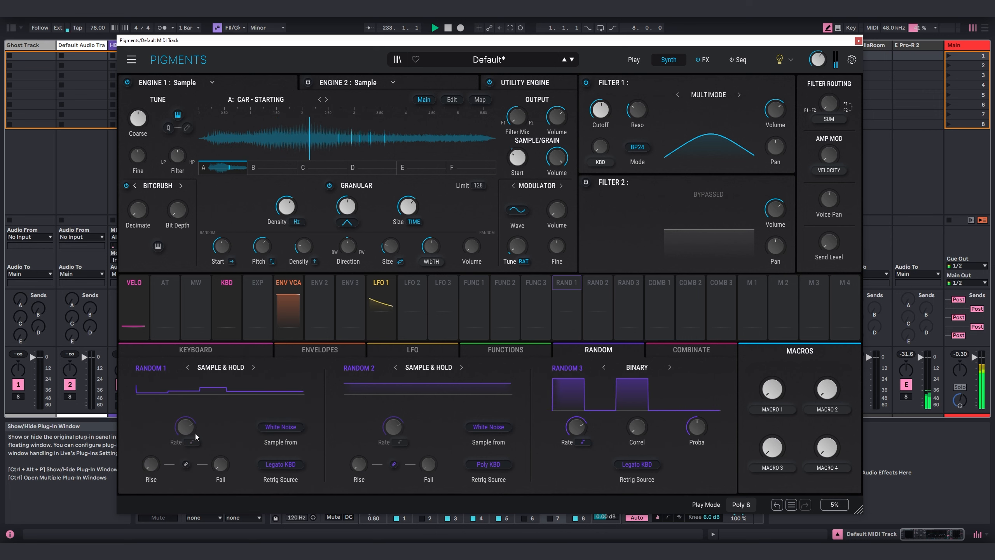
click(282, 467)
click(237, 319)
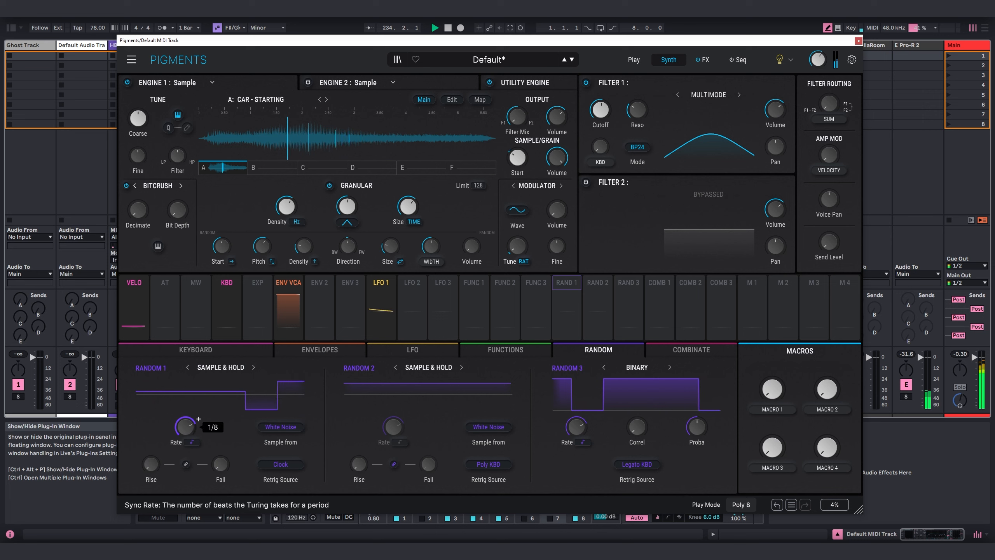
mouse_move(199, 419)
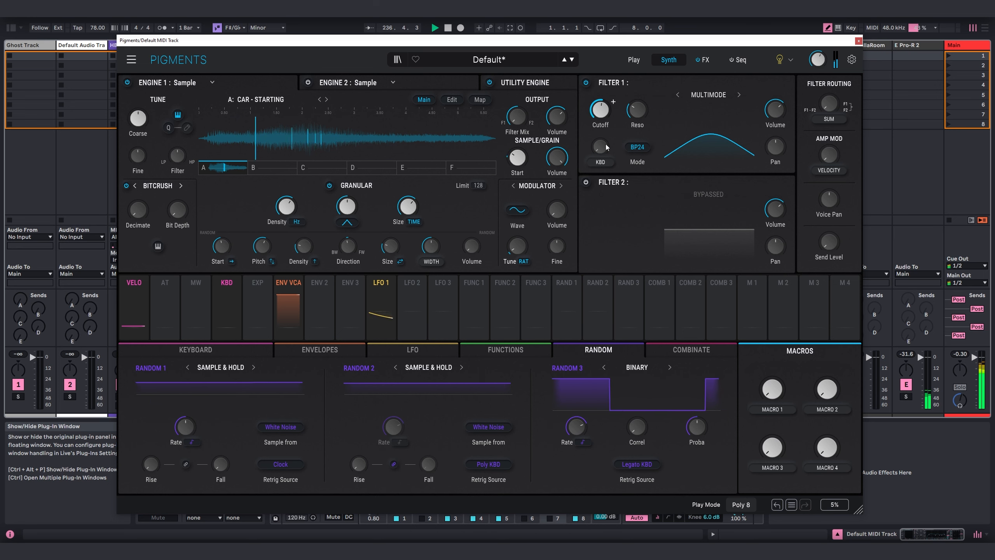
Assign Random 1 to modulate the Filter 1 cutoff with an amount of 0.28
click(568, 285)
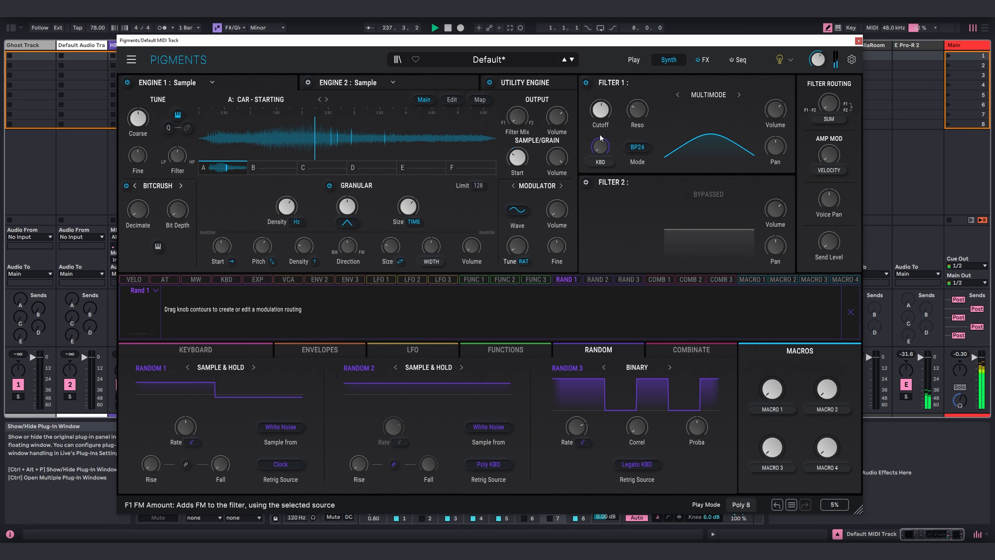
drag(601, 114, 601, 88)
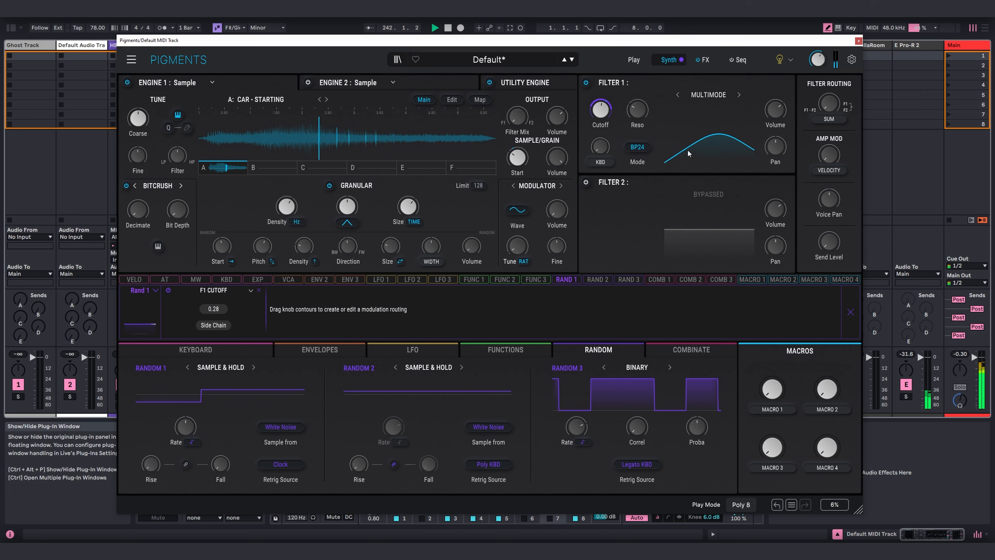
Remove the default Delay and Reverb effects from the FX A insert chain
click(707, 61)
click(341, 90)
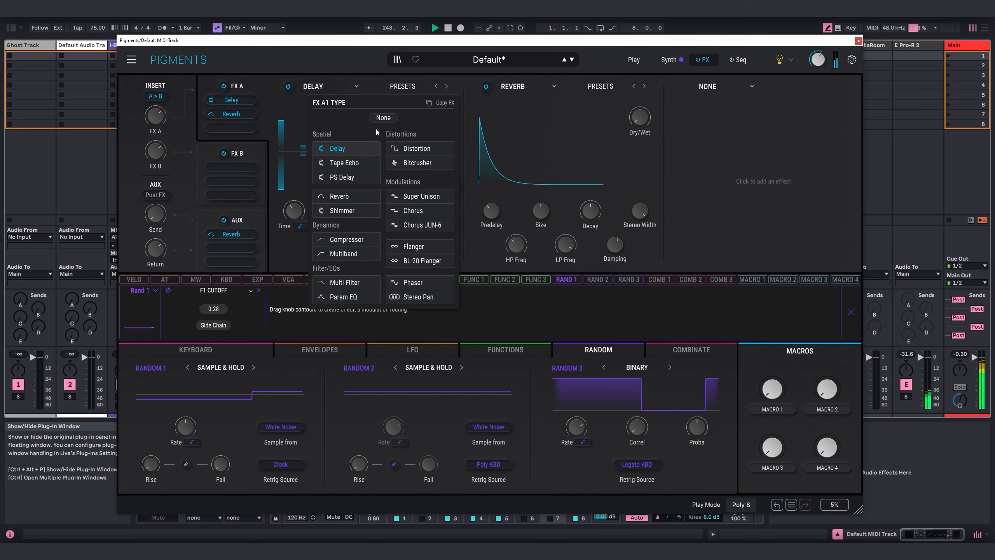
click(381, 117)
click(522, 88)
click(581, 118)
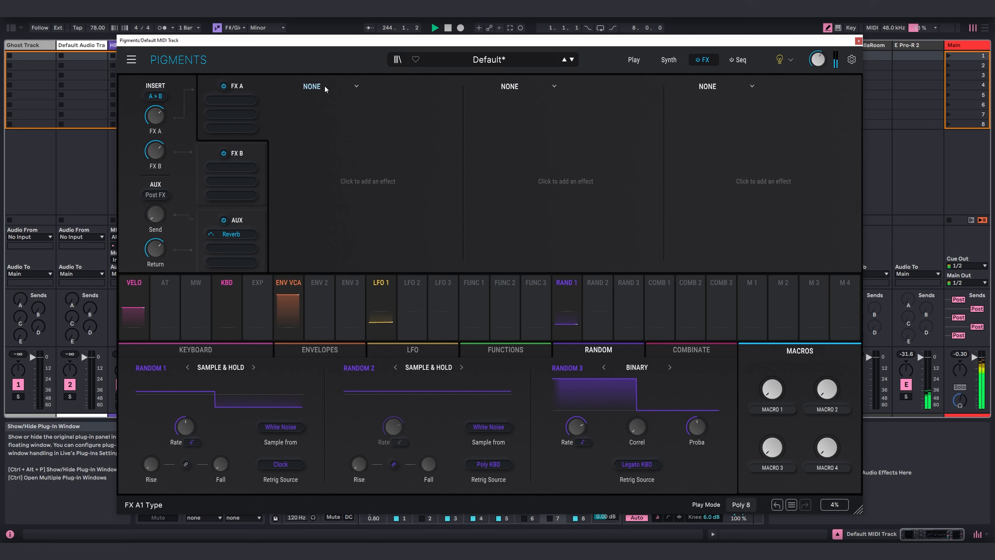
Add a Multiband compressor to the first FX A slot, with the high crossover at about 8200 Hz and Amount at 28%
click(325, 85)
click(356, 253)
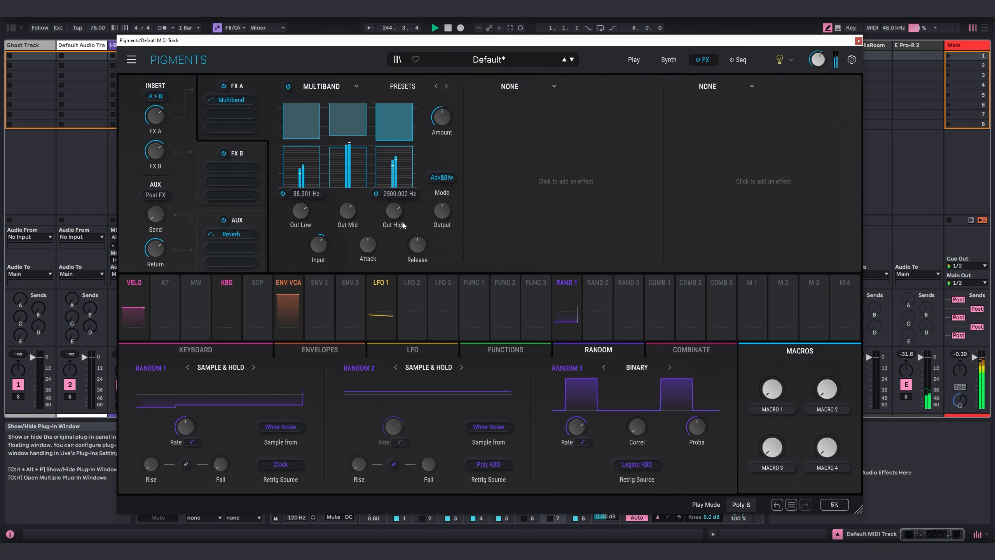
drag(400, 193, 399, 172)
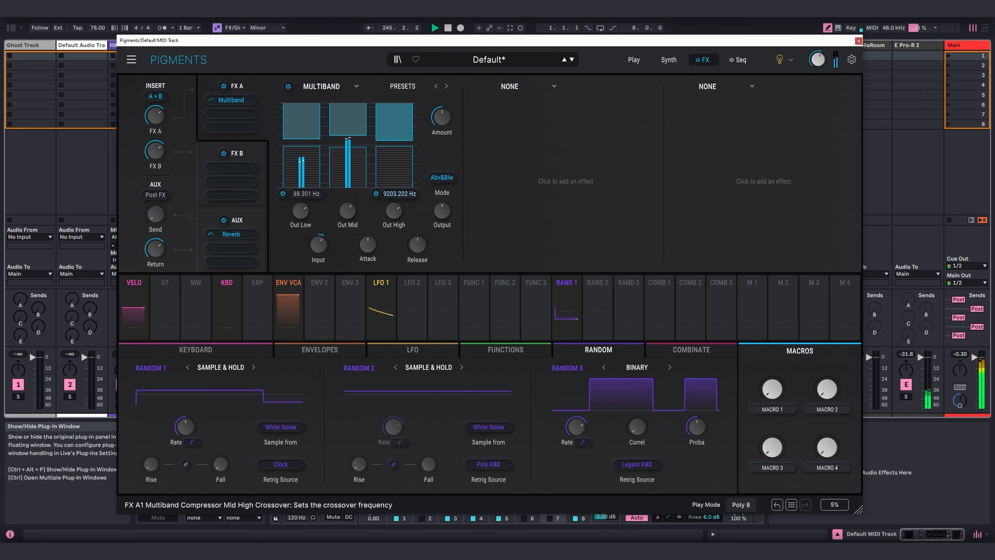
double_click(350, 214)
double_click(307, 213)
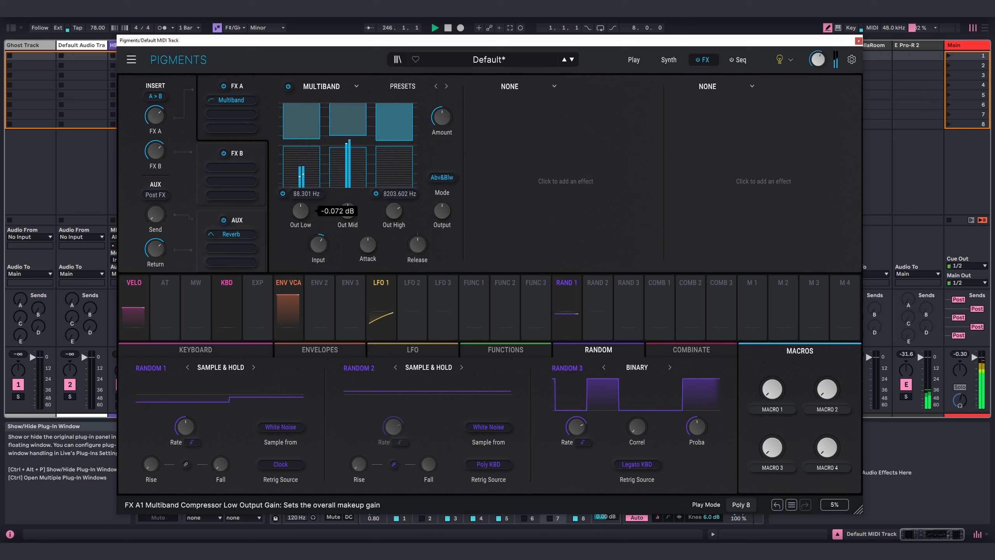
double_click(365, 245)
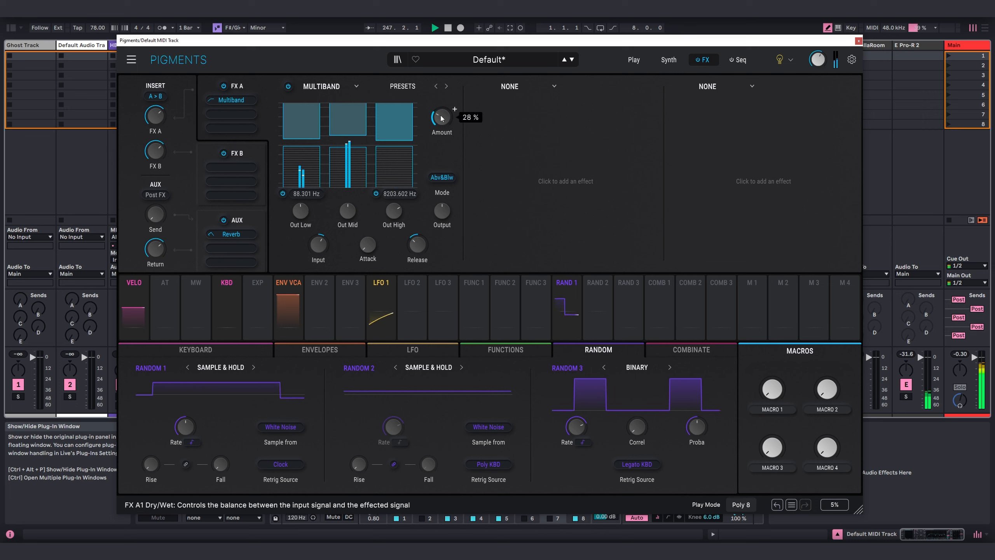
Add a Bitcrusher to the second FX A slot, adjust its Downsample and set Dry/Wet to 31%
click(541, 85)
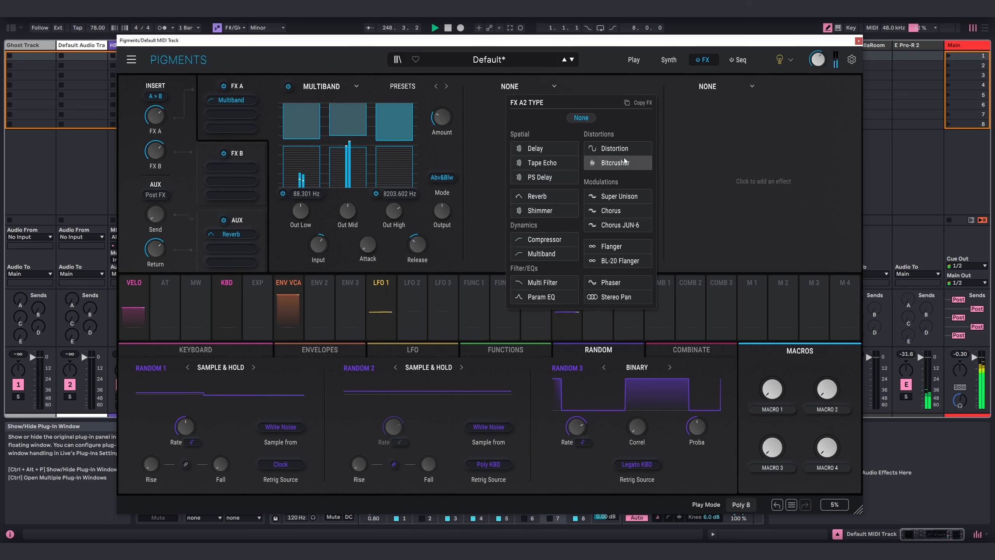
click(615, 162)
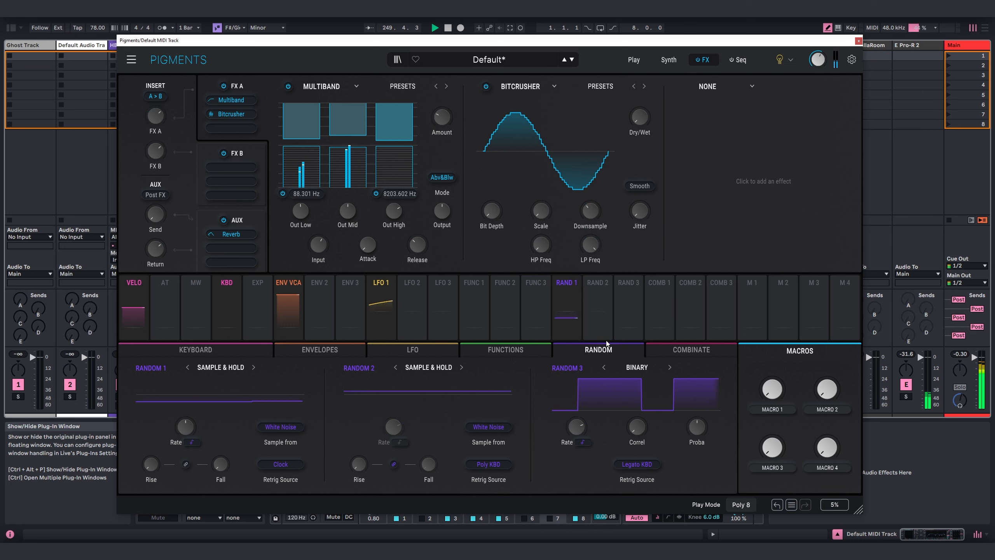
drag(575, 289, 590, 221)
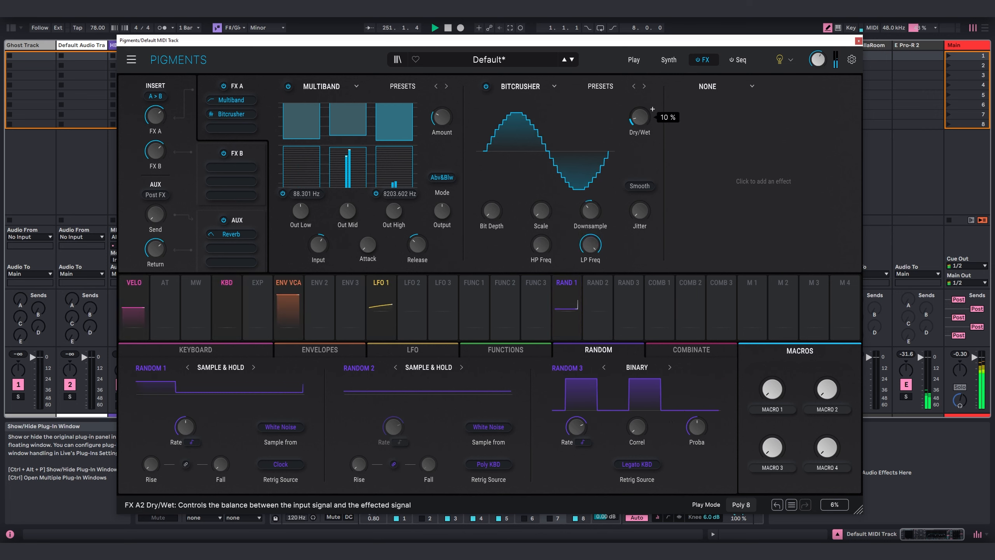
drag(640, 119, 639, 92)
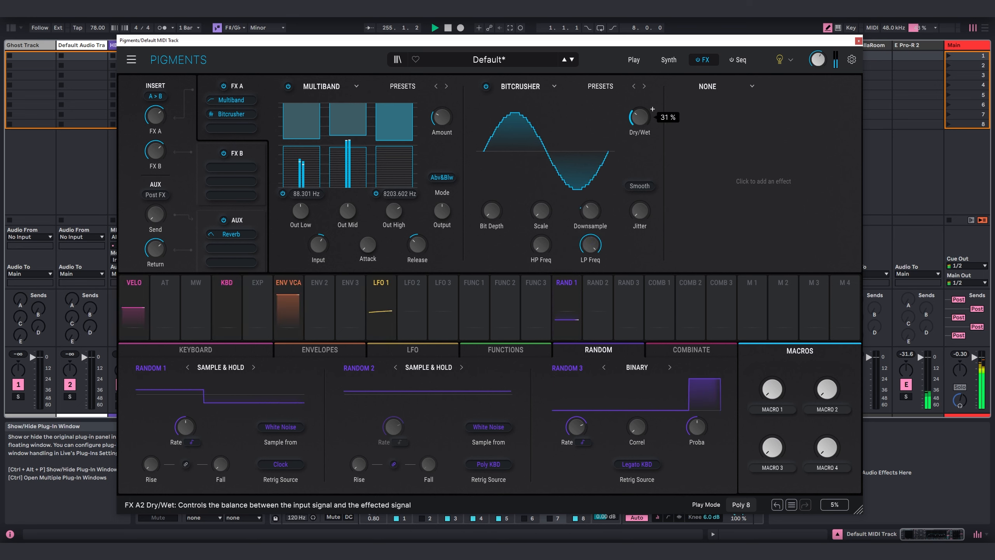
Add a Delay to the first FX B slot with 42% Dry/Wet, Ping Pong enabled and Feedback around 0.404
click(254, 150)
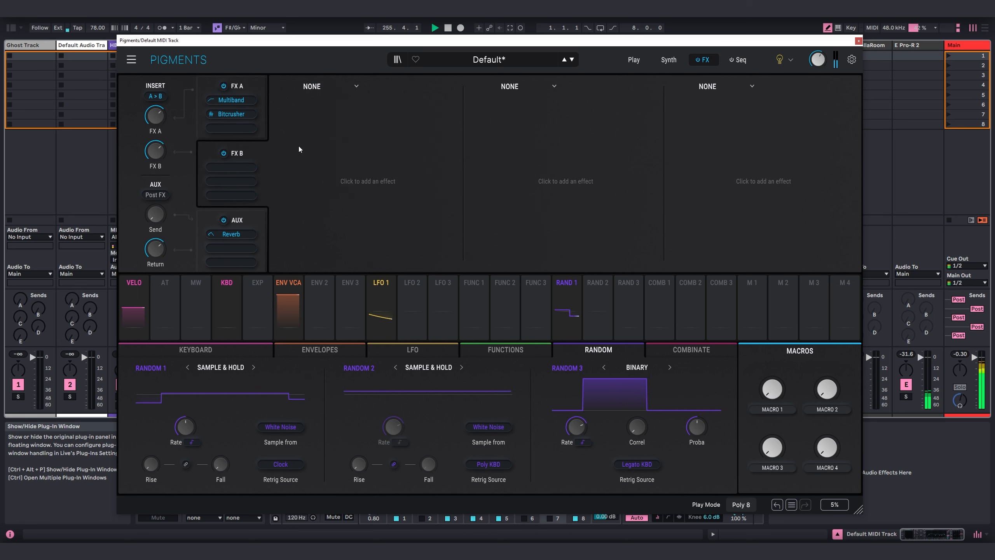
click(322, 86)
click(351, 152)
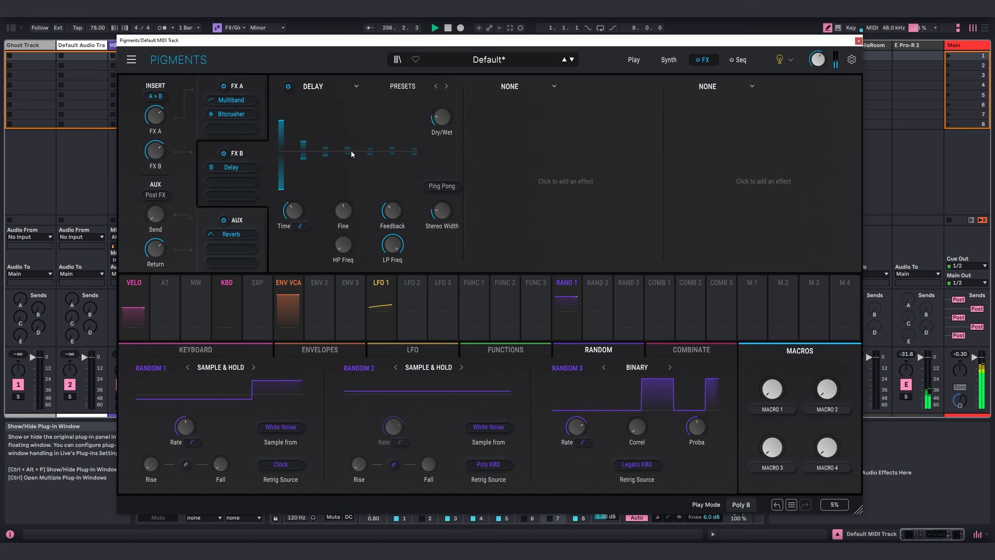
click(394, 87)
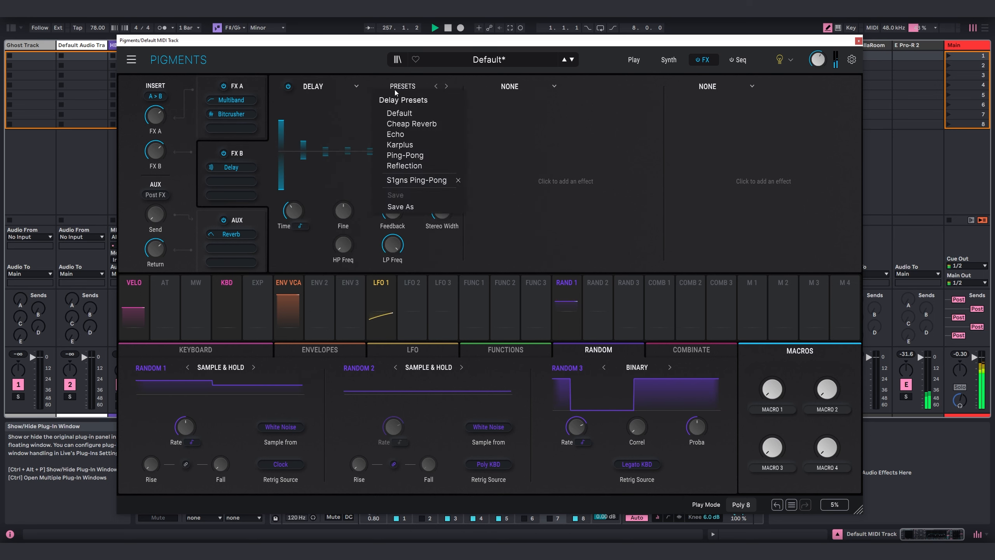
click(357, 130)
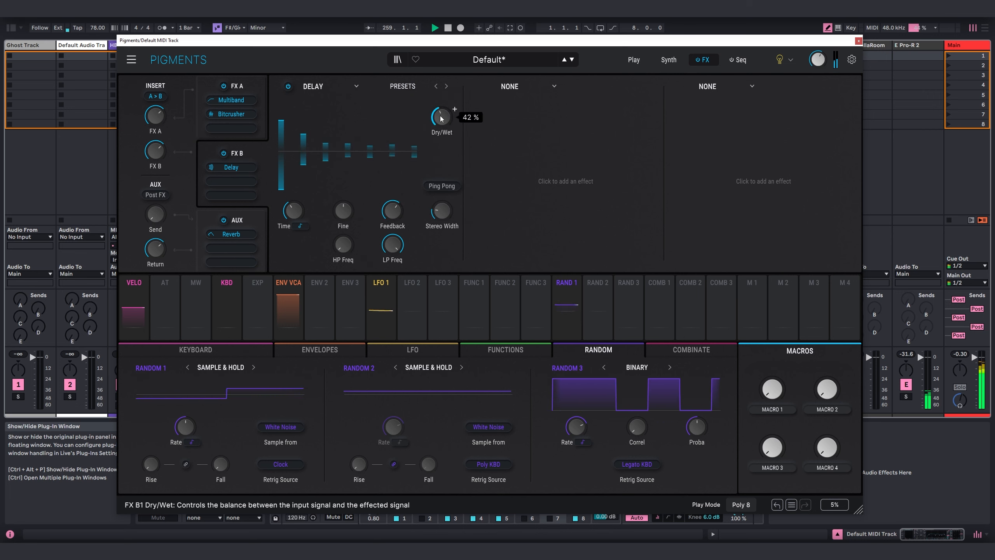
click(442, 186)
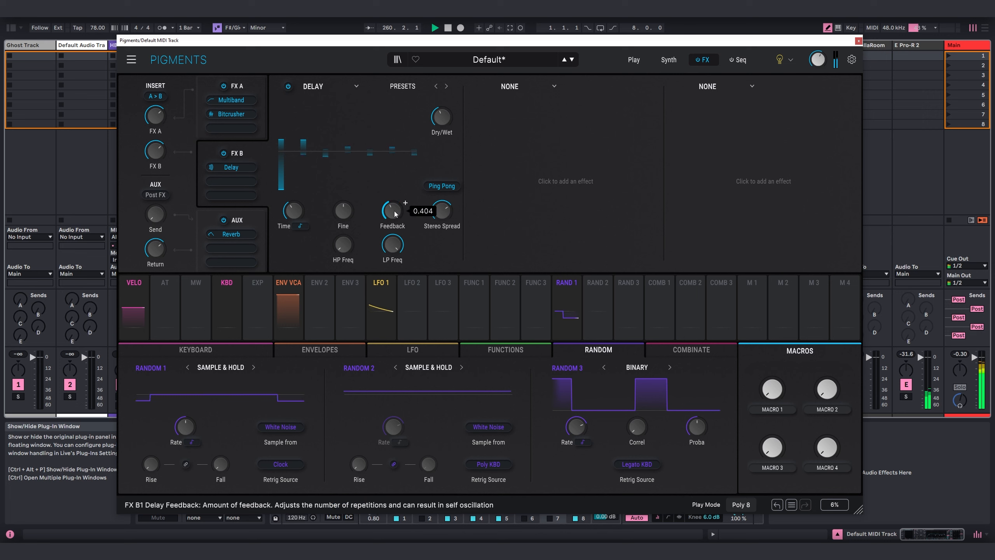
Add a larger, longer-decaying Reverb at 60% Dry/Wet to the second FX B slot and a Shimmer at 20% to the third
click(513, 88)
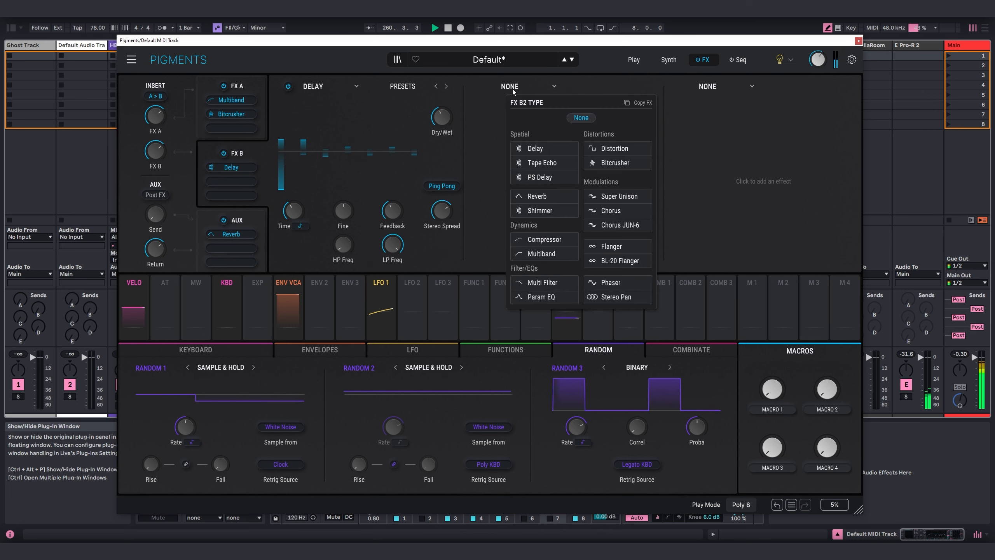
click(537, 197)
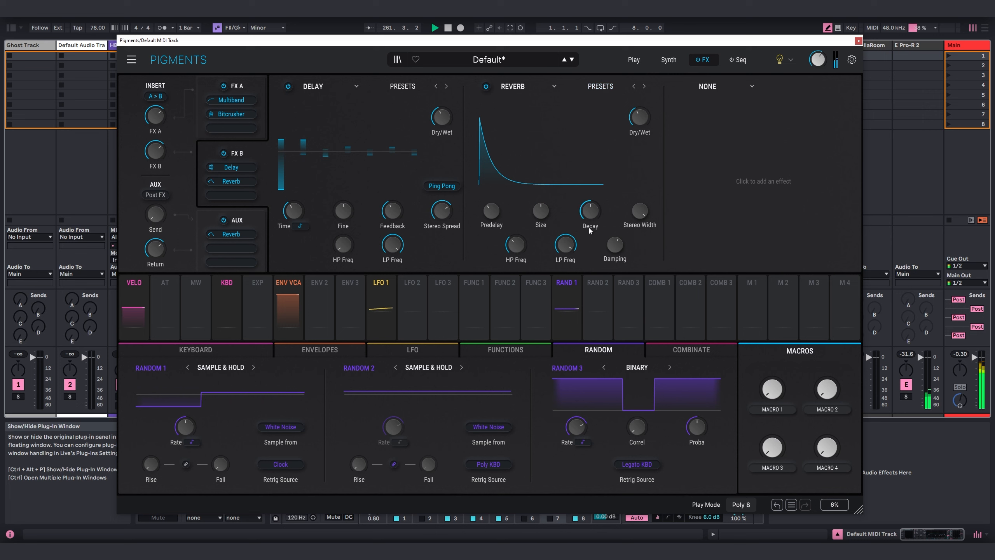
drag(491, 212, 492, 239)
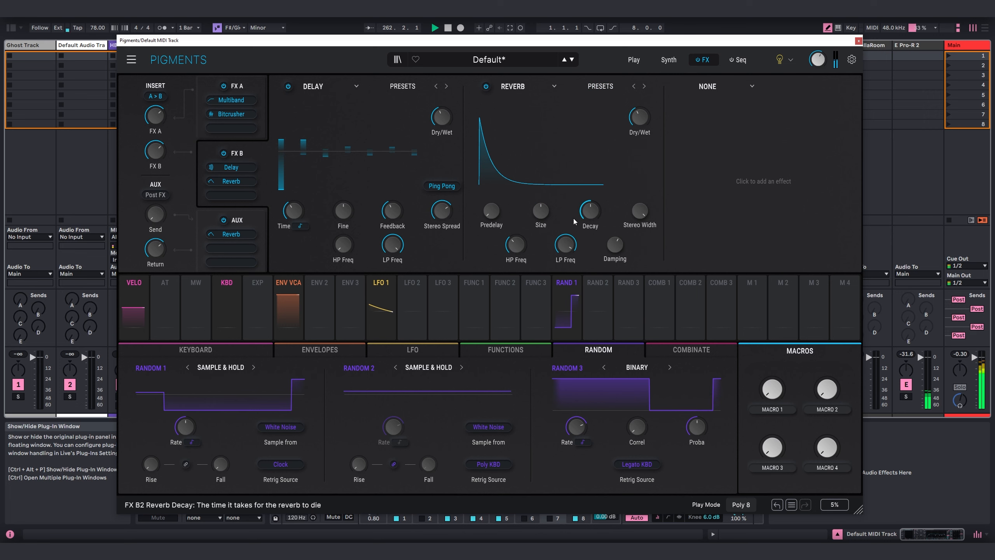
drag(541, 212, 541, 184)
drag(592, 218, 592, 192)
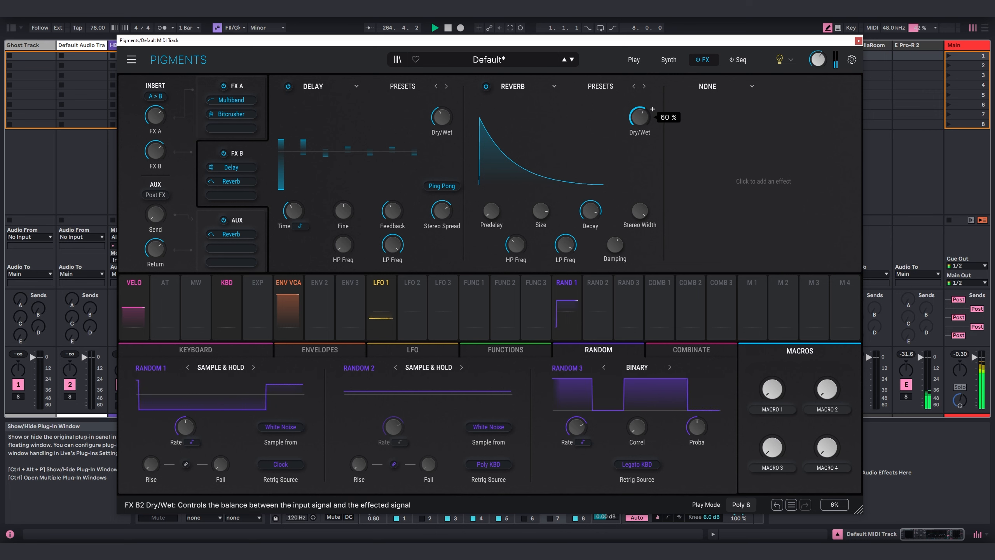
click(764, 182)
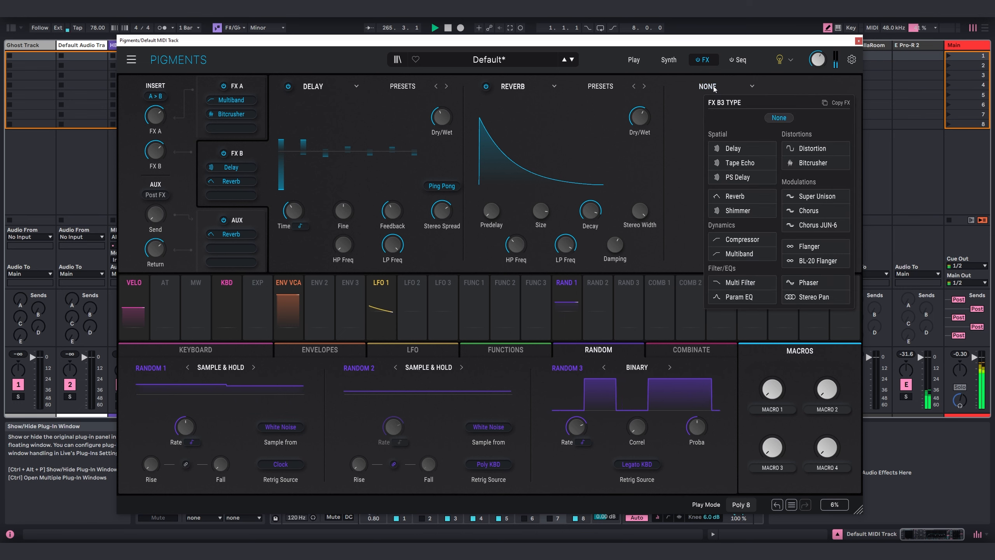
click(738, 211)
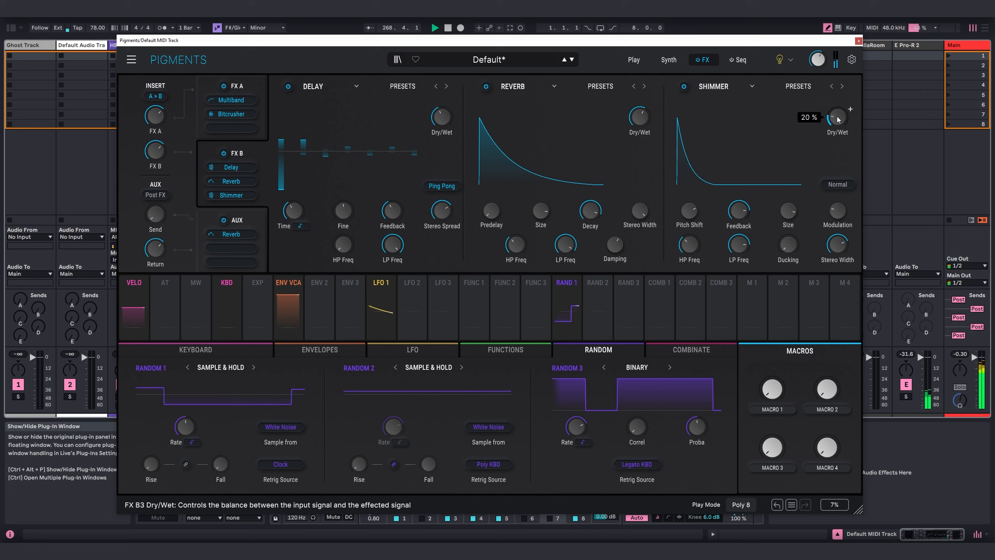
Lower the Filter 1 cutoff and assign LFO 1 as an additional modulator of it
click(675, 63)
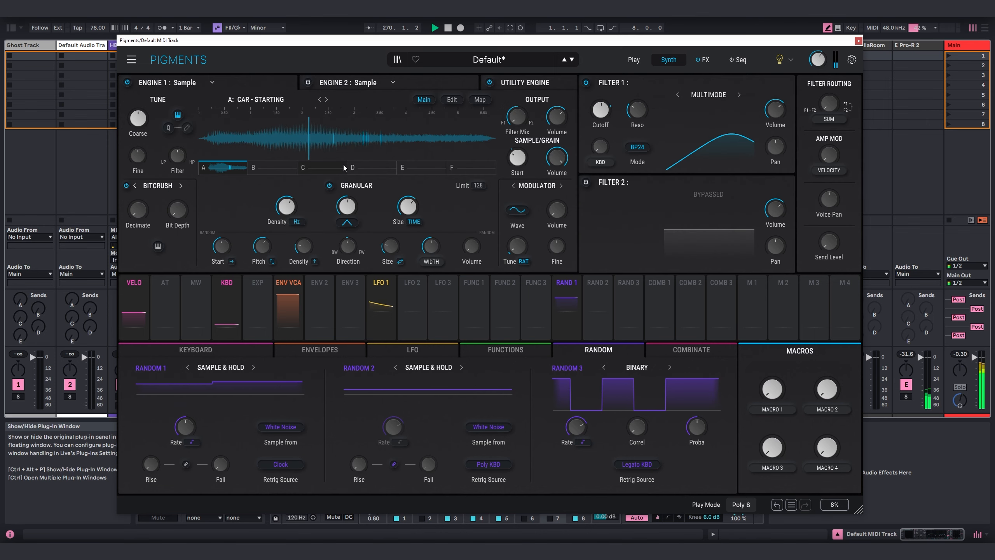
drag(454, 41, 469, 48)
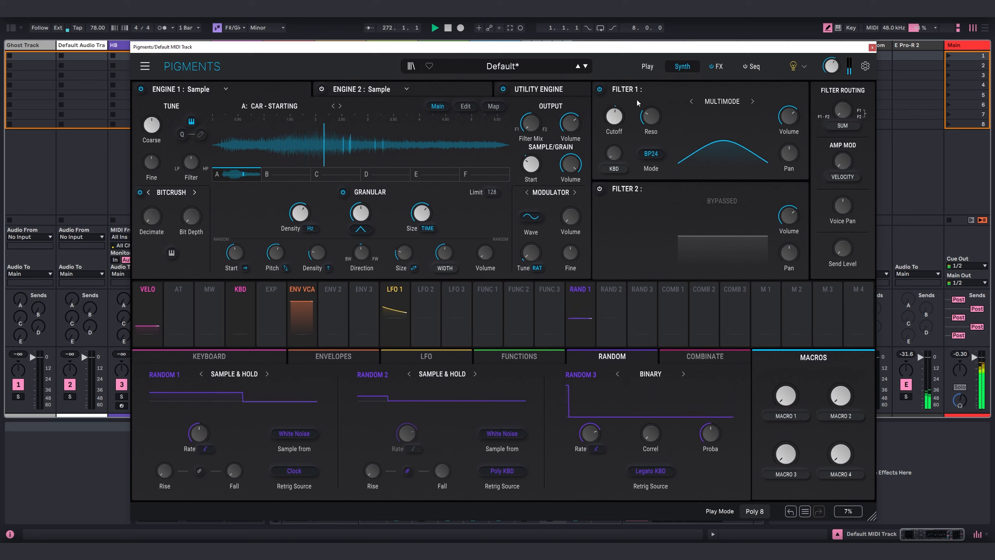
mouse_move(626, 108)
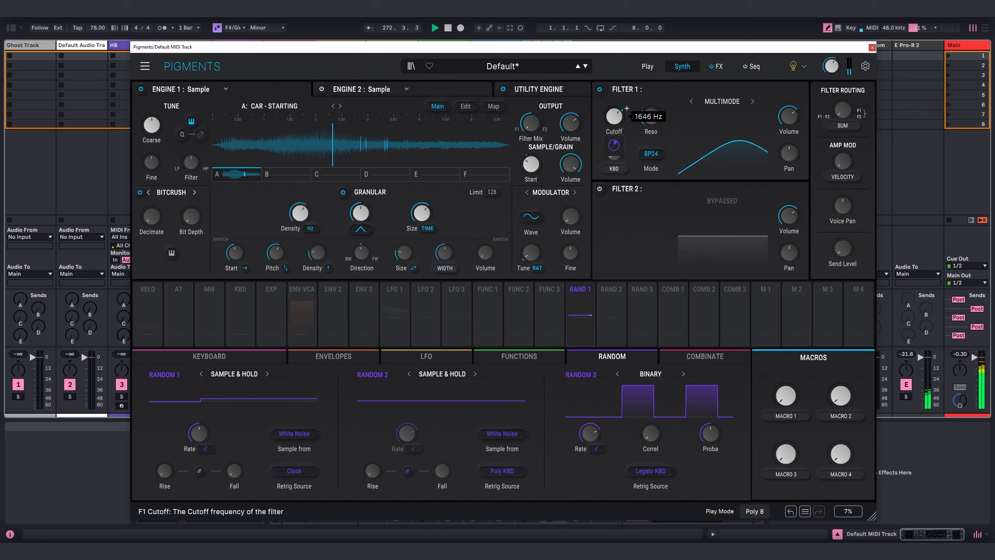
drag(616, 121, 617, 138)
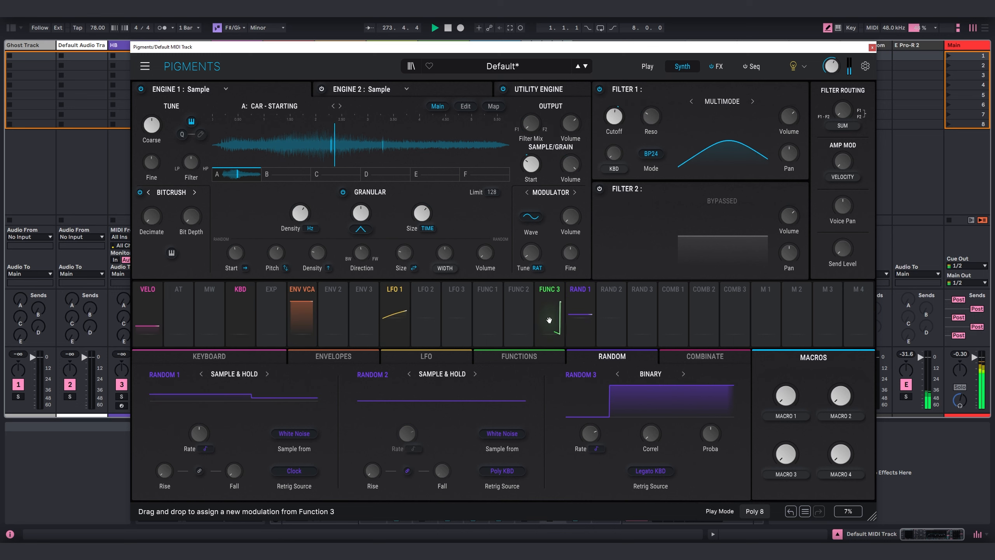
mouse_move(403, 287)
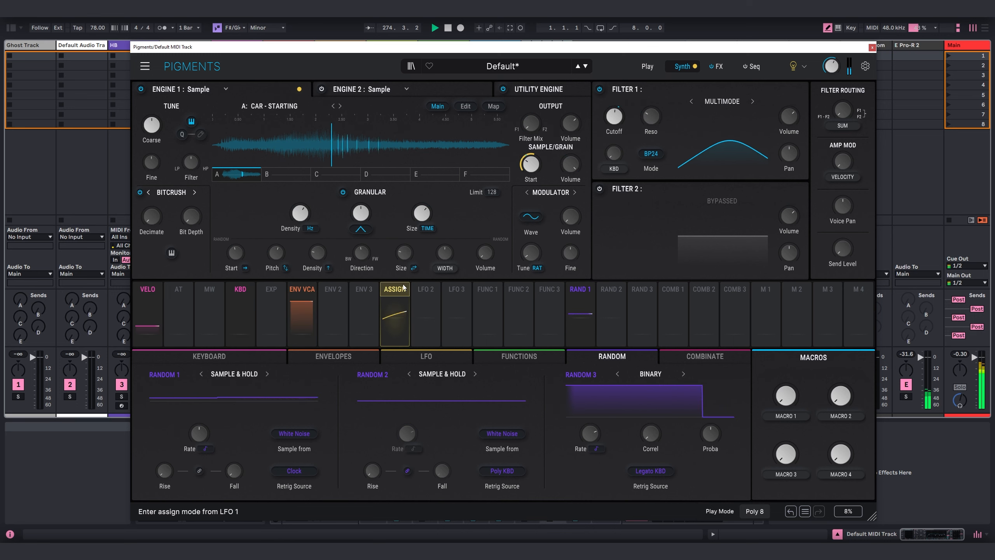
drag(394, 290, 615, 118)
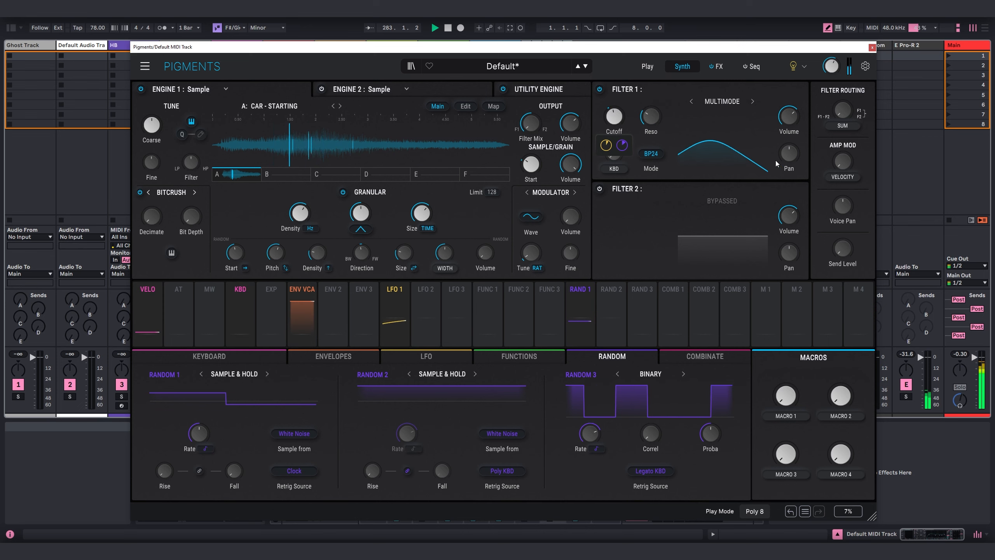
Create an 8-bar looping MIDI clip in track 7's first slot and turn off scale highlighting
click(873, 47)
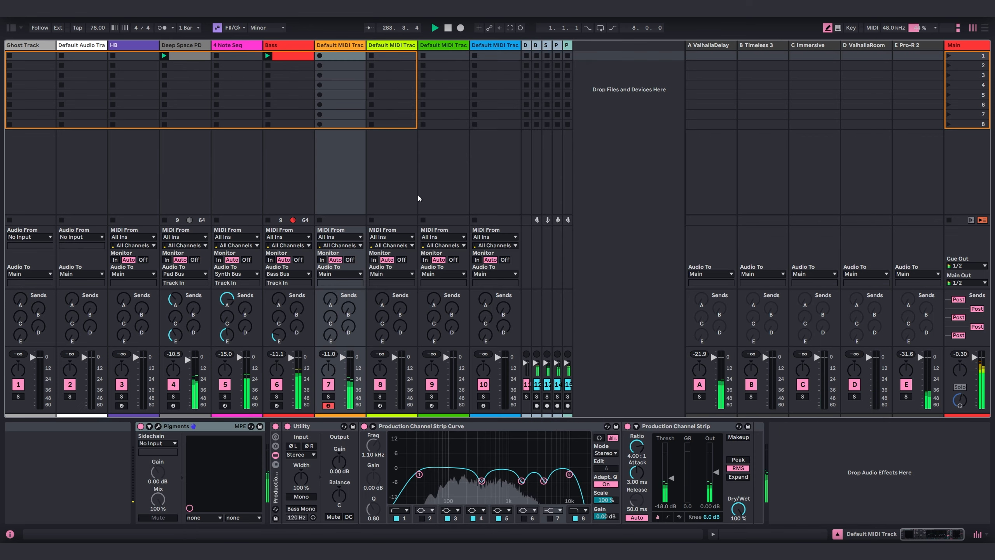
double_click(339, 56)
drag(480, 398, 476, 115)
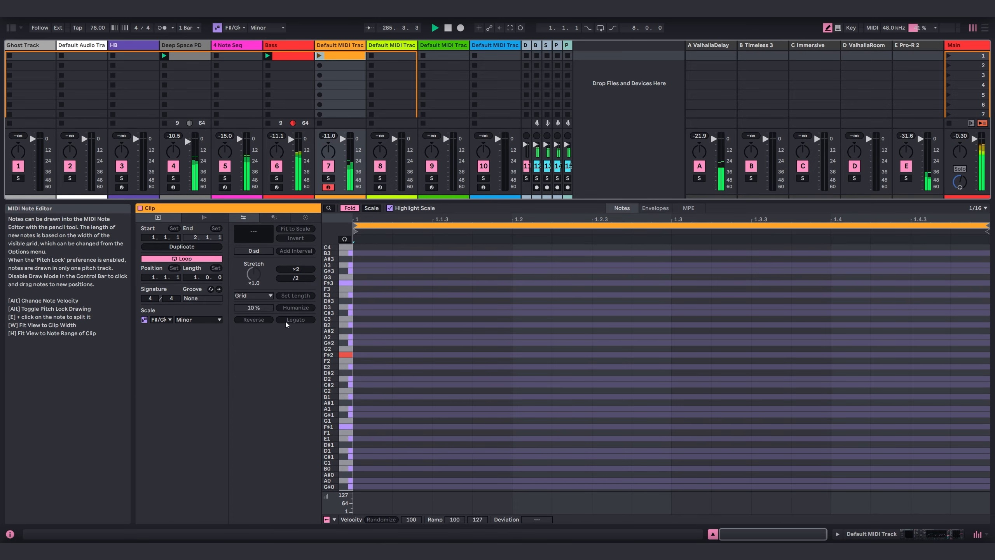
drag(195, 278, 195, 246)
key(k)
Set the note grid to 4 Bars and draw F#2 over bars 1 to 4 and F#3 over bars 5 to 8
right_click(423, 338)
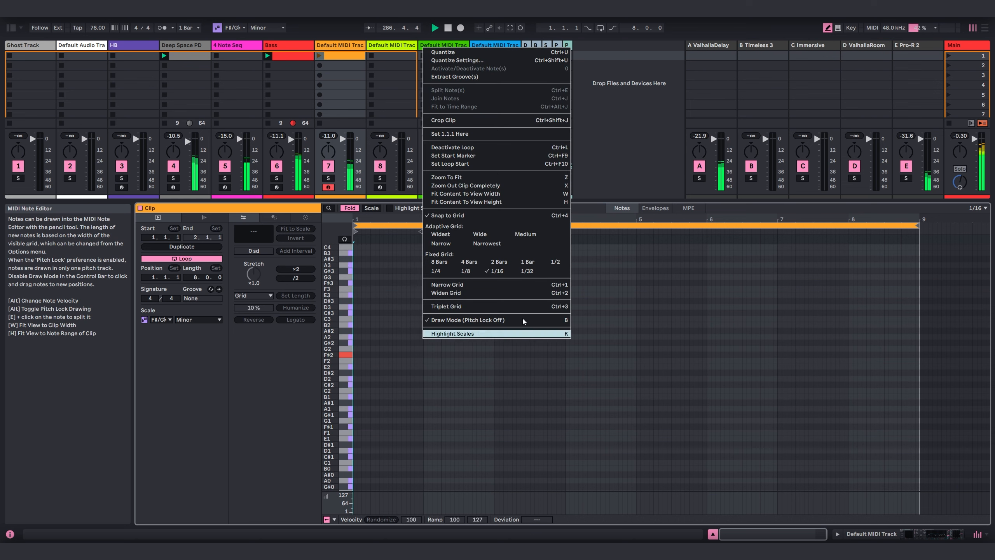
click(469, 261)
click(388, 355)
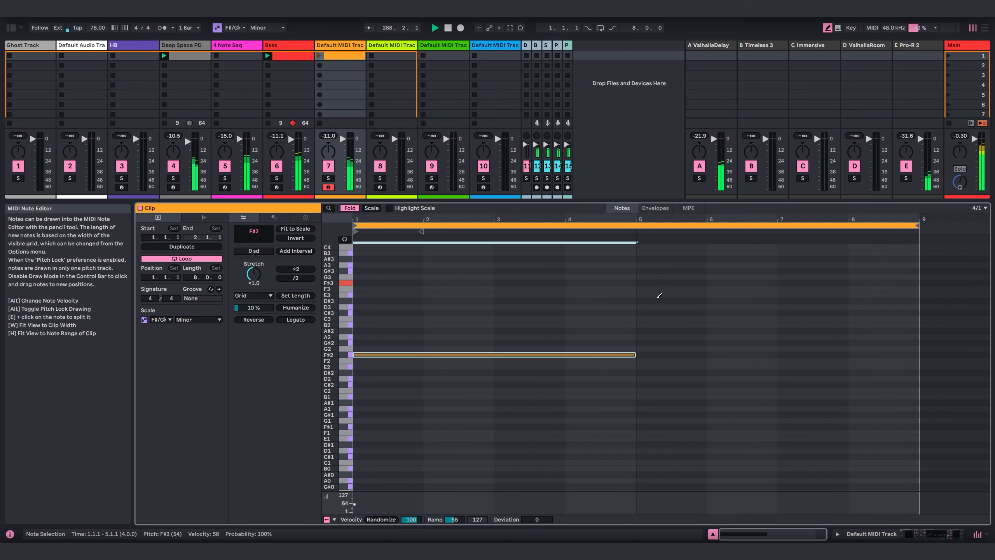
click(657, 283)
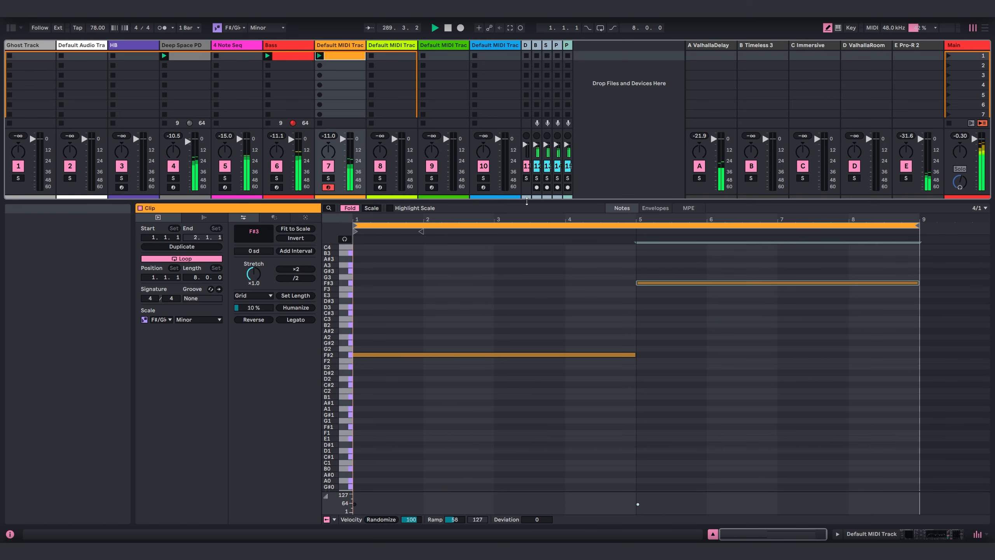
Route track 7's audio output to the Synth Bus
drag(560, 202, 560, 426)
click(339, 254)
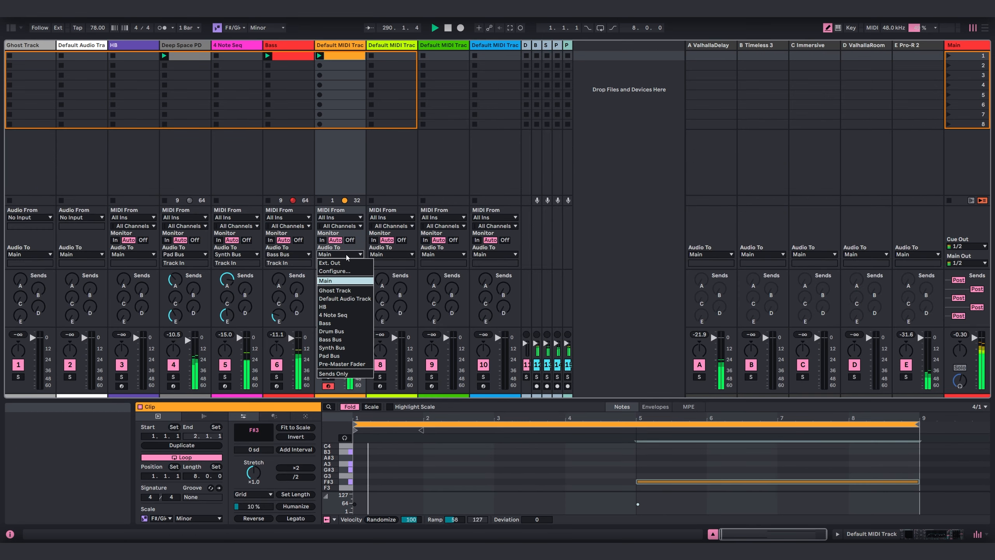
click(342, 348)
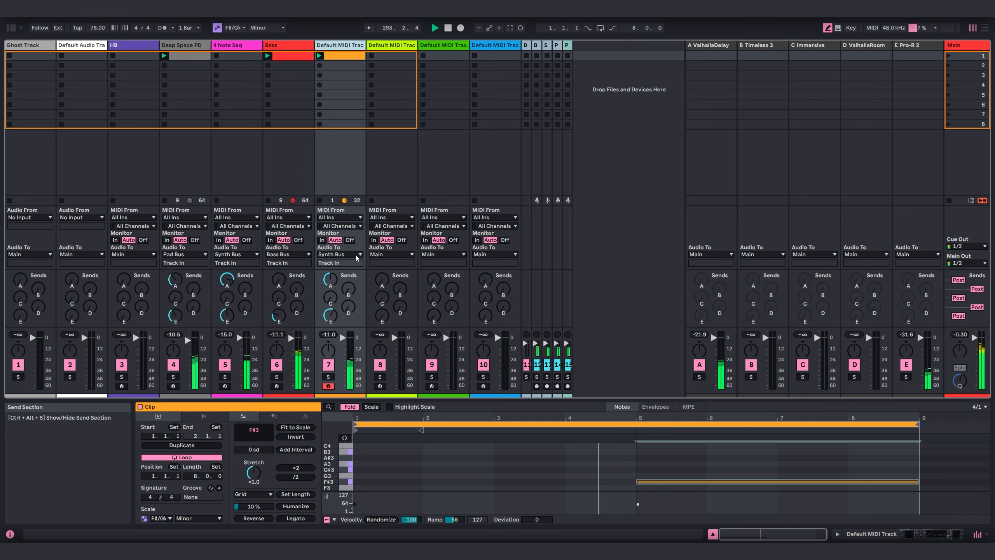
Reopen track 7's Pigments to view the granular patch during playback, and close its window
key(shift+Tab)
click(158, 426)
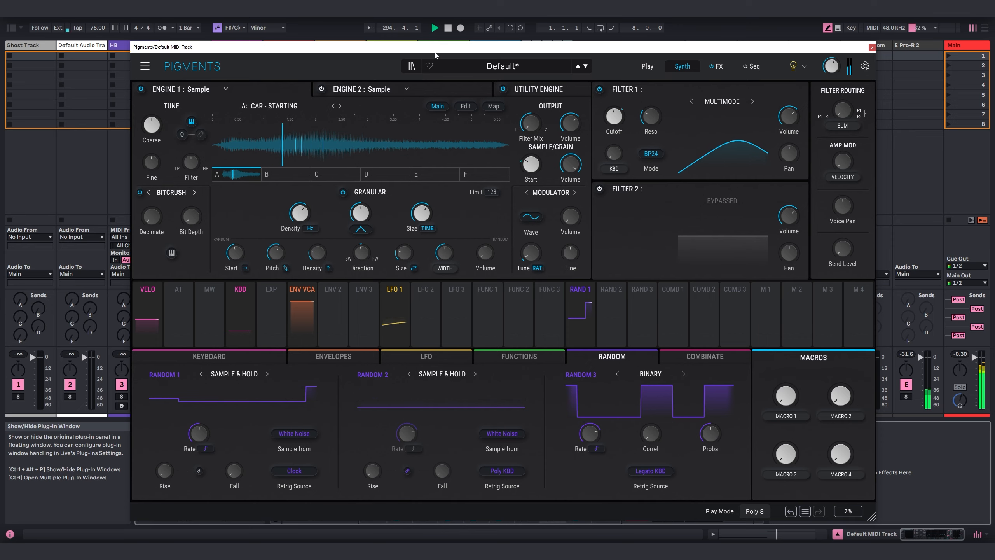
mouse_move(434, 51)
mouse_down()
mouse_move(437, 36)
mouse_move(436, 46)
mouse_up()
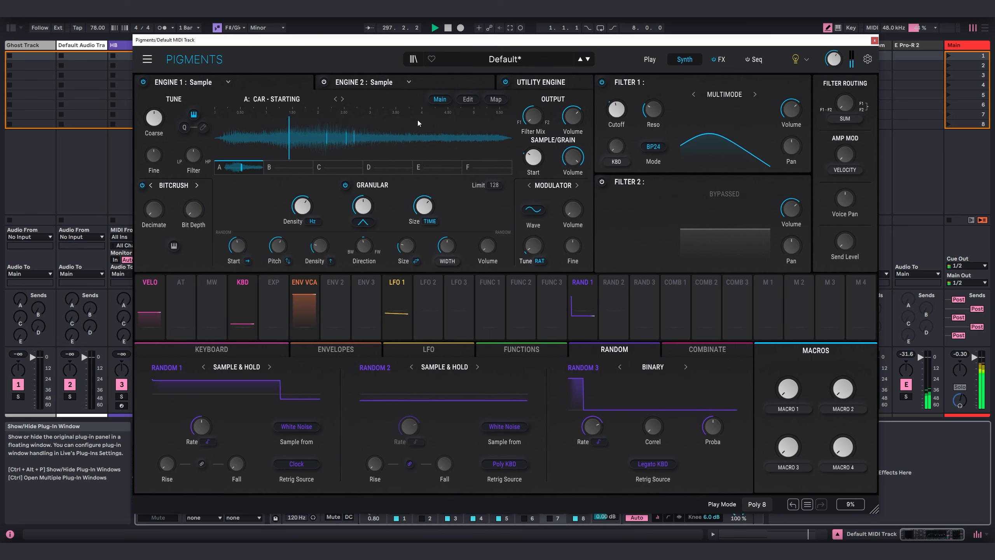
click(875, 40)
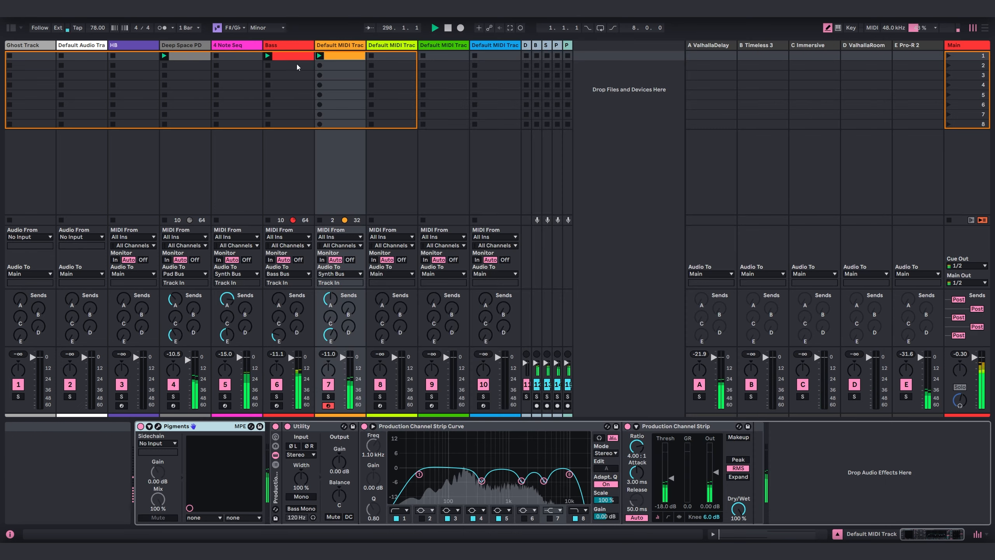
Load the Myth synthesizer onto track 8 from the plug-in browser
click(379, 46)
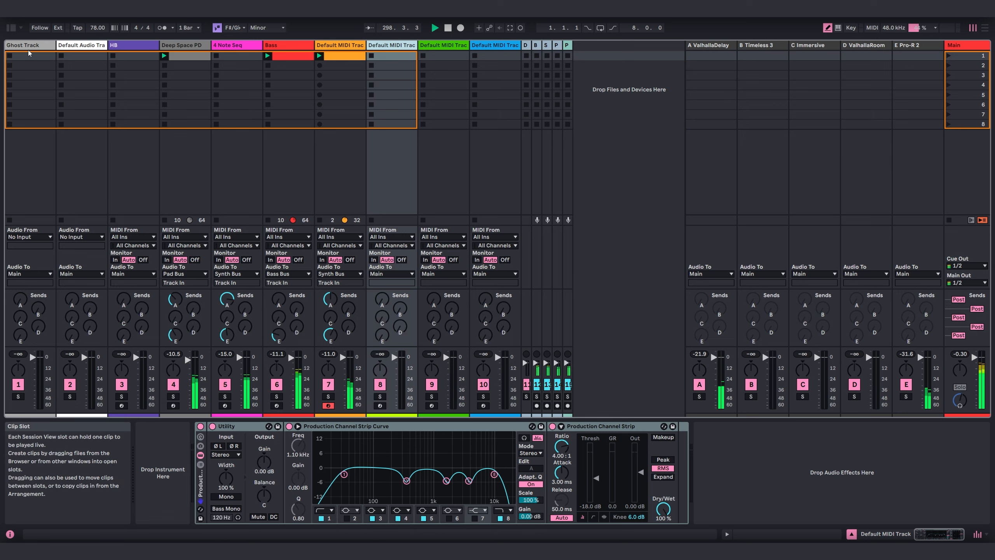
click(12, 30)
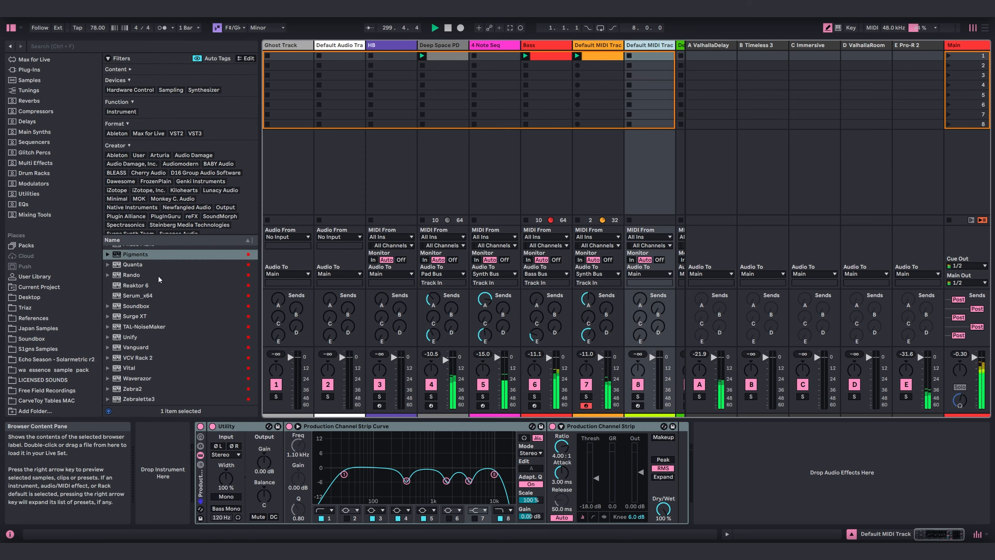
scroll(163, 287, up, 3)
click(135, 261)
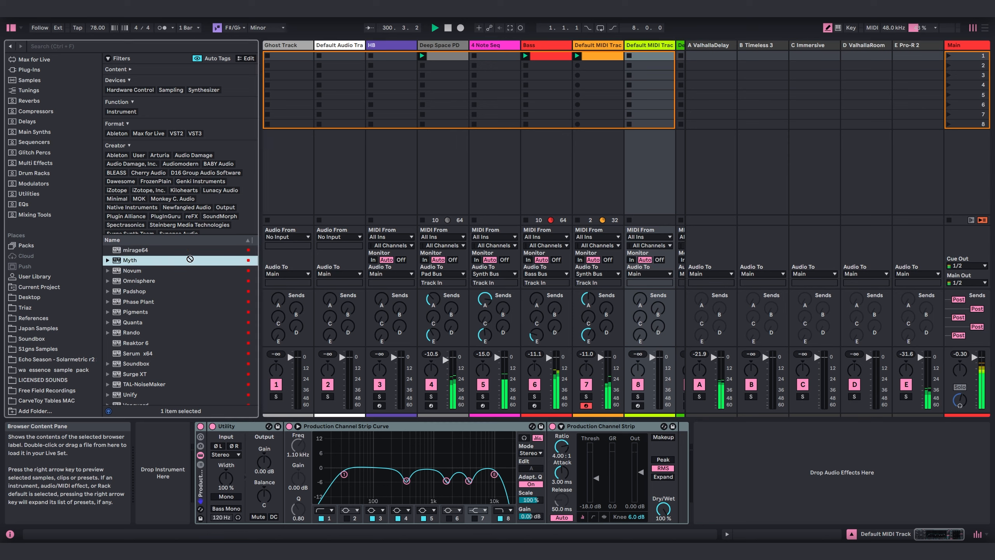
drag(591, 209, 647, 81)
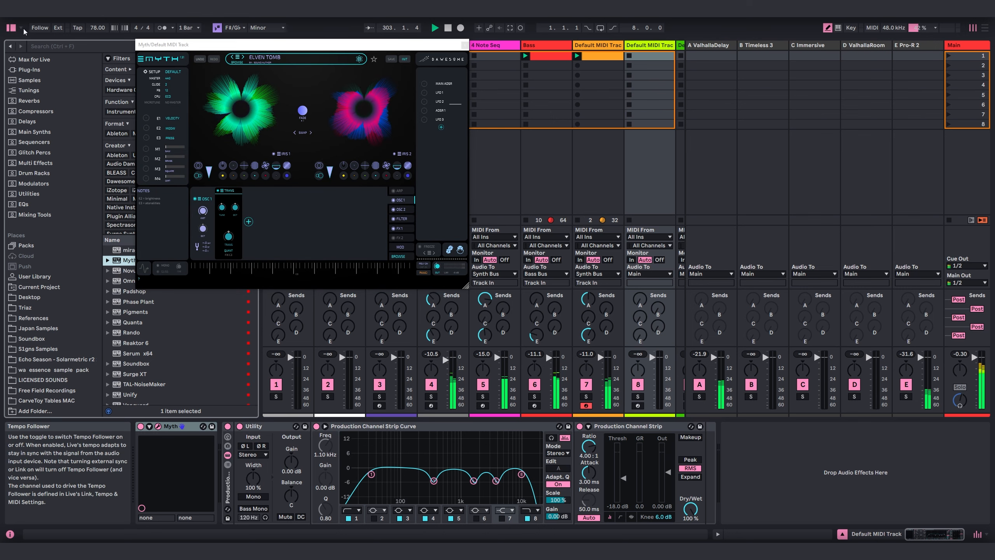
Load Myth's init preset and enlarge its window toward the middle of the workspace, with the browser hidden
click(141, 59)
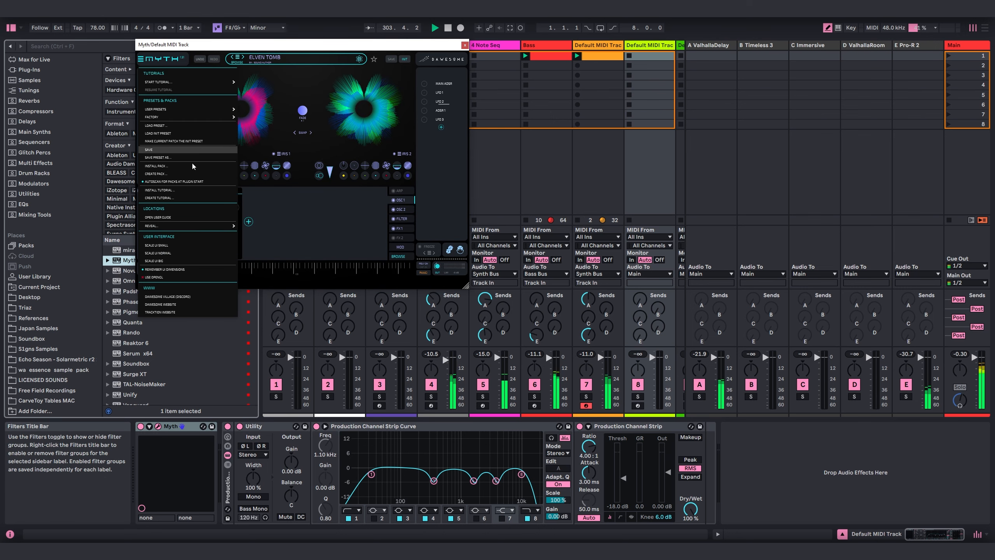
click(188, 134)
key(ctrl+alt+b)
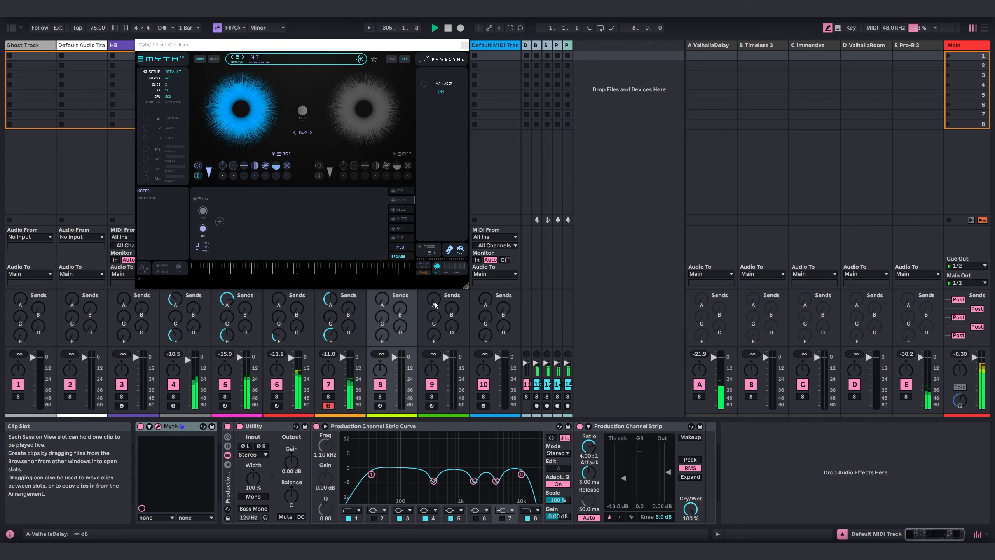
drag(465, 286, 741, 501)
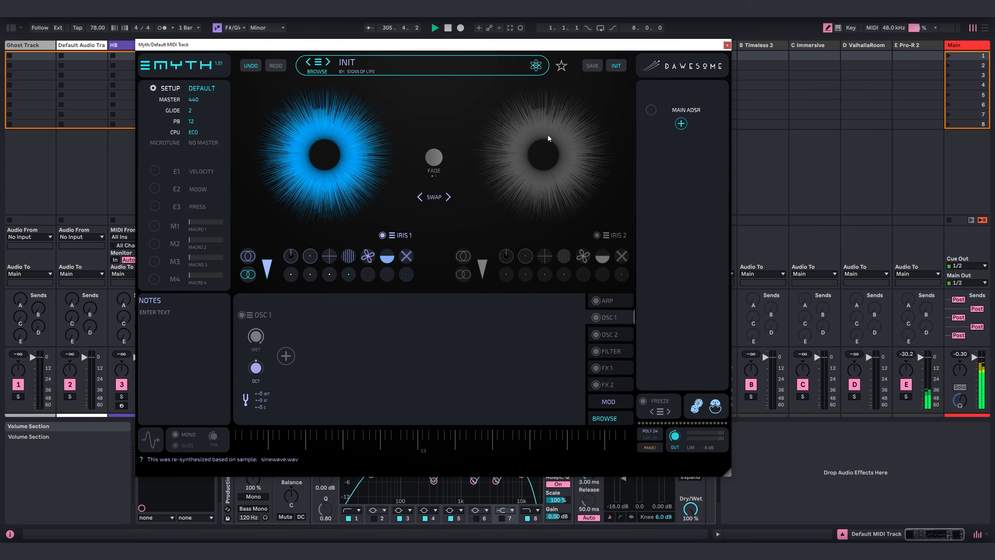
drag(482, 47, 538, 74)
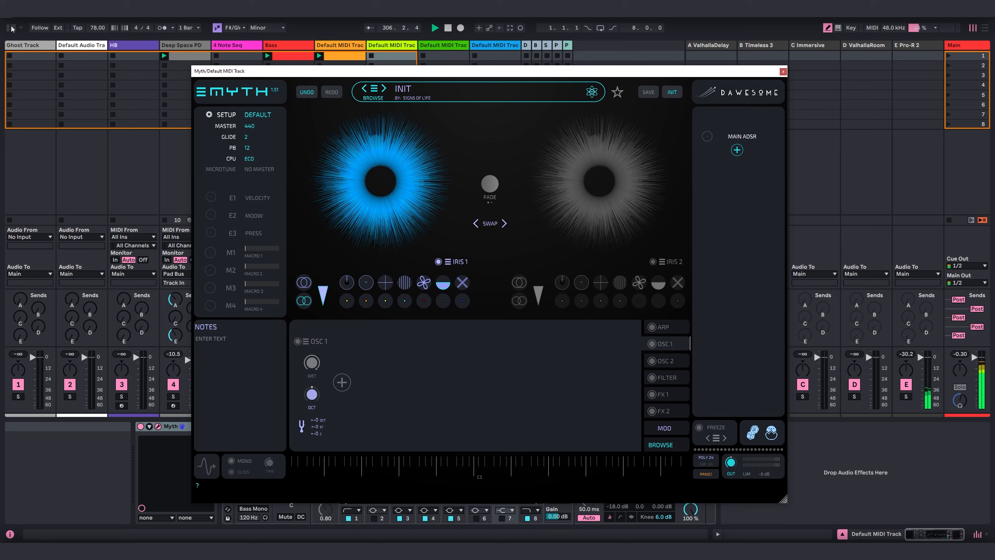
Re-synthesize S1gns CT Table 15.wav from the CarveToy Tables MAC folder into Myth's Iris 1
click(11, 27)
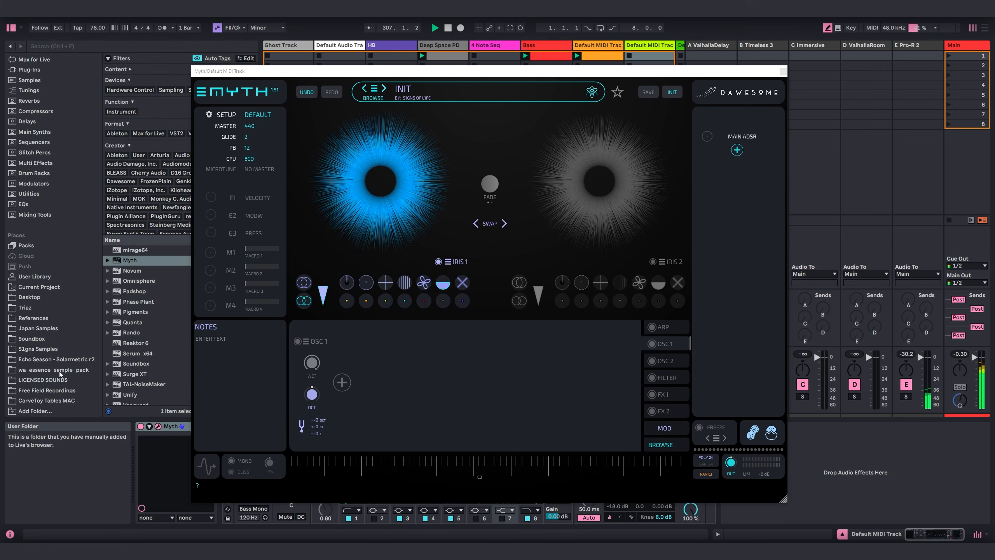
click(52, 400)
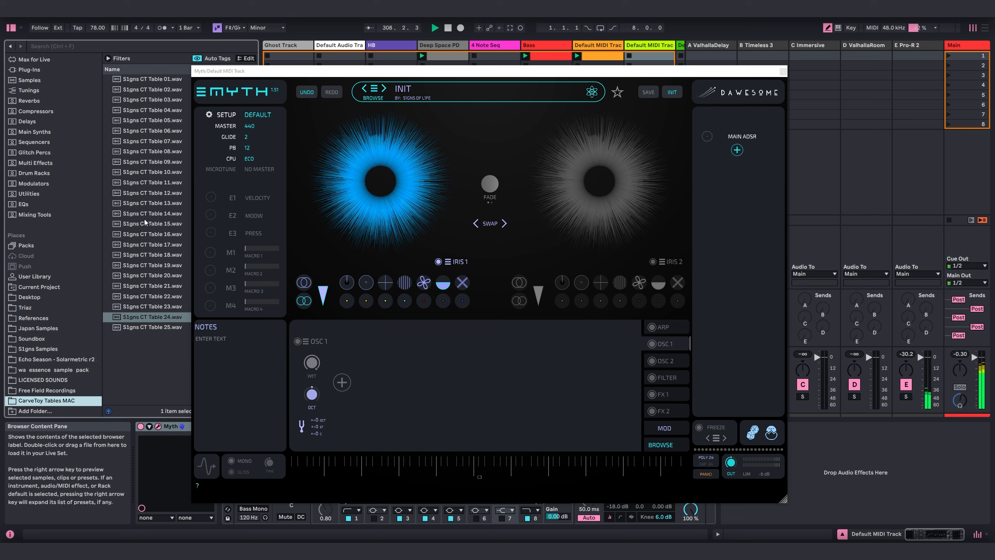
drag(145, 222, 453, 195)
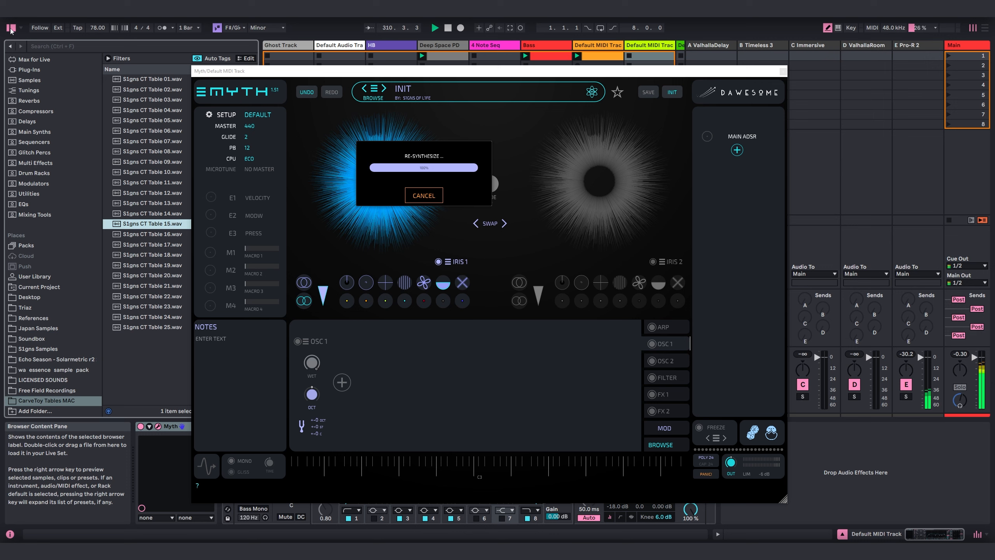
click(11, 28)
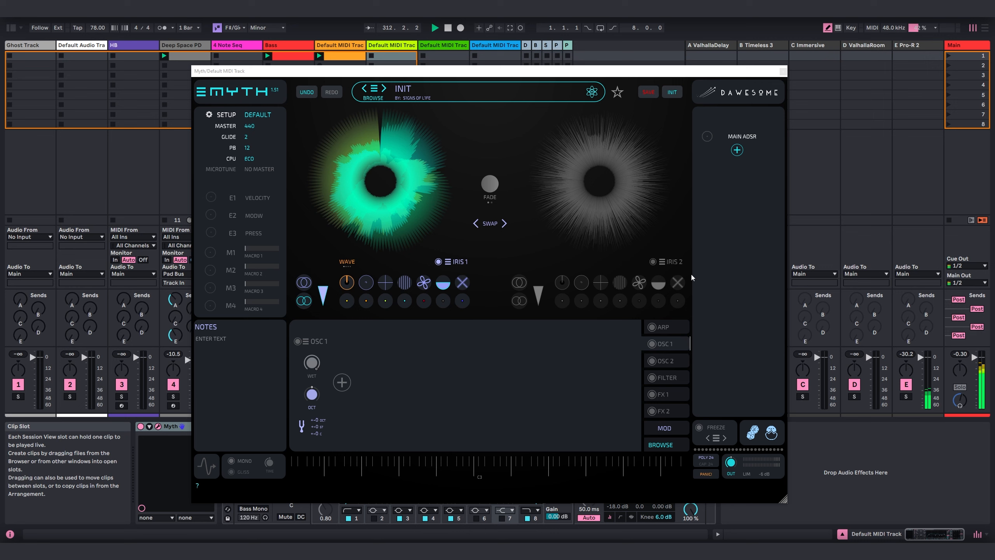
Shape Myth's Main ADSR with a linear attack of about 3.09 s, decay of 2.62 s and release of 4.05 s
click(737, 137)
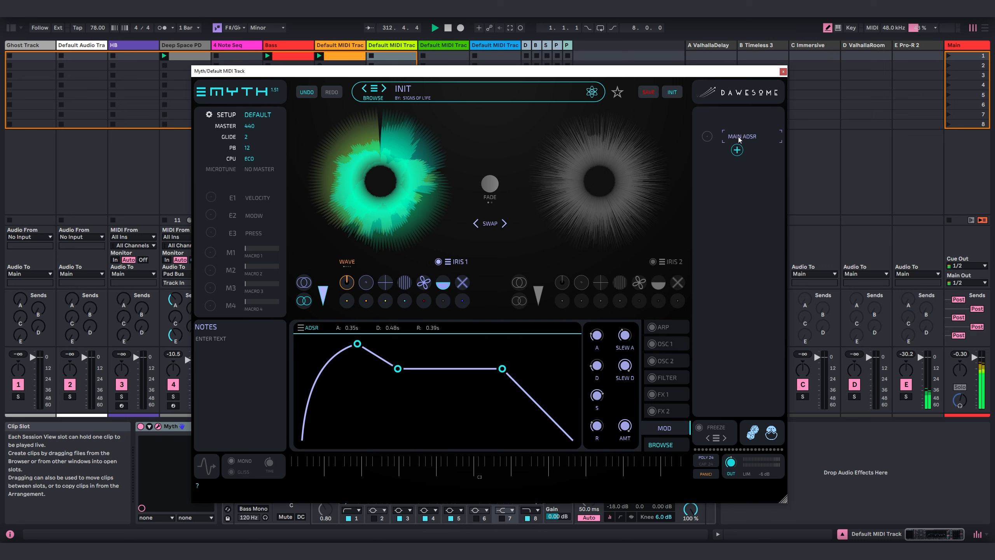
drag(339, 366, 462, 371)
drag(537, 365, 553, 364)
drag(324, 375, 367, 414)
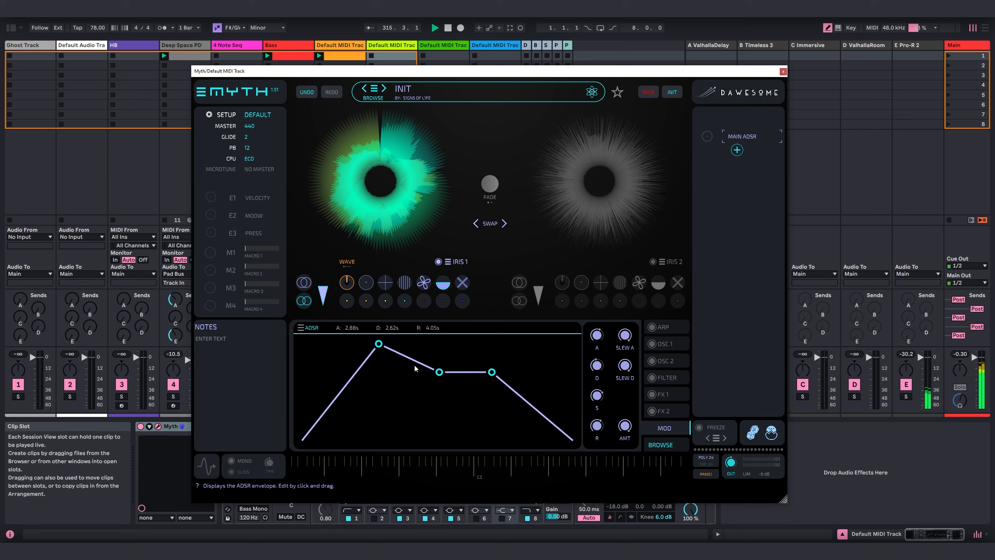
drag(380, 342, 384, 343)
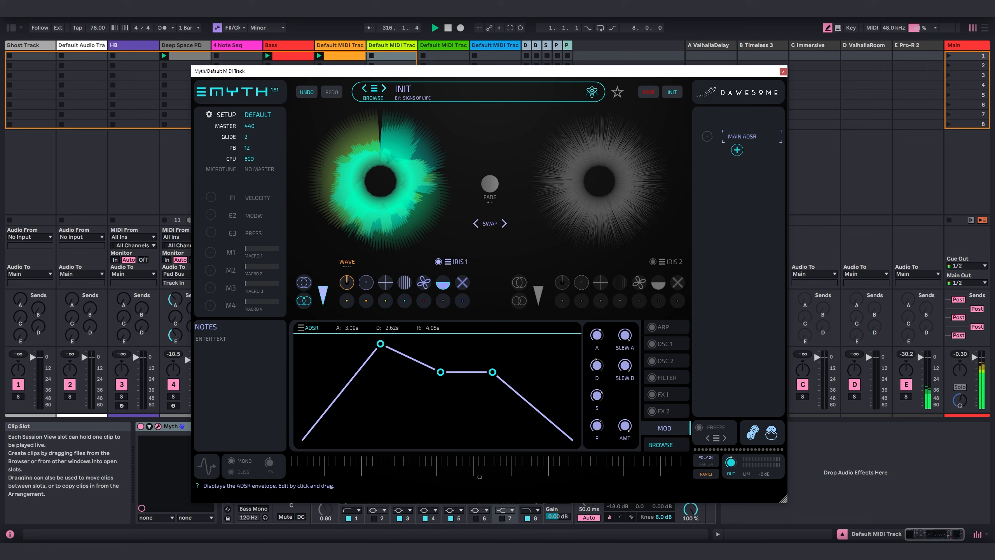
Create and use a new LFO on Iris 1's wave position, and arm track 8 for playing
right_click(423, 202)
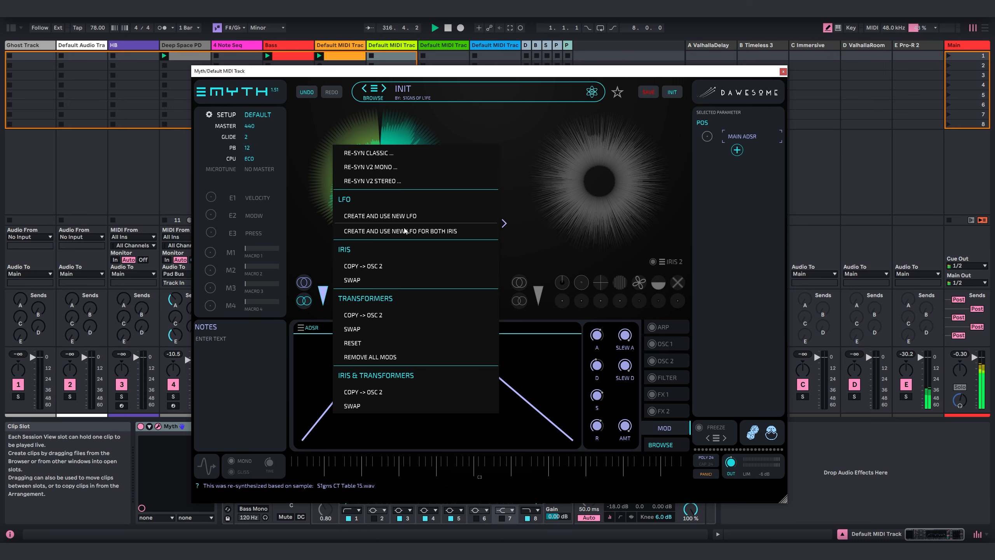
click(430, 221)
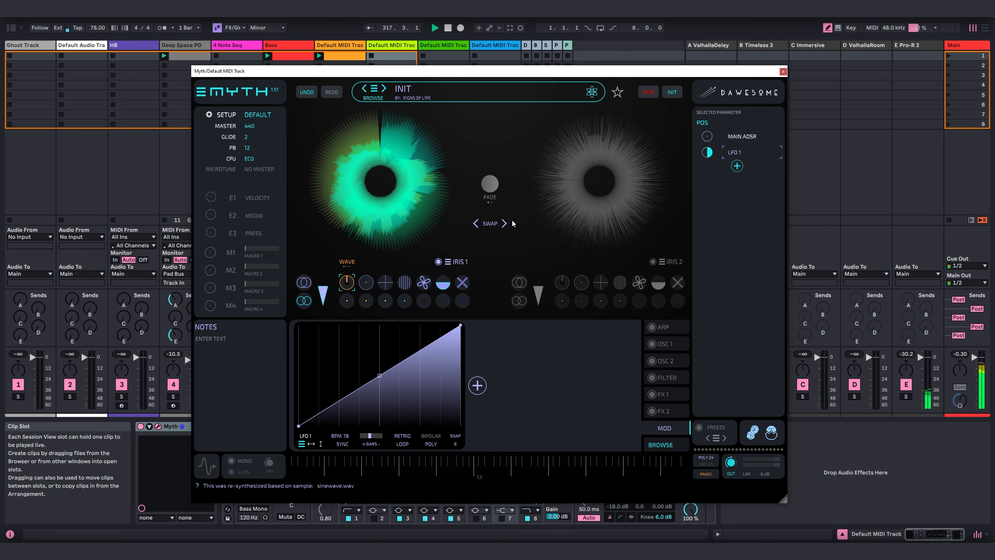
click(783, 72)
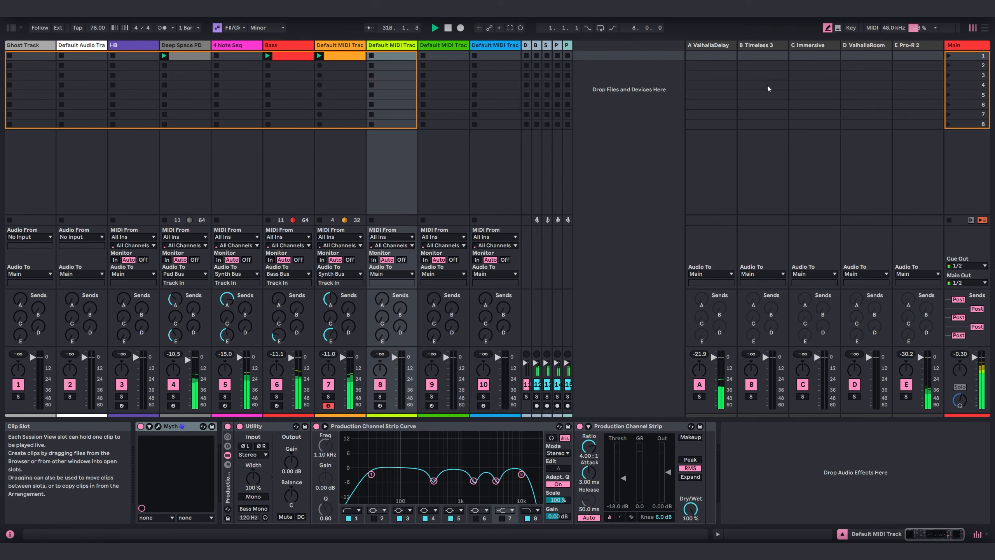
click(381, 406)
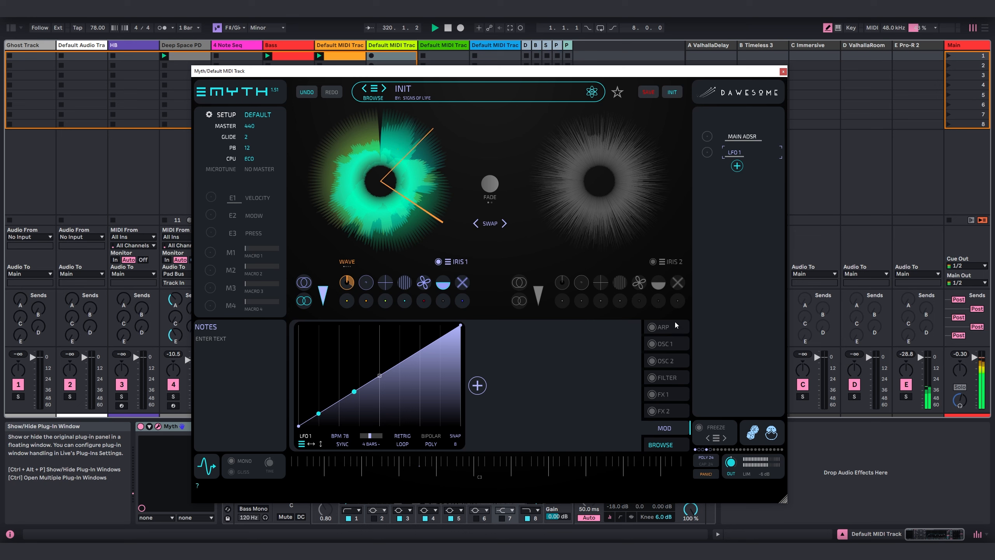
Enable Myth's filter section, add a Lowpass module and lower its cutoff
click(667, 379)
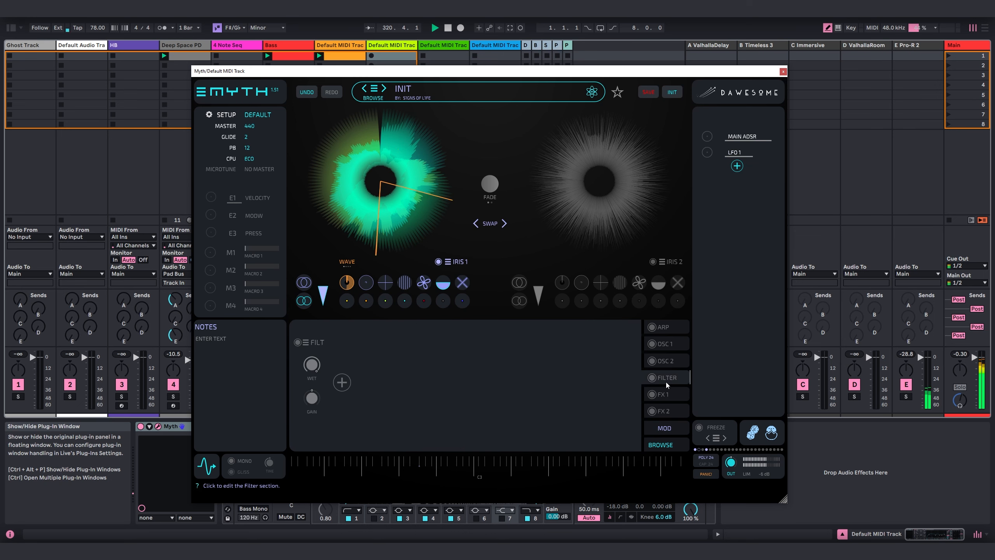
click(297, 343)
click(342, 382)
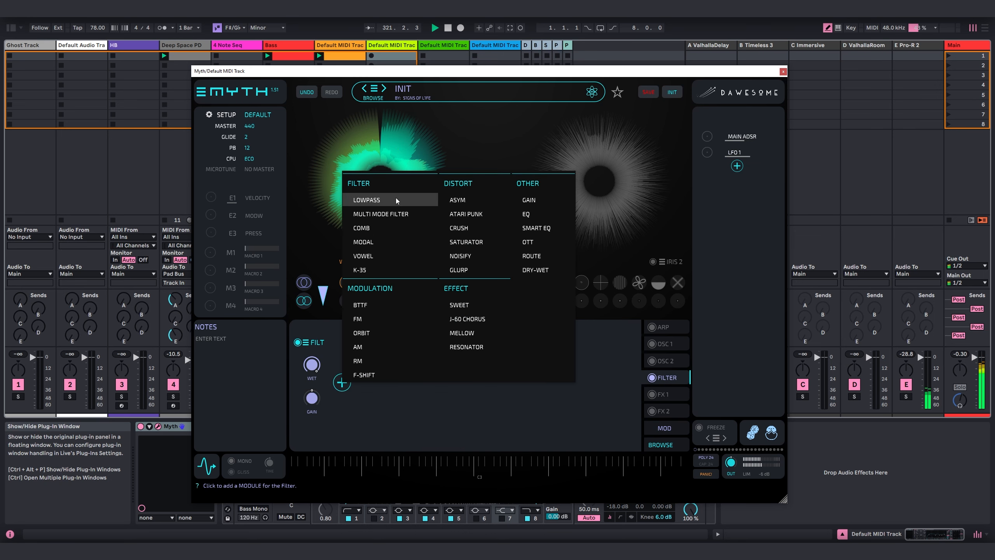
click(372, 198)
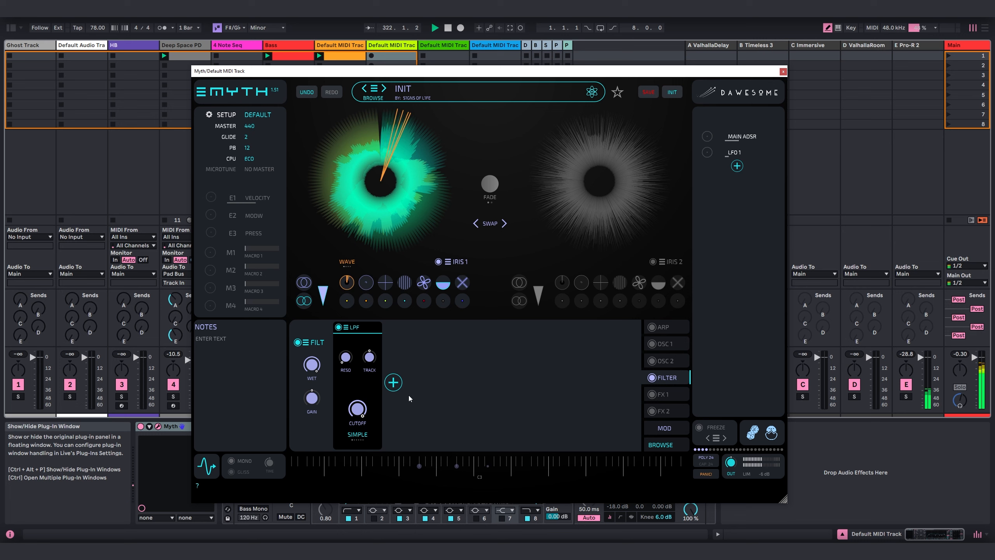
click(367, 423)
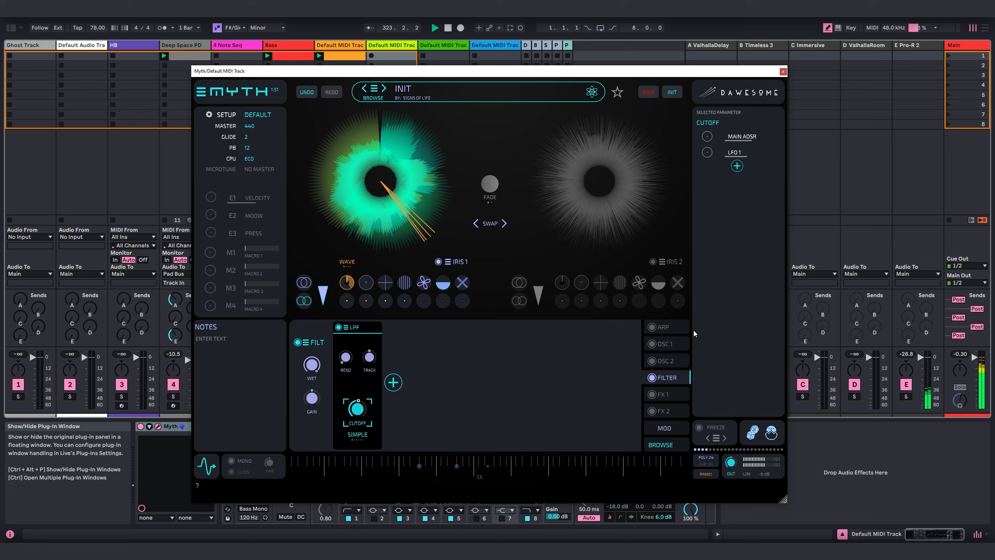
Add an ADSR modulation source with a linear 3 s attack, a curved decay of about 2.75 s and zero sustain
click(738, 153)
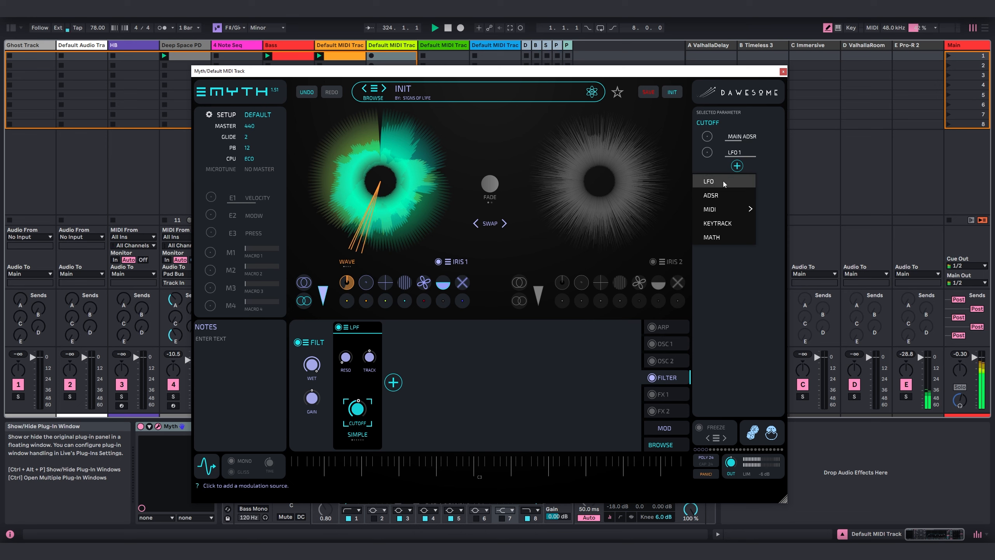
click(737, 180)
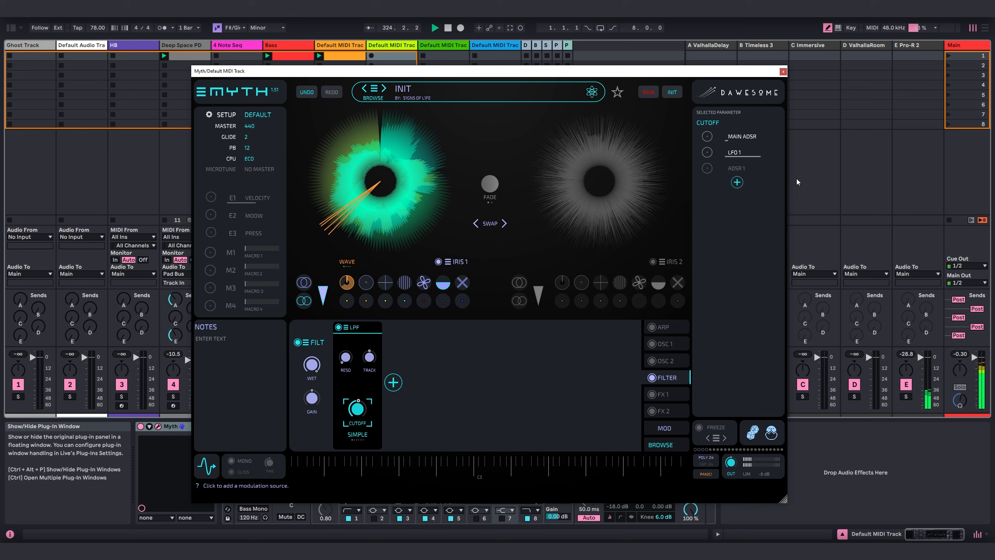
click(742, 169)
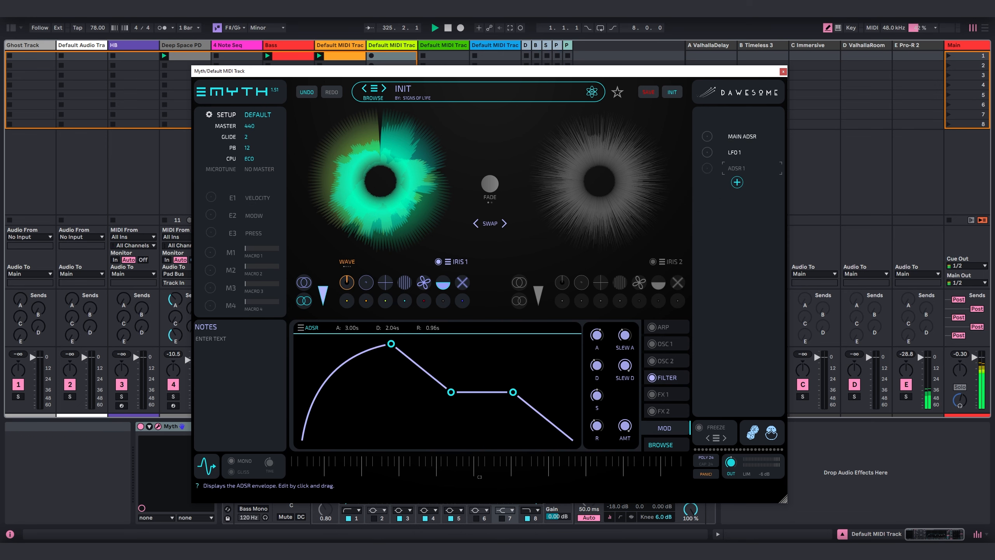
drag(360, 361, 472, 439)
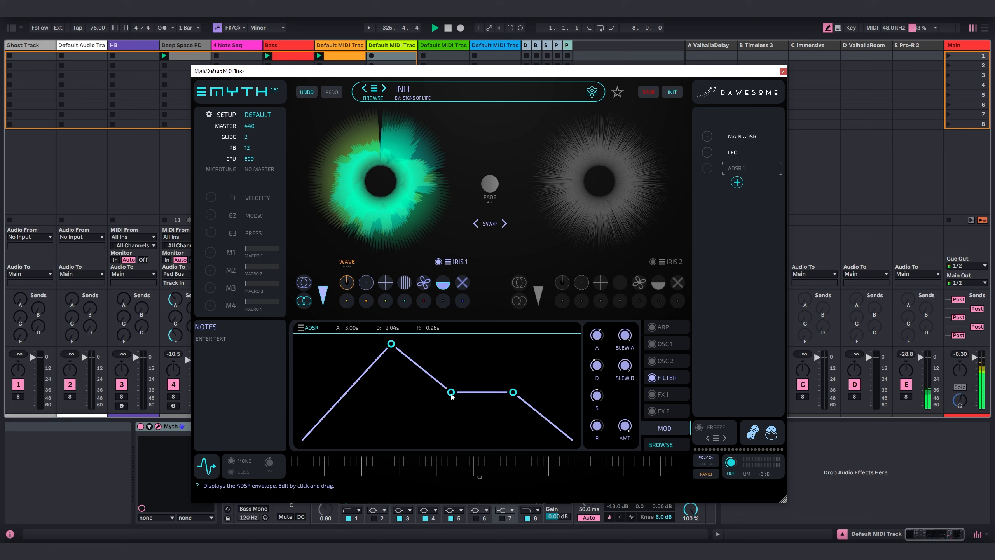
drag(451, 391, 430, 420)
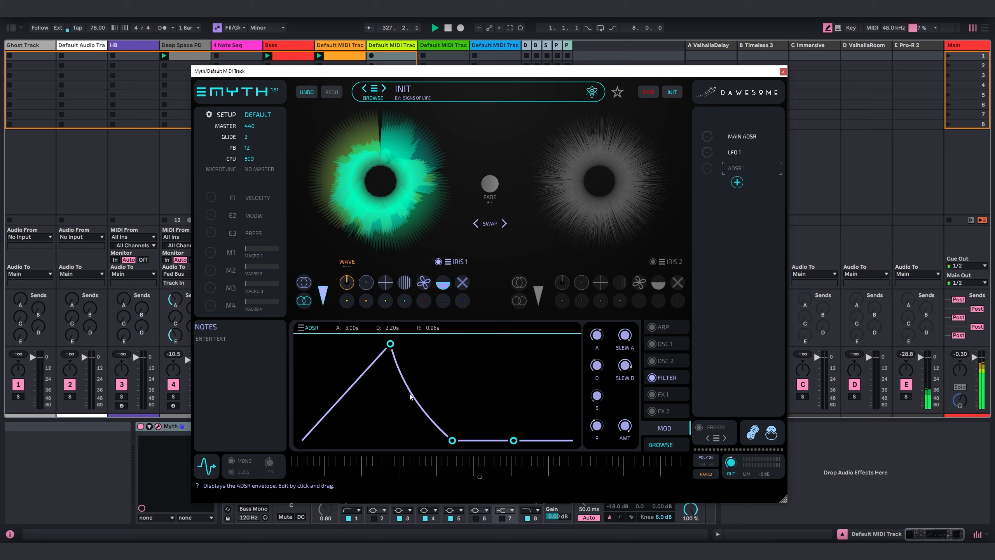
drag(453, 445, 457, 446)
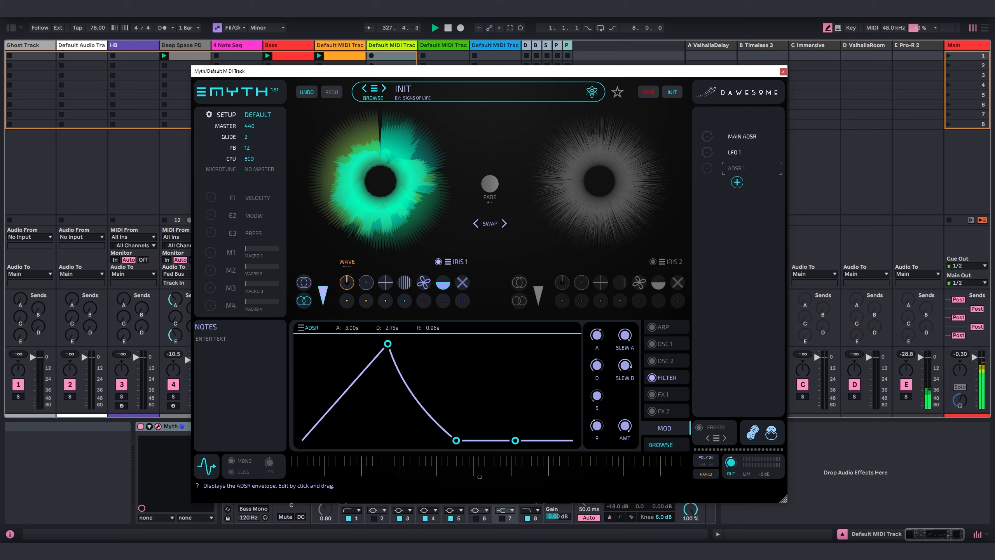
click(666, 377)
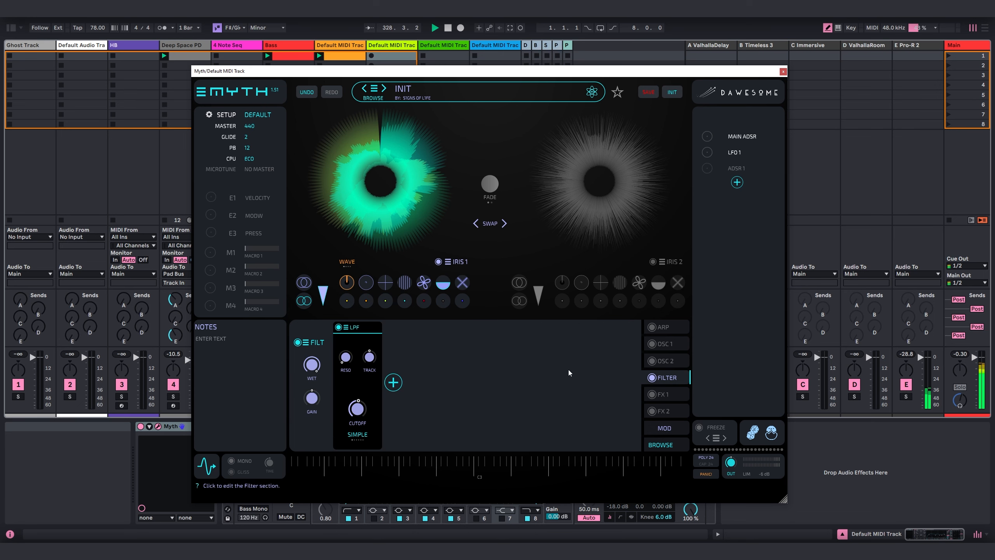
Modulate the lowpass filter's cutoff with a small positive amount of ADSR 1 and E3 pressure
click(362, 415)
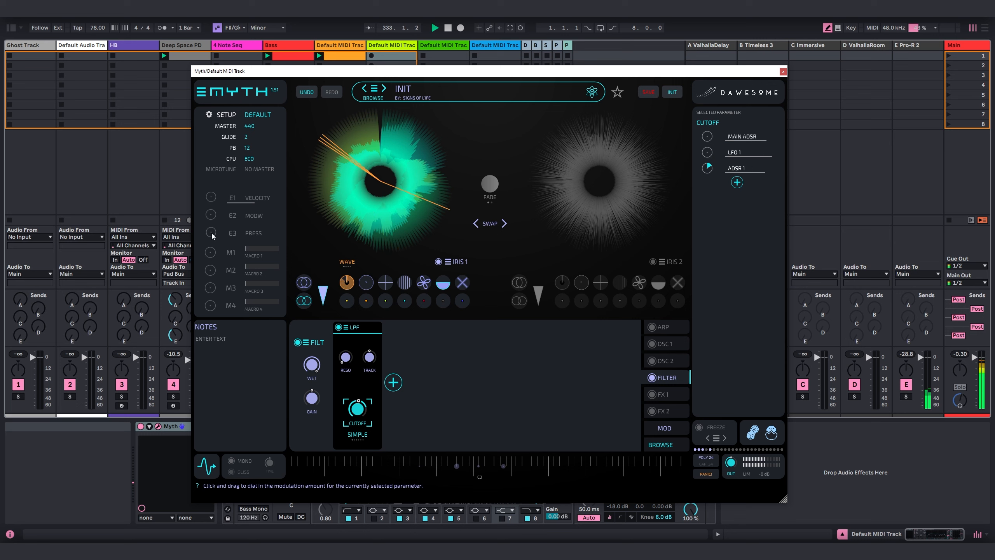
drag(212, 235, 216, 232)
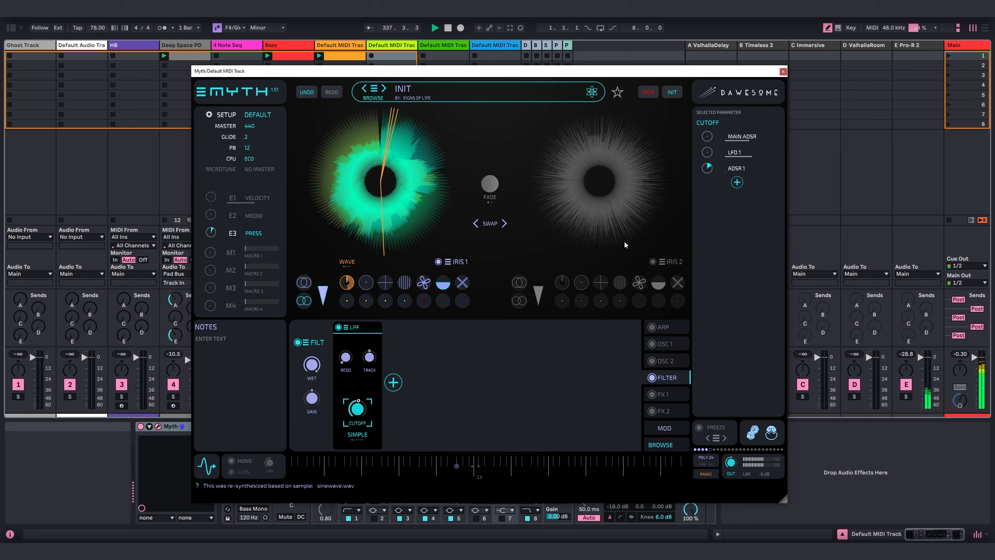
Enable the OSC 1 section and add a Wave generation module set to the TRI waveform
click(667, 344)
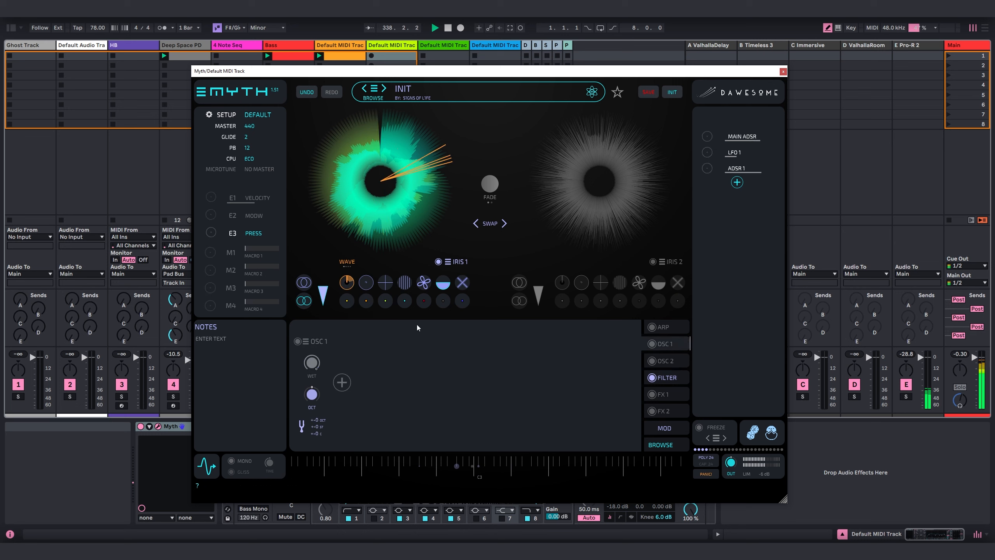
click(305, 341)
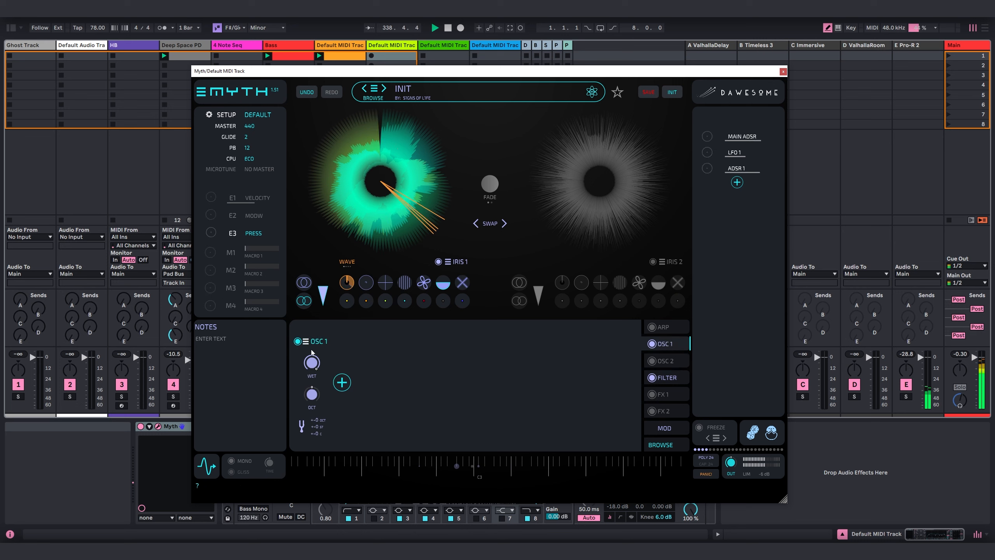
click(342, 382)
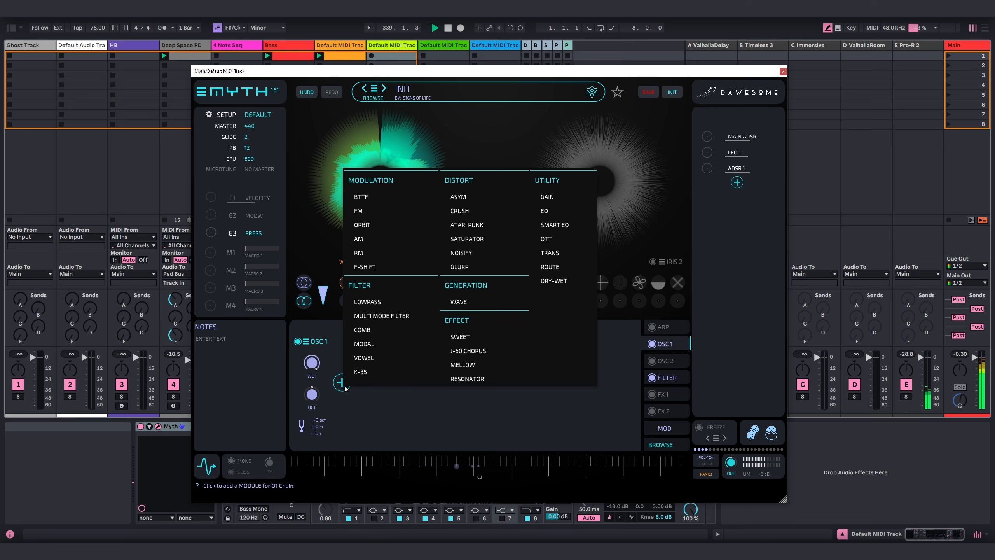
click(486, 296)
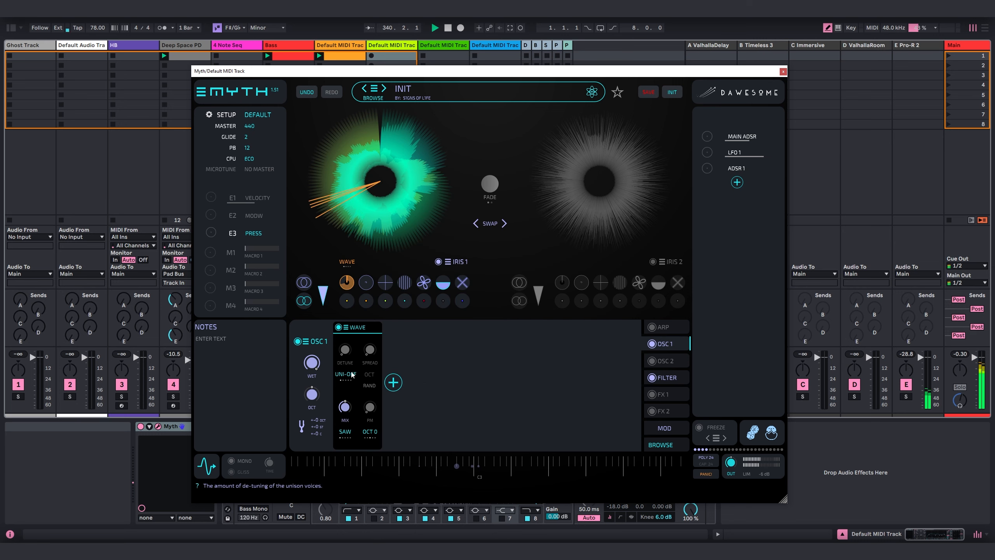
click(345, 407)
click(345, 431)
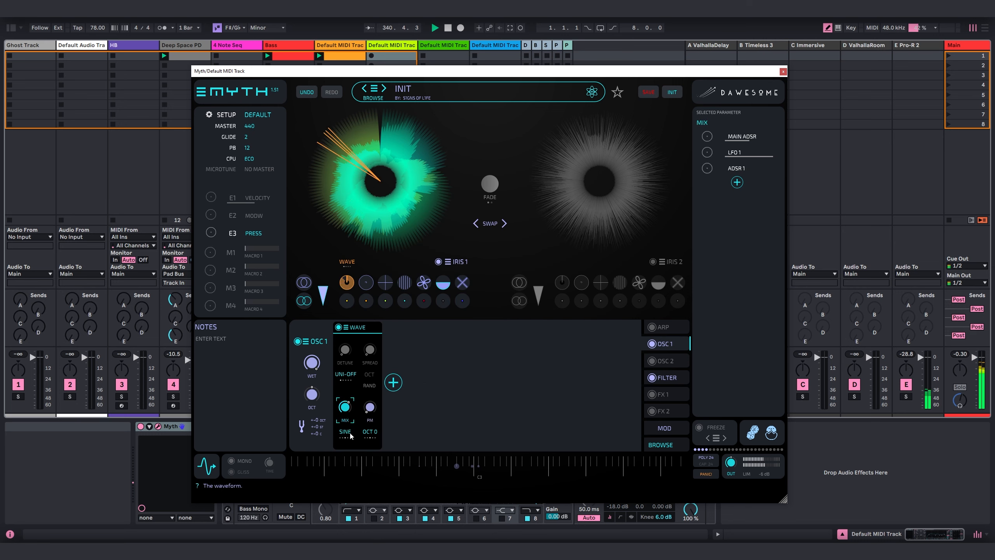
click(345, 432)
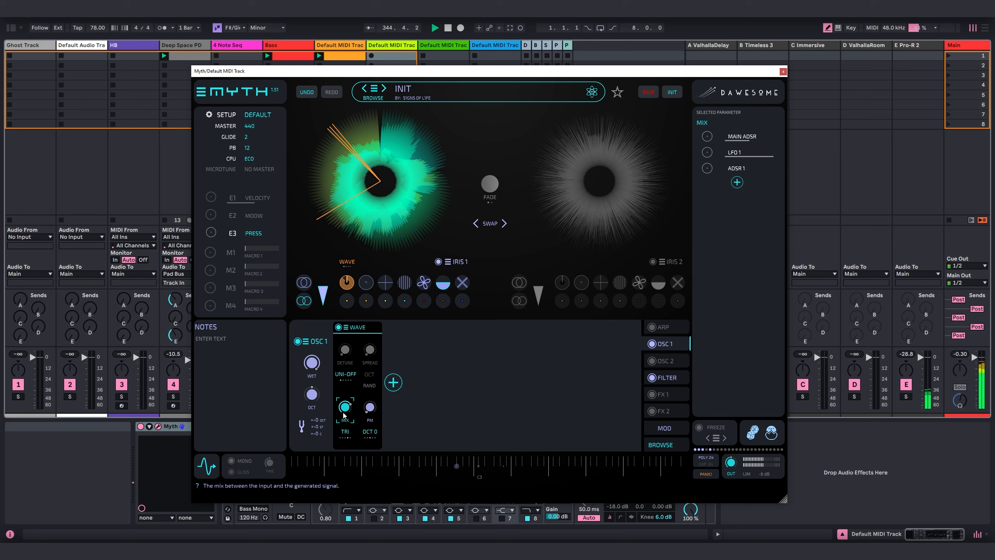
Add a Gain module after the Wave module in OSC 1, adjust its gain, and open ADSR 1's envelope
click(394, 382)
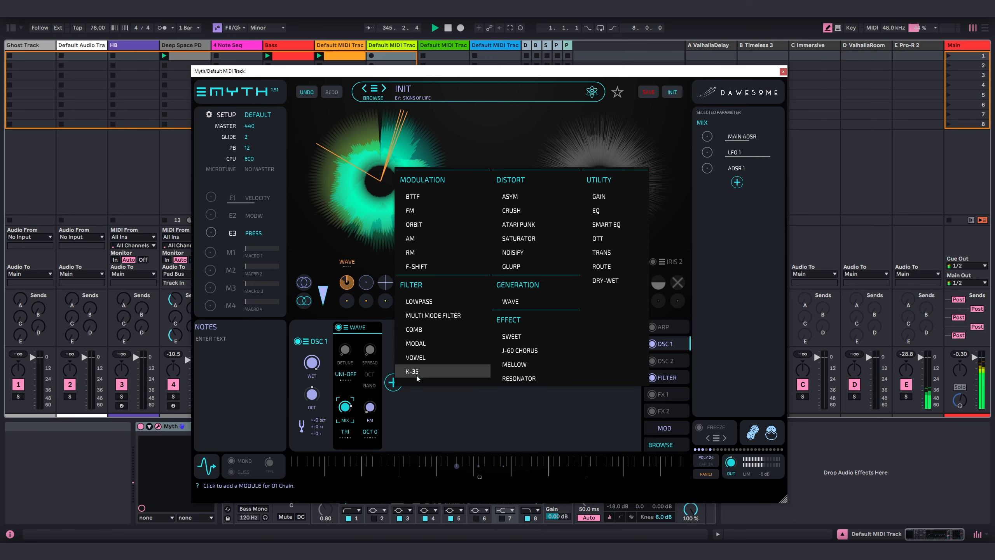
click(614, 198)
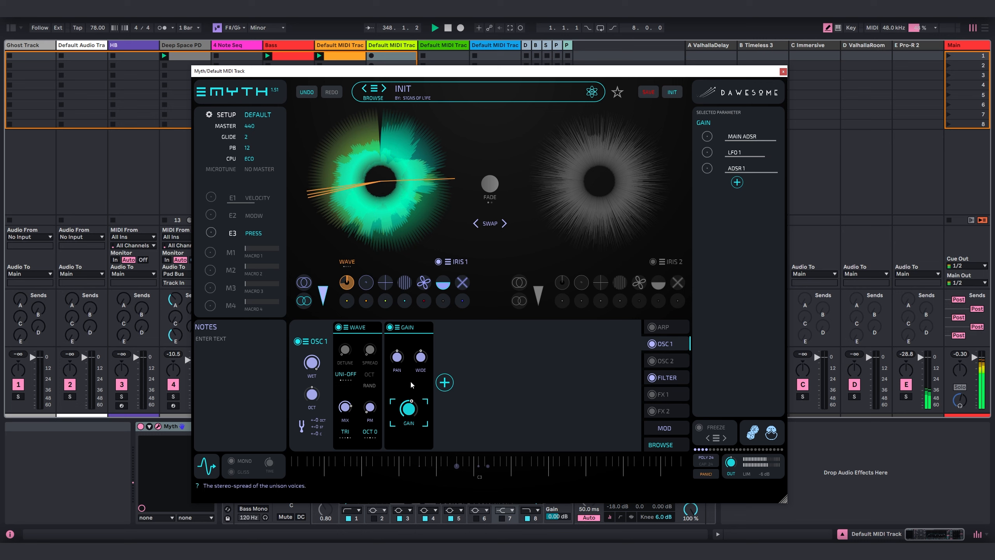
click(752, 171)
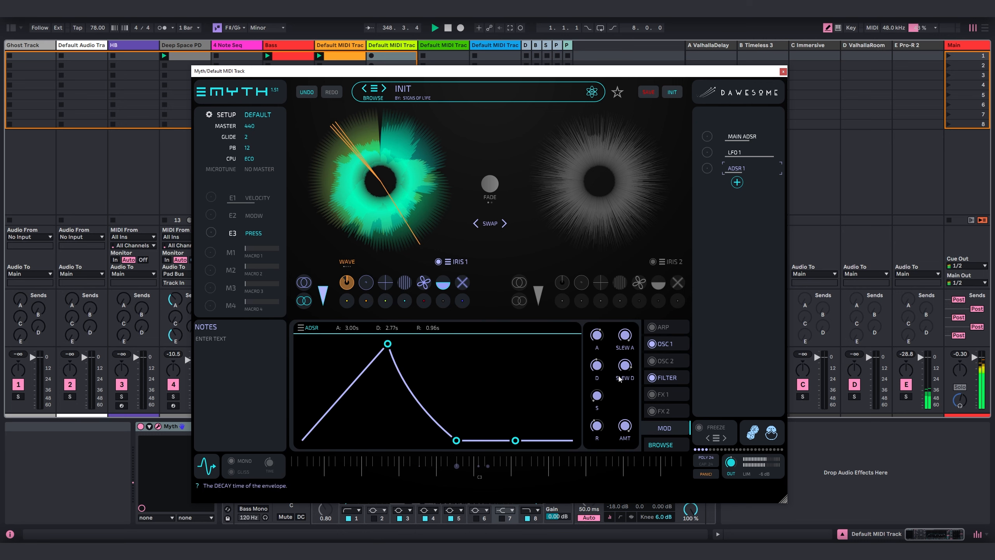
Add a J-60 Chorus after the lowpass in the filter section, adjust its wet amount and choose mode II
click(664, 378)
click(393, 382)
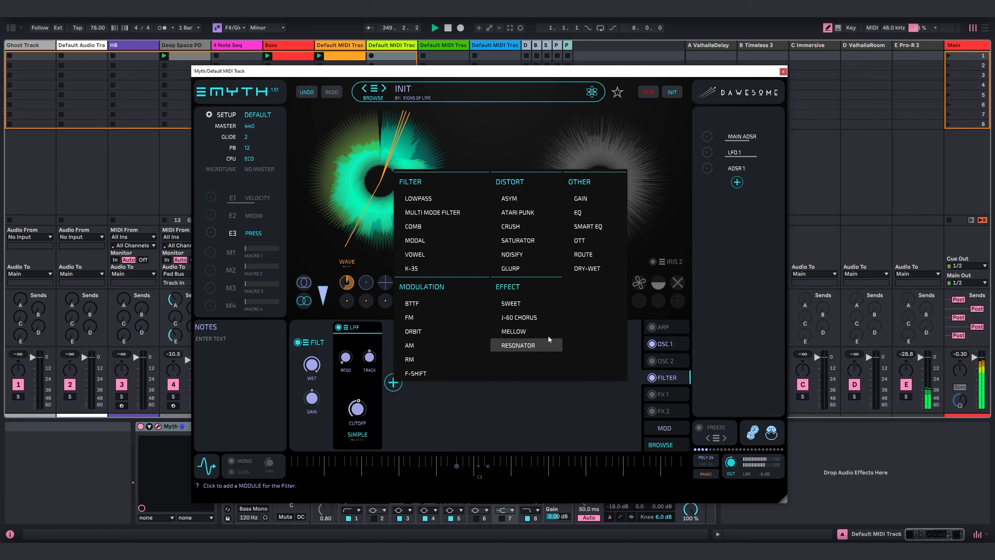
click(526, 317)
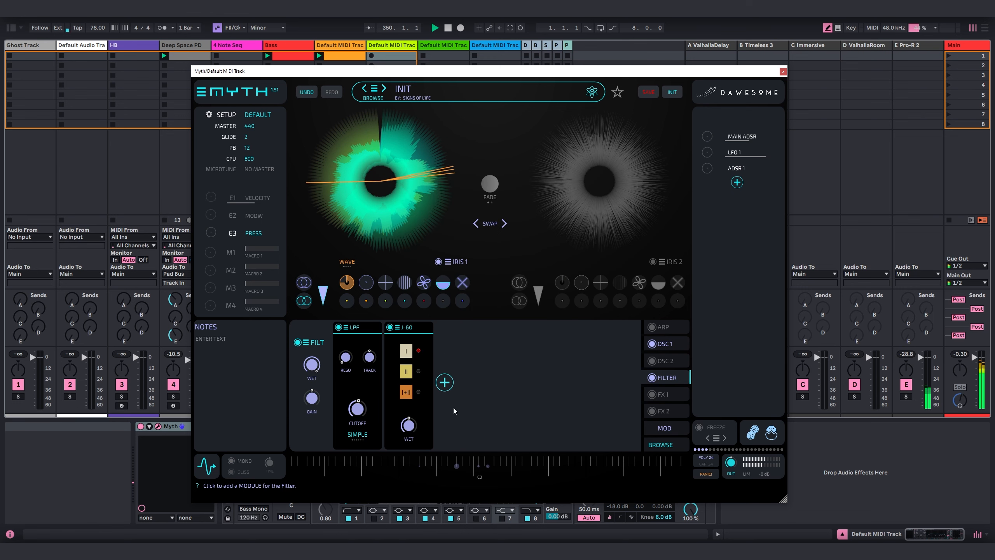
click(411, 425)
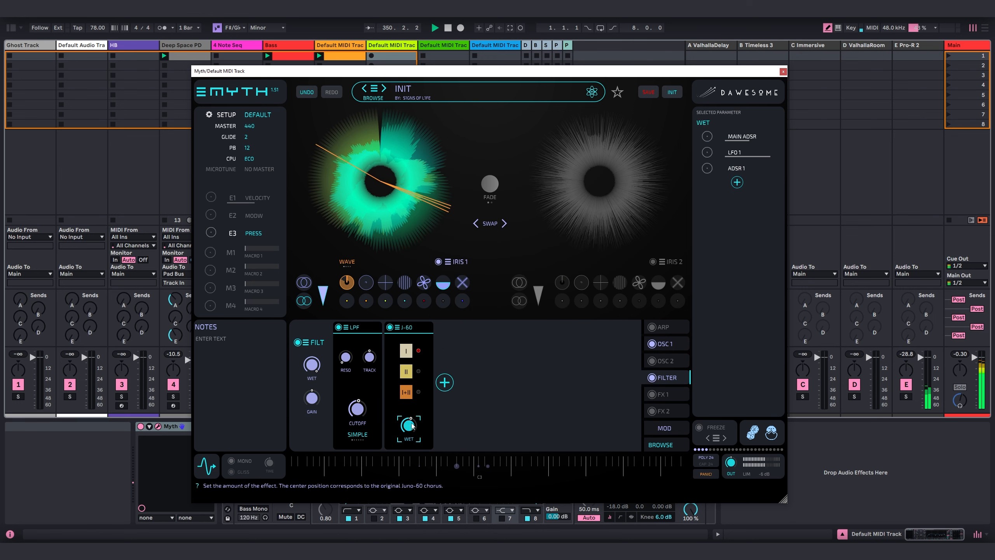
click(417, 371)
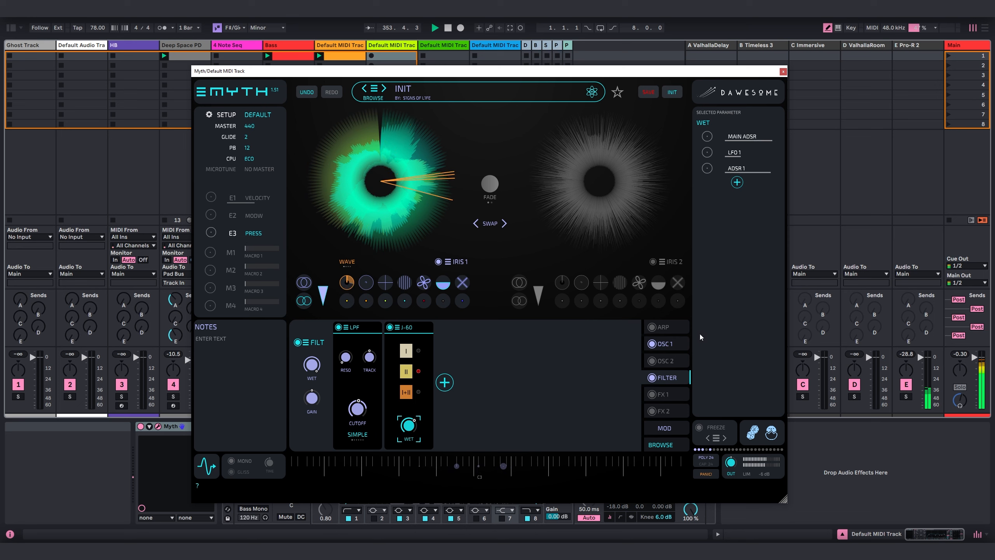
Enable the FX 1 section and add a synced Delay module with a 1/8d time and SYM turned on
click(666, 394)
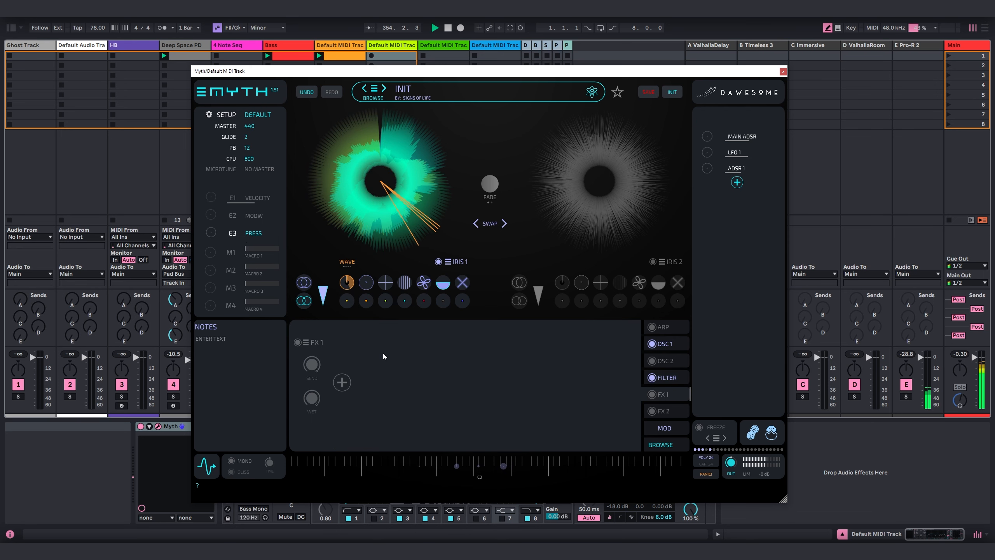
click(298, 342)
click(342, 383)
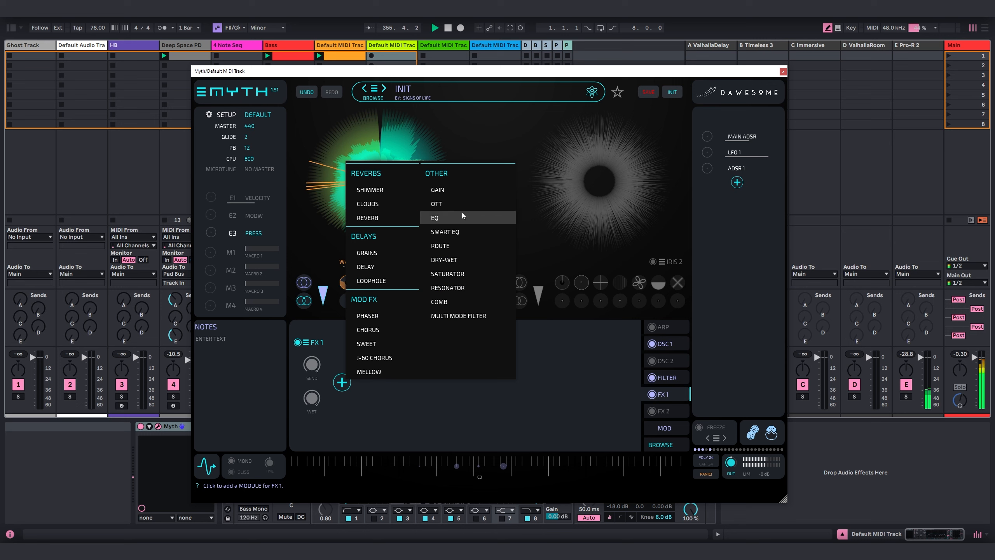
click(385, 260)
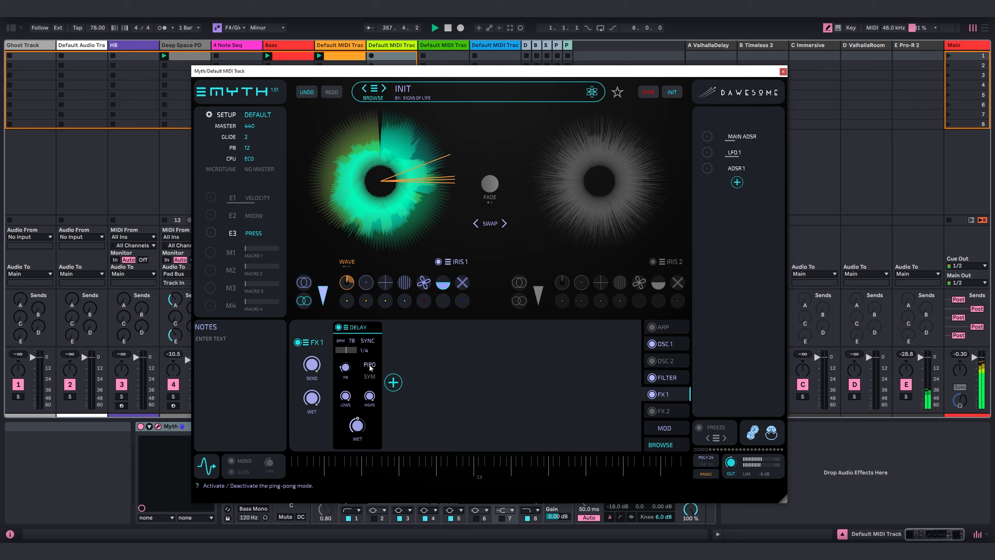
click(366, 352)
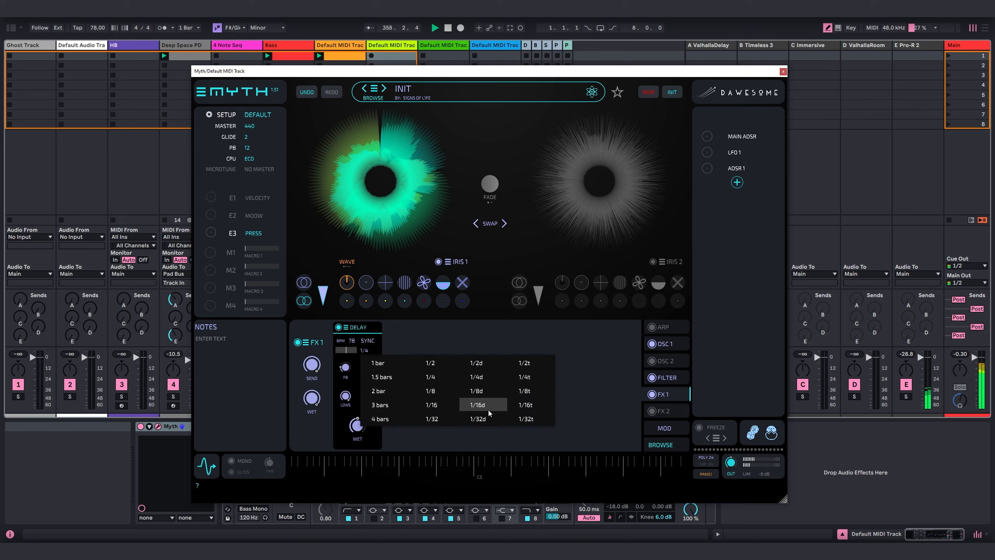
click(482, 390)
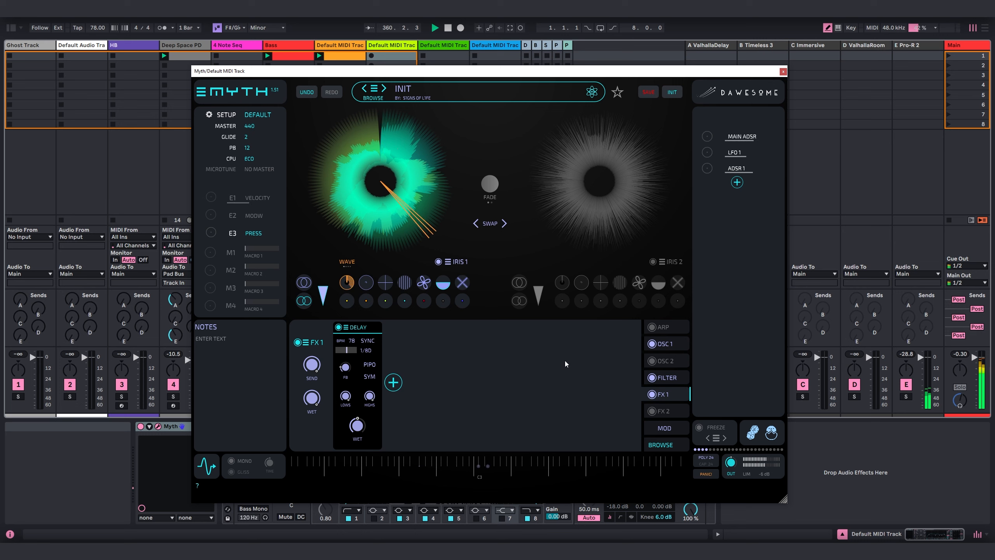
Fine-tune the lowpass cutoff, the J-60 chorus wet amount and the gain in OSC 1
click(666, 377)
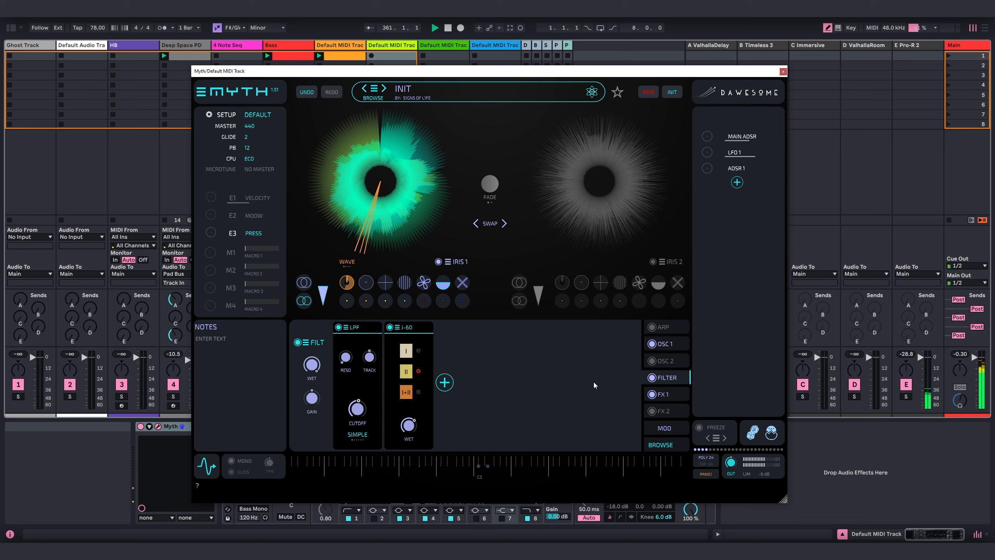
click(357, 409)
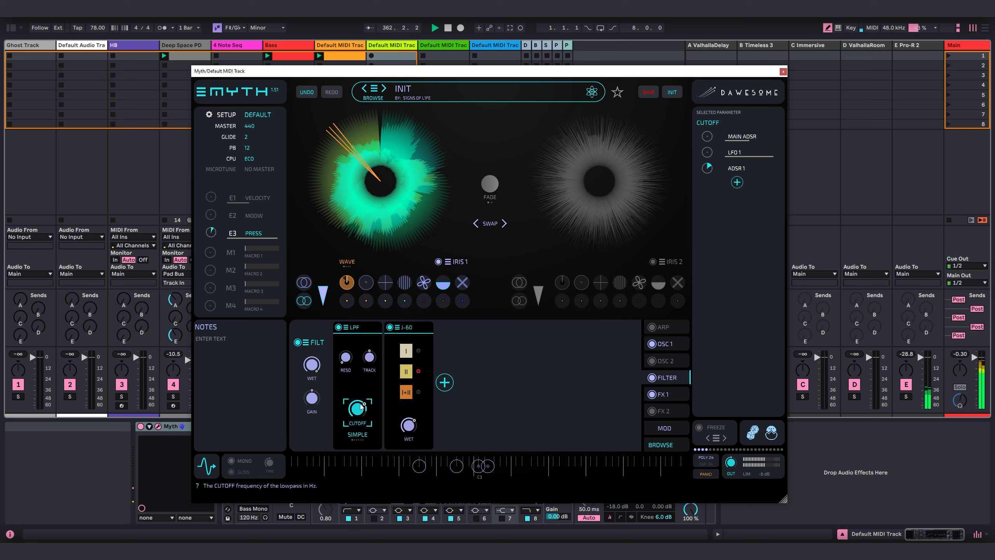
click(416, 424)
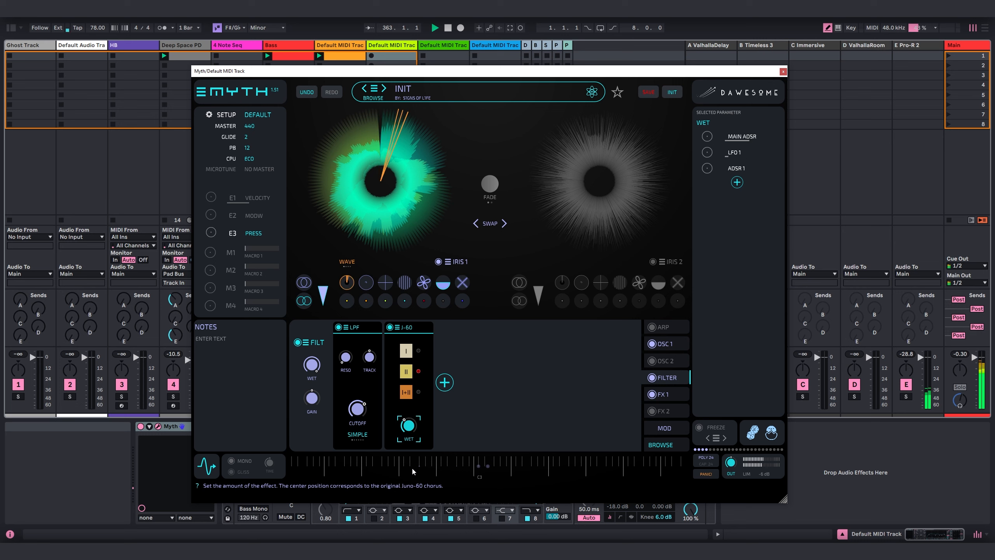
click(664, 344)
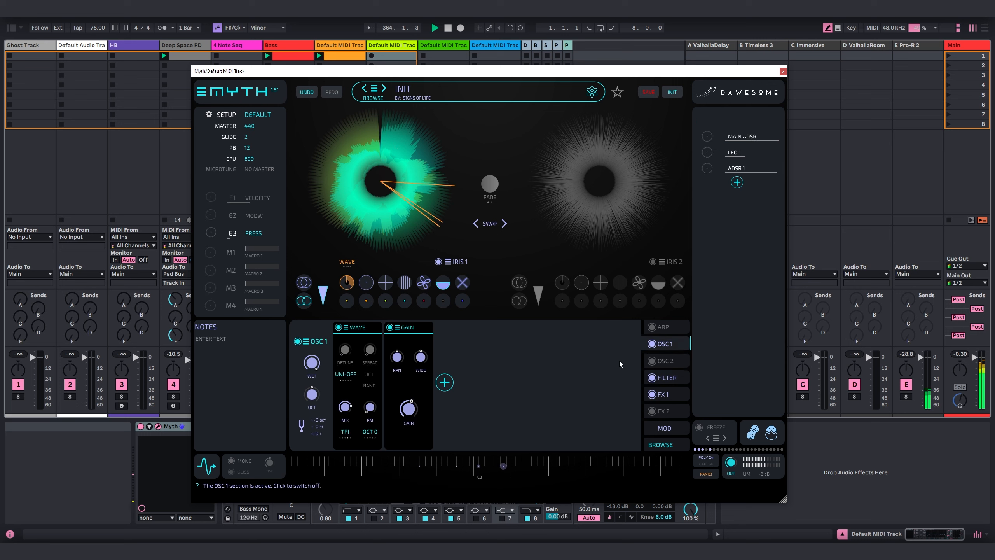
click(408, 410)
Add a Gain module to FX 1, place it before the Delay and raise its gain slightly
click(668, 394)
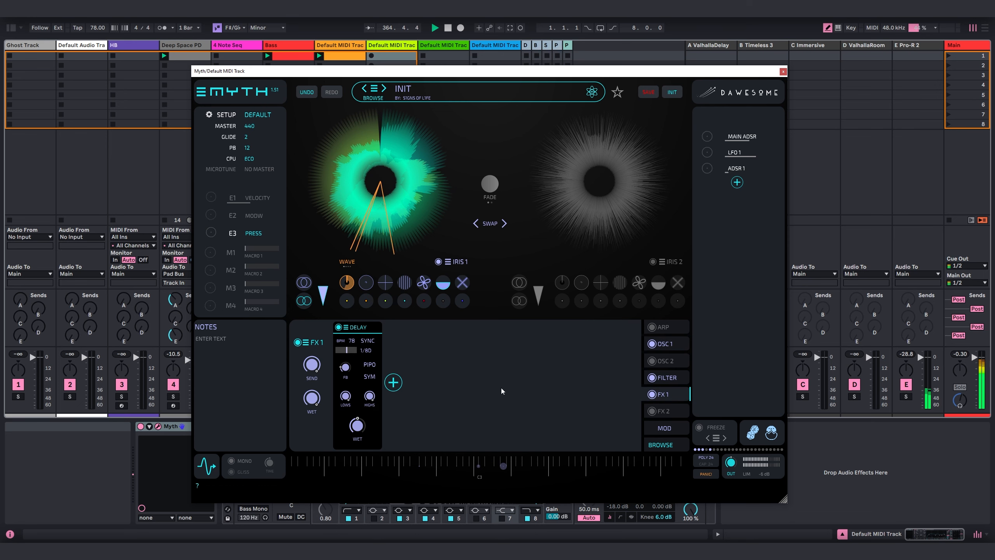
click(394, 383)
click(538, 194)
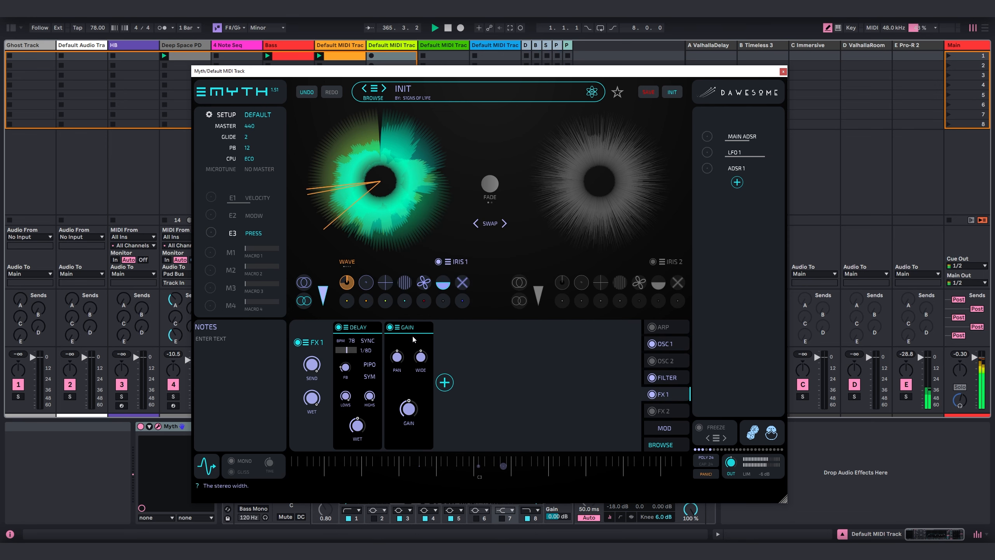
drag(343, 340, 347, 340)
drag(357, 410, 357, 401)
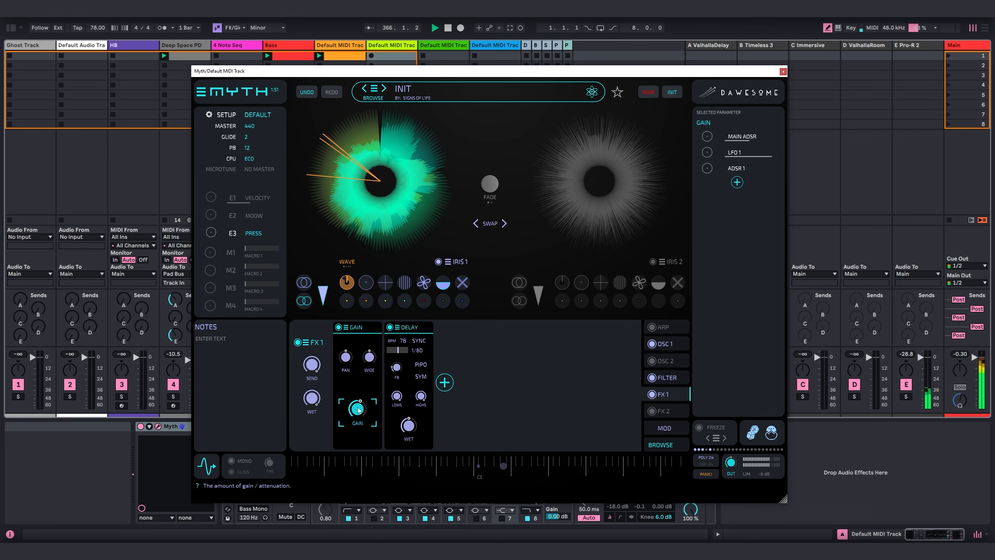
Add EQ and Grains modules after the Delay in FX 1, adjusting the EQ's low band and the Grains' wet and calm amounts
click(445, 385)
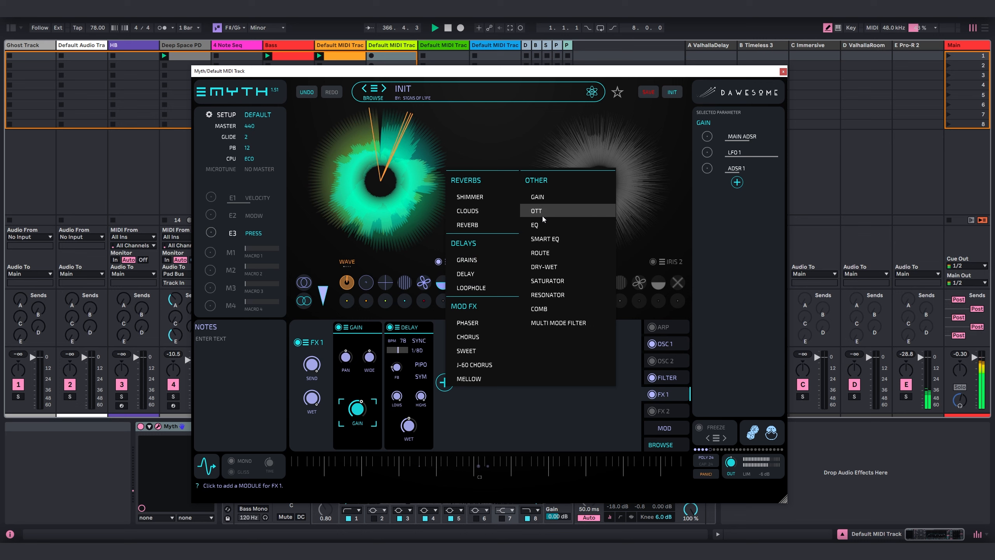
click(541, 225)
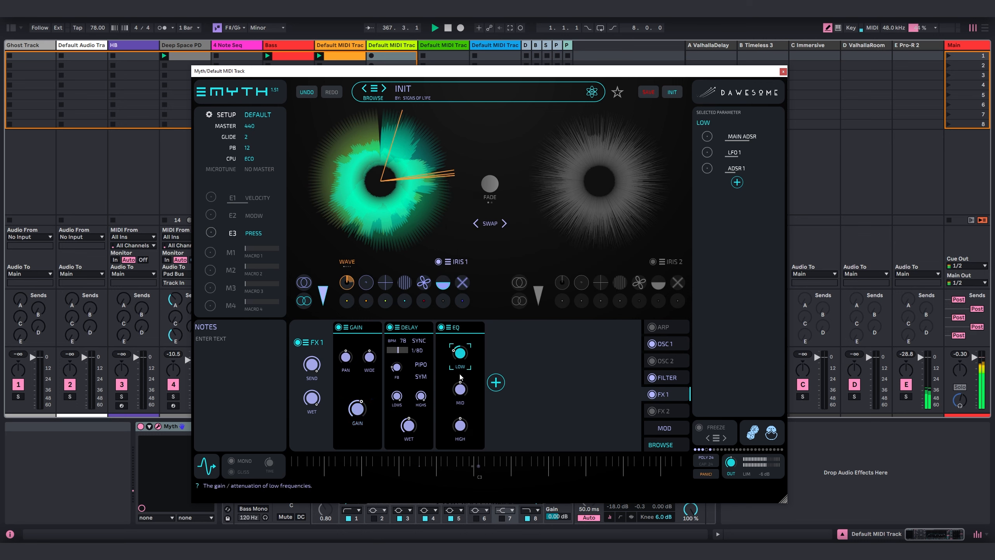
click(496, 383)
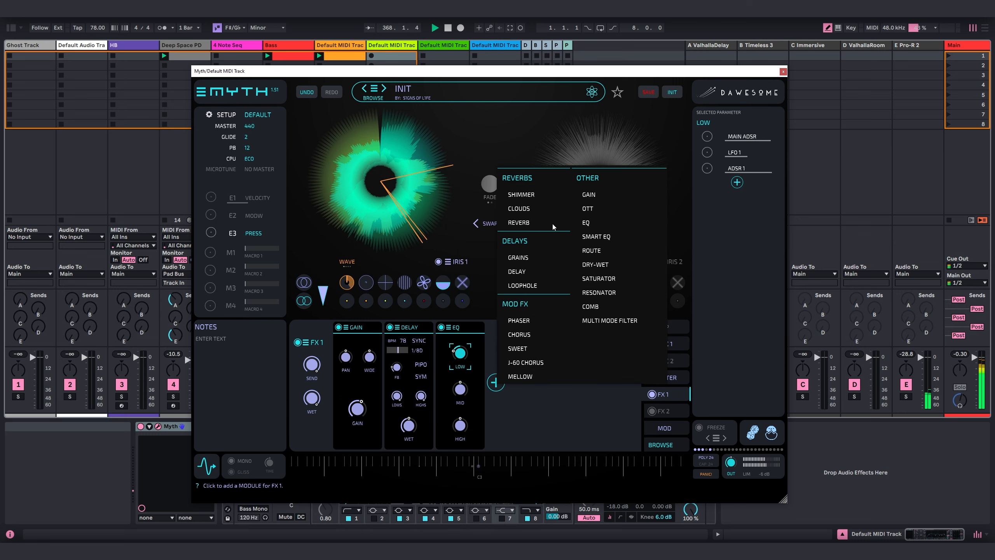
click(525, 260)
click(524, 383)
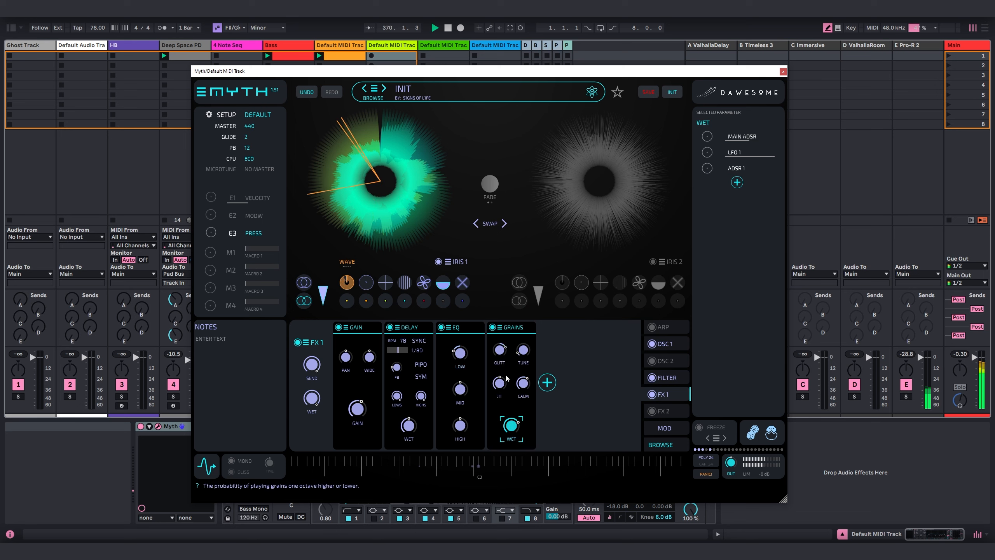
click(524, 383)
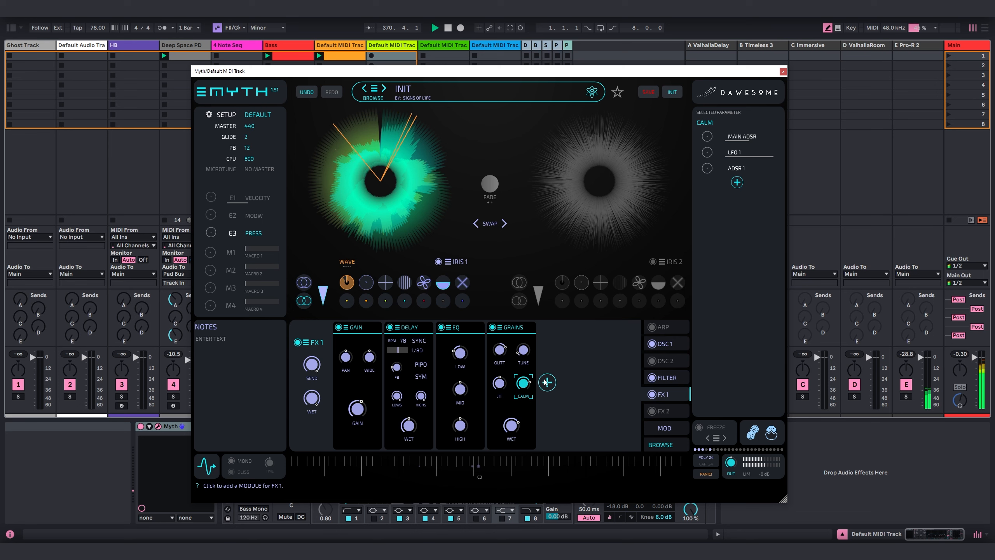
Add a Shimmer reverb at the end of the FX 1 chain and adjust its drunk, size and wet amounts
click(555, 385)
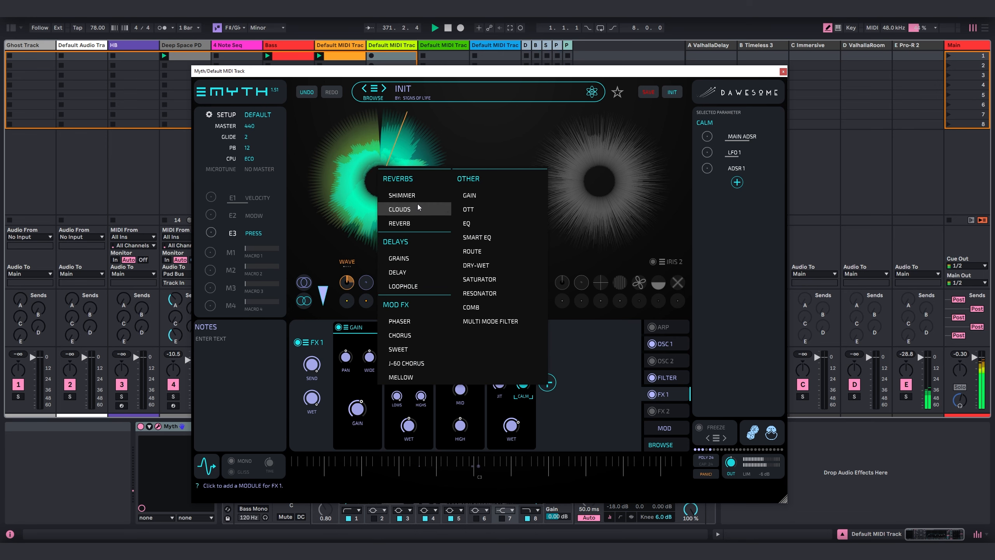
click(407, 196)
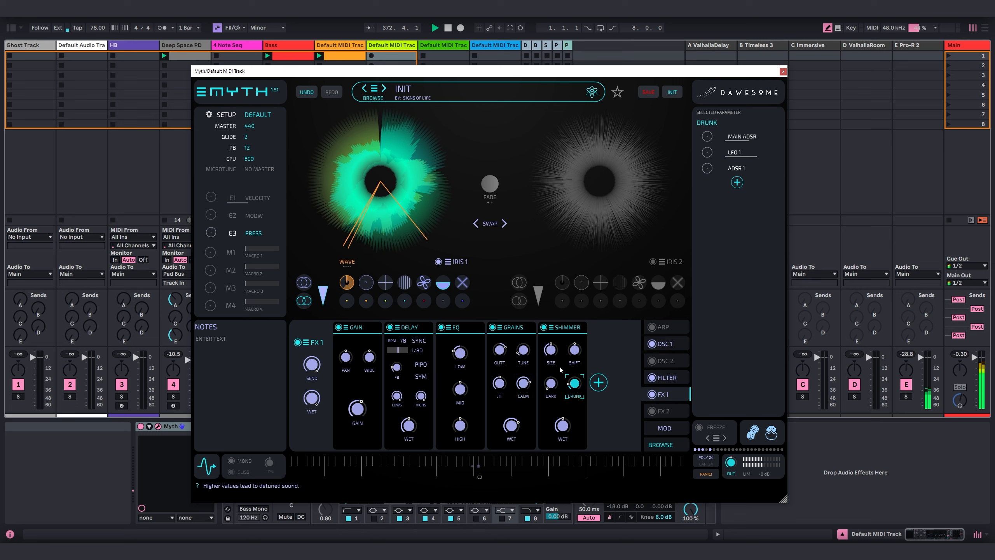
drag(552, 351, 556, 343)
drag(565, 426, 568, 418)
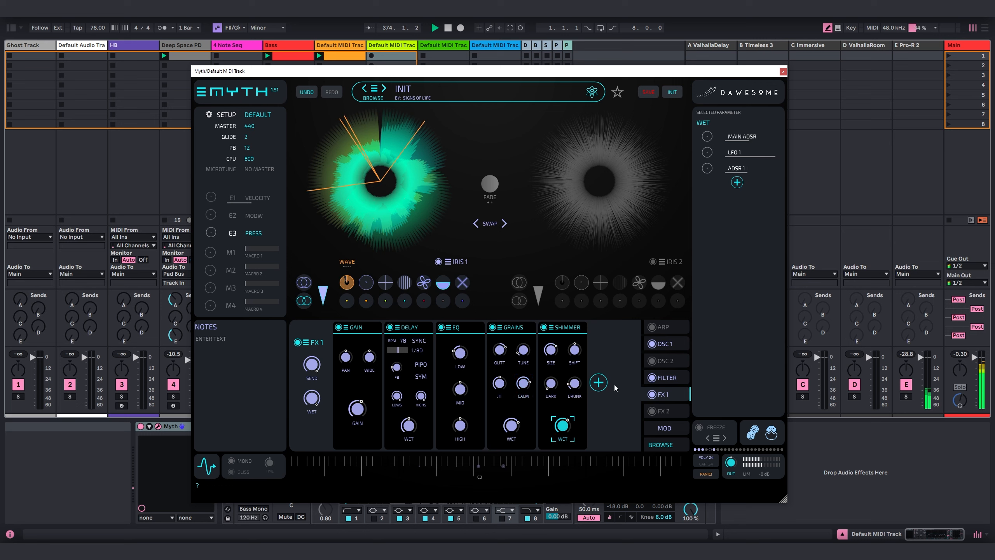
Add a Clouds reverb at the end of the FX 1 chain and adjust its early, lush and wet amounts
click(600, 381)
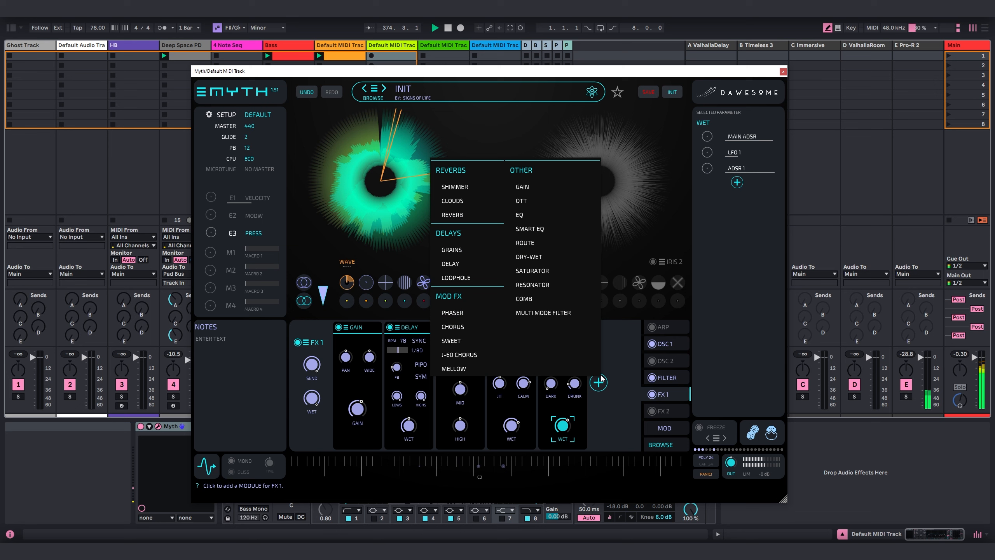
click(472, 200)
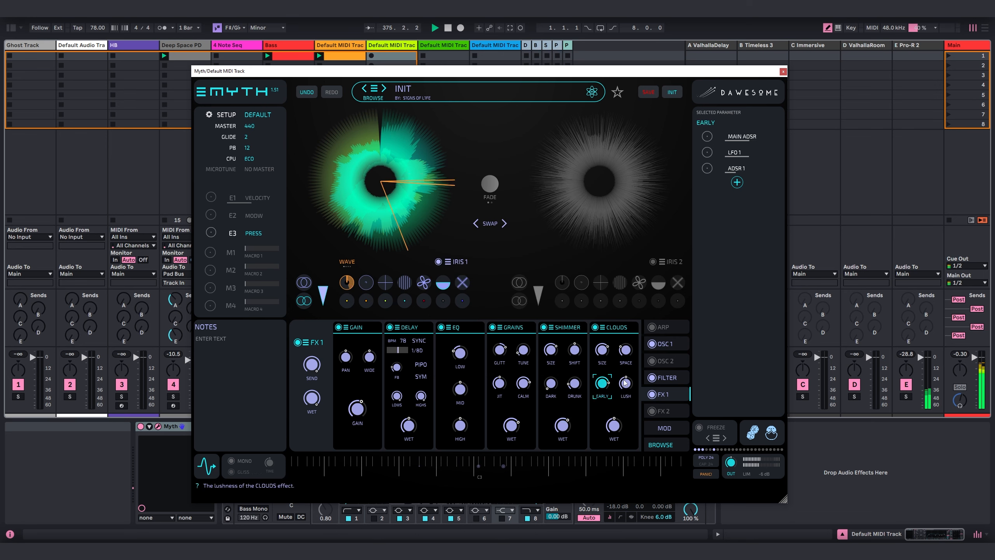
click(623, 419)
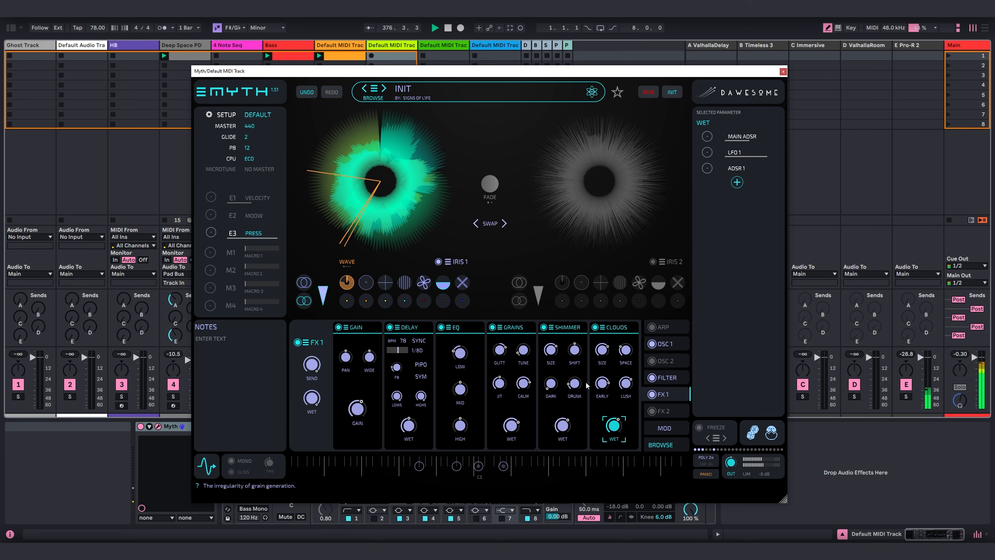
Fine-tune the lowpass cutoff in the filter section and return to the FX 1 chain
click(665, 377)
click(361, 419)
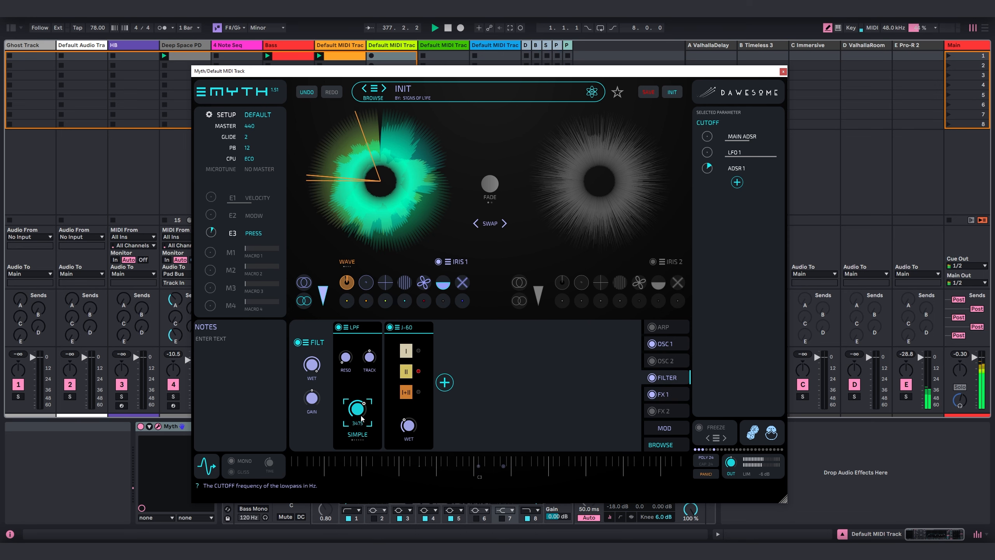
click(664, 394)
Close the Myth window and set the Utility gain on track 8 to 5.56 dB
drag(779, 73, 779, 75)
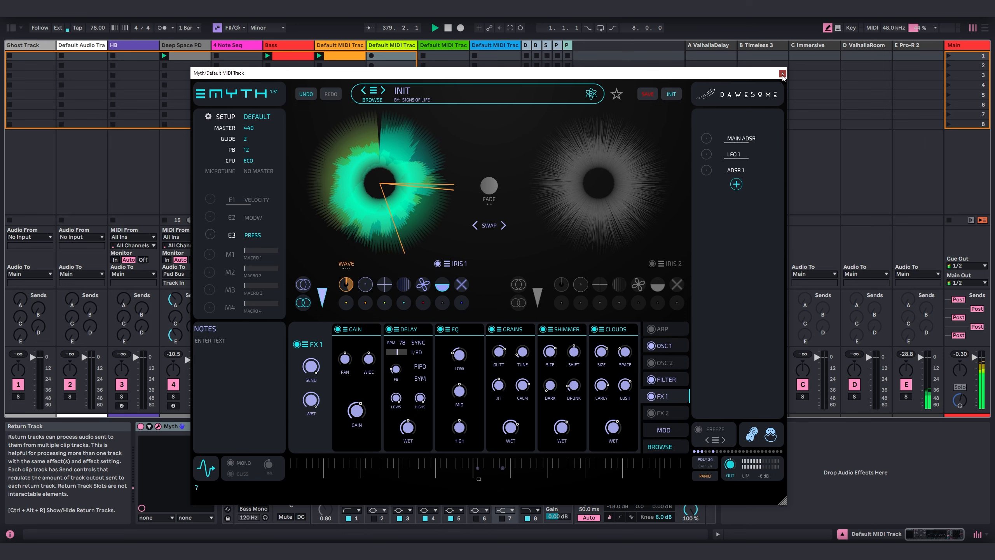
click(782, 74)
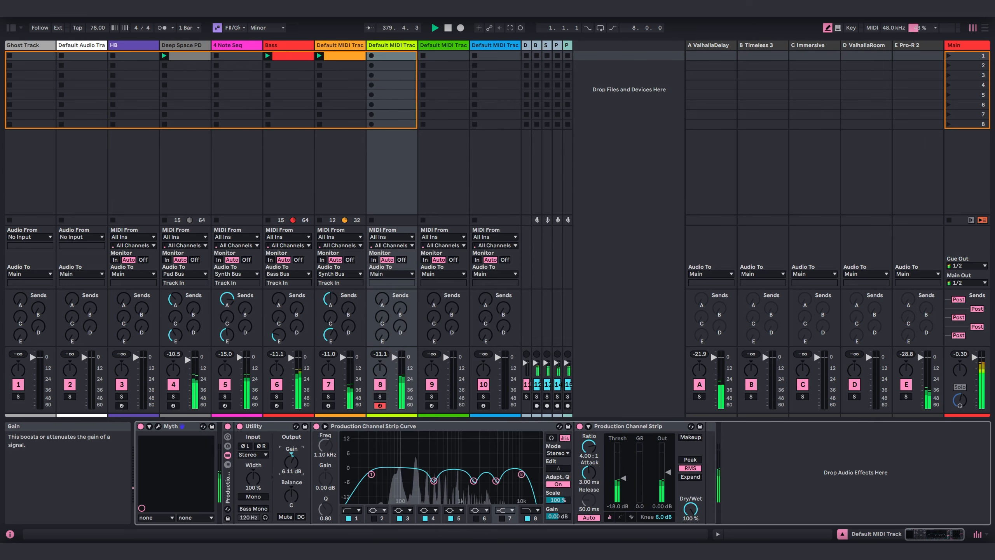
drag(293, 462, 292, 465)
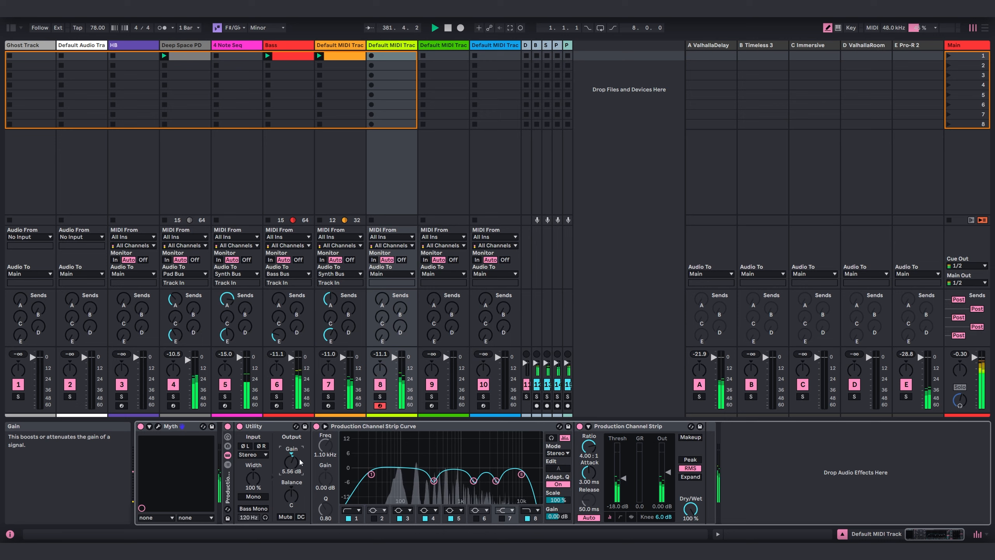
Review the Myth patches on track 8 and Deep Space PD, and the Stepic sequence on the 4 Note Seq track
click(159, 426)
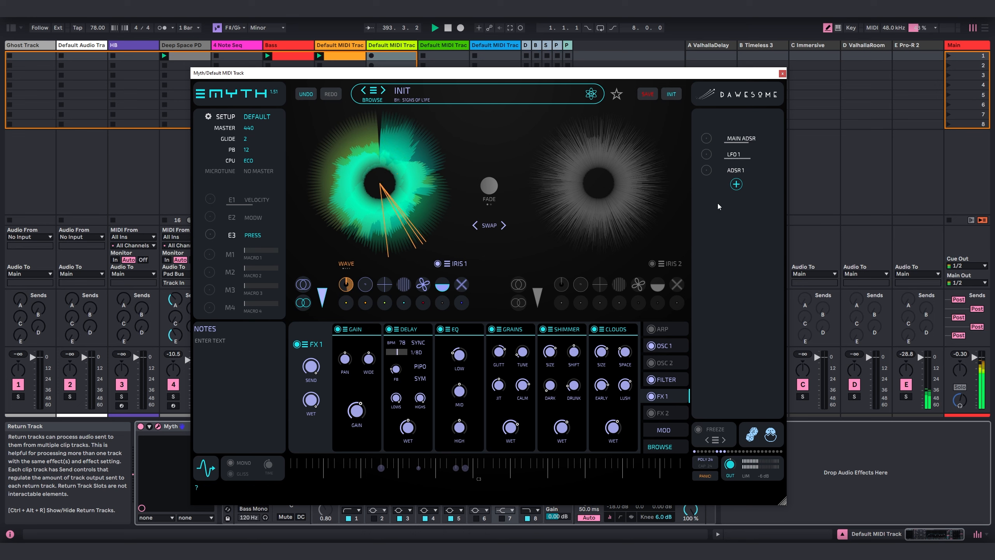
click(783, 74)
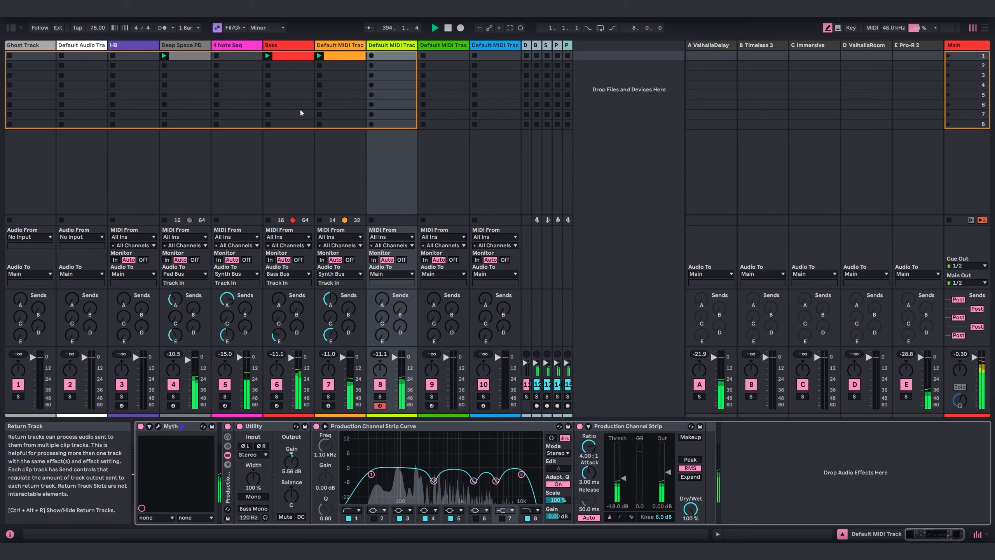
click(189, 46)
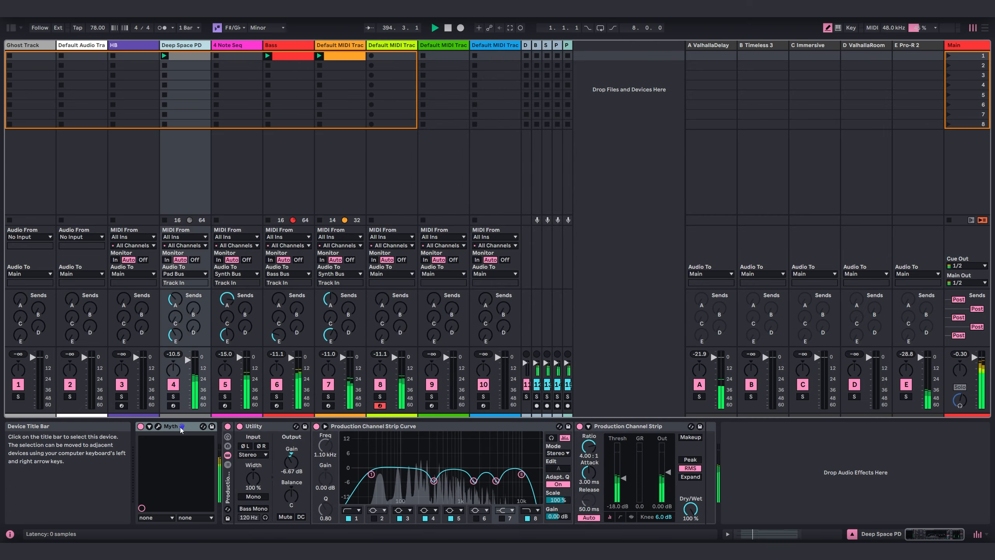
click(160, 426)
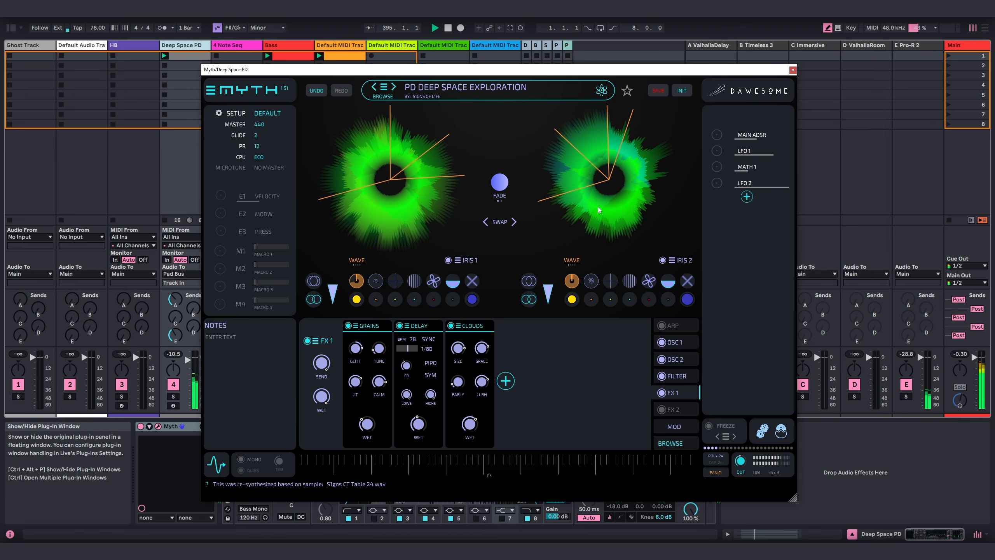
click(794, 71)
click(236, 45)
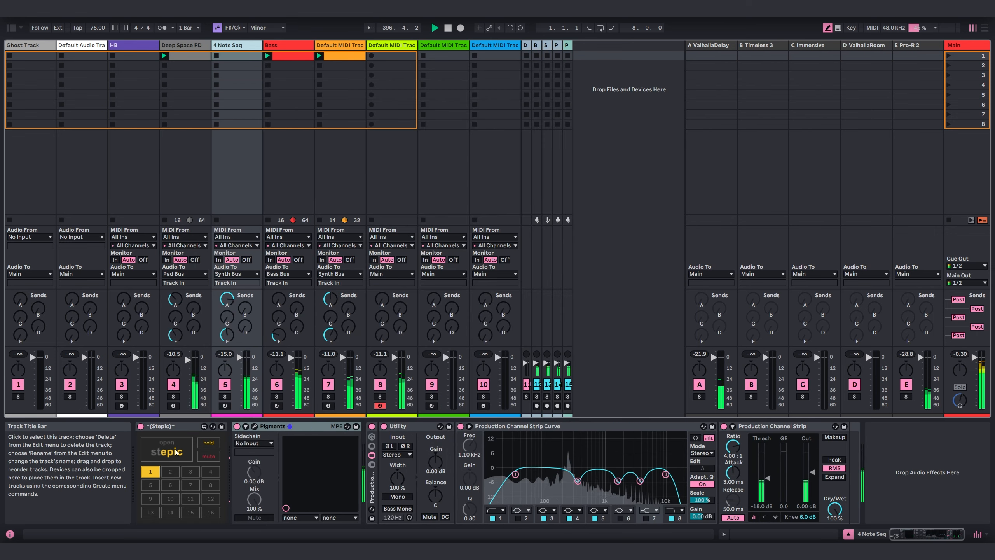
click(175, 452)
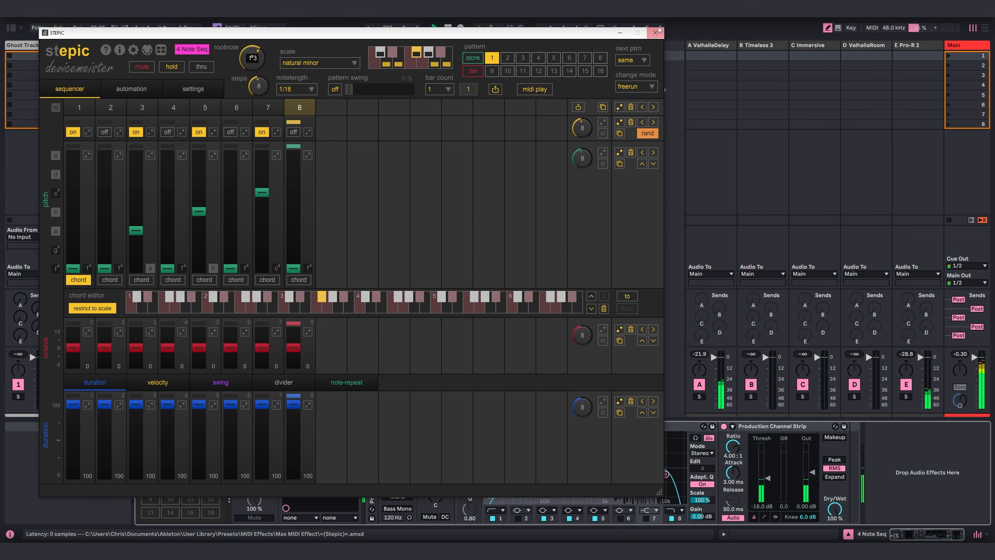
click(656, 32)
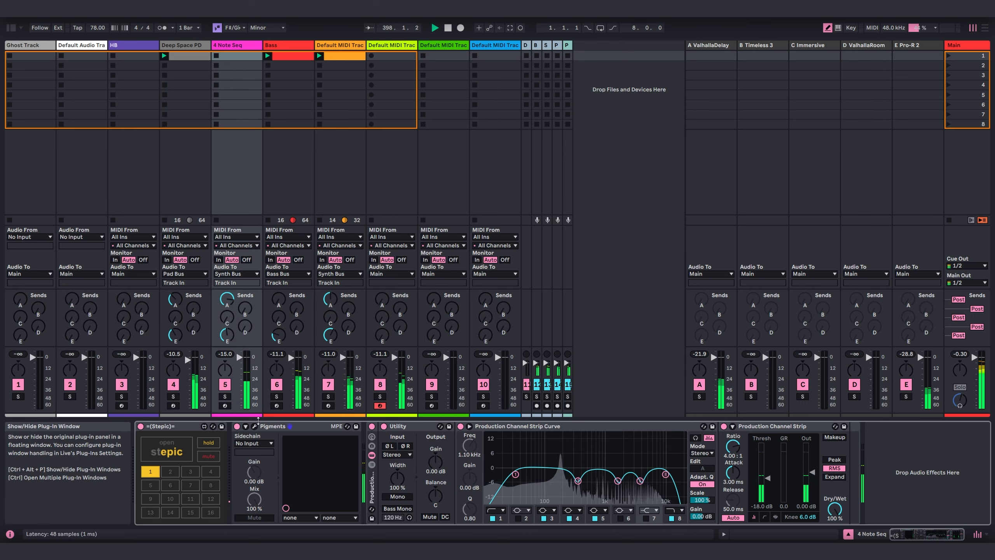
Examine the Pigments patches on the Bass track and track 7, and reopen the Myth synth on track 8
click(287, 45)
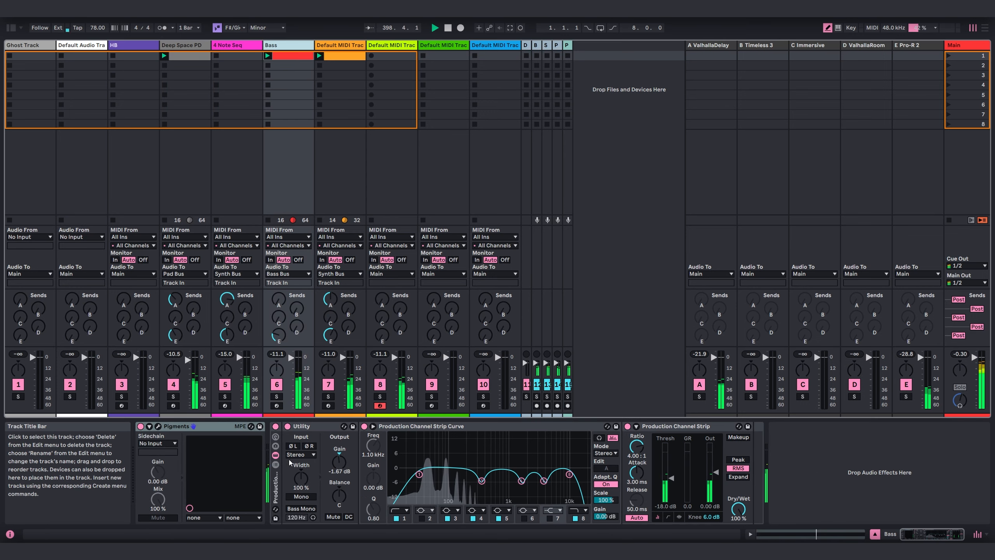
click(157, 427)
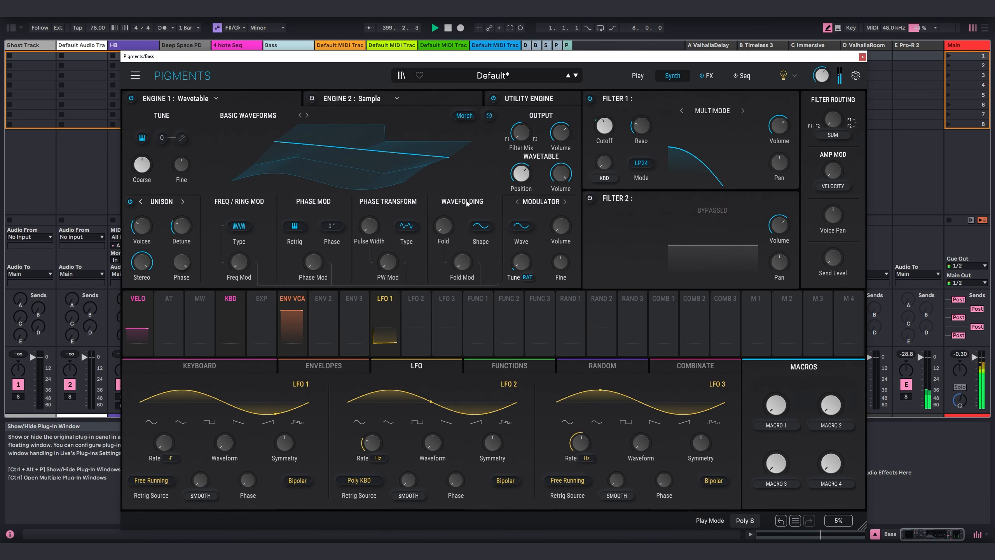
click(862, 57)
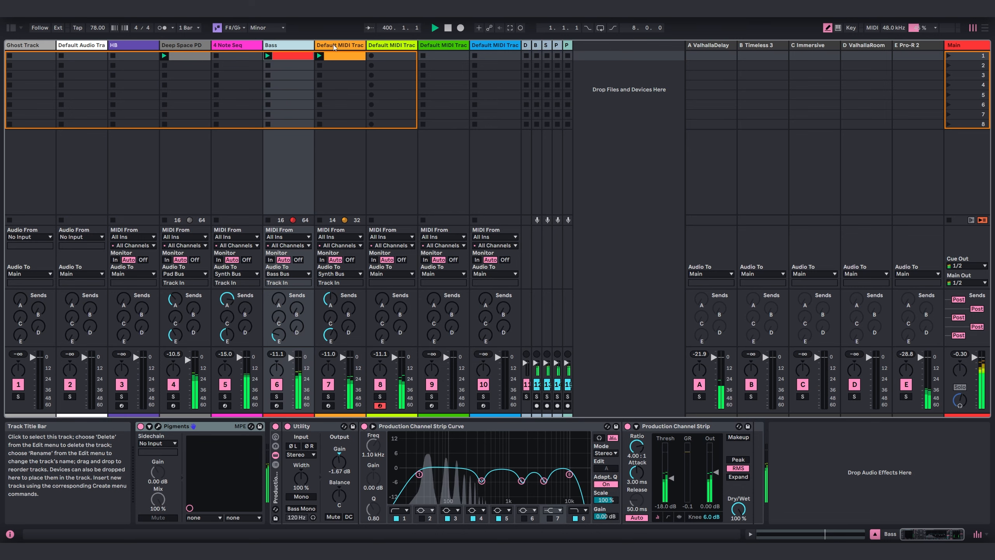
key(Right)
click(150, 426)
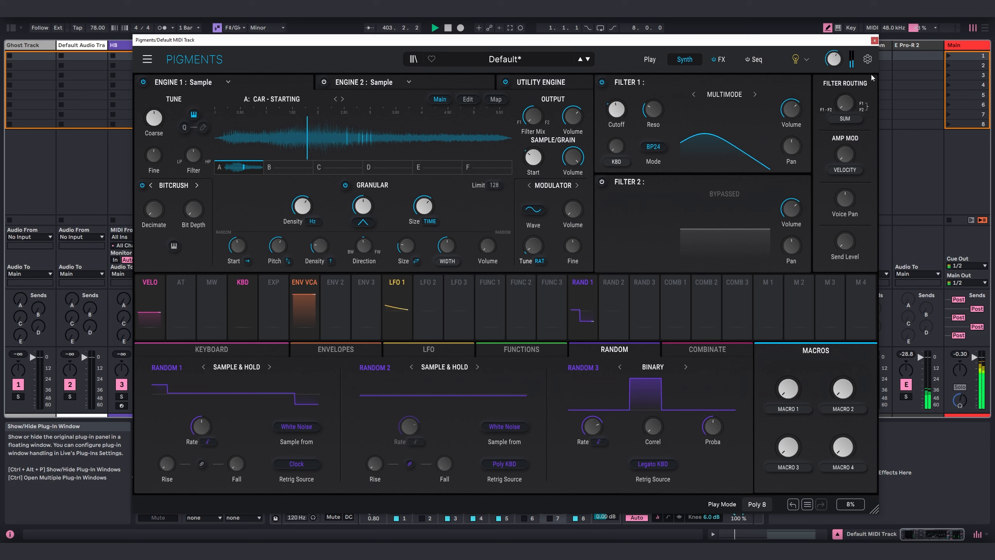
click(874, 41)
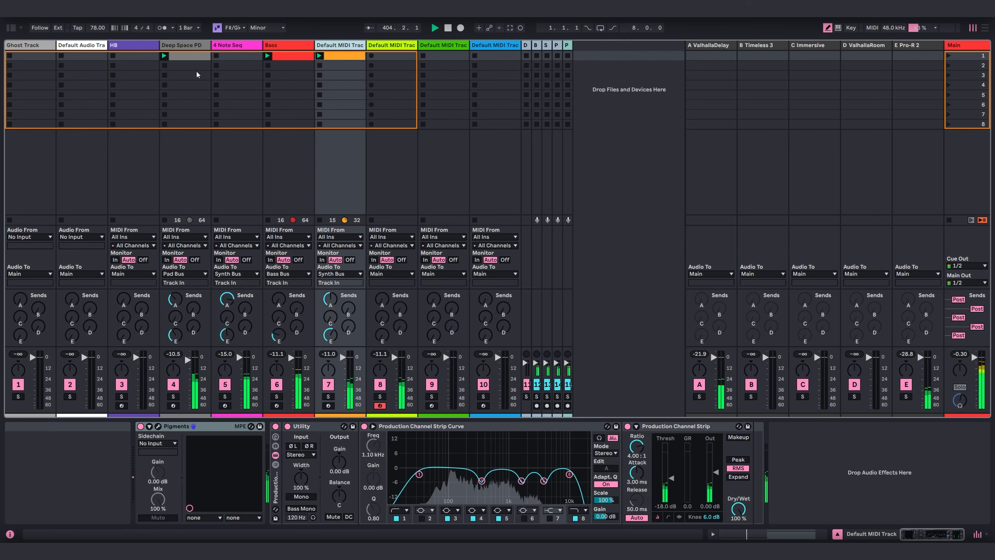
click(386, 47)
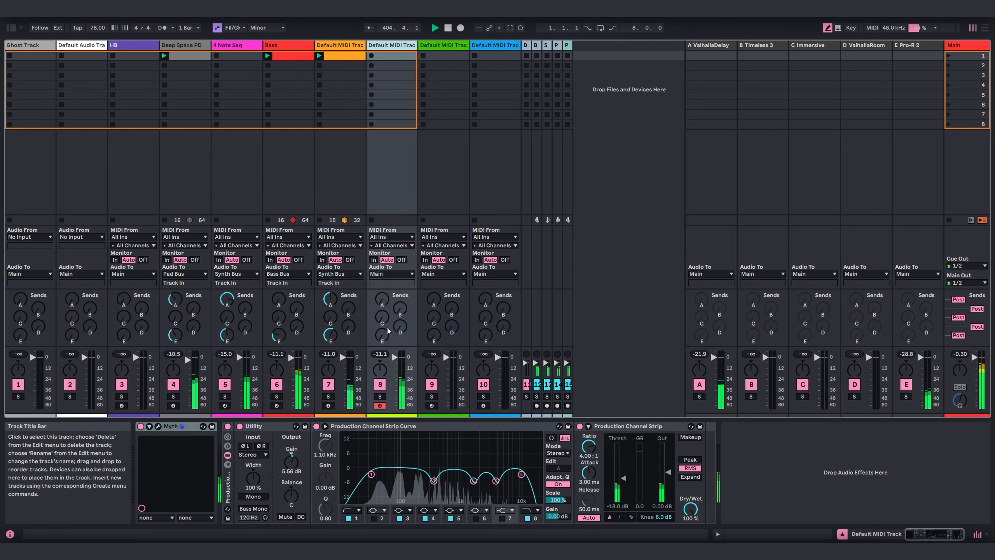
click(158, 426)
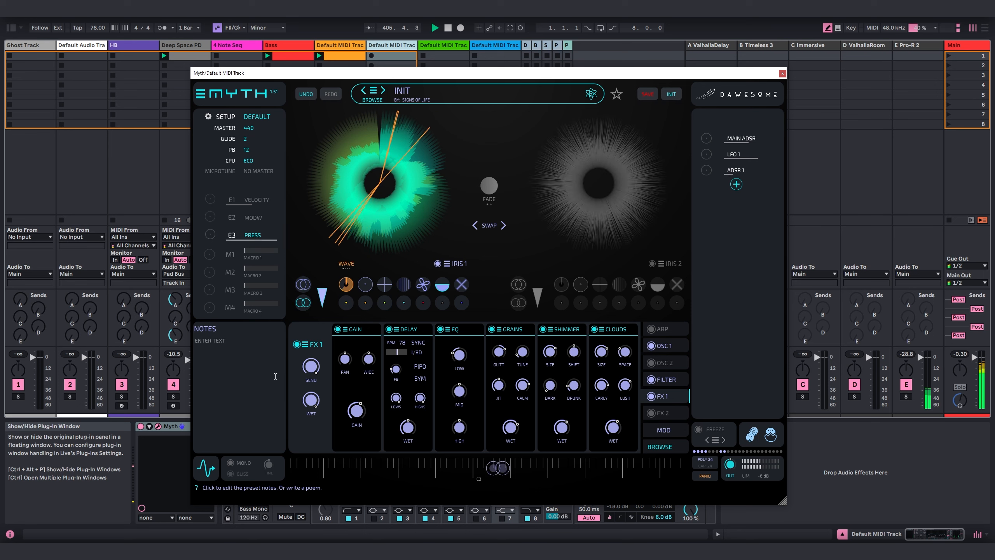